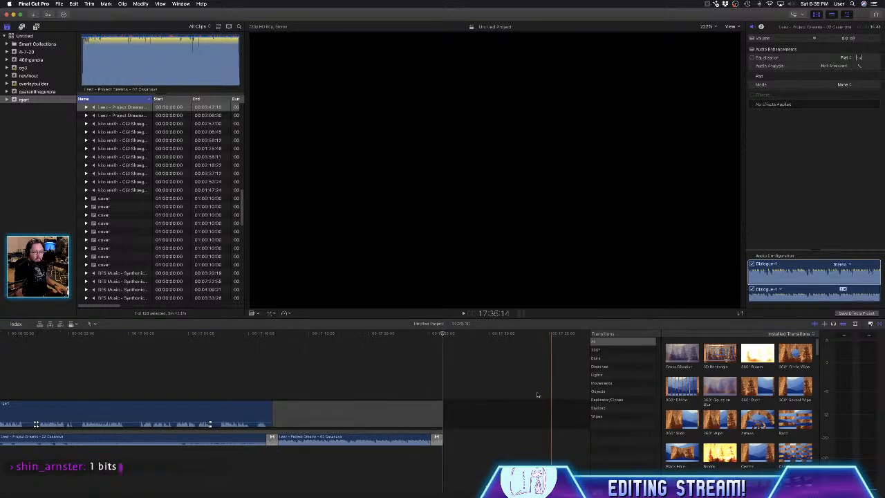
# - Return to the start of the timeline, place the playhead at 1:48, and select the opening clip there
pyautogui.scroll(3, 208, 430)
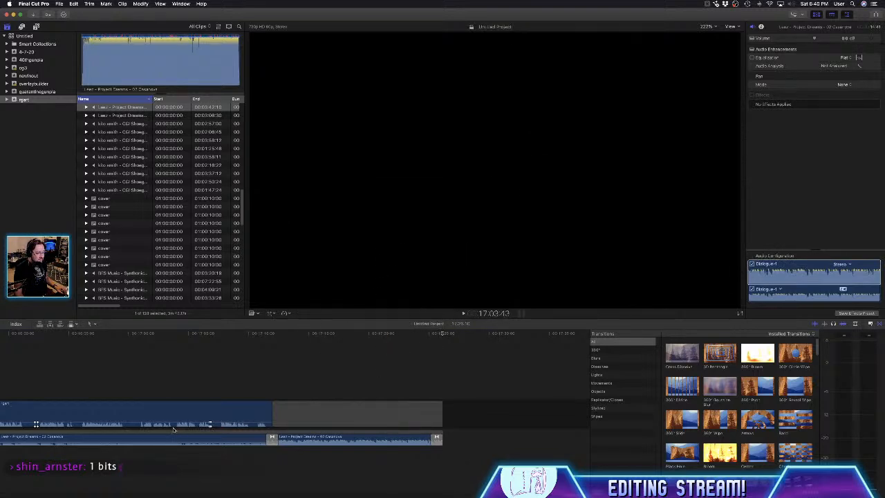
pyautogui.moveTo(573, 494); pyautogui.dragTo(11, 475)
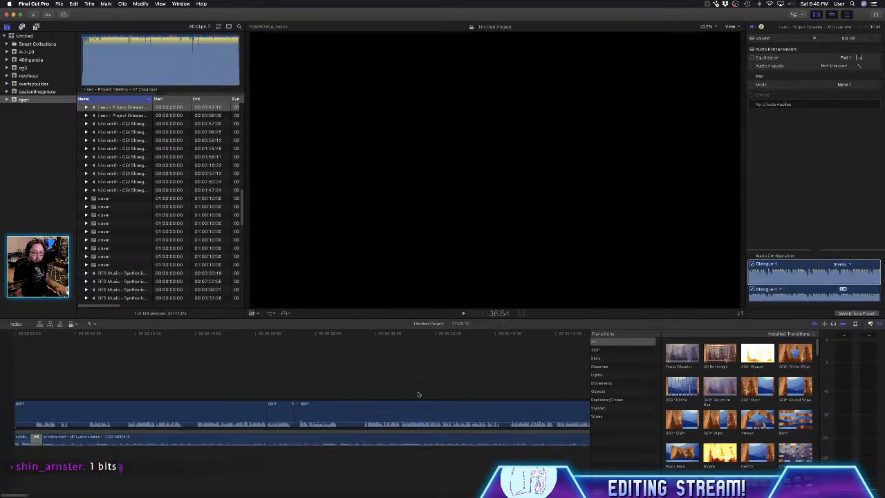
pyautogui.click(36, 394)
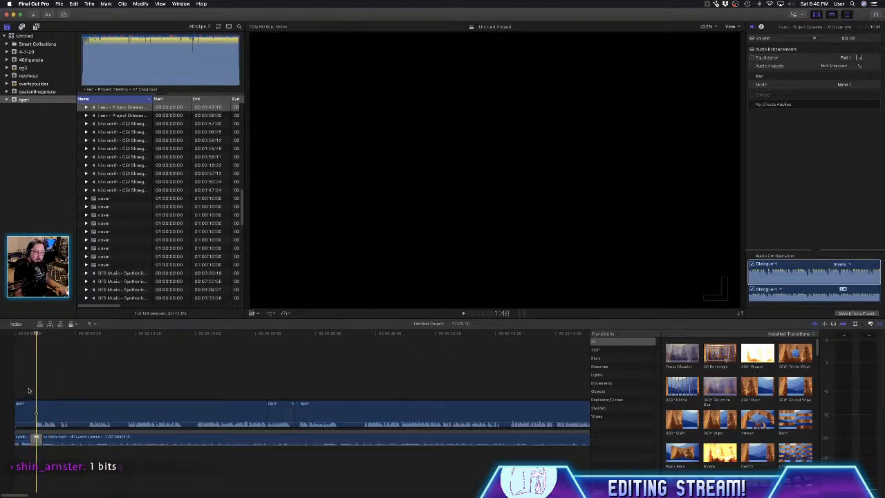
pyautogui.click(34, 411)
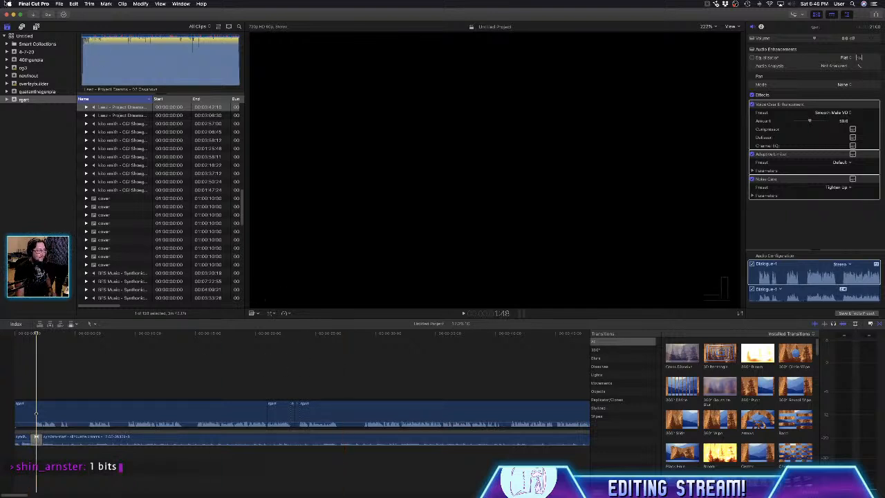
# - Open the Media Import window, move it clear of the inspector, and choose the connected iPhone as the source
pyautogui.click(34, 3)
pyautogui.moveTo(59, 4)
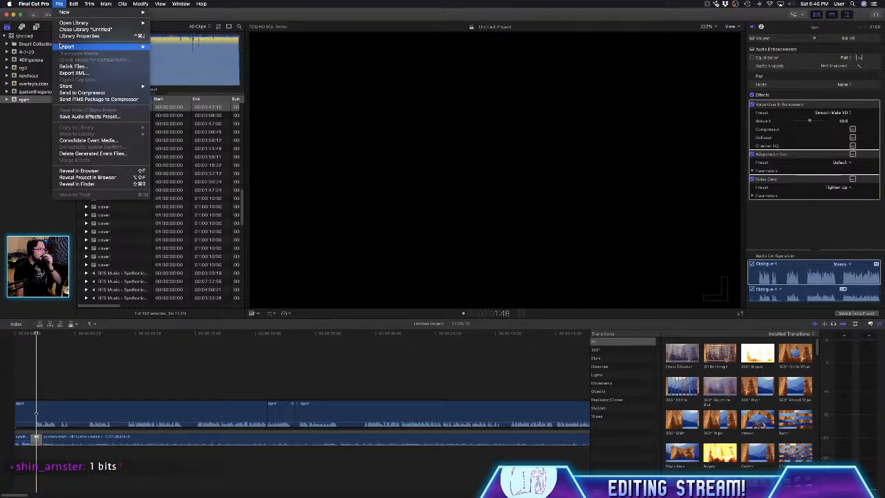
pyautogui.moveTo(76, 46)
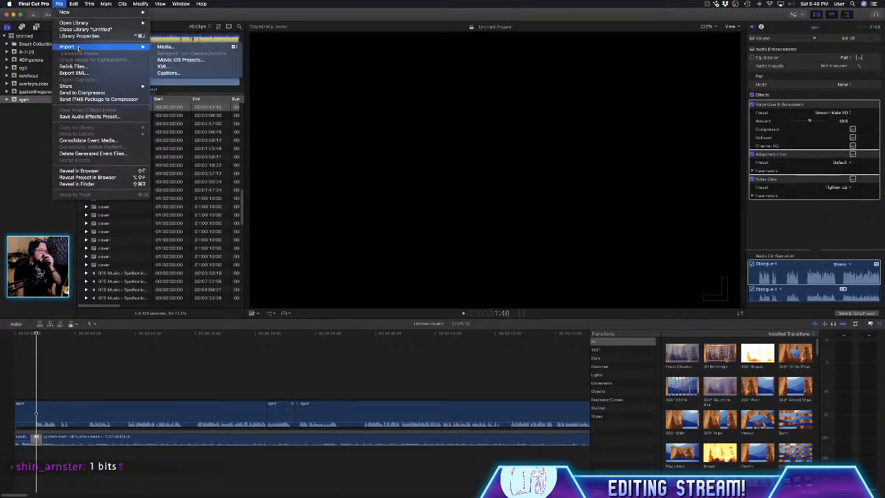
pyautogui.click(209, 47)
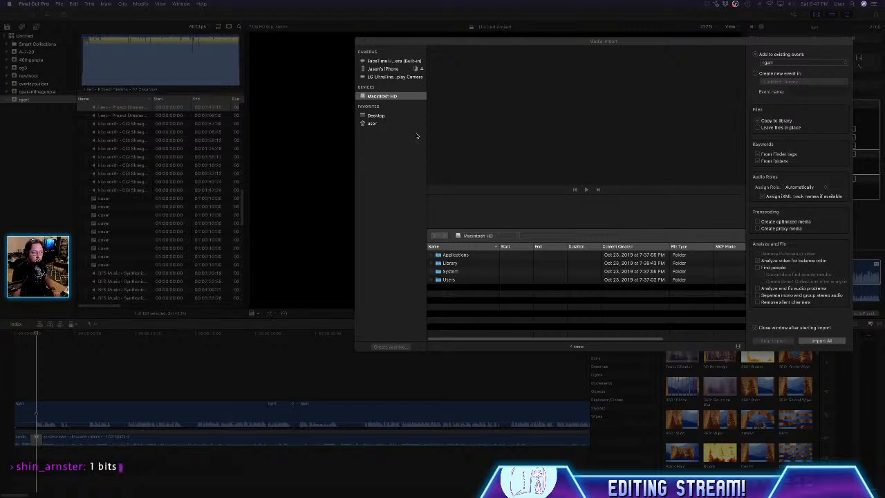
pyautogui.scroll(5, 418, 71)
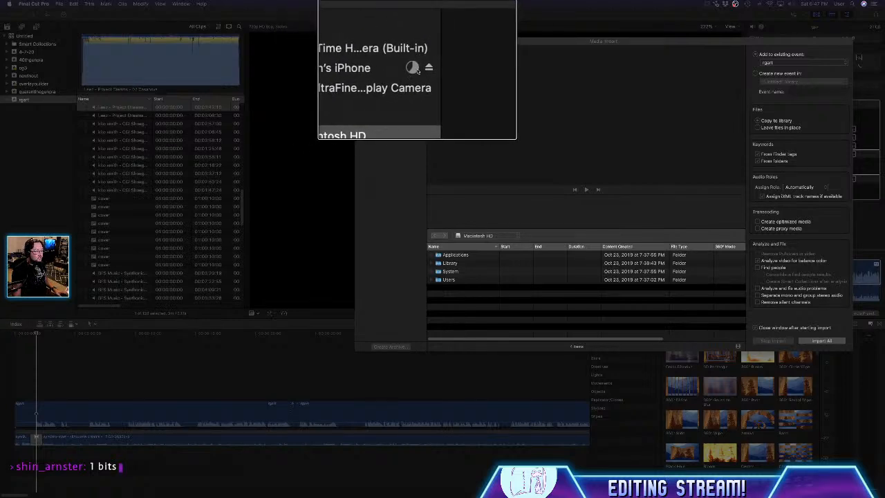
pyautogui.scroll(2, 418, 71)
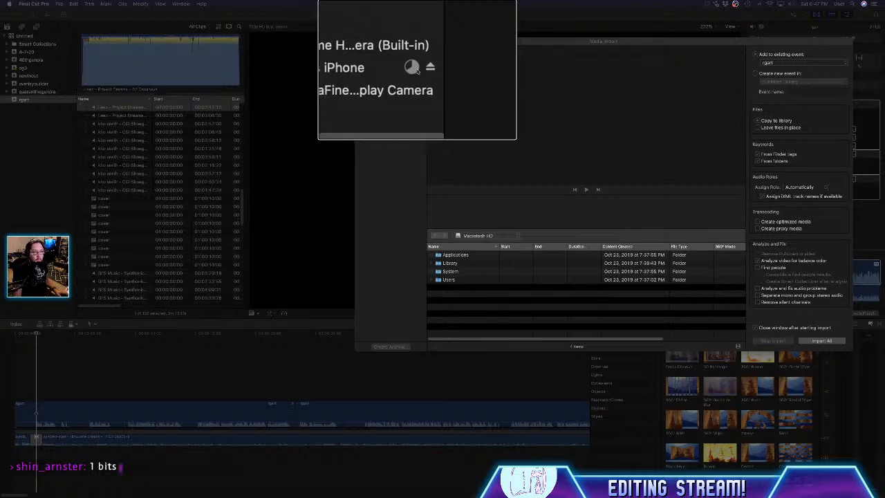
pyautogui.scroll(-5, 417, 71)
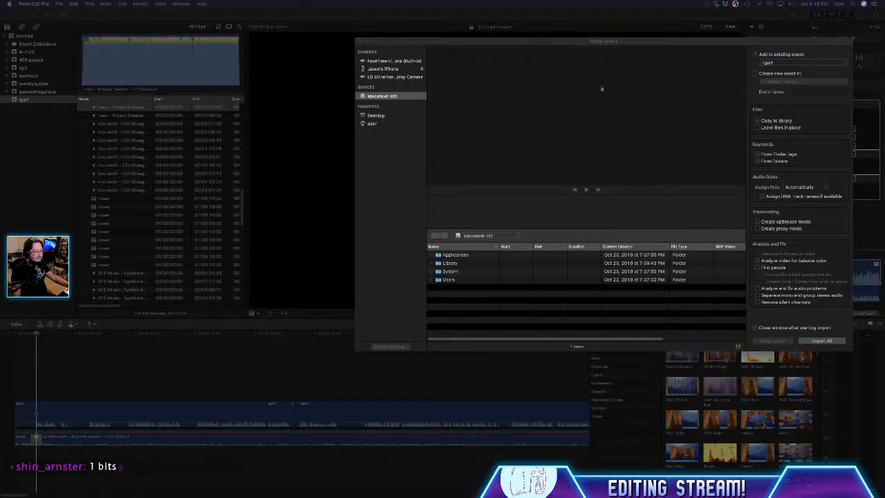
pyautogui.moveTo(599, 47); pyautogui.dragTo(489, 37)
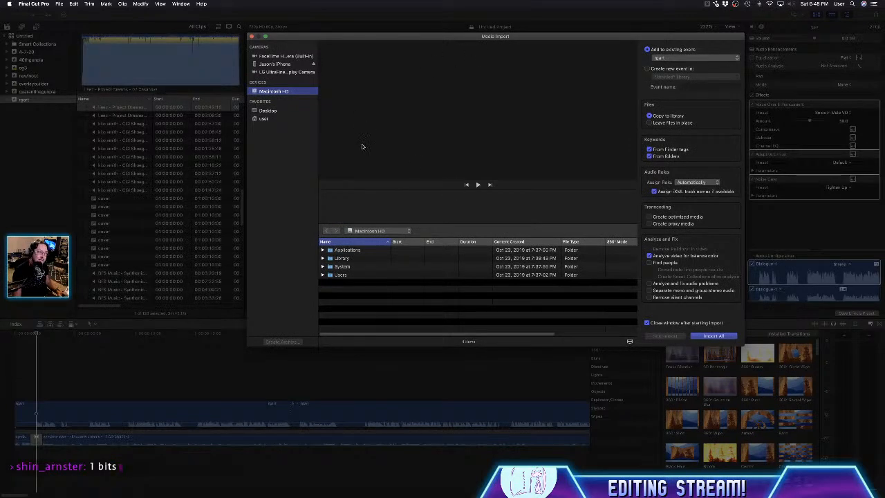
pyautogui.click(290, 65)
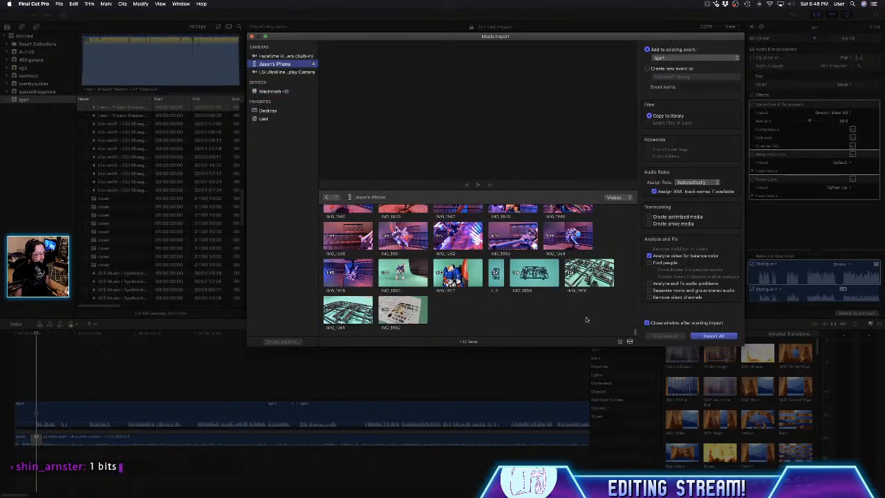
# - Preview the Gundam clip IMG_1957, enlarge the Media Import window, and look through the iPhone's recent video clips
pyautogui.scroll(1, 533, 305)
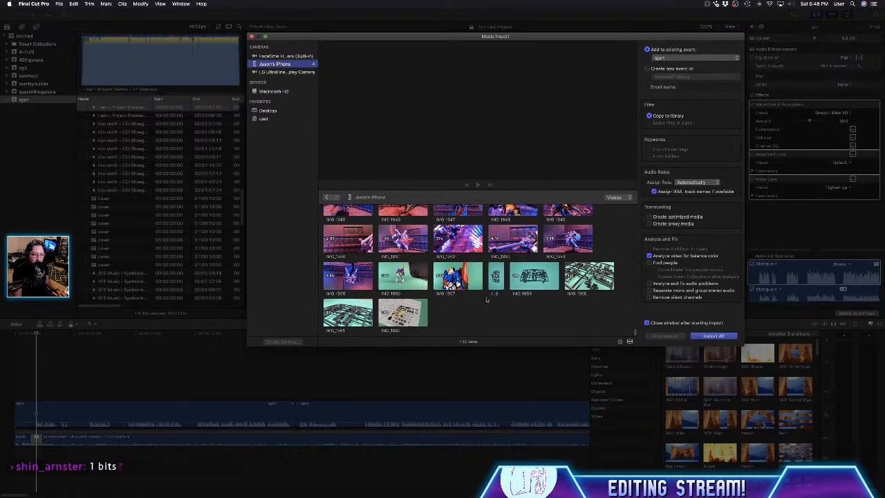
pyautogui.click(472, 280)
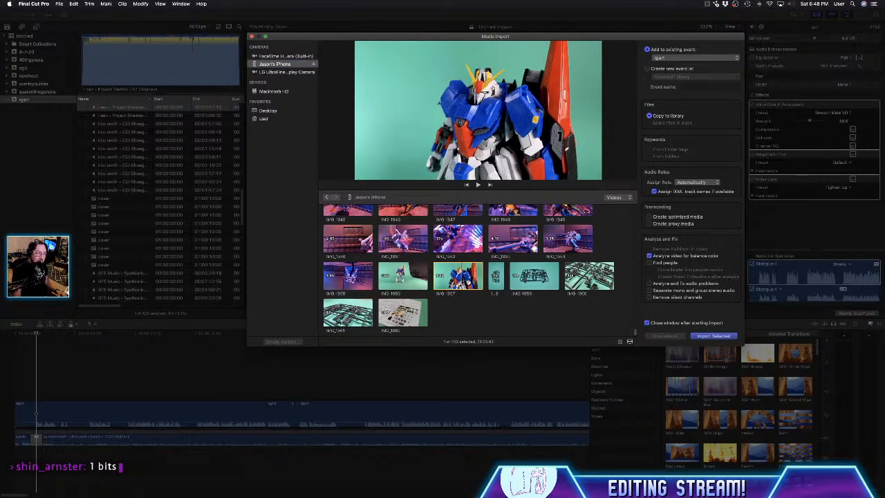
pyautogui.moveTo(249, 346); pyautogui.dragTo(193, 433)
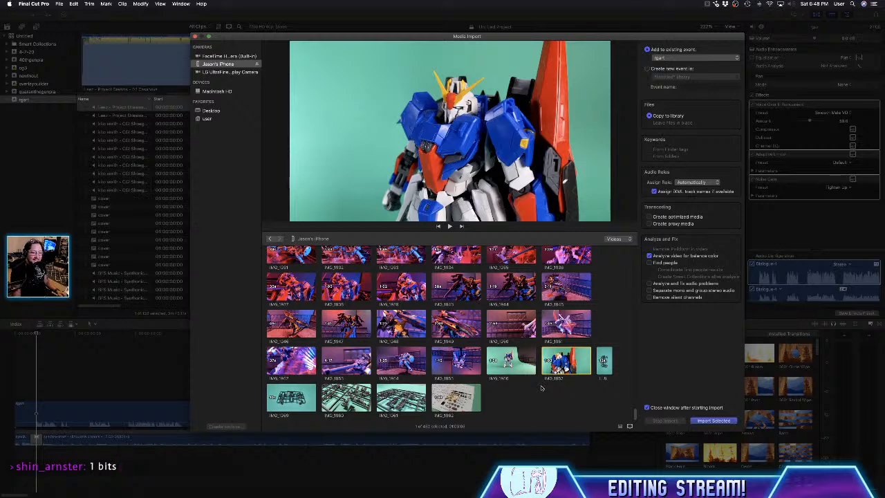
pyautogui.scroll(1, 527, 400)
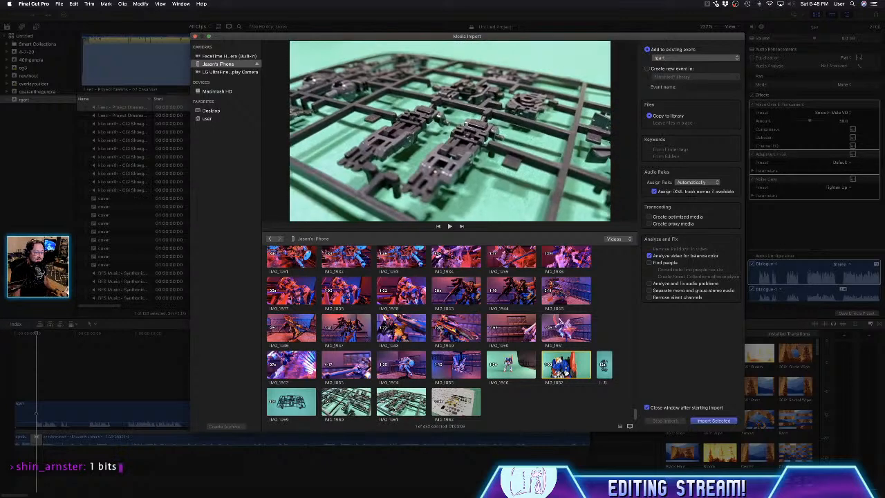
pyautogui.scroll(3, 379, 296)
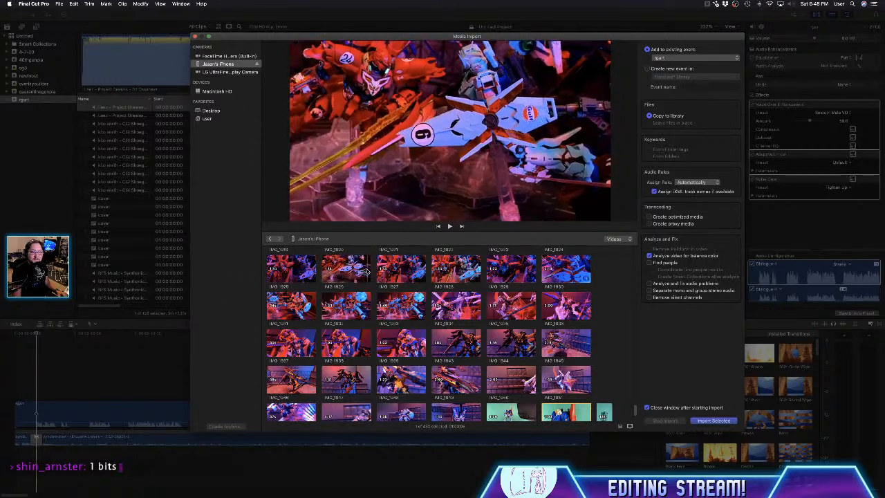
pyautogui.scroll(2, 361, 271)
pyautogui.scroll(1, 407, 278)
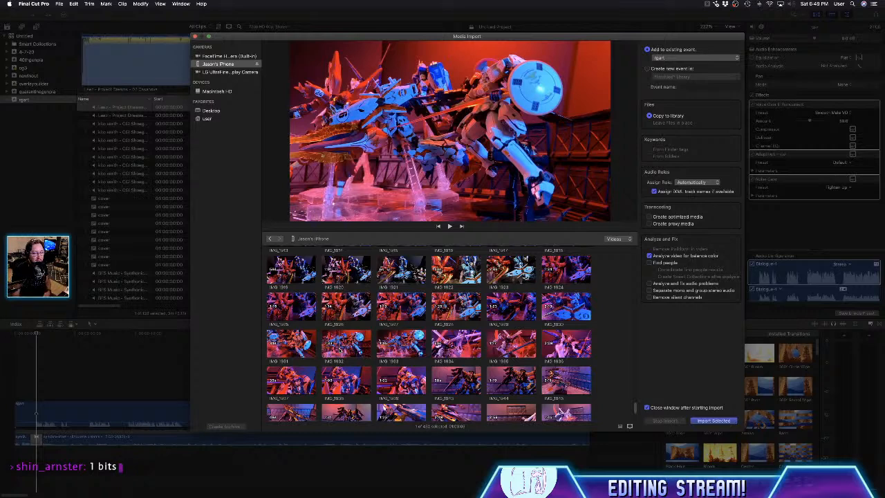
pyautogui.scroll(-2, 345, 351)
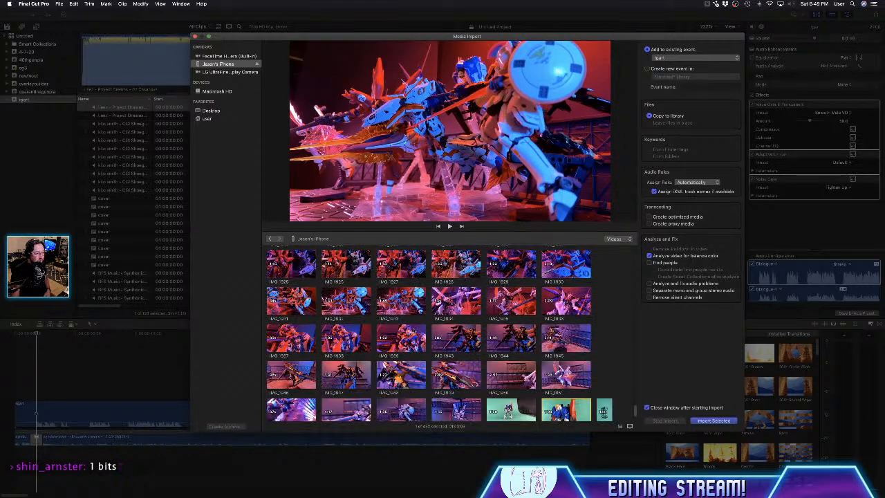
# - Select the iPhone clips from the first group shot of the posed figures through IMG_1962 and import them into the existing event
pyautogui.scroll(-2, 483, 391)
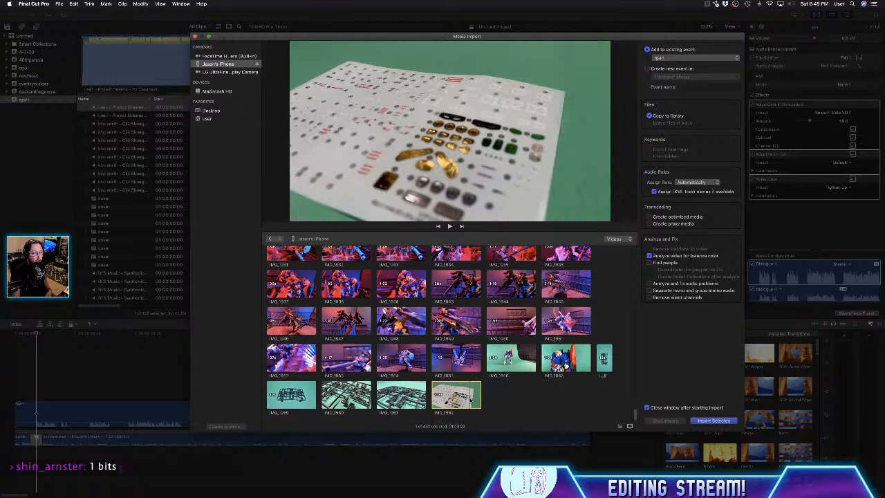
pyautogui.scroll(5, 470, 399)
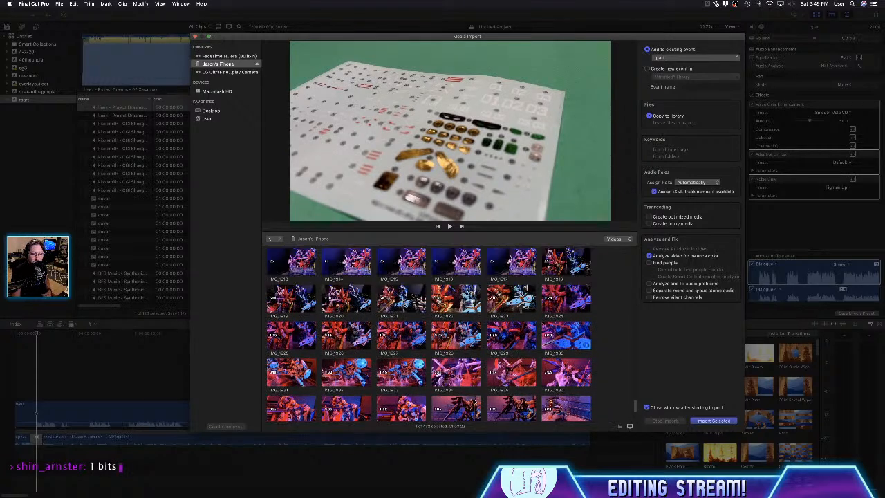
pyautogui.scroll(4, 476, 401)
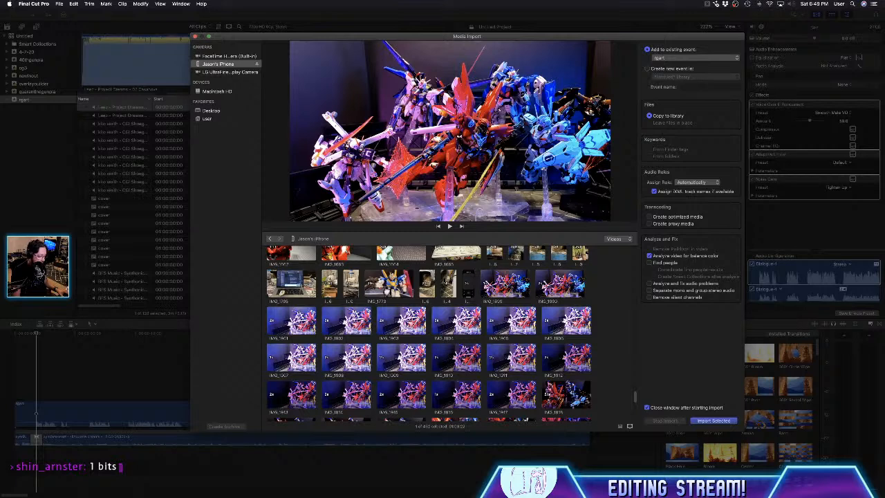
pyautogui.keyDown('shift'); pyautogui.click(505, 284); pyautogui.keyUp('shift')
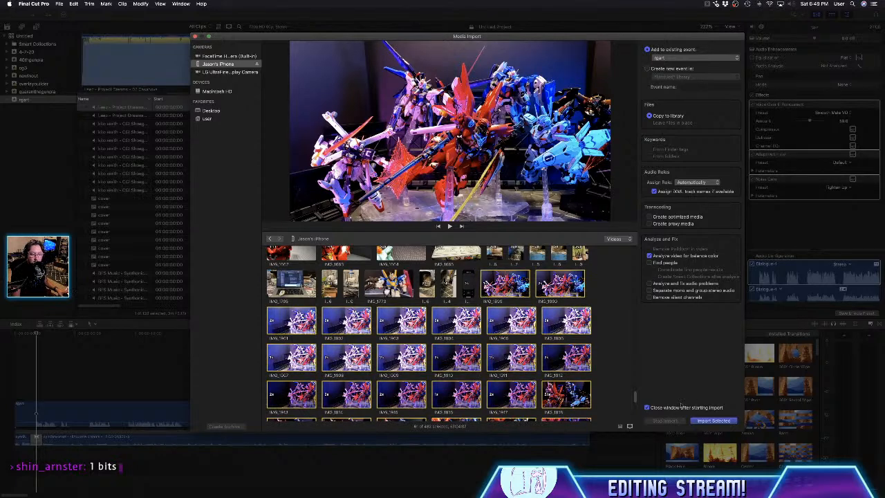
pyautogui.click(713, 422)
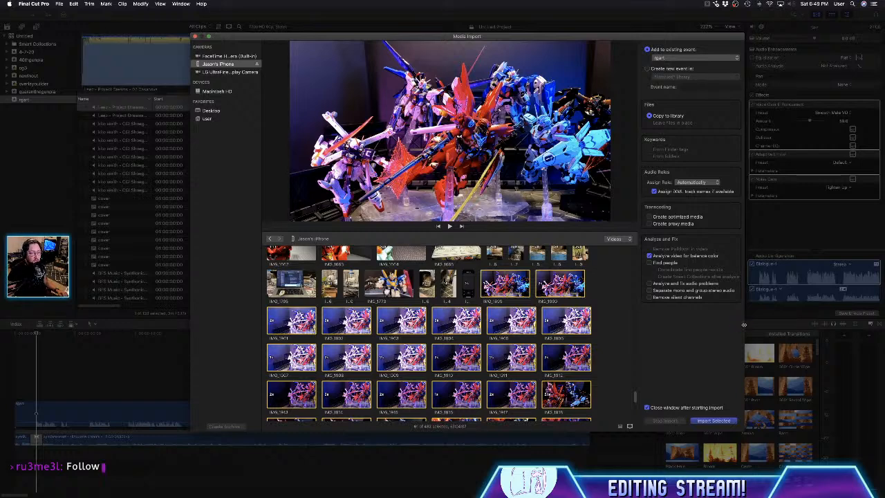
pyautogui.press('Return')
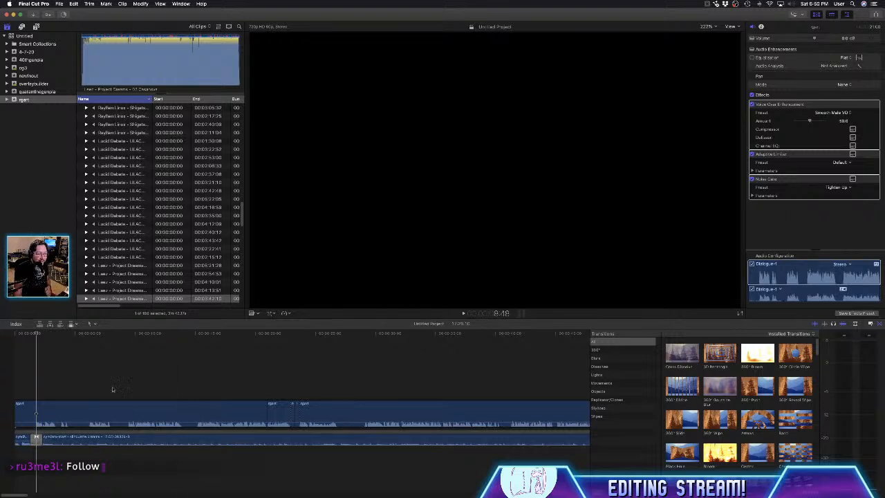
# - Place the playhead at 4:10 in the timeline and search the menu commands for the Snapping option with "sna"
pyautogui.click(64, 391)
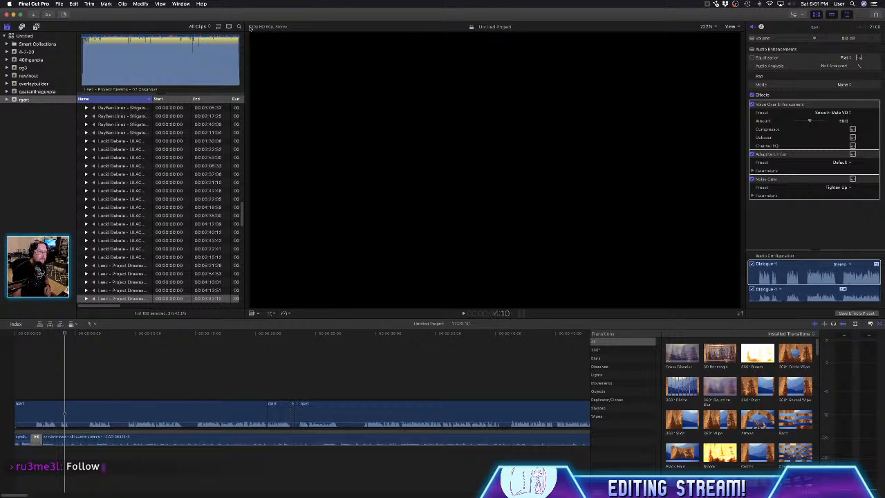
pyautogui.click(200, 3)
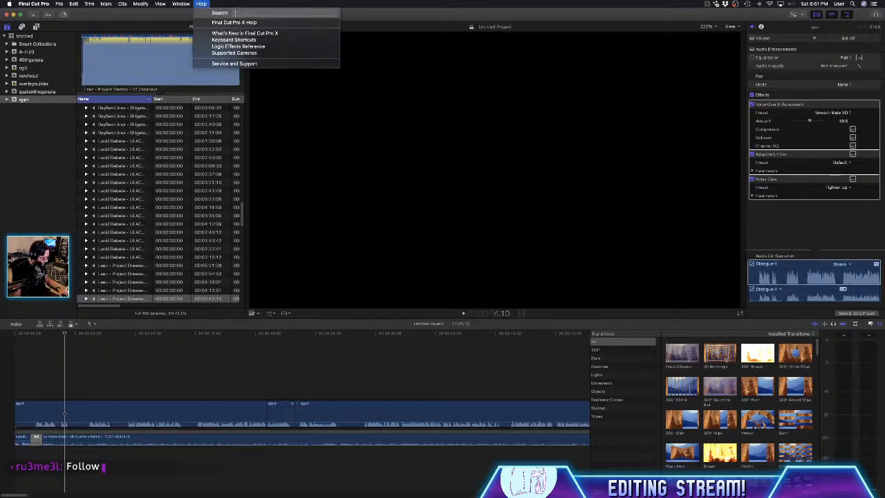
pyautogui.write('sna')
pyautogui.press('Down')
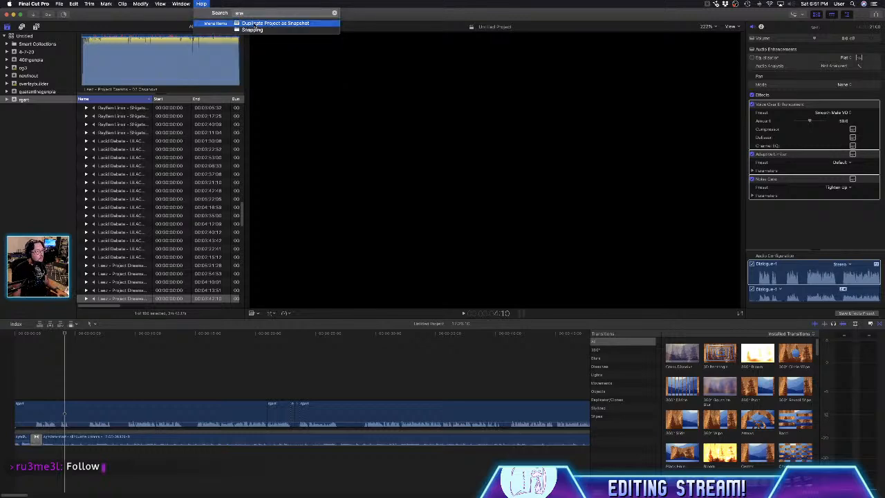
pyautogui.press('Down')
pyautogui.press('Return')
pyautogui.click(208, 5)
pyautogui.click(208, 4)
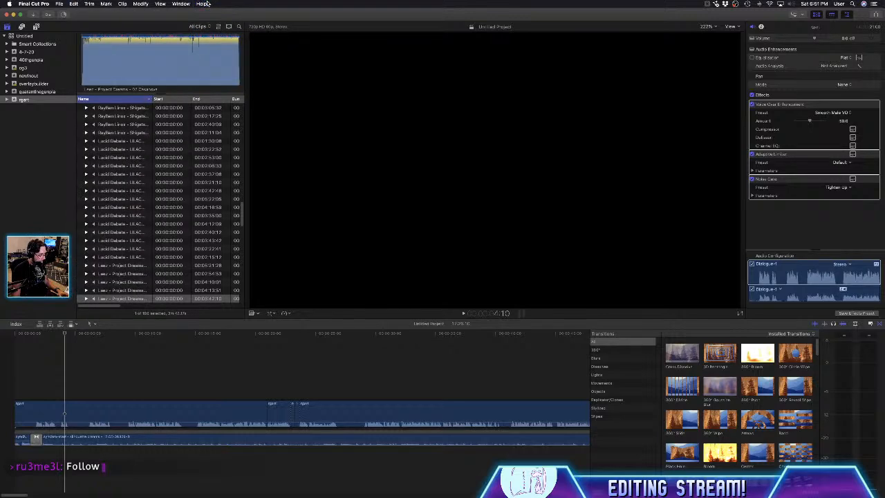
pyautogui.click(206, 5)
pyautogui.write('scrubbing')
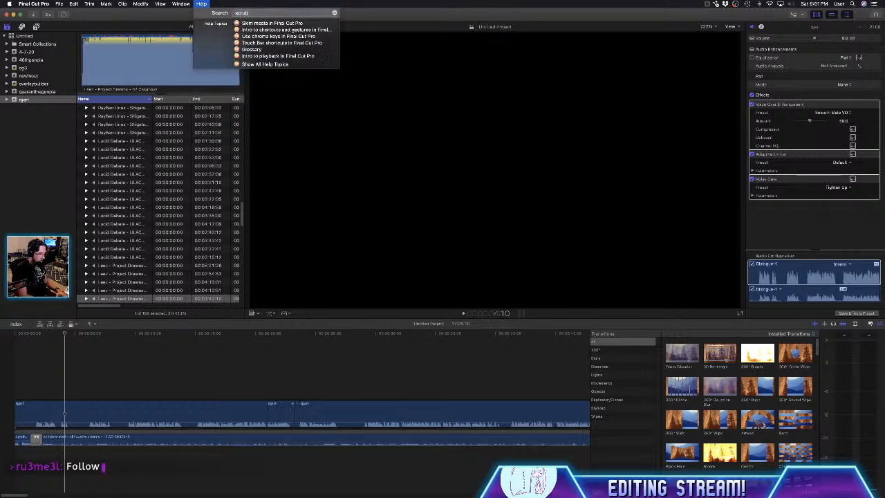
pyautogui.press('BackSpace')
pyautogui.press('BackSpace')
pyautogui.press('BackSpace')
pyautogui.press('BackSpace')
pyautogui.press('BackSpace')
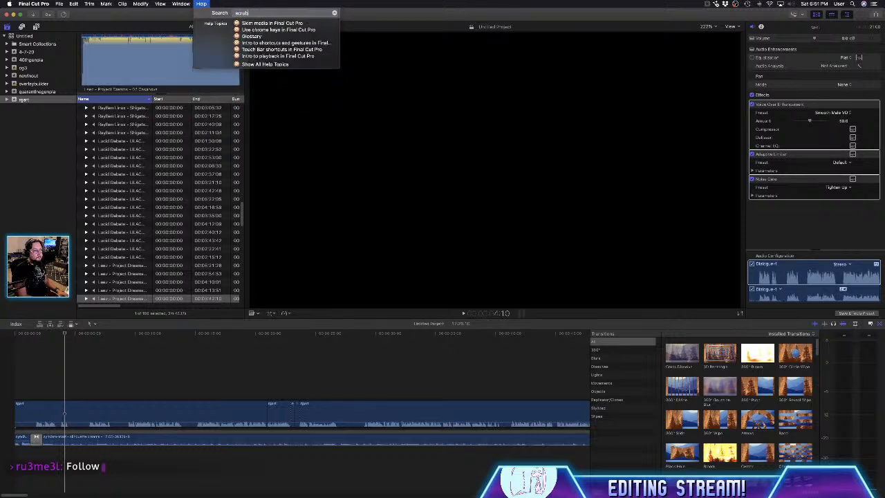
pyautogui.press('BackSpace')
pyautogui.press('BackSpace')
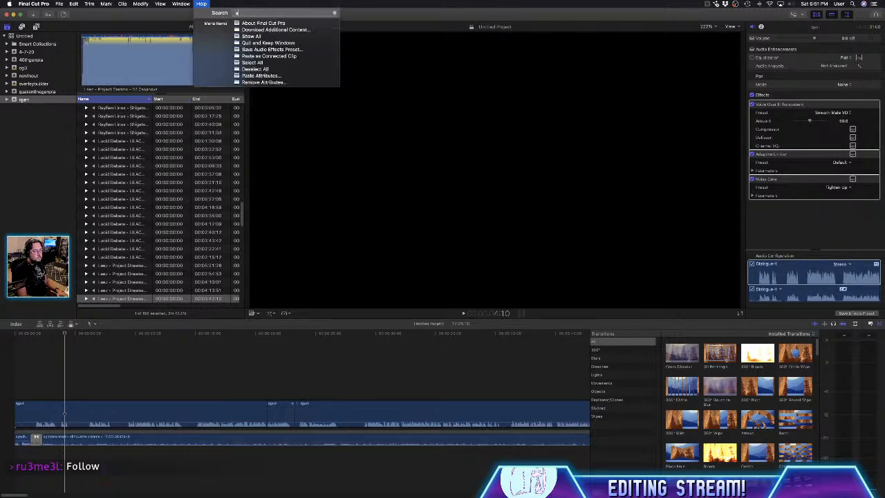
# - Search the menu commands for the skimming options with "sk" and turn on Audio Skimming
pyautogui.write('udi')
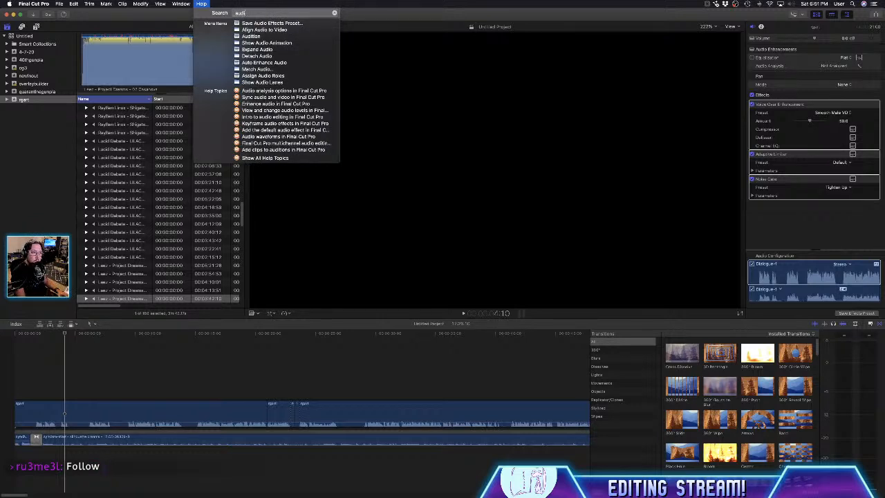
pyautogui.press('BackSpace')
pyautogui.press('BackSpace')
pyautogui.write('sk')
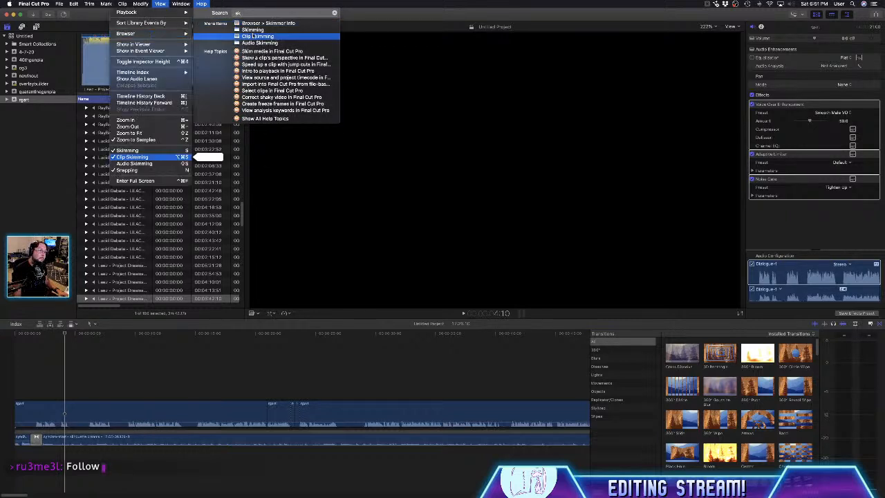
pyautogui.click(253, 38)
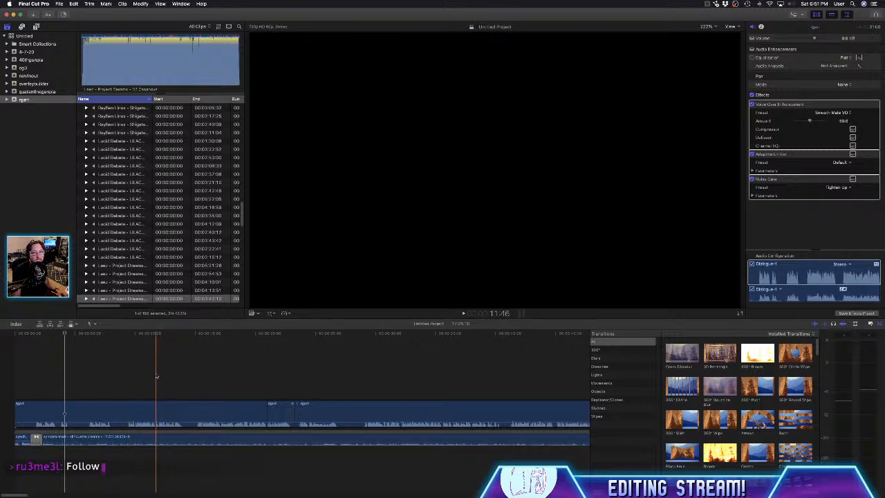
# - Search the menu commands for the skimming options with "sk" and switch off Audio Skimming
pyautogui.click(202, 3)
pyautogui.write('sk')
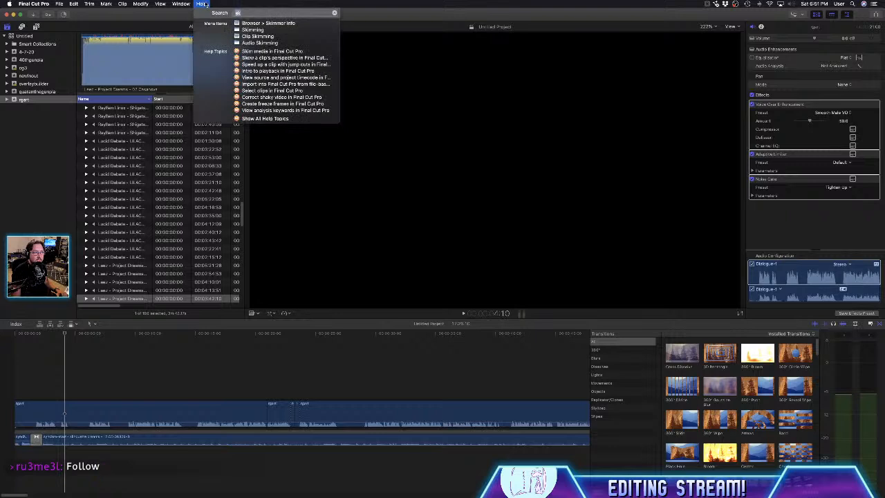
pyautogui.click(255, 44)
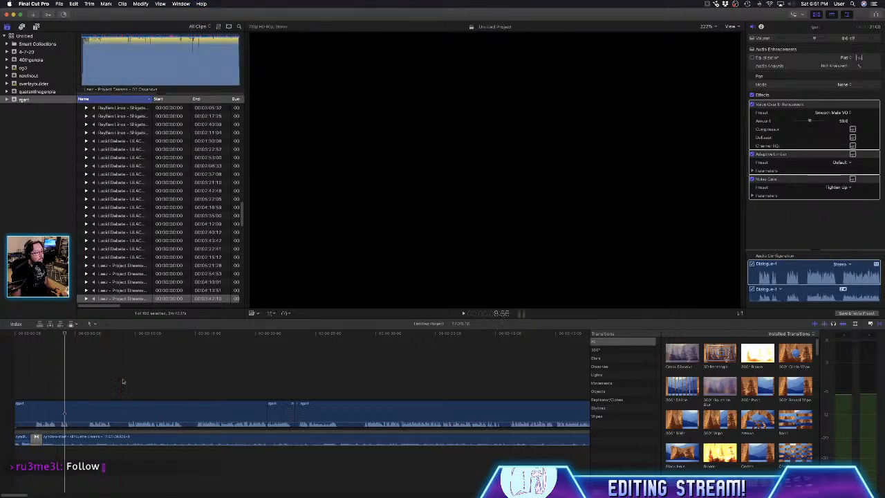
# - Move the timeline playhead to about 9:44
pyautogui.press('Right')
pyautogui.press('Right')
pyautogui.press('Right')
pyautogui.press('Right')
pyautogui.press('Right')
pyautogui.press('Right')
pyautogui.press('Right')
pyautogui.press('Right')
pyautogui.press('Right')
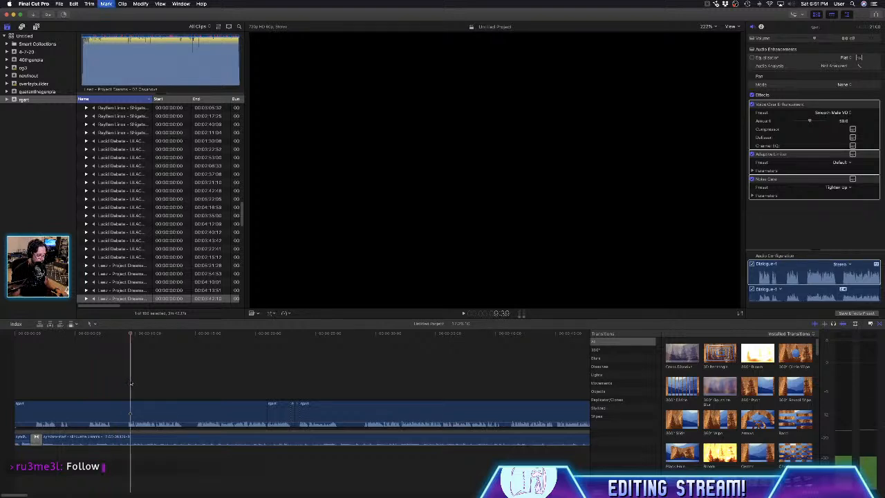
pyautogui.press('Left')
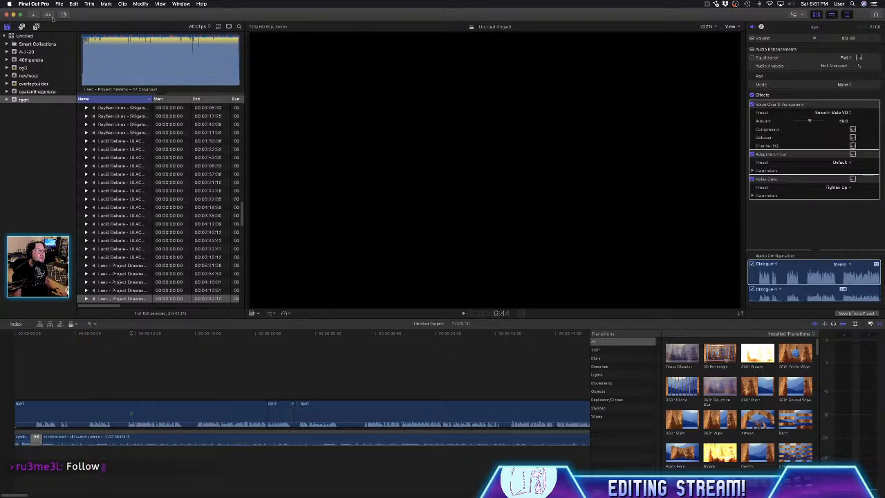
# - Dismiss the import-complete notification without ejecting the iPhone
pyautogui.scroll(5, 66, 20)
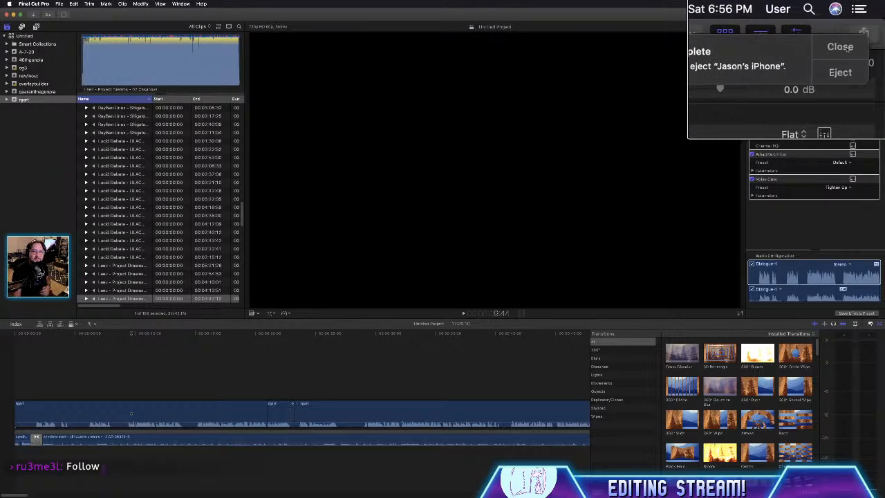
pyautogui.click(845, 49)
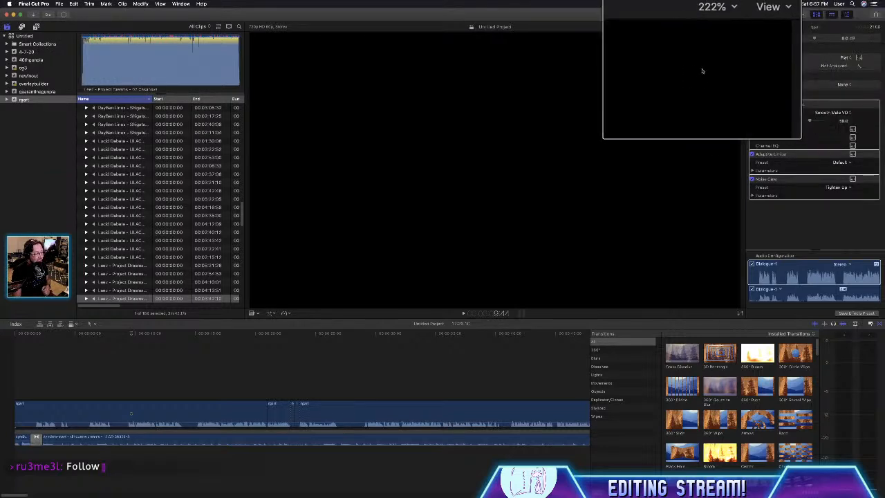
pyautogui.scroll(-5, 706, 65)
pyautogui.scroll(-2, 706, 65)
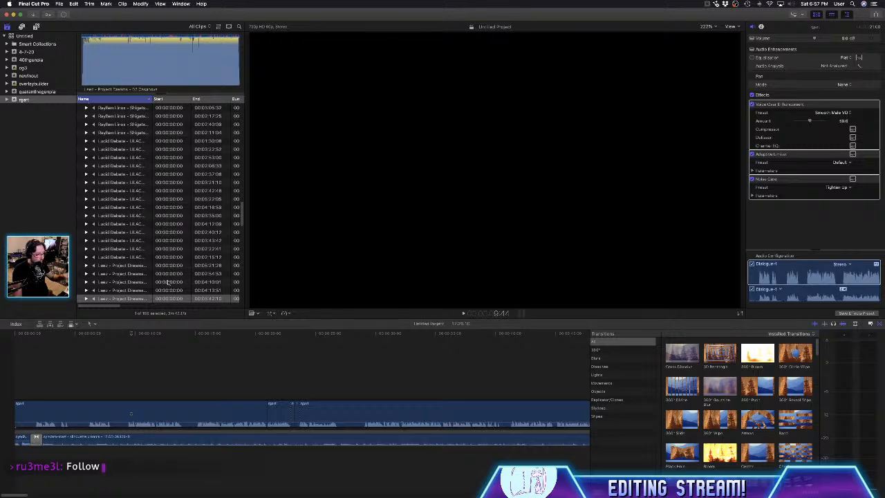
# - Look through the event's clip list and select the Jun 27, 2020 clips from IMG_1962 down to the last one in that group
pyautogui.scroll(-5, 167, 287)
pyautogui.scroll(-10, 167, 288)
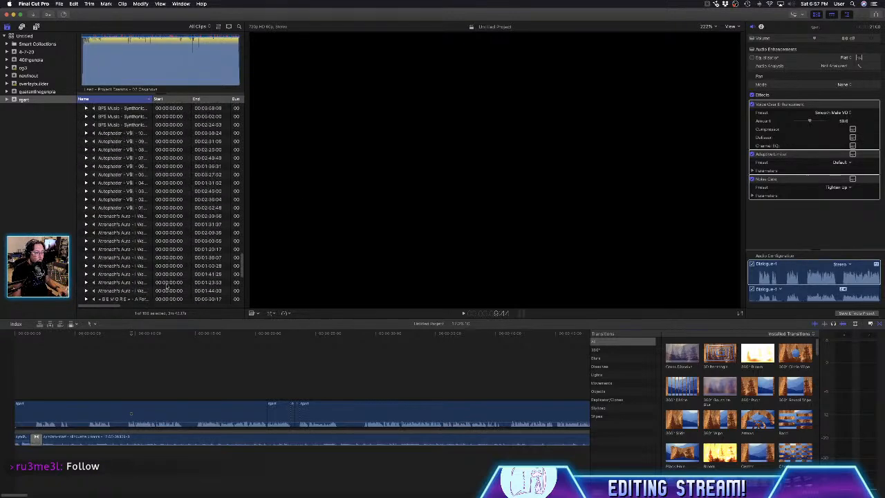
pyautogui.scroll(-15, 168, 290)
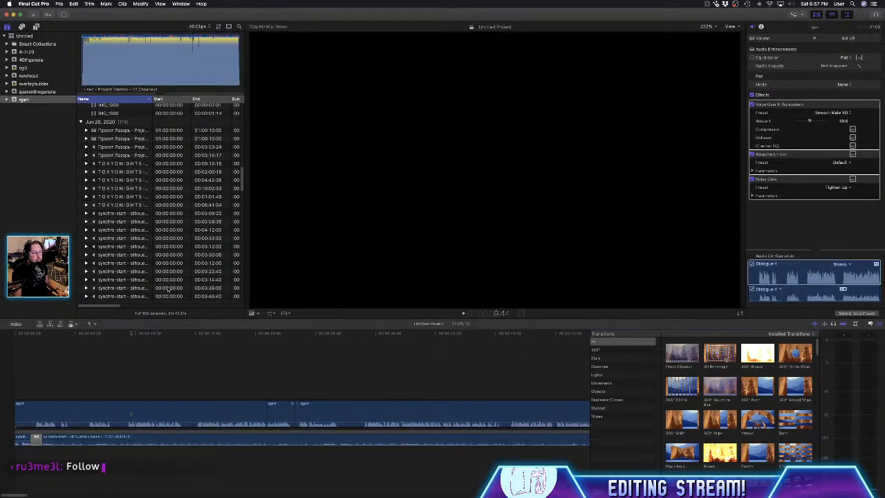
pyautogui.scroll(10, 167, 290)
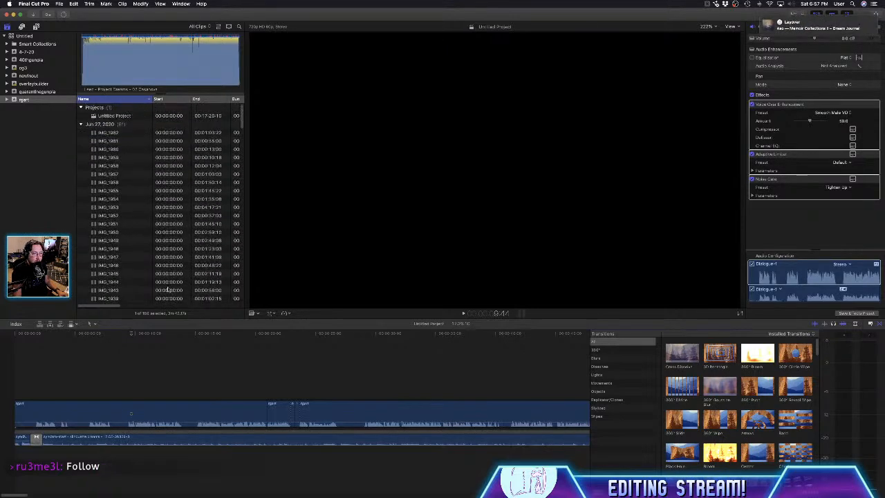
pyautogui.click(117, 133)
pyautogui.scroll(-5, 119, 179)
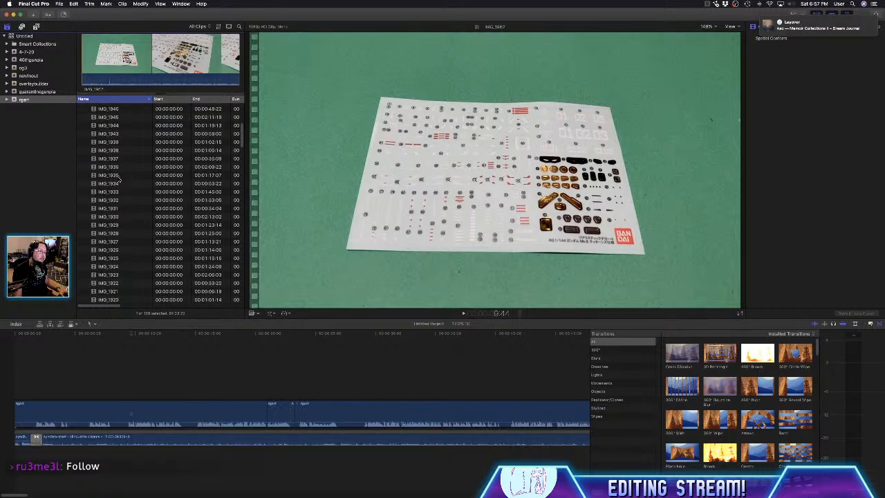
pyautogui.scroll(-10, 119, 200)
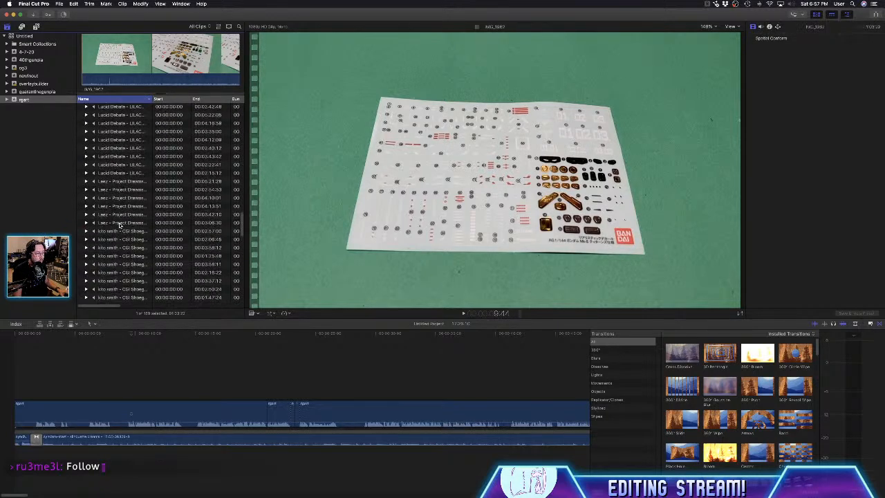
pyautogui.scroll(6, 119, 225)
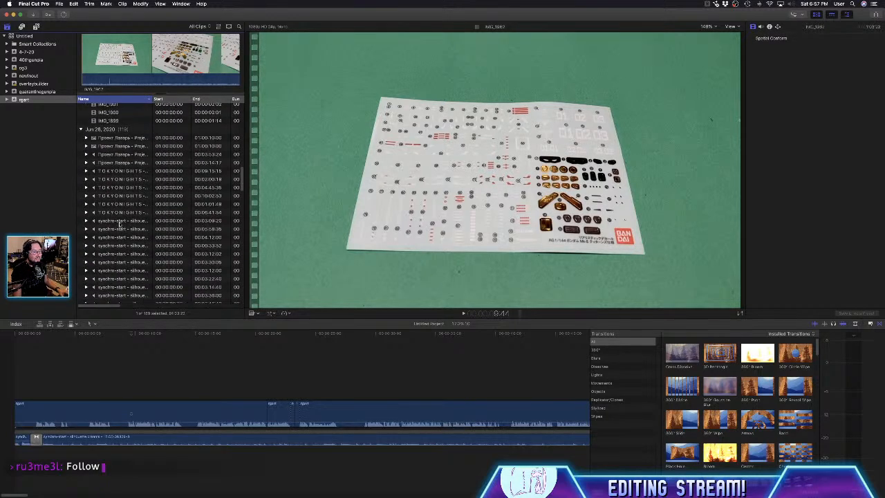
pyautogui.scroll(2, 119, 225)
pyautogui.keyDown('shift'); pyautogui.click(113, 147); pyautogui.keyUp('shift')
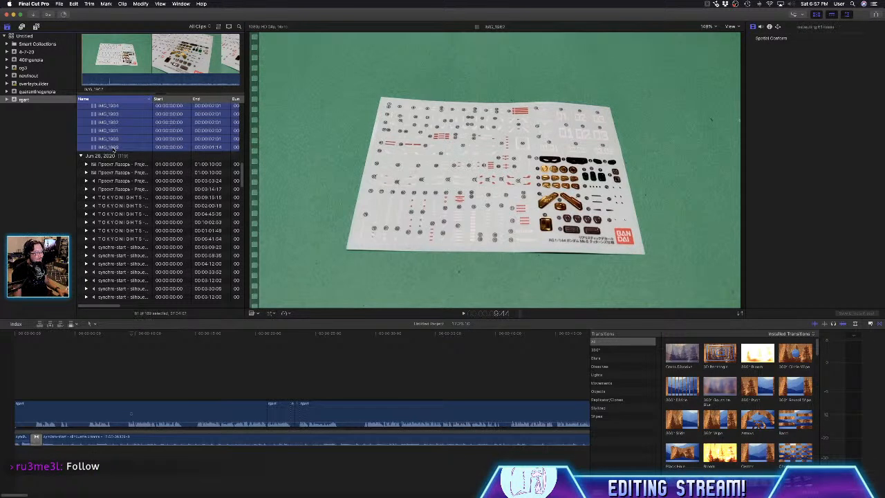
# - Preview the IMG_1960 and IMG_1962 clips and look through the rest of the event's clip list
pyautogui.scroll(5, 131, 153)
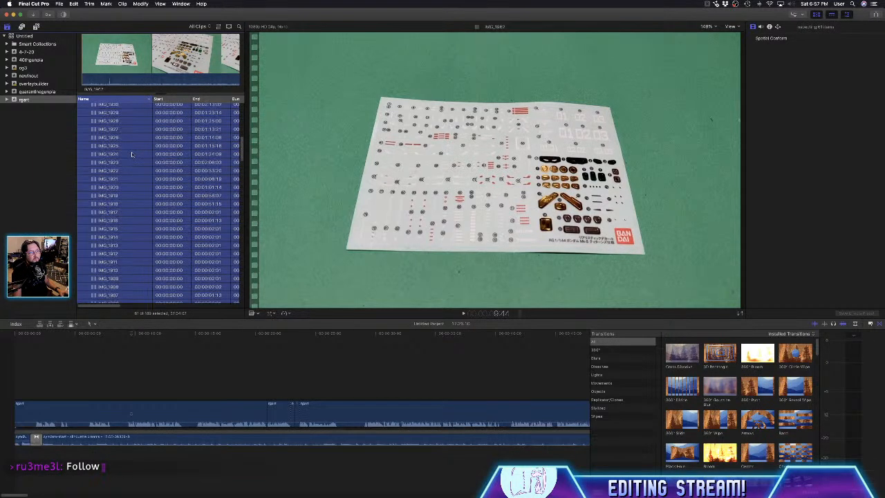
pyautogui.scroll(10, 131, 153)
pyautogui.click(148, 149)
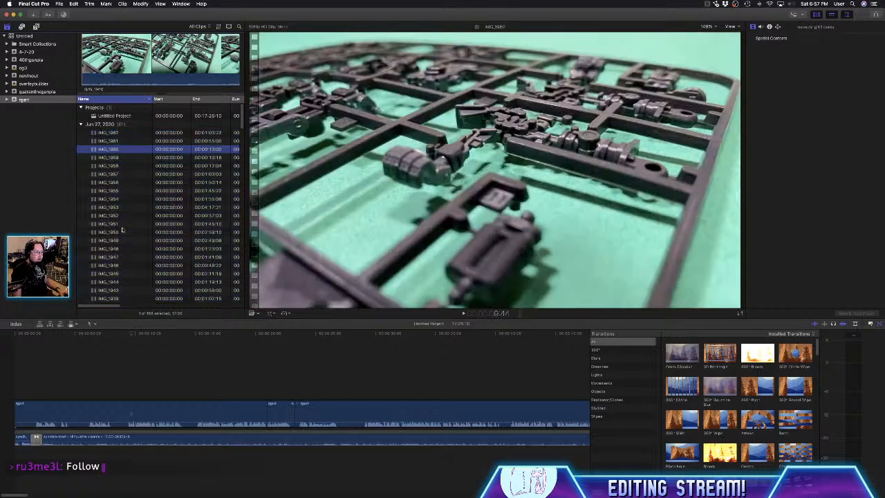
pyautogui.scroll(-12, 122, 230)
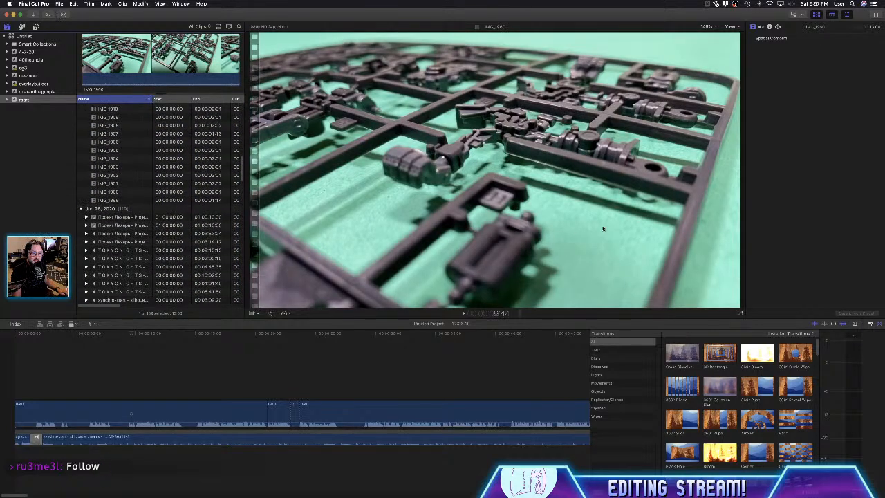
pyautogui.scroll(5, 121, 158)
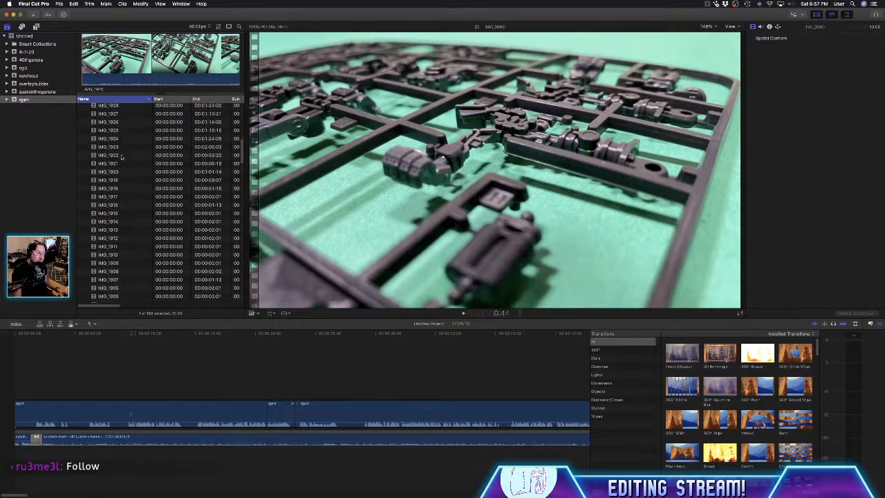
pyautogui.scroll(8, 121, 157)
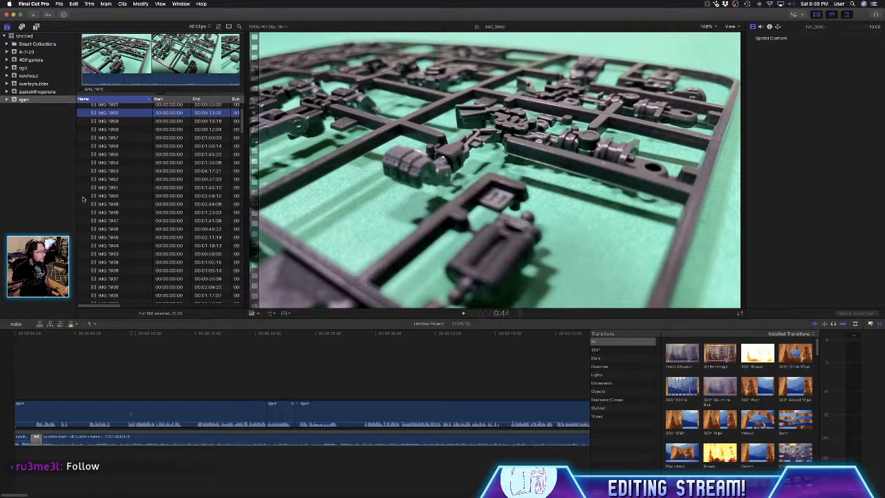
pyautogui.scroll(5, 156, 186)
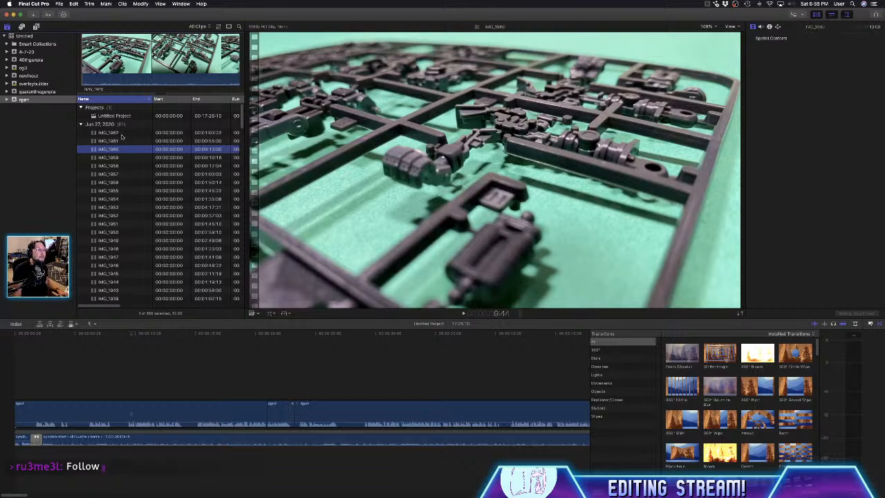
pyautogui.click(121, 133)
pyautogui.scroll(-10, 125, 193)
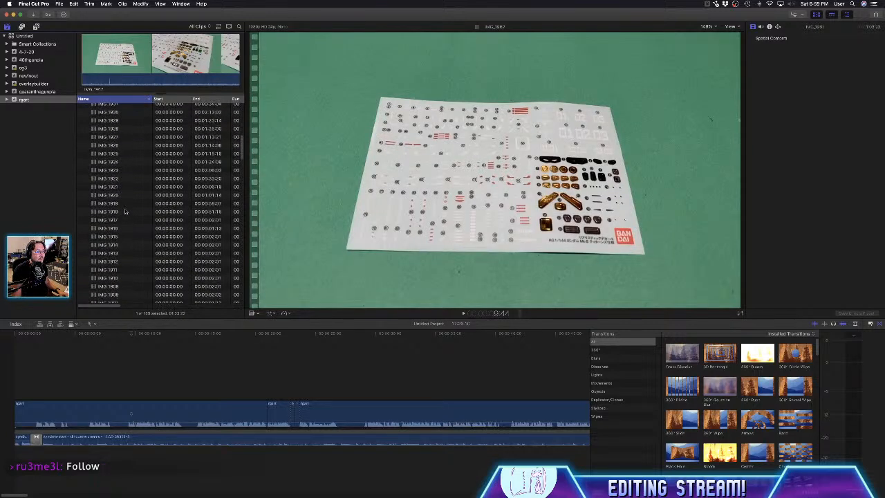
pyautogui.scroll(-5, 126, 213)
pyautogui.scroll(6, 127, 213)
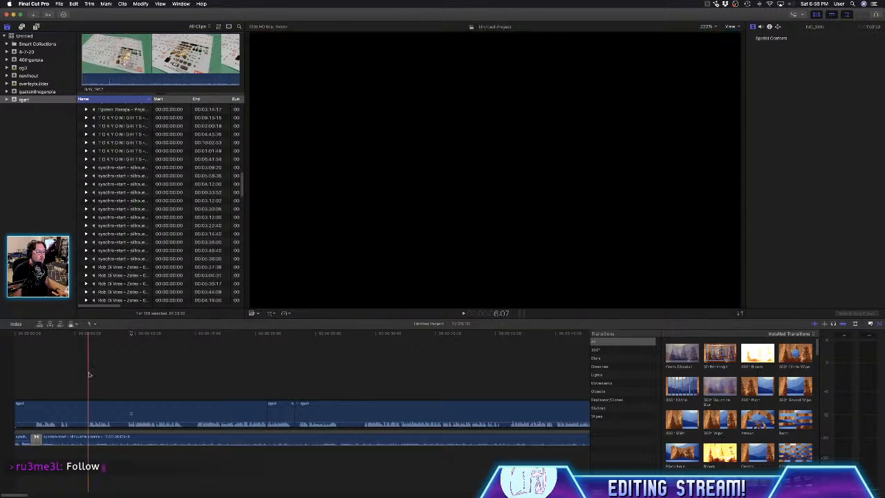
# - Play the timeline from its beginning and stop playback at 27:10
pyautogui.click(89, 374)
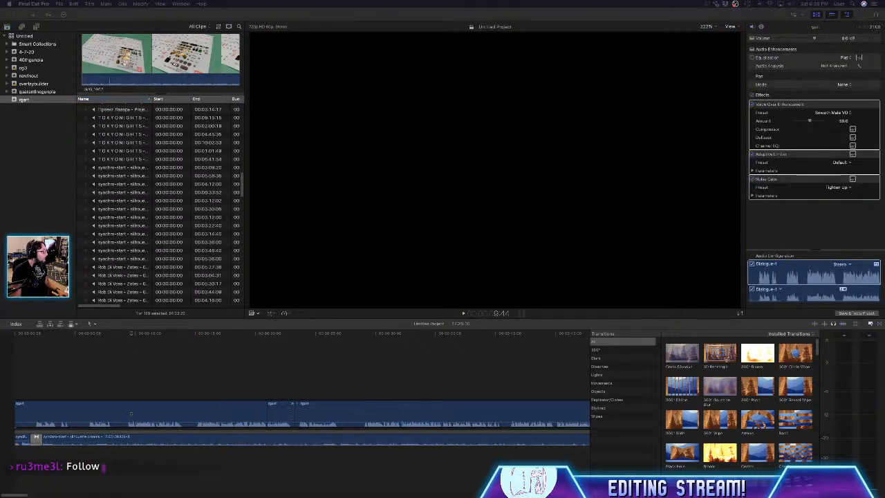
pyautogui.click(36, 385)
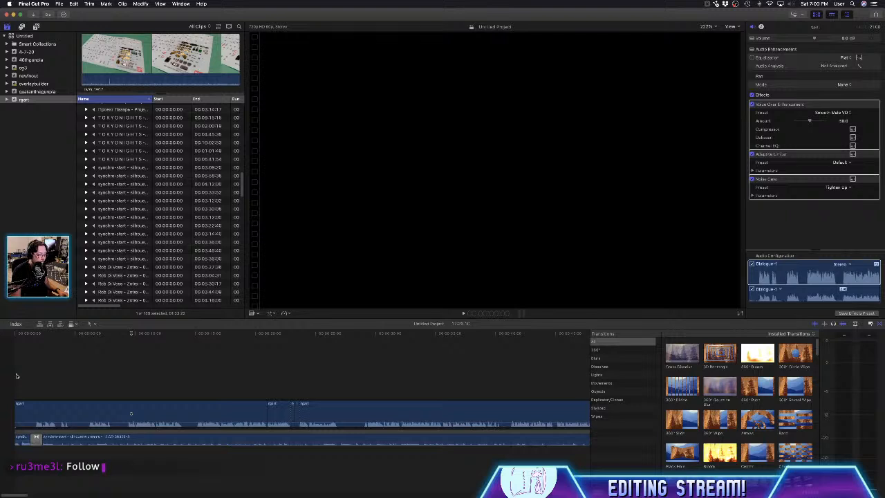
pyautogui.press('space')
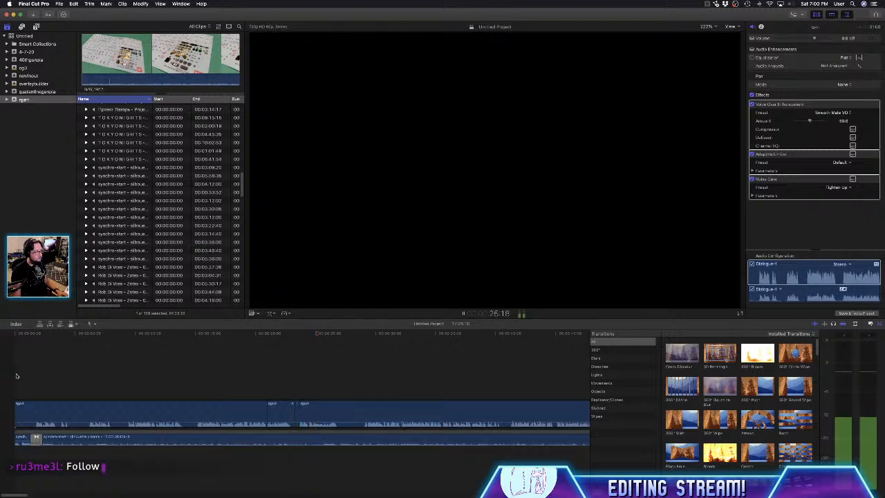
pyautogui.press('space')
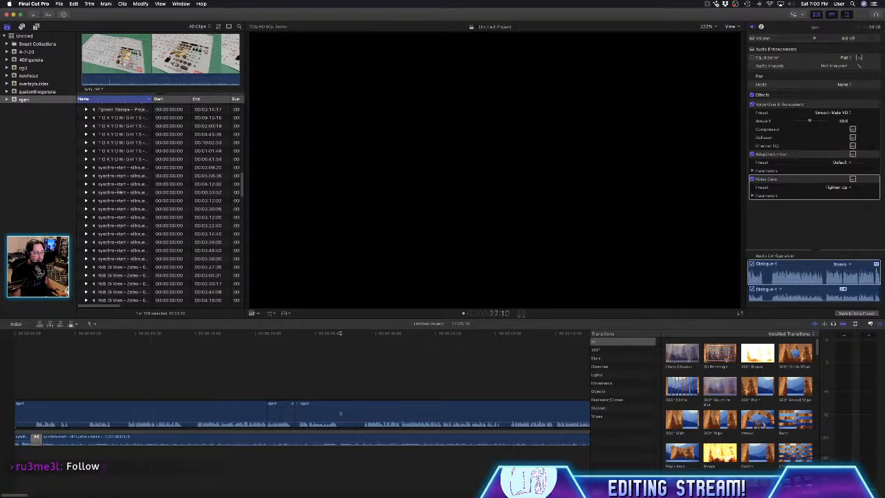
# - Preview the posed-figure clips one after another from the end of the Jun 27, 2020 group up to IMG_1915
pyautogui.scroll(10, 124, 196)
pyautogui.click(110, 249)
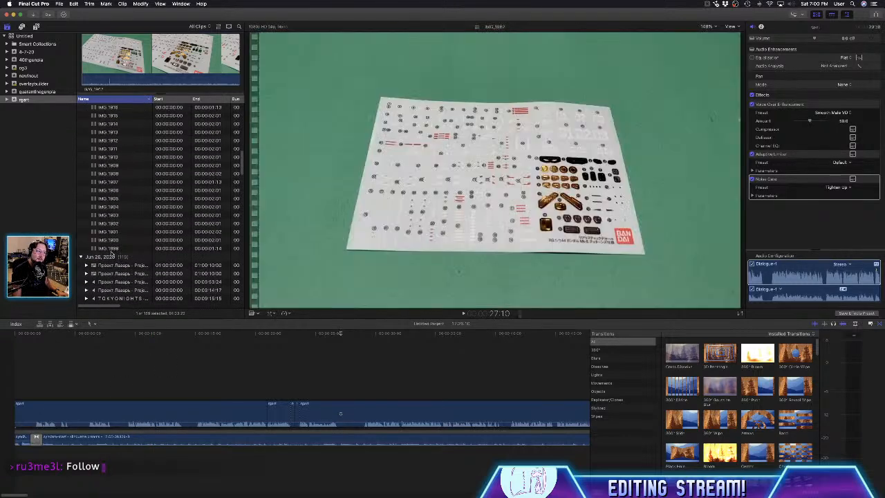
pyautogui.press('Up')
pyautogui.press('Up')
pyautogui.press('Up')
pyautogui.press('Up')
pyautogui.press('Up')
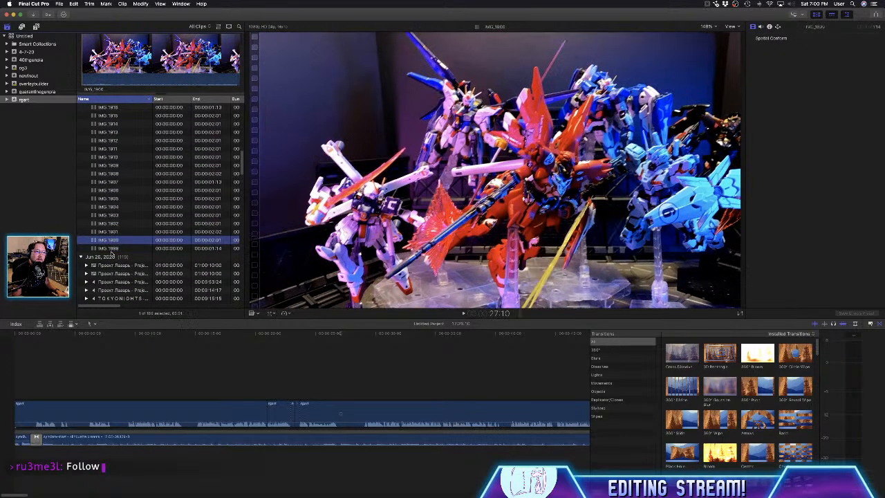
pyautogui.press('Up')
pyautogui.press('Up')
pyautogui.press('Up')
pyautogui.press('Up')
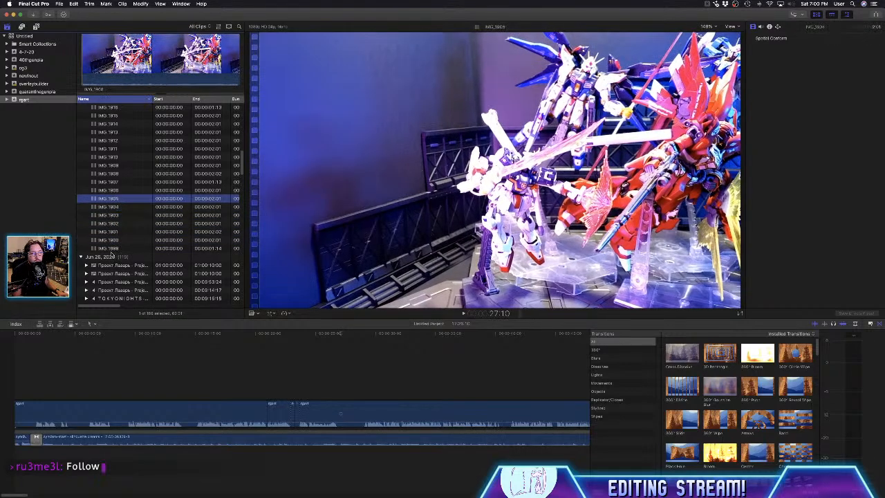
pyautogui.press('Up')
pyautogui.press('Up')
pyautogui.press('Up')
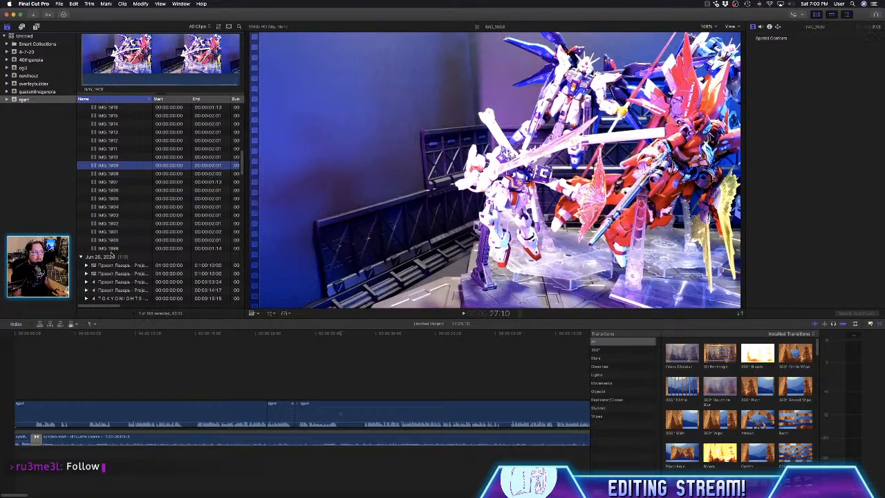
pyautogui.press('Up')
pyautogui.press('Up')
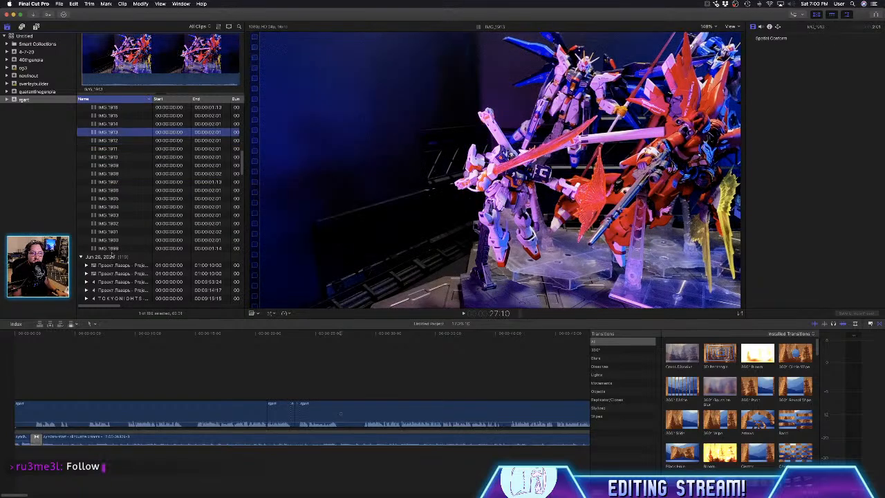
pyautogui.press('Up')
# - Preview the posed-figure clips one after another from IMG_1916 through IMG_1924
pyautogui.press('Up')
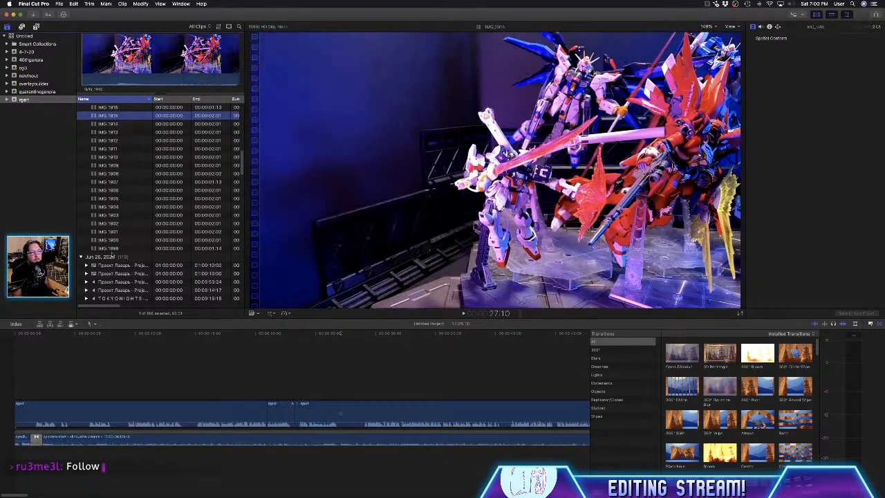
pyautogui.press('Up')
pyautogui.press('Up')
pyautogui.press('Up')
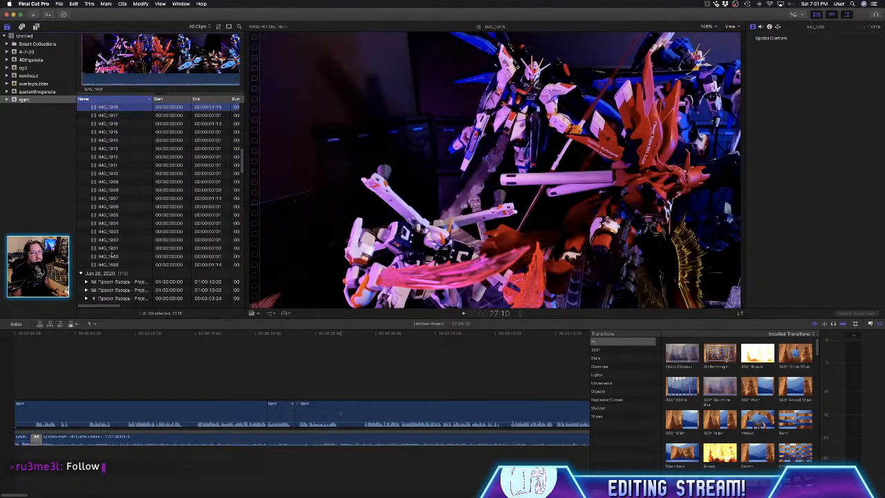
pyautogui.press('Up')
pyautogui.press('Up')
pyautogui.press('Up')
pyautogui.press('Up')
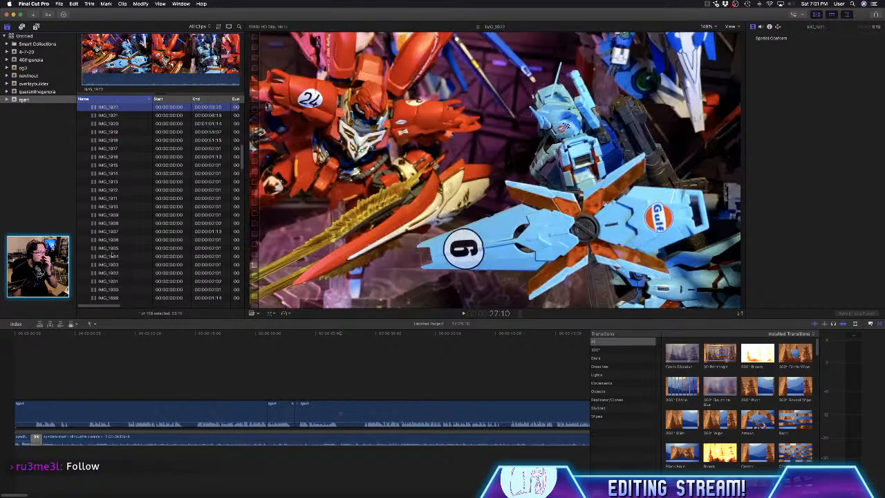
pyautogui.press('Up')
pyautogui.press('Up')
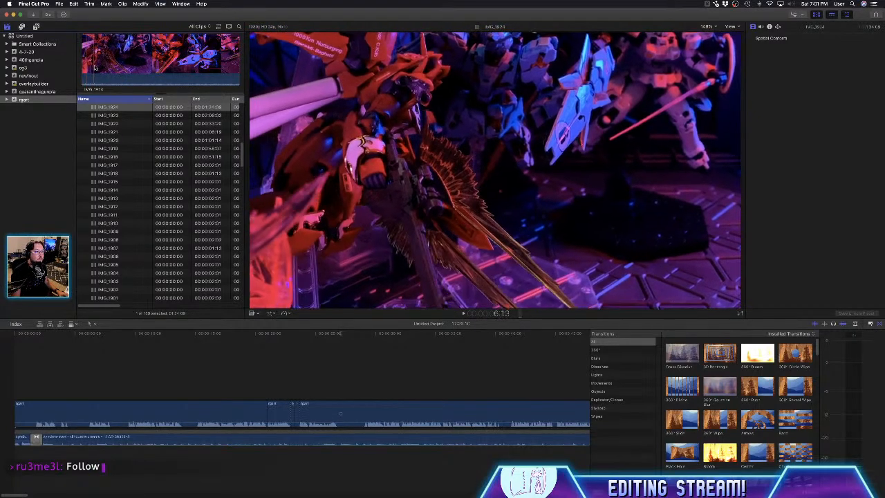
# - Play a short part of the IMG_1924 clip and skim further through its footage
pyautogui.press('space')
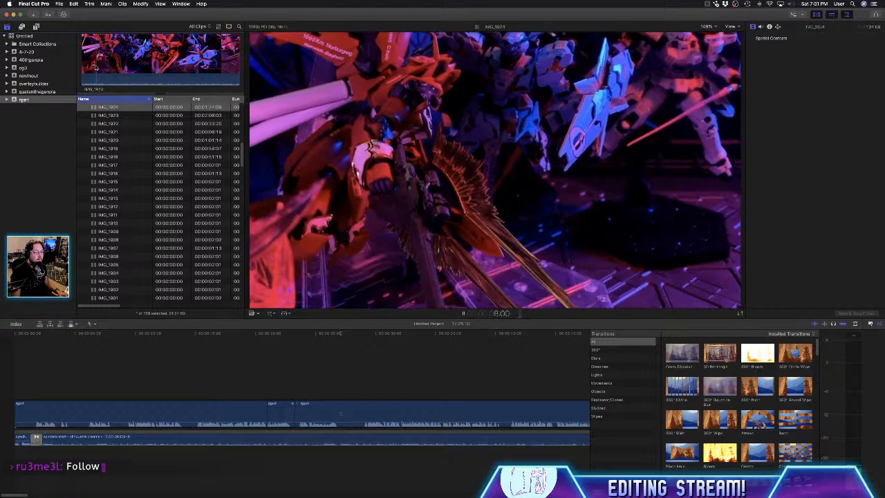
pyautogui.press('space')
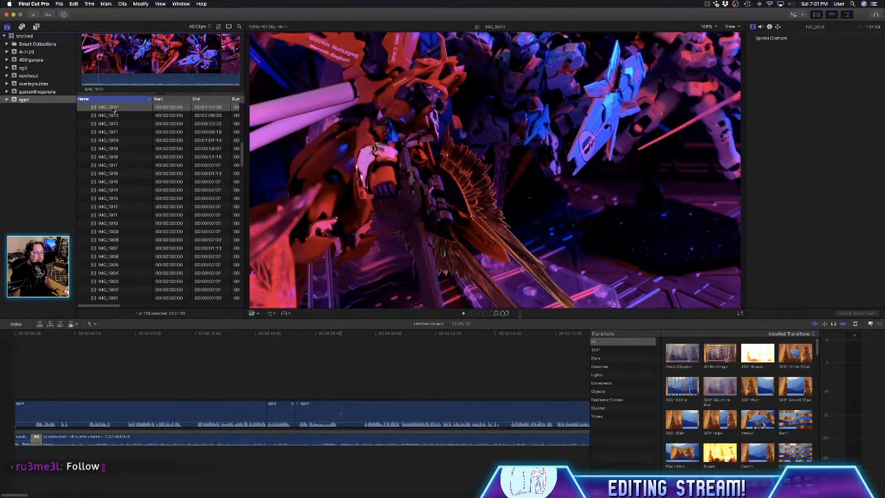
pyautogui.rightClick(115, 110)
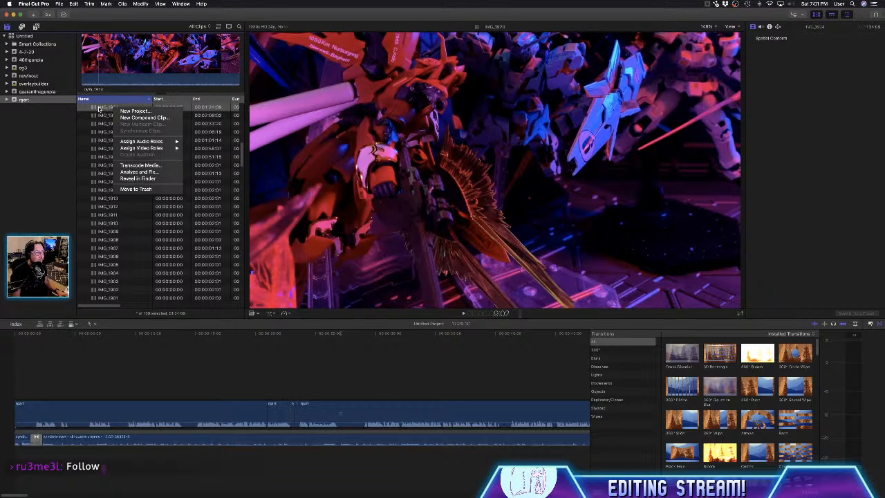
pyautogui.click(99, 108)
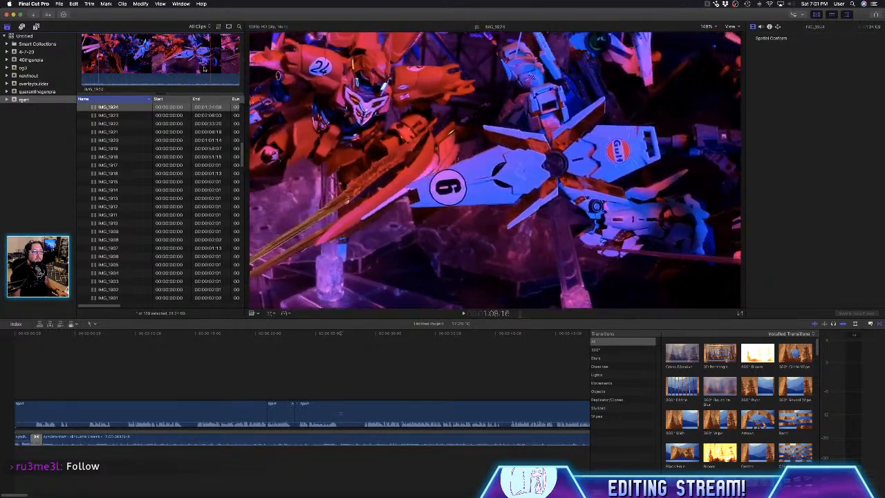
# - Preview the event's clips one after another from IMG_1925 through IMG_1928
pyautogui.scroll(1, 131, 122)
pyautogui.scroll(1, 131, 121)
pyautogui.click(131, 122)
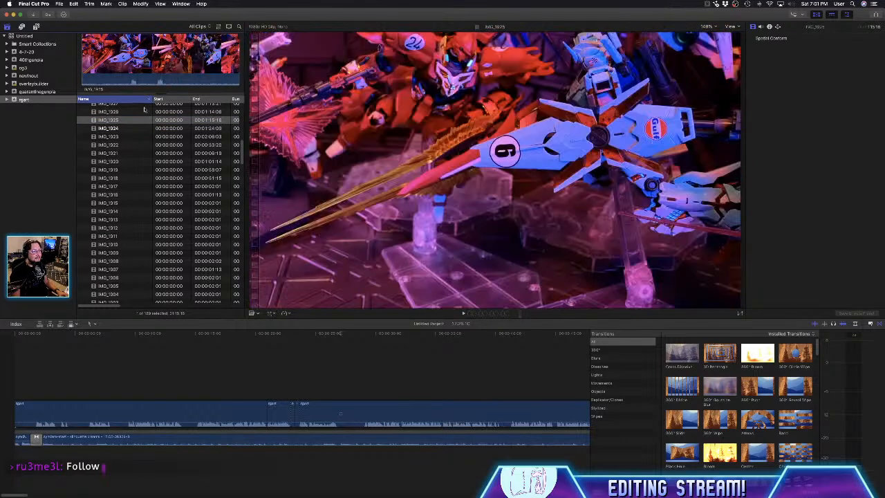
pyautogui.scroll(1, 119, 140)
pyautogui.click(121, 125)
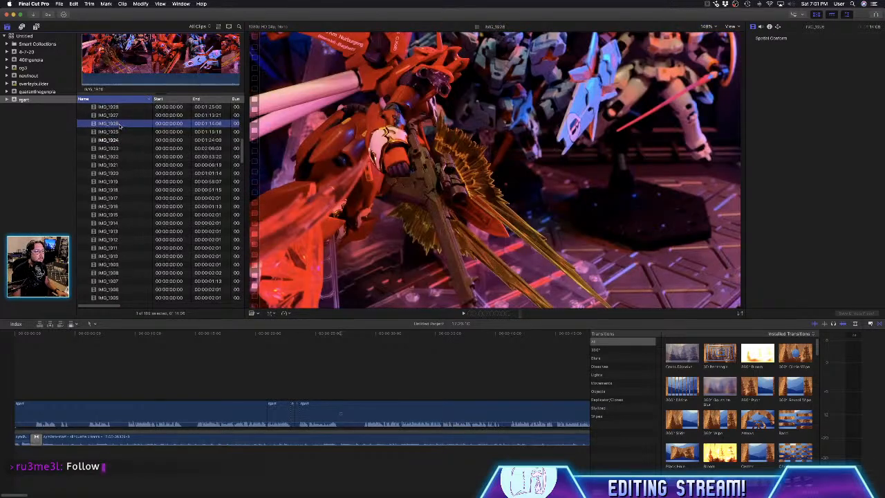
pyautogui.scroll(3, 121, 131)
pyautogui.press('Up')
pyautogui.press('Up')
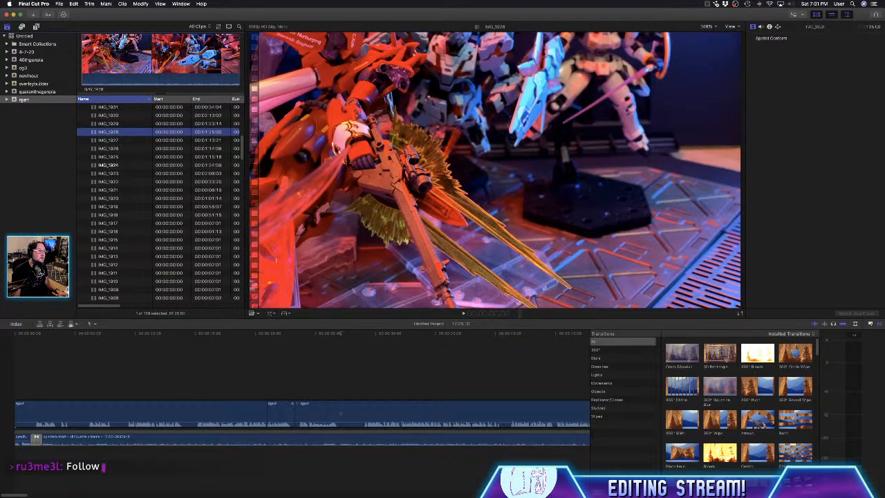
# - Preview the IMG_1929 through IMG_1932 clips and skim the figure footage in IMG_1932
pyautogui.click(127, 124)
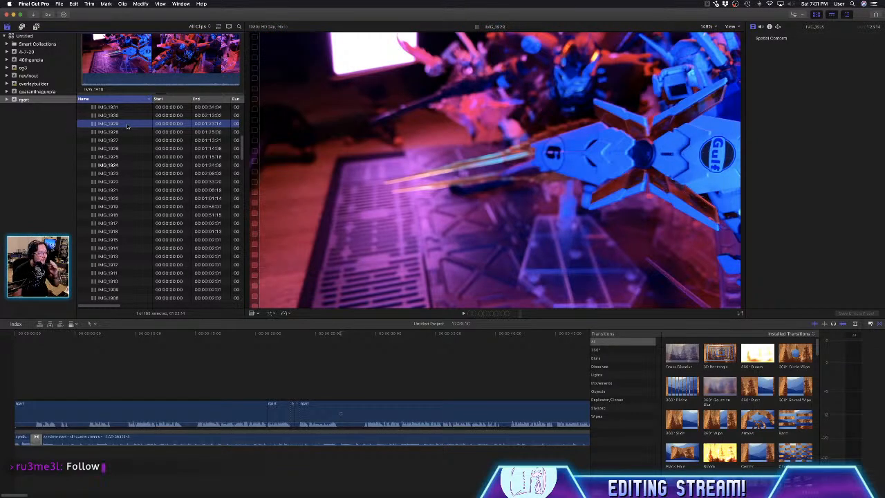
pyautogui.press('Up')
pyautogui.press('Up')
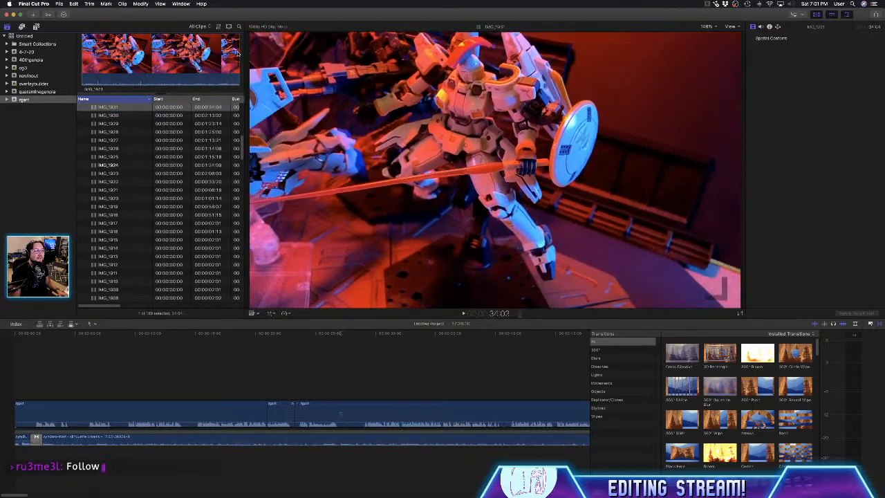
pyautogui.scroll(1, 120, 136)
pyautogui.click(120, 111)
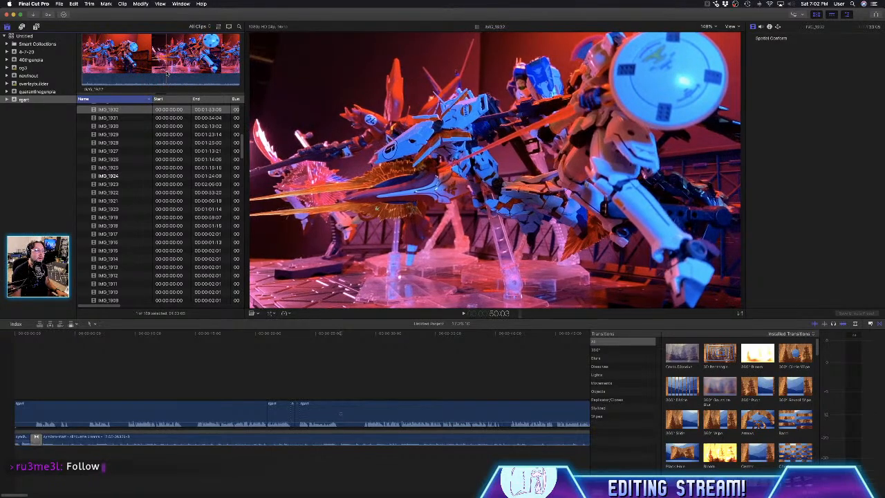
# - Mark a range of about 33 seconds from 50:03 in IMG_1932 and connect it above the voice-over at the timeline's beginning
pyautogui.moveTo(166, 73); pyautogui.dragTo(222, 72)
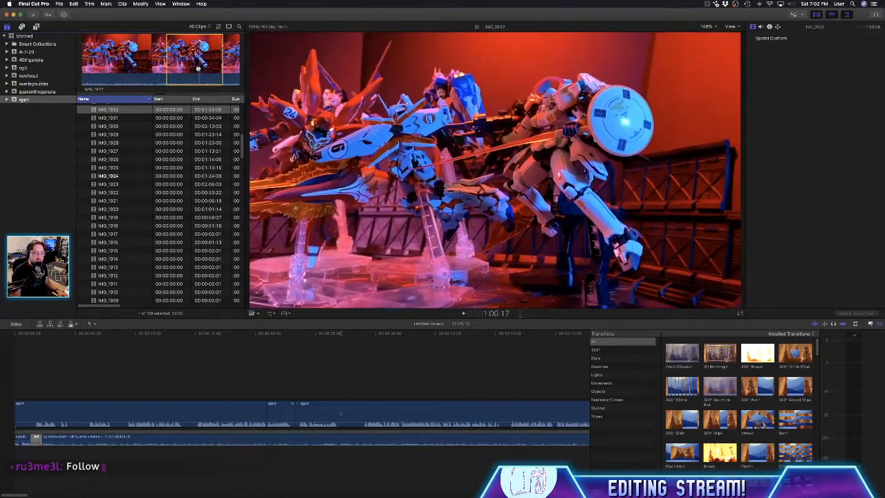
pyautogui.moveTo(143, 250); pyautogui.dragTo(16, 382)
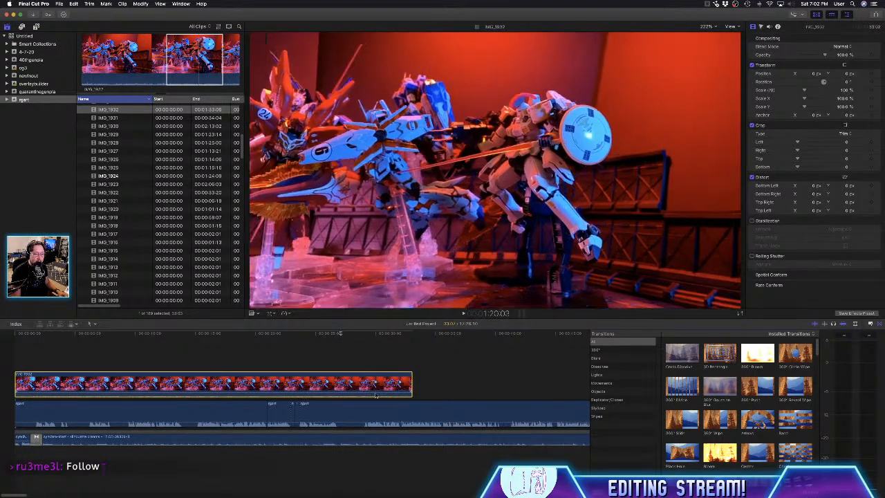
pyautogui.moveTo(371, 392); pyautogui.dragTo(387, 410)
pyautogui.press('super+z')
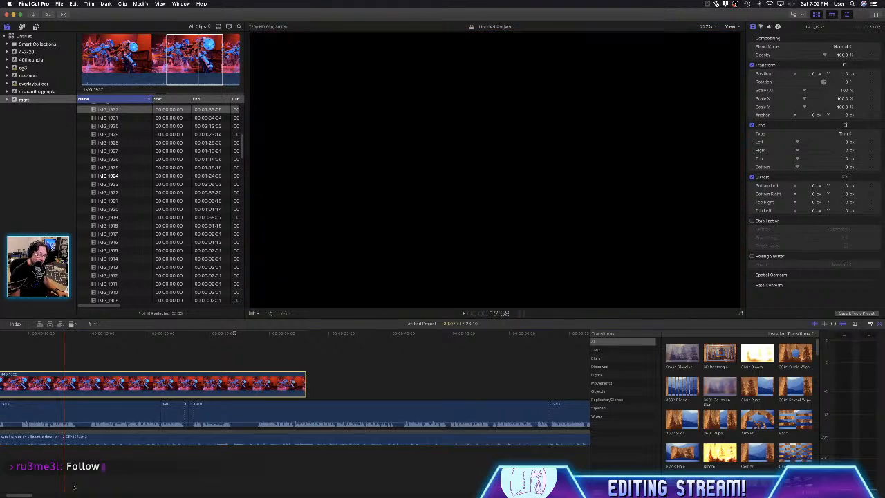
pyautogui.moveTo(26, 495); pyautogui.dragTo(20, 496)
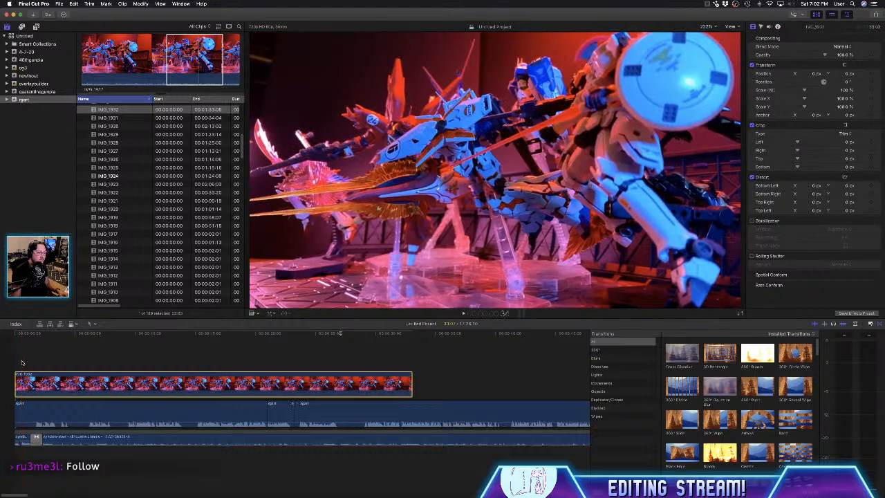
# - Shift the connected IMG_1932 clip to start about 2 seconds in and give it a cross dissolve at its start only
pyautogui.moveTo(39, 385); pyautogui.dragTo(60, 385)
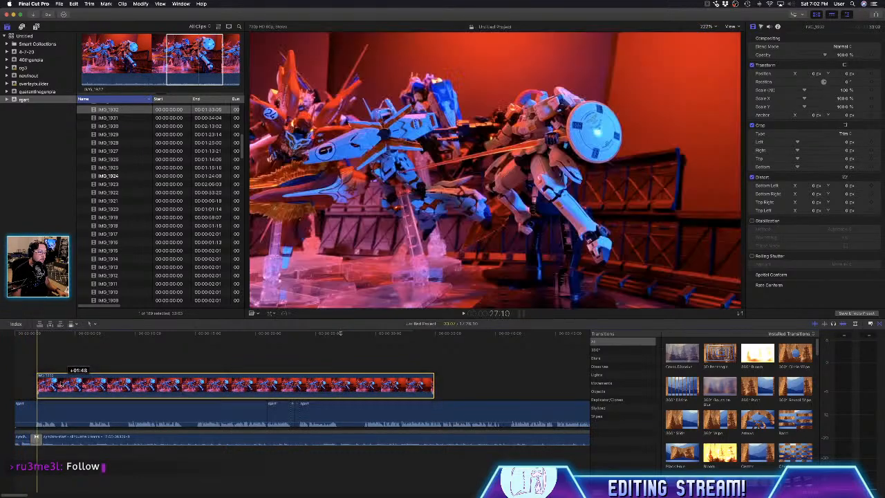
pyautogui.click(323, 384)
pyautogui.click(428, 384)
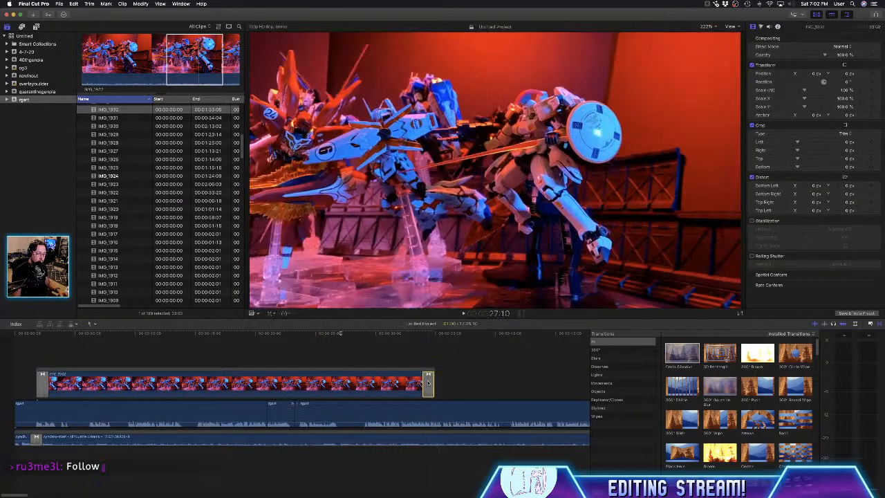
pyautogui.press('Delete')
# - Play the timeline with the connected IMG_1932 footage in full screen, stopping playback at 23:10
pyautogui.press('space')
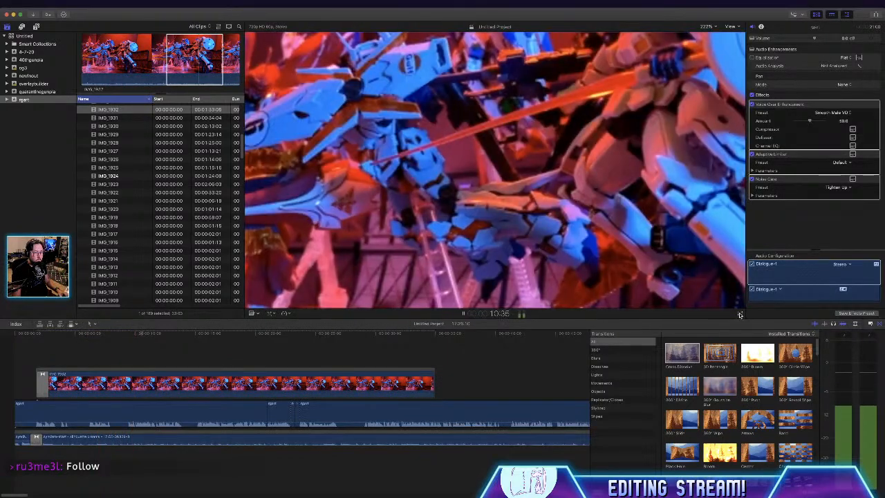
pyautogui.click(740, 314)
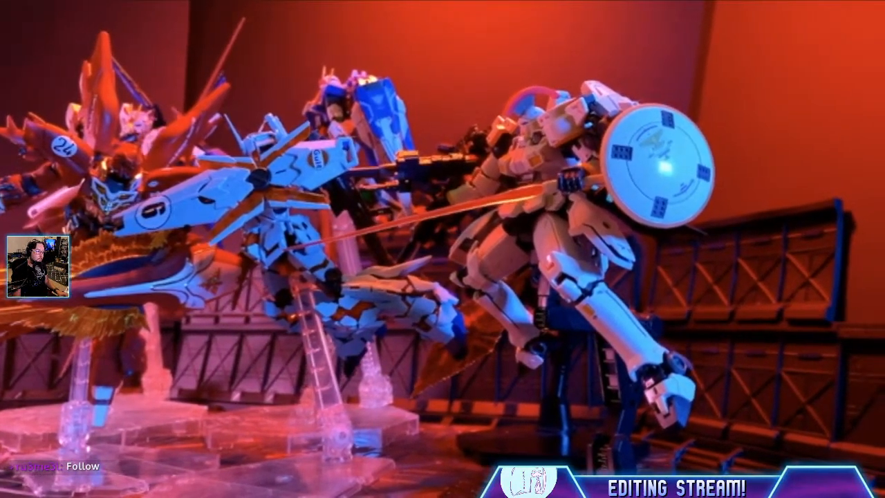
pyautogui.press('Escape')
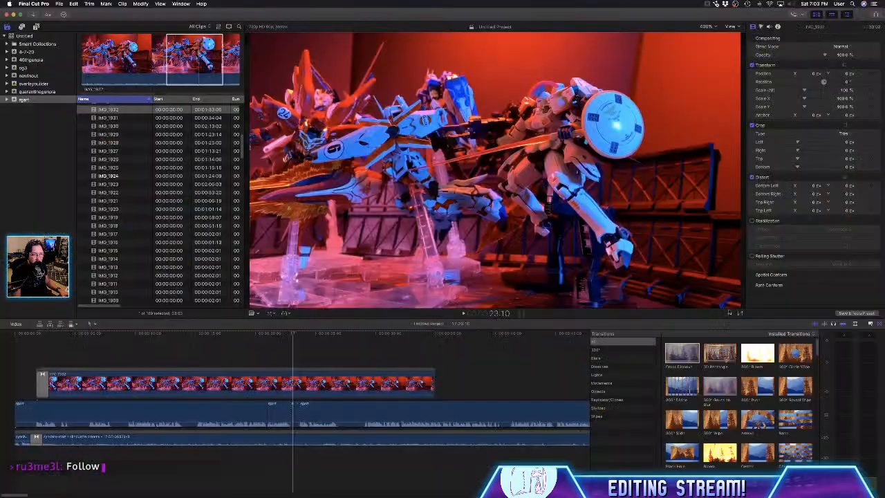
# - Delete the connected IMG_1932 clip from the timeline together with its leftover opening transition
pyautogui.click(230, 386)
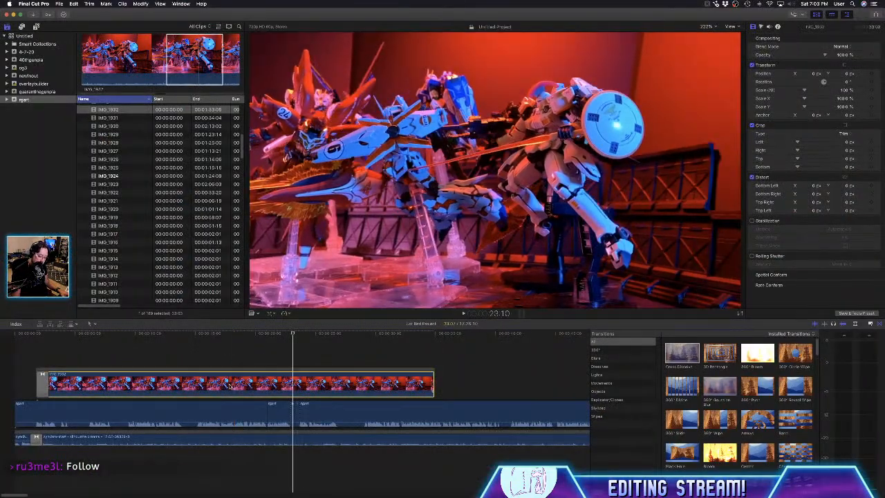
pyautogui.press('Delete')
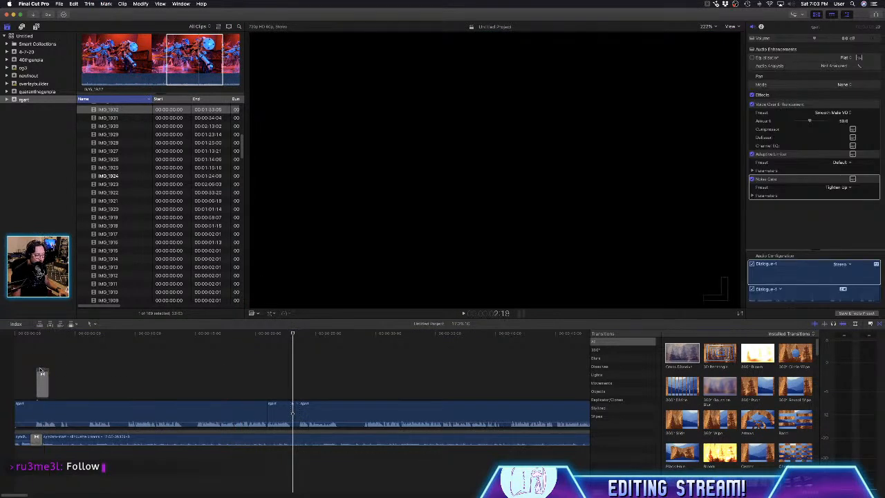
pyautogui.click(41, 372)
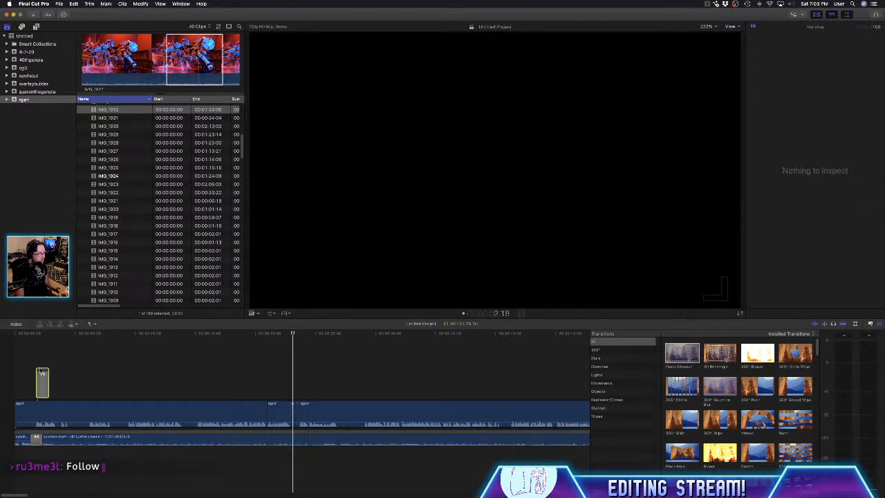
pyautogui.press('Delete')
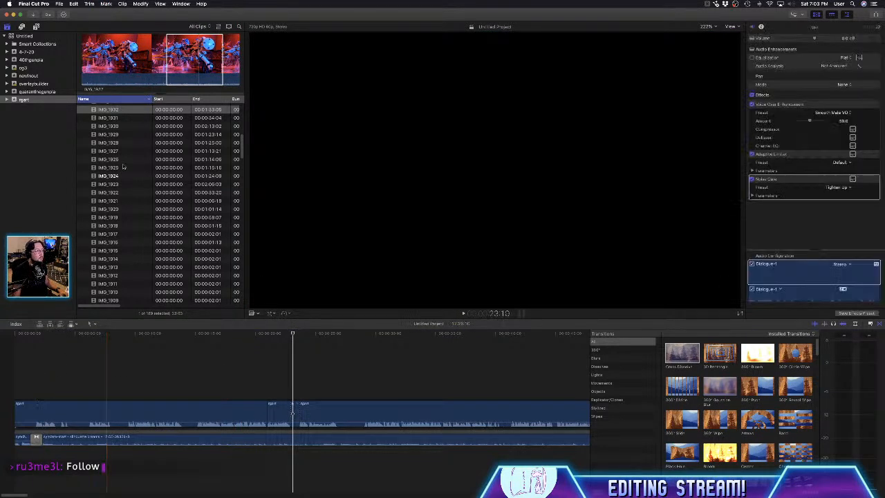
# - Preview the event's clips one after another from IMG_1931 up to IMG_1947
pyautogui.click(117, 120)
pyautogui.press('Up')
pyautogui.press('Up')
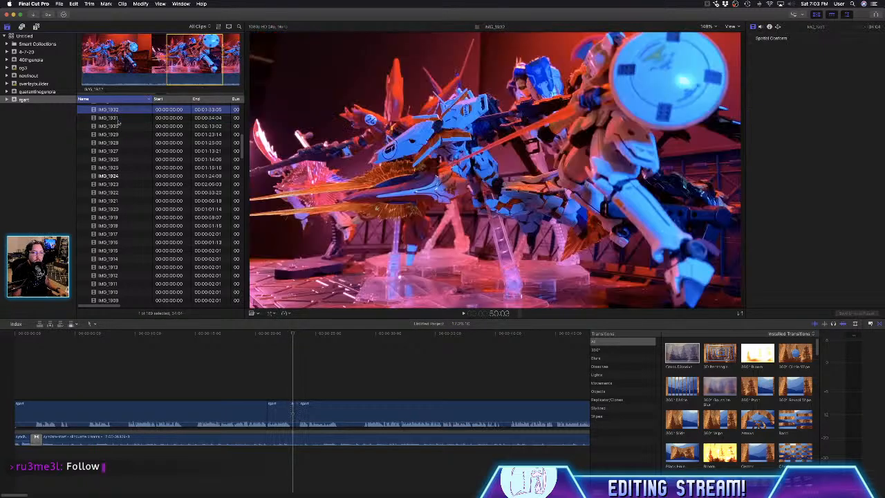
pyautogui.press('Up')
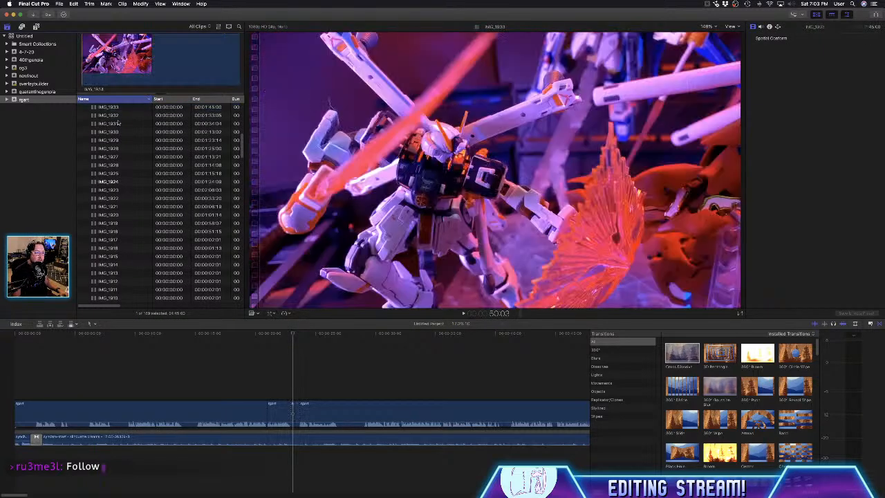
pyautogui.press('Up')
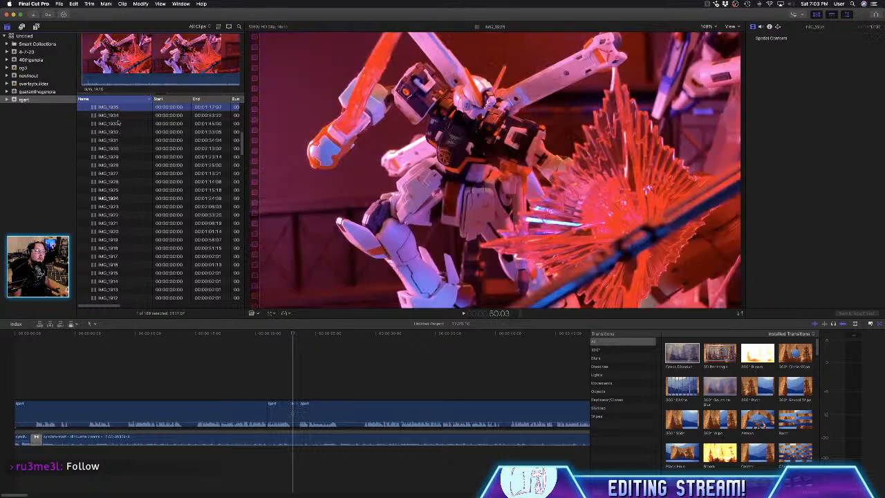
pyautogui.press('Up')
pyautogui.press('Up')
pyautogui.press('Up')
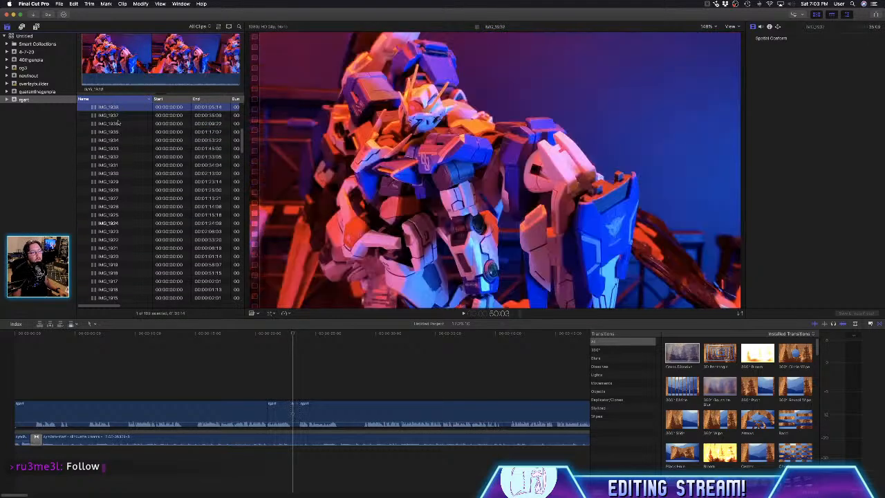
pyautogui.press('Up')
pyautogui.press('Up')
pyautogui.press('Up')
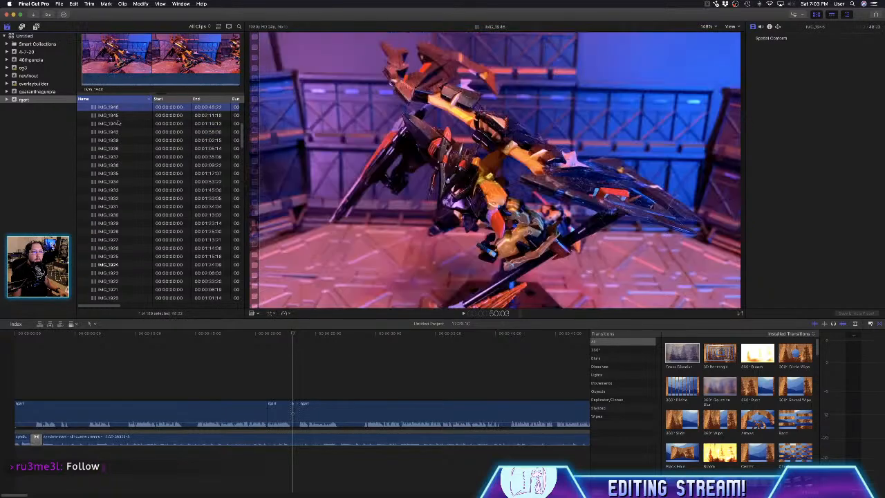
pyautogui.press('Up')
# - Go back through the clips from IMG_1946 to IMG_1923, and return upward to IMG_1929
pyautogui.press('Down')
pyautogui.press('Down')
pyautogui.press('Down')
pyautogui.press('Down')
pyautogui.press('Down')
pyautogui.press('Down')
pyautogui.press('Down')
pyautogui.press('Down')
pyautogui.press('Down')
pyautogui.press('Down')
pyautogui.press('Down')
pyautogui.press('Down')
pyautogui.press('Down')
pyautogui.press('Down')
pyautogui.press('Down')
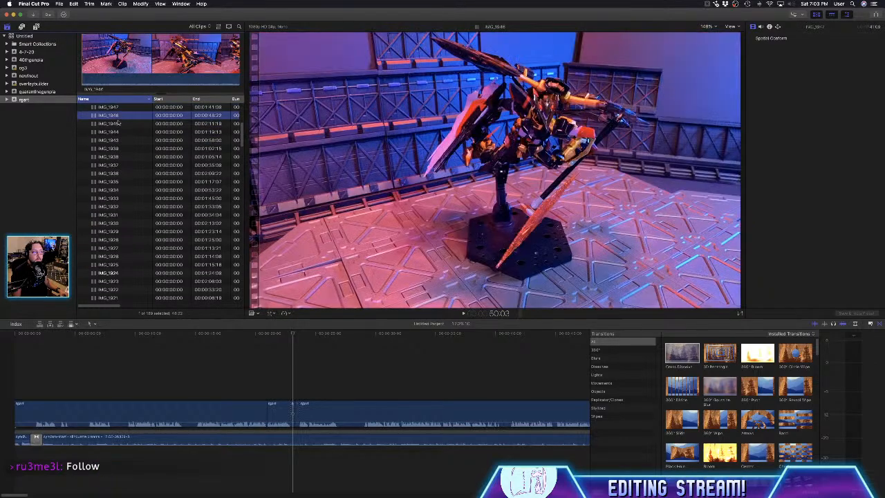
pyautogui.press('Down')
pyautogui.press('Down')
pyautogui.press('Down')
pyautogui.press('Down')
pyautogui.press('Down')
pyautogui.press('Down')
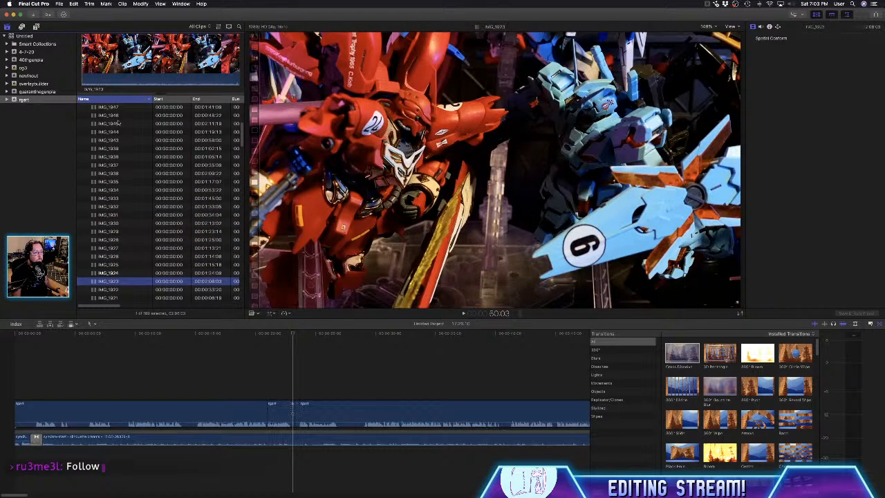
pyautogui.press('Up')
pyautogui.press('Up')
pyautogui.press('Up')
pyautogui.press('Up')
pyautogui.press('Up')
pyautogui.press('Up')
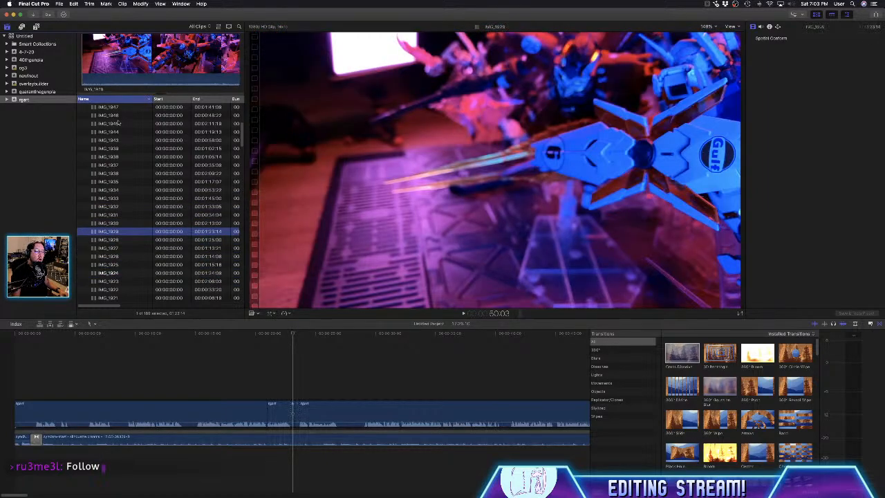
# - Compare the footage of the IMG_1930, IMG_1931 and IMG_1932 clips, returning to IMG_1930
pyautogui.click(134, 224)
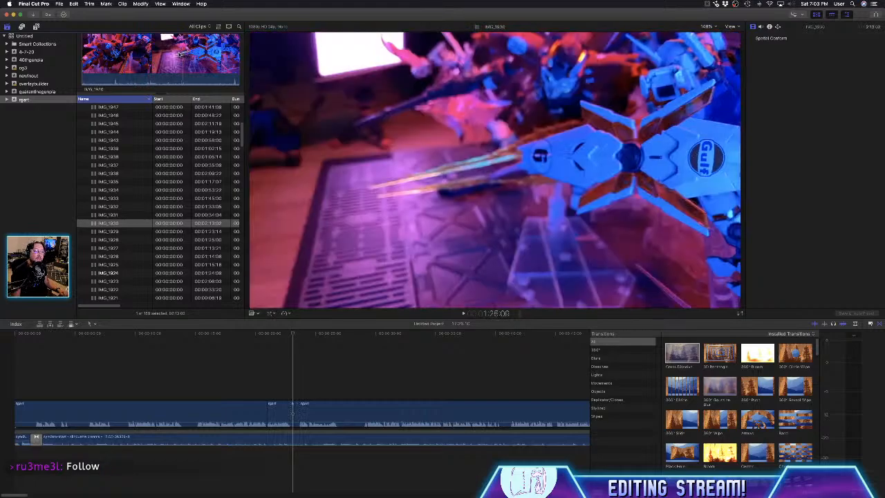
pyautogui.click(116, 215)
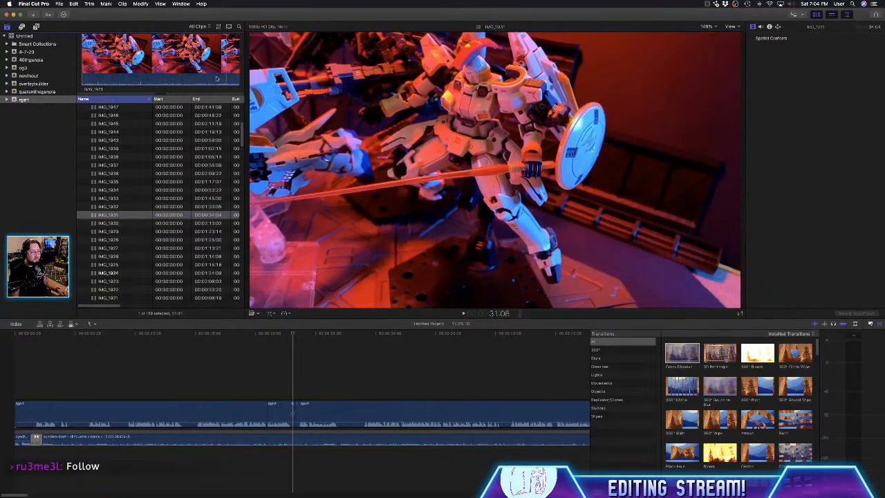
pyautogui.click(130, 208)
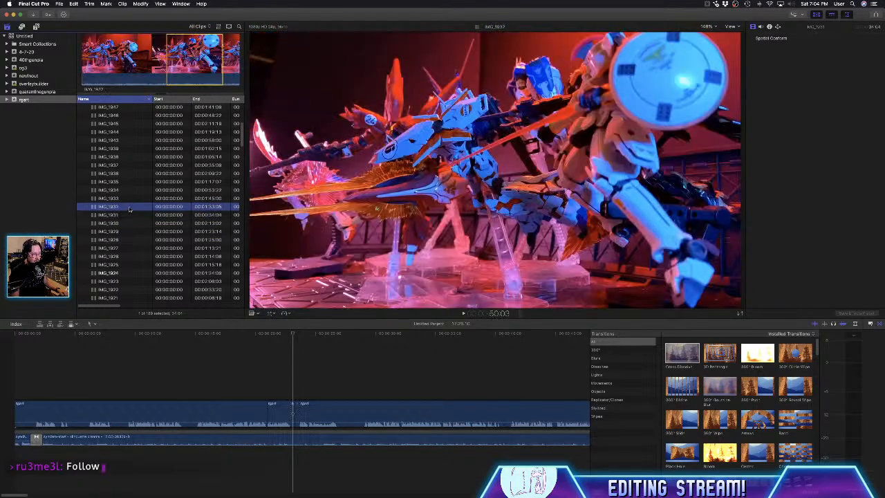
pyautogui.click(117, 225)
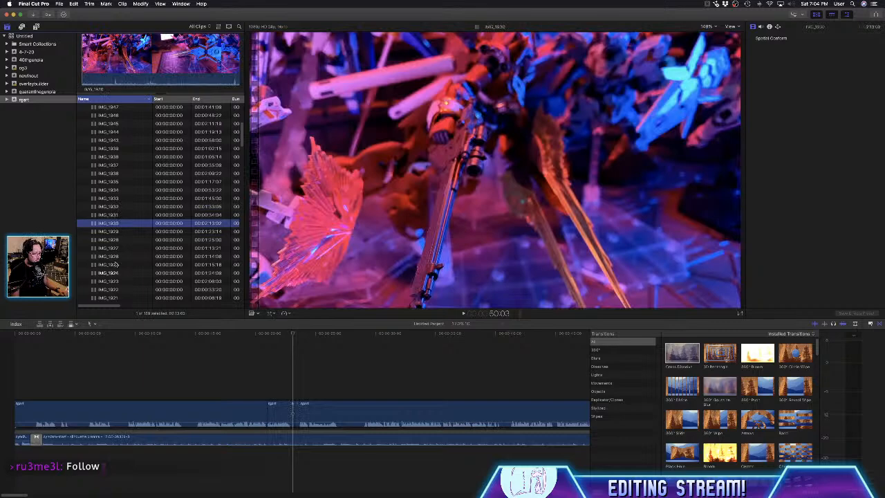
# - Preview the footage of the IMG_1922, IMG_1923 and IMG_1924 clips, and go from IMG_1915 back up to IMG_1918
pyautogui.scroll(-5, 116, 264)
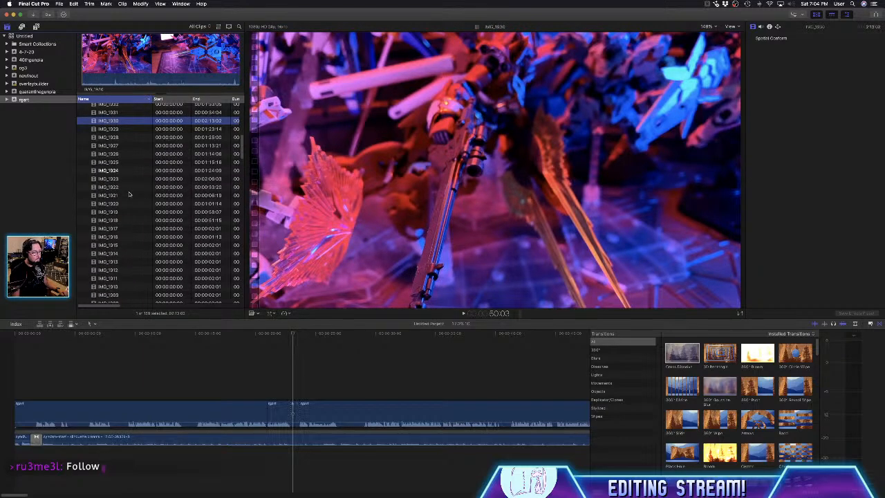
pyautogui.click(129, 187)
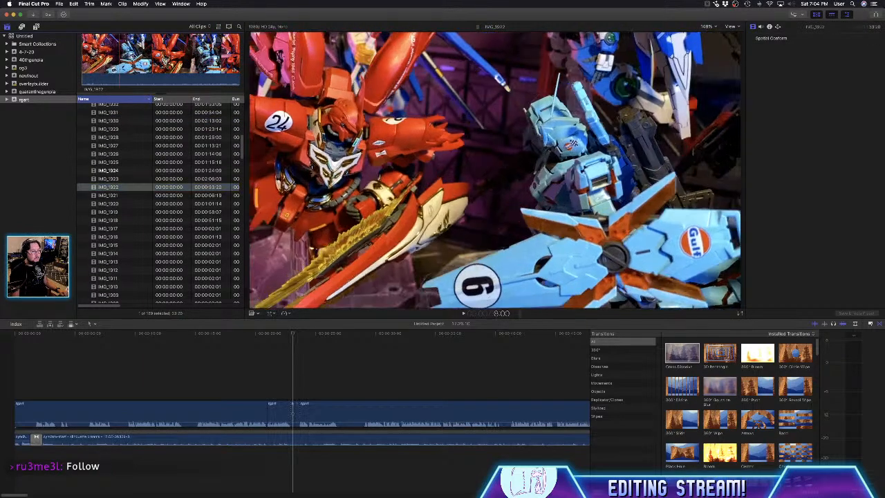
pyautogui.click(125, 179)
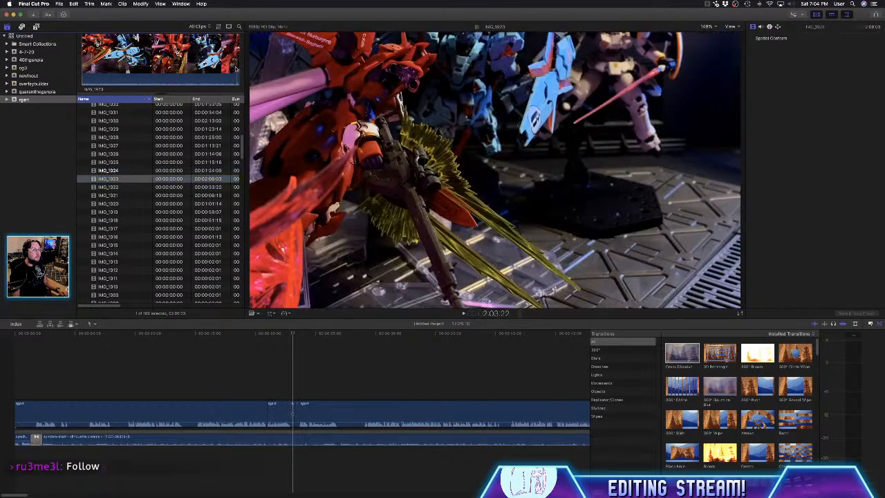
pyautogui.click(127, 170)
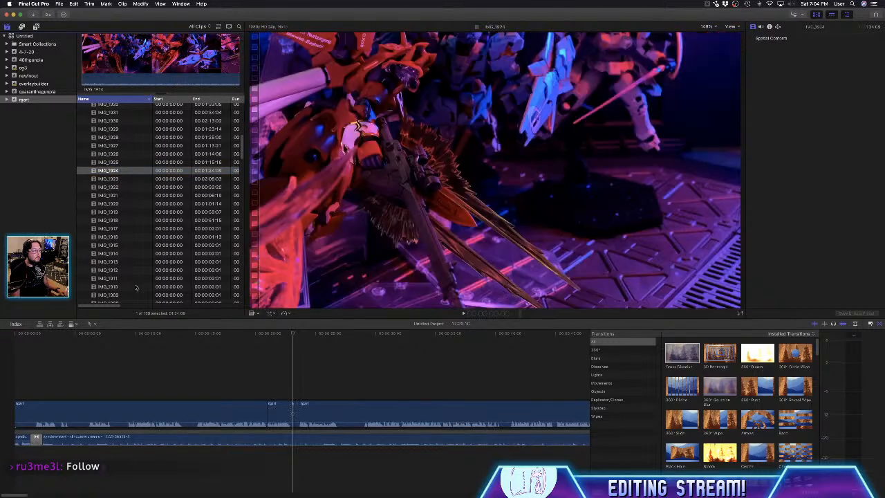
pyautogui.click(102, 204)
pyautogui.click(108, 245)
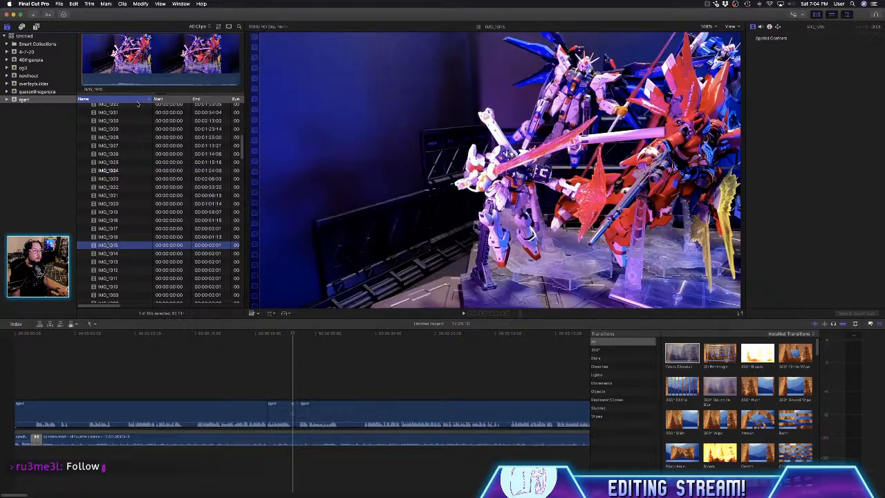
pyautogui.press('Up')
pyautogui.press('Up')
pyautogui.press('Up')
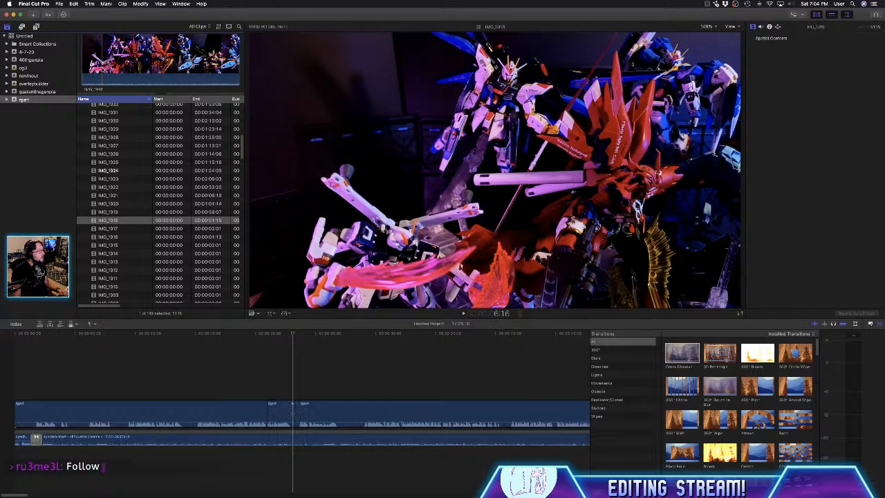
# - Mark about 34 seconds of IMG_1918 and connect that range above the voice-over at the start of the timeline, playing the opening
pyautogui.moveTo(102, 67); pyautogui.dragTo(208, 68)
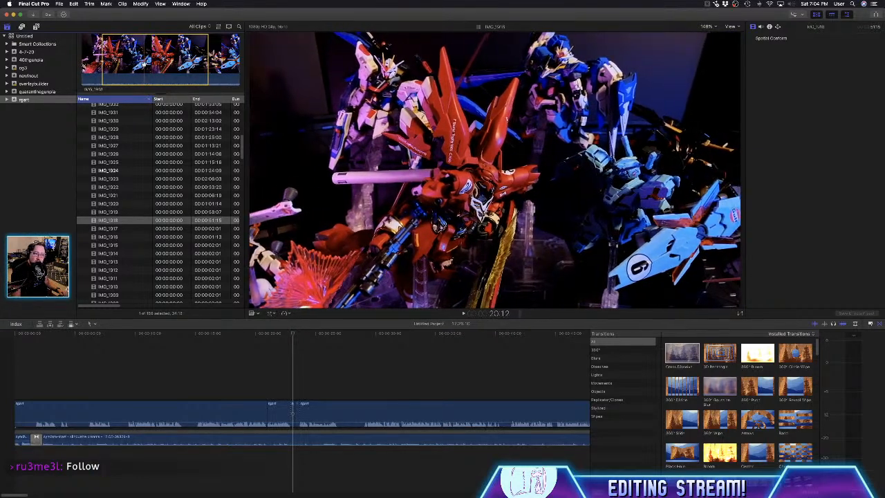
pyautogui.moveTo(144, 63); pyautogui.dragTo(19, 381)
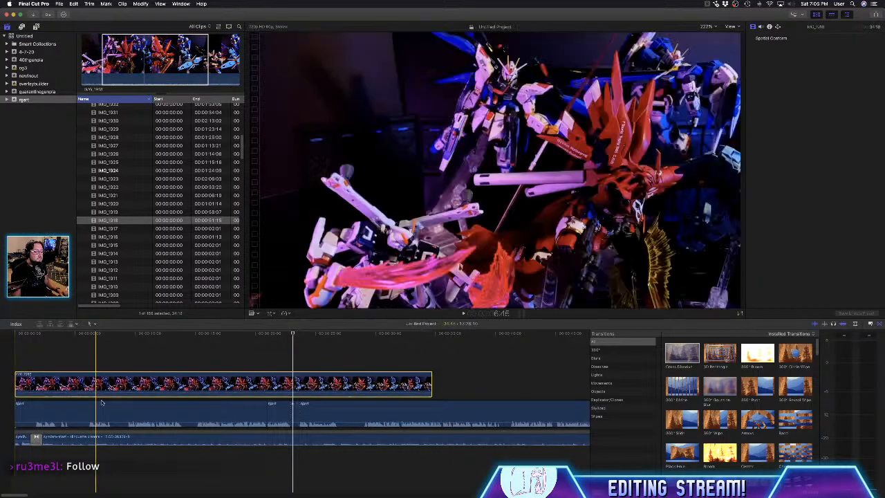
pyautogui.click(163, 388)
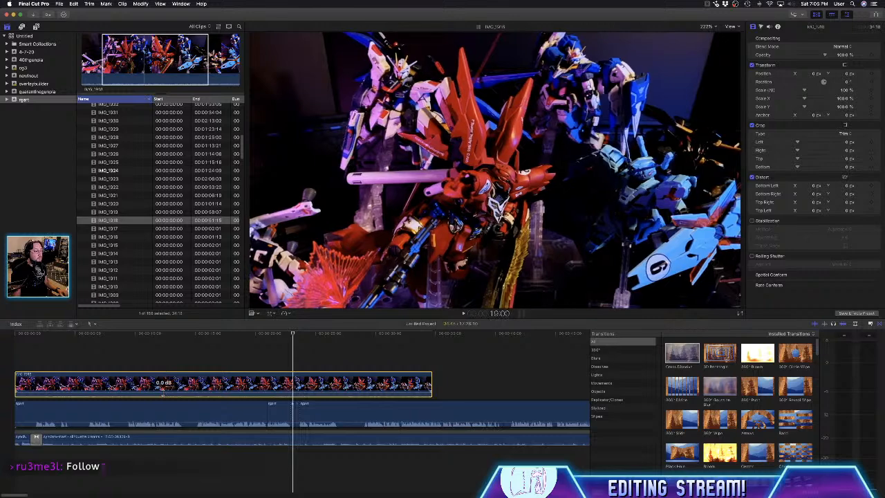
pyautogui.press('space')
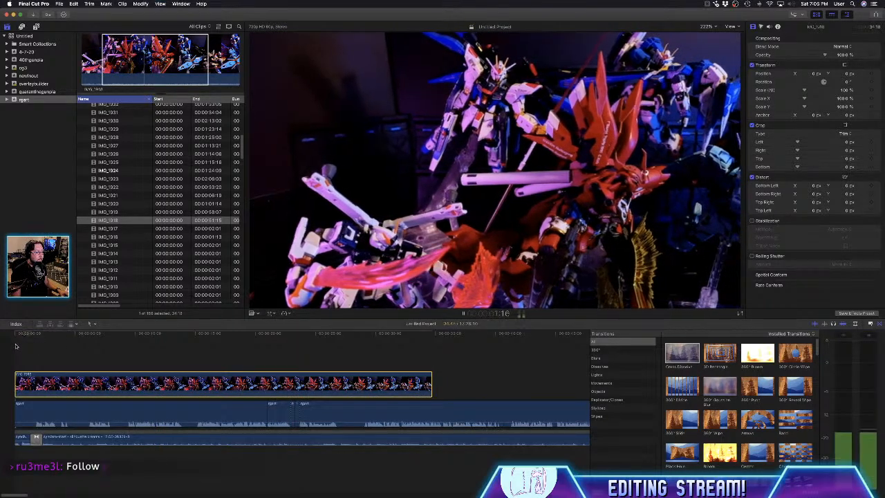
# - Shift the connected IMG_1918 clip to start about 2 seconds in and add a Cross Dissolve, keeping only its opening transition
pyautogui.press('space')
pyautogui.moveTo(51, 386); pyautogui.dragTo(73, 387)
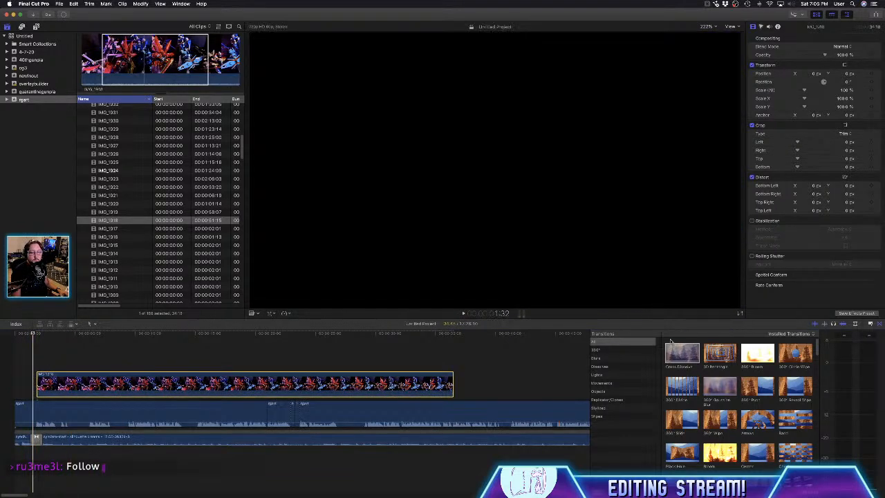
pyautogui.moveTo(677, 351); pyautogui.dragTo(385, 389)
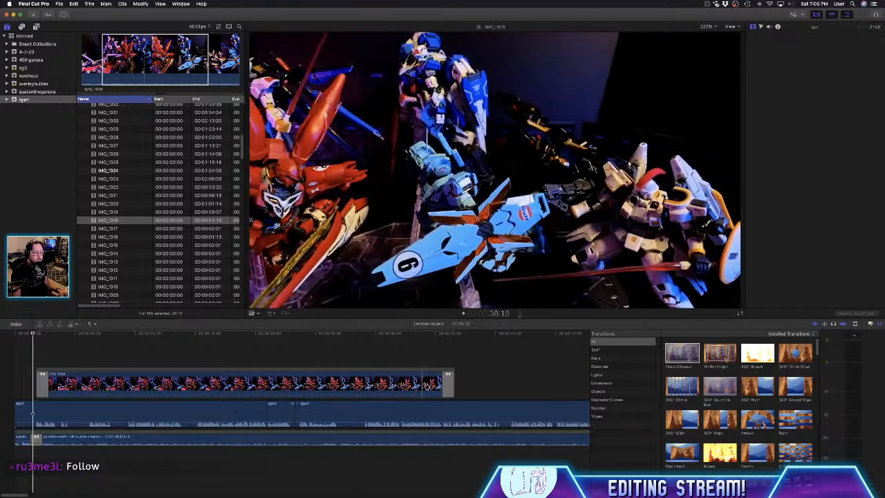
pyautogui.press('cmd+4')
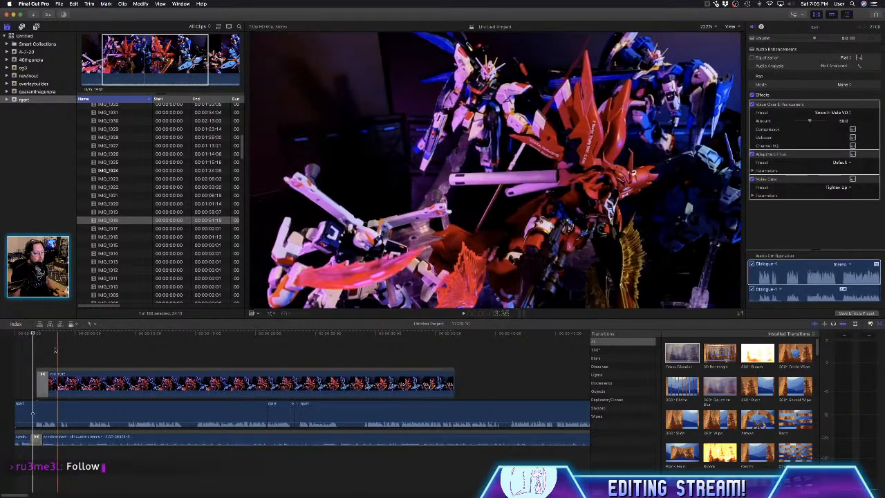
# - Play the IMG_1918 clip against the voice-over and trim its end to make it about 13 seconds long
pyautogui.press('space')
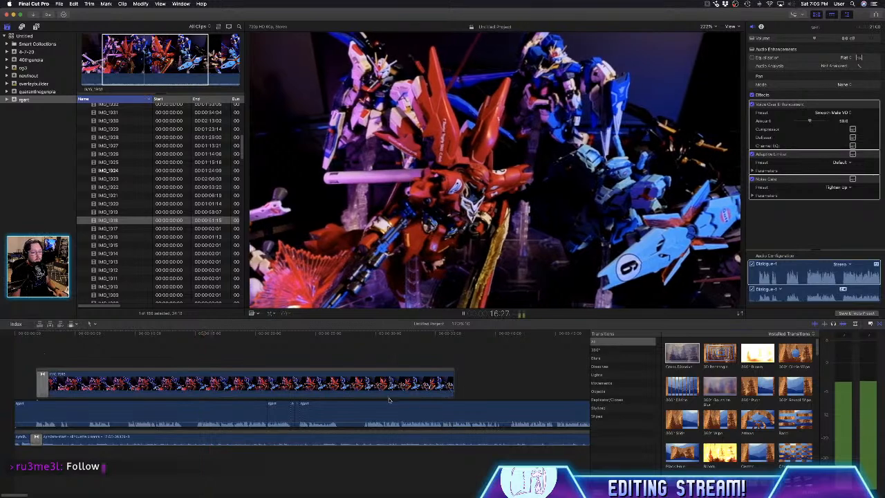
pyautogui.press('space')
pyautogui.moveTo(452, 388); pyautogui.dragTo(196, 389)
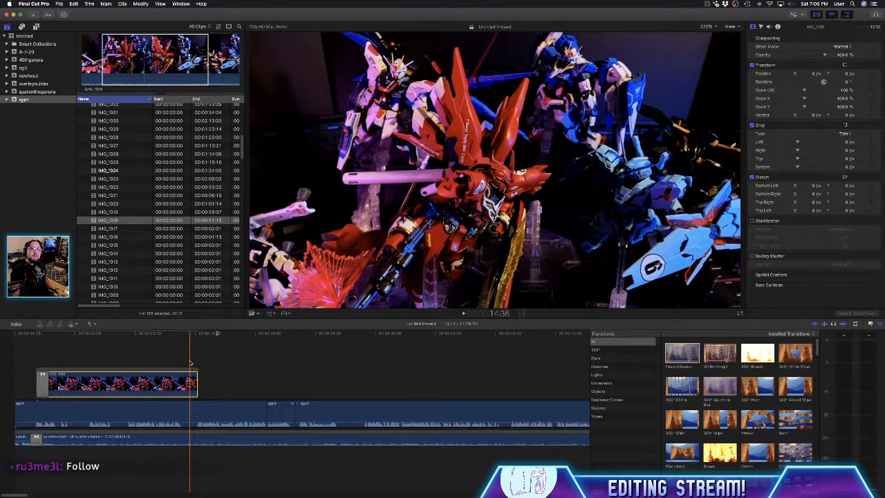
# - Retime the IMG_1918 clip to double speed and extend its end back to about 13 seconds, near the playhead at 14:35
pyautogui.click(191, 362)
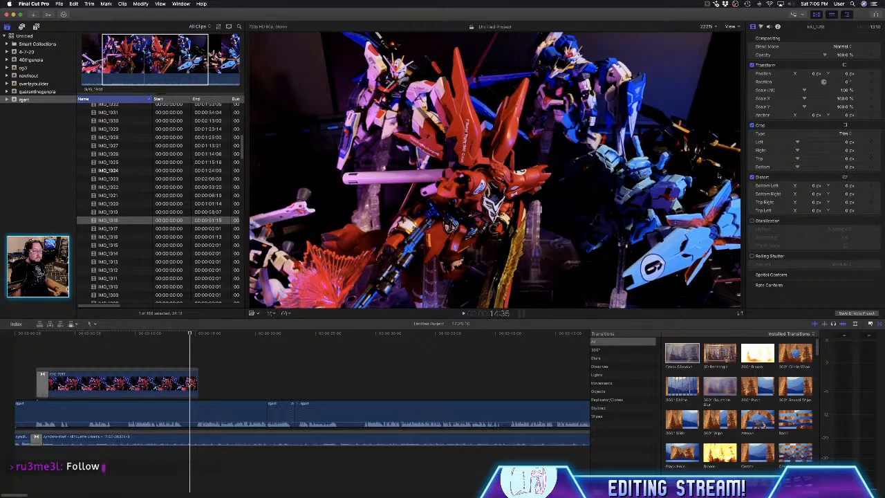
pyautogui.click(143, 381)
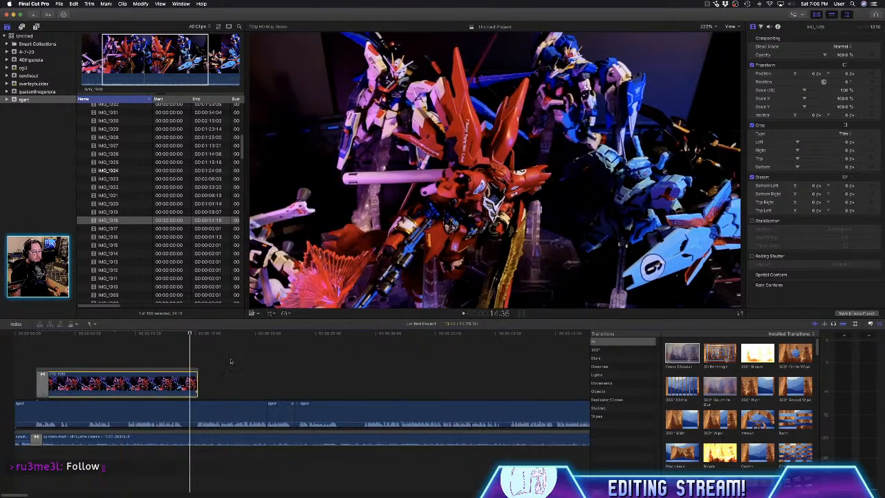
pyautogui.click(286, 314)
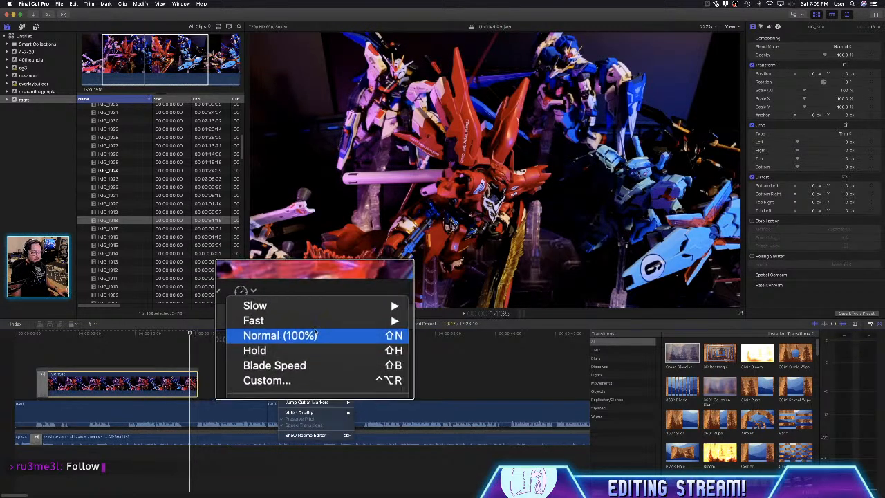
pyautogui.moveTo(331, 328)
pyautogui.click(359, 328)
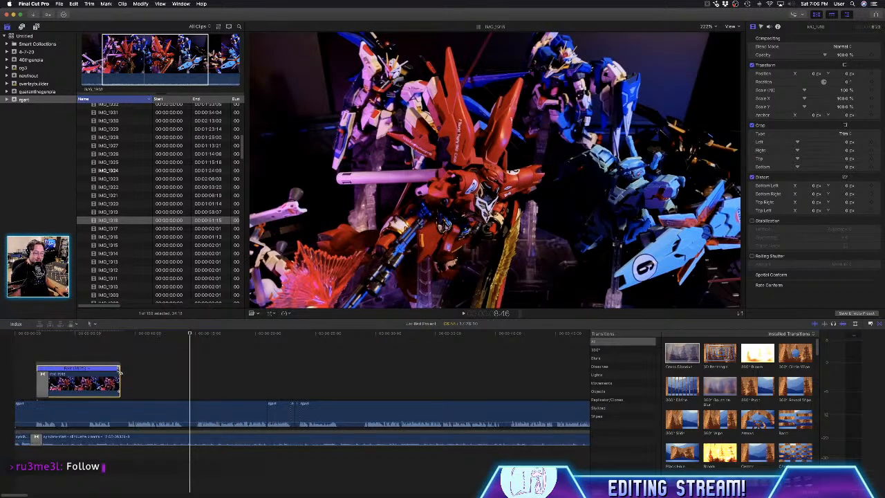
pyautogui.moveTo(121, 371); pyautogui.dragTo(197, 389)
pyautogui.moveTo(216, 387); pyautogui.dragTo(192, 389)
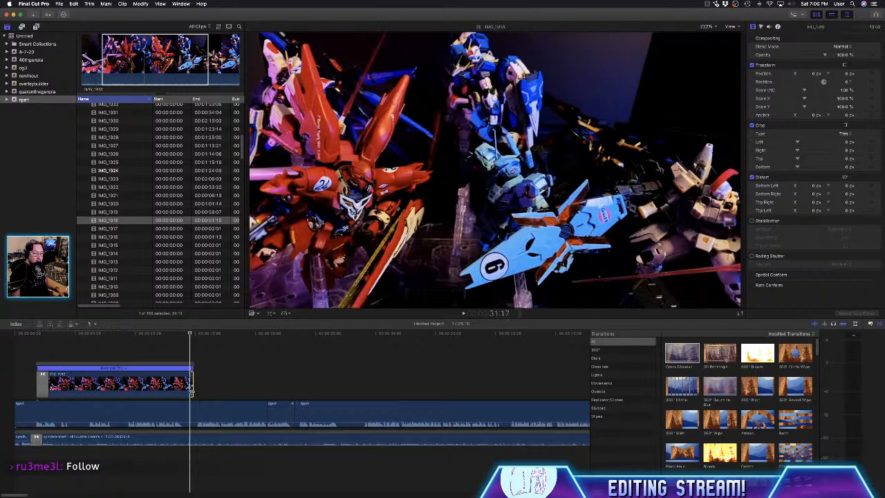
# - Play back the sped-up IMG_1918 clip over the voice-over and recheck its movement around the 6-second mark
pyautogui.press('space')
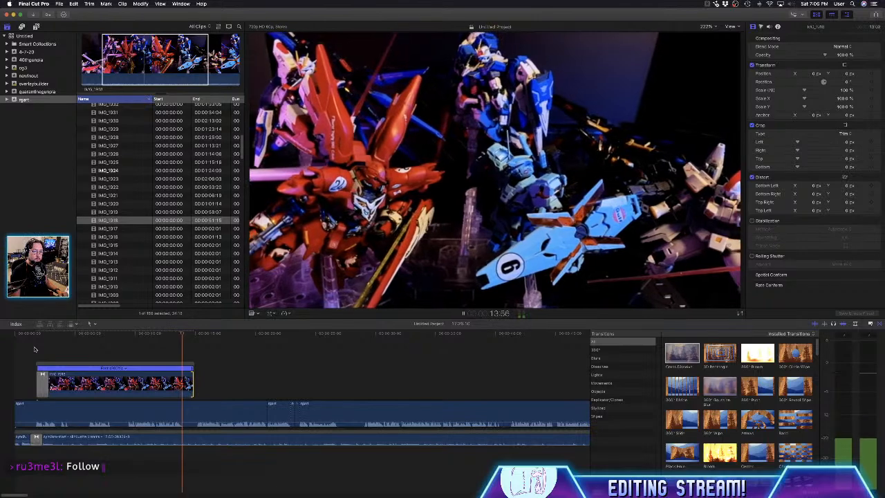
pyautogui.press('space')
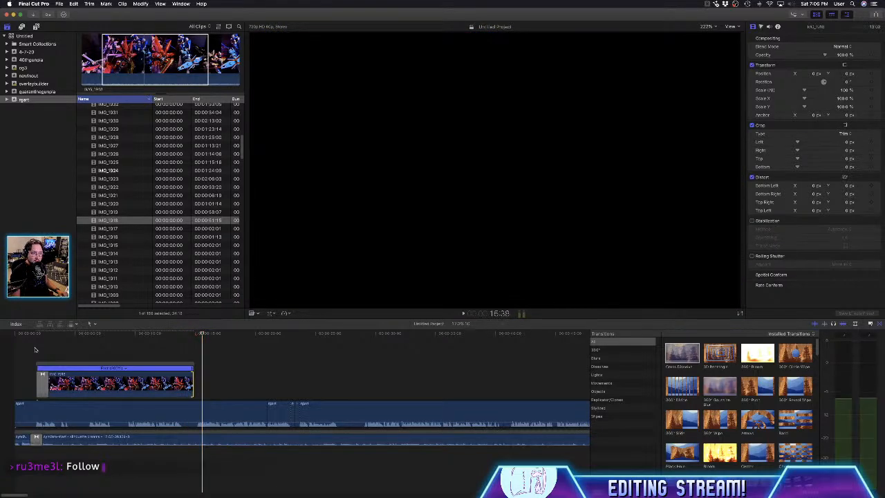
pyautogui.click(226, 68)
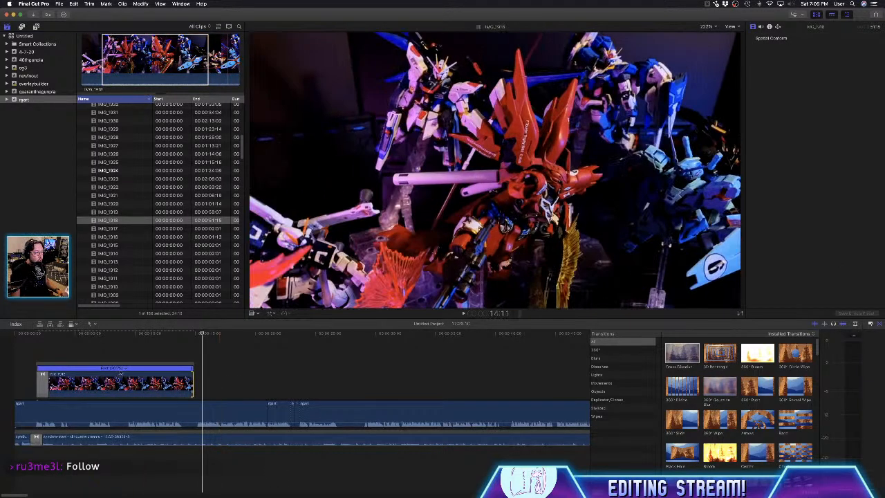
pyautogui.click(129, 368)
pyautogui.click(83, 348)
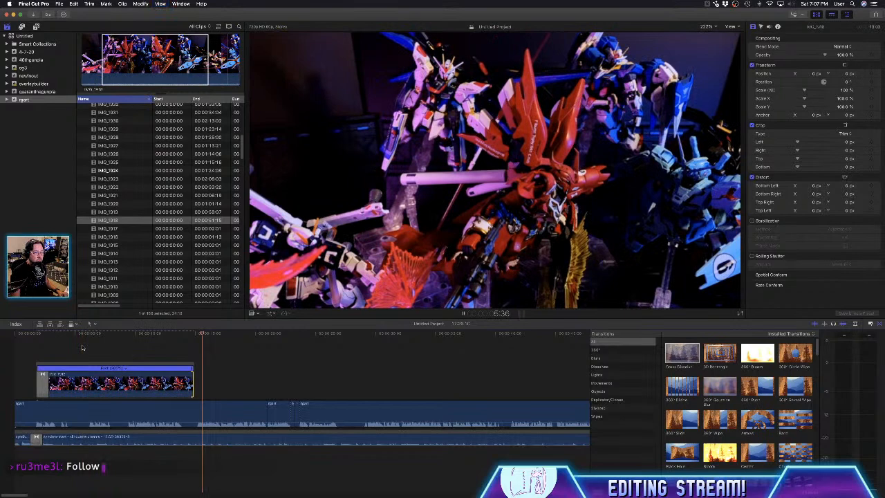
pyautogui.press('space')
pyautogui.press('space')
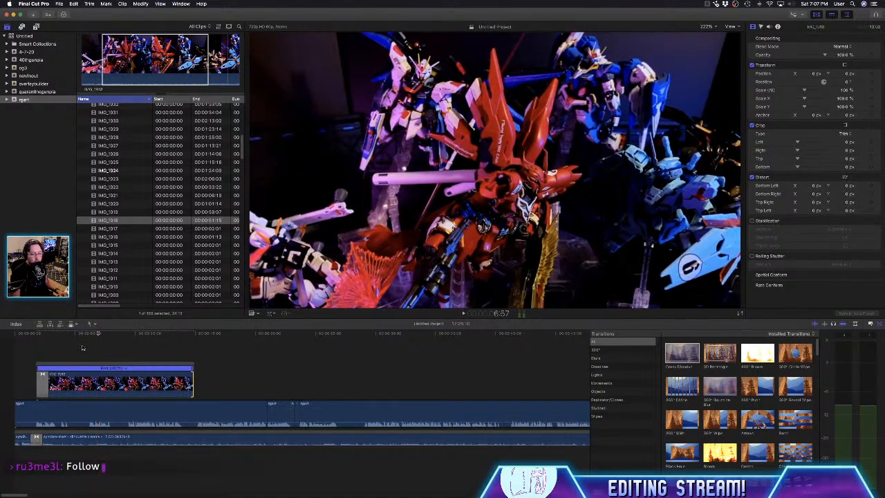
pyautogui.click(89, 347)
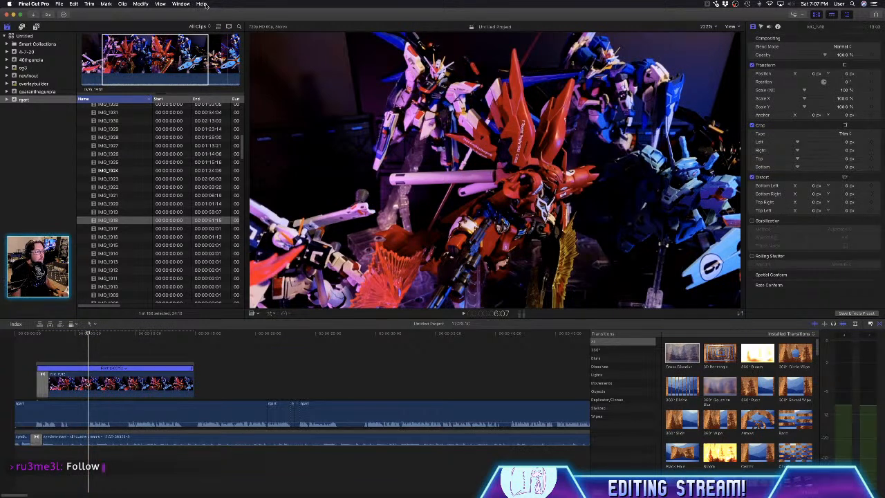
# - Find the project properties through a help search and change the project's video format to 1080p HD
pyautogui.click(201, 4)
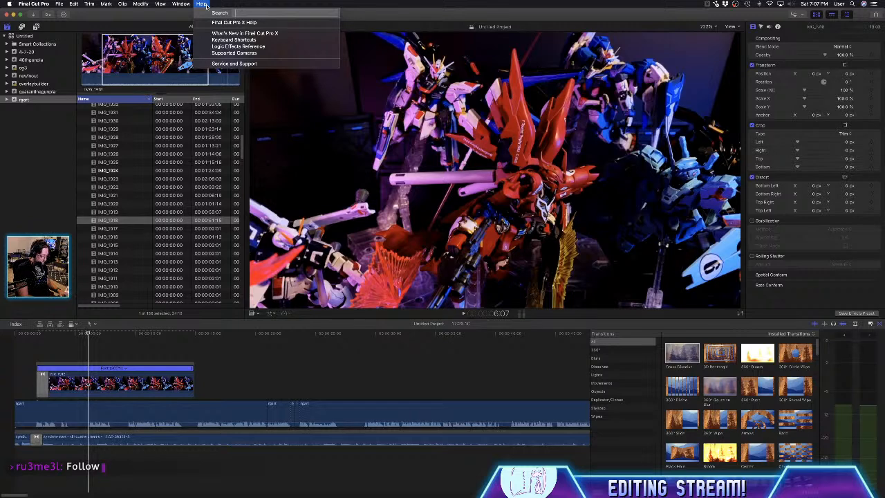
pyautogui.write('proper')
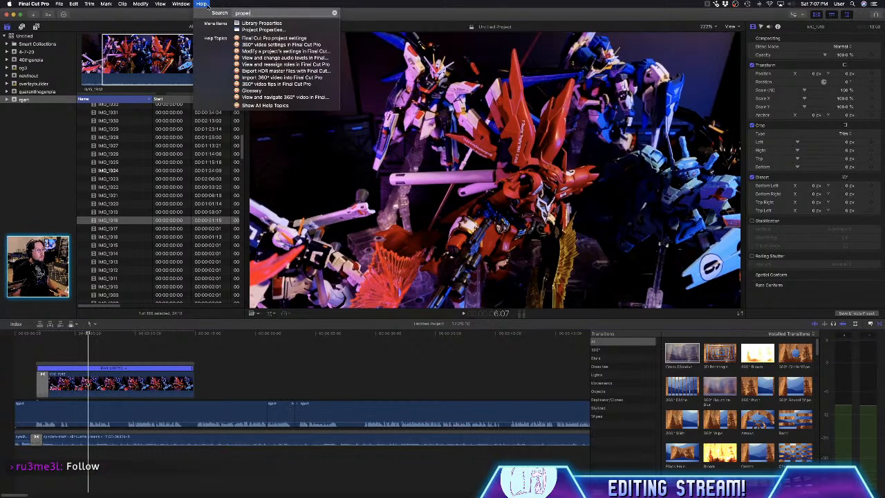
pyautogui.click(302, 31)
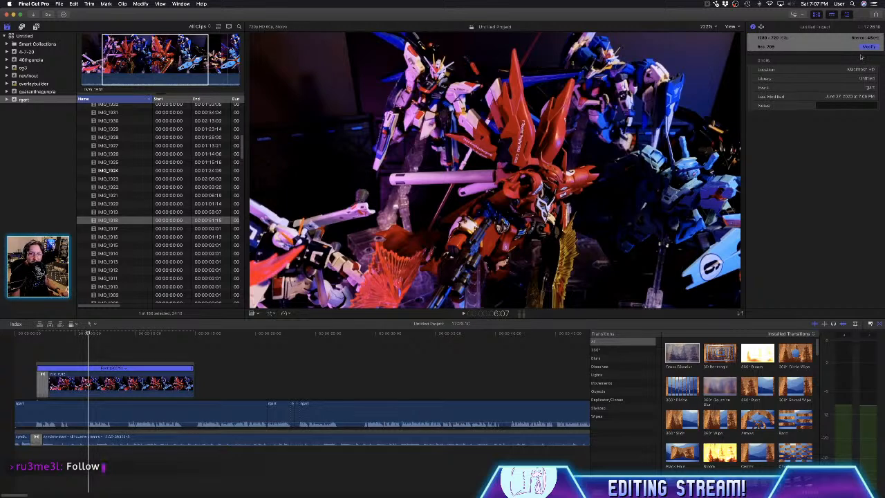
pyautogui.click(866, 47)
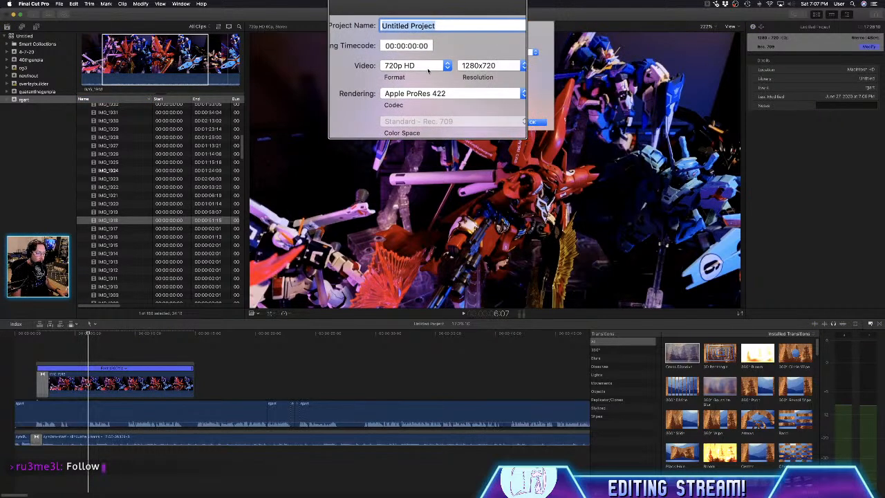
pyautogui.click(428, 67)
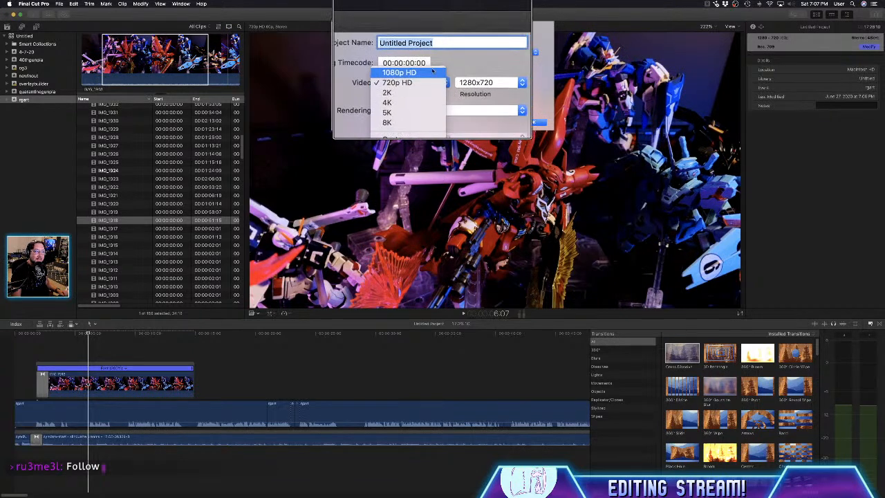
pyautogui.click(428, 68)
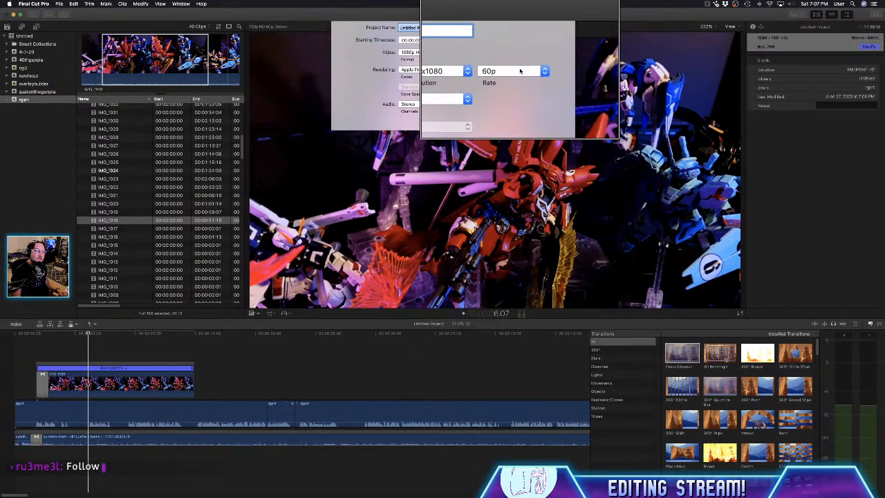
# - Check which frame rates are offered for the 1920x1080 project
pyautogui.click(520, 70)
pyautogui.click(520, 71)
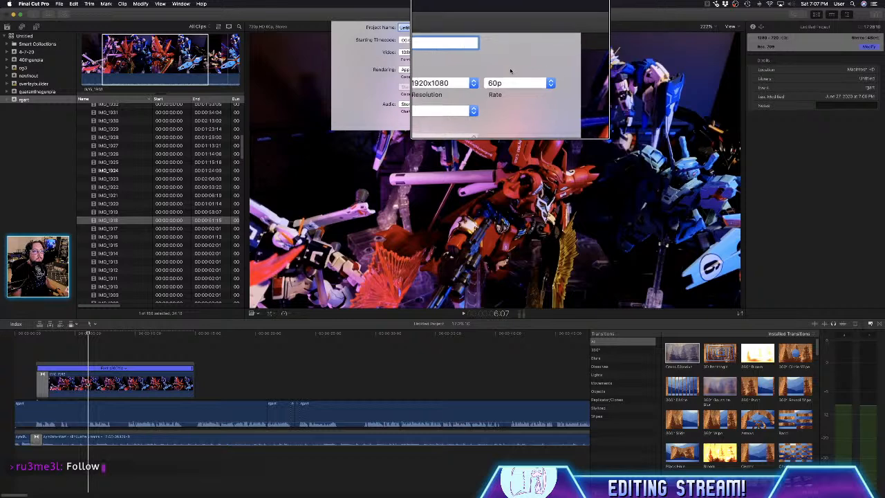
pyautogui.click(512, 71)
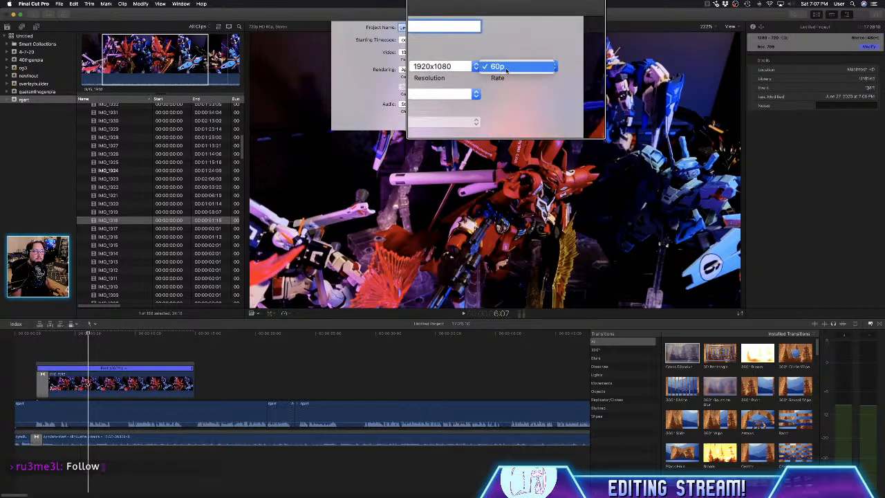
pyautogui.scroll(-5, 513, 70)
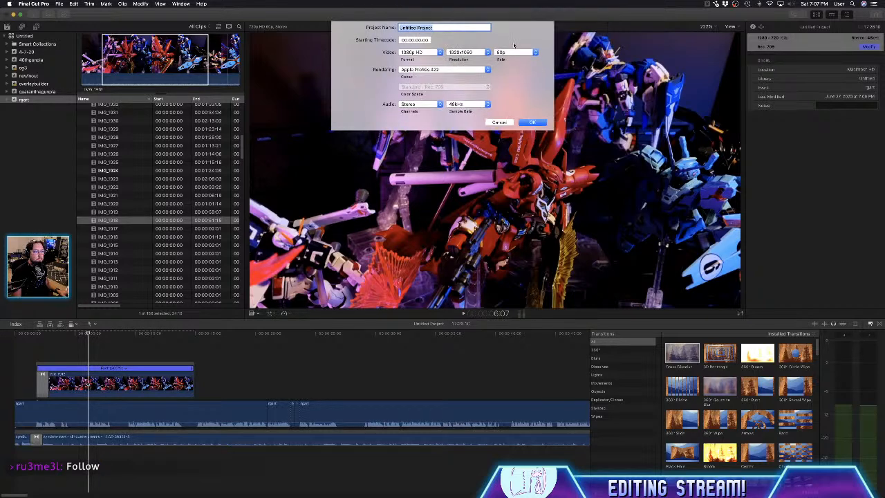
# - Switch the project's video format to Custom at 1920x1080, check its frame rate options and apply the settings
pyautogui.click(421, 53)
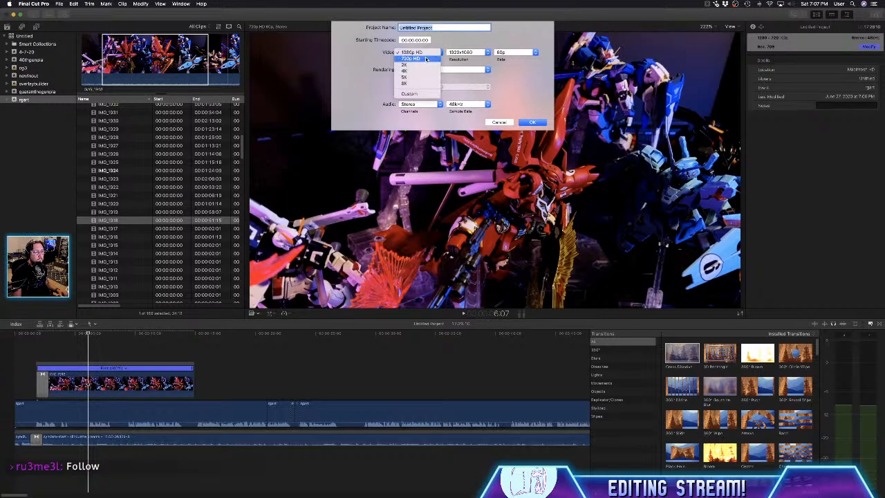
pyautogui.click(412, 94)
pyautogui.click(506, 53)
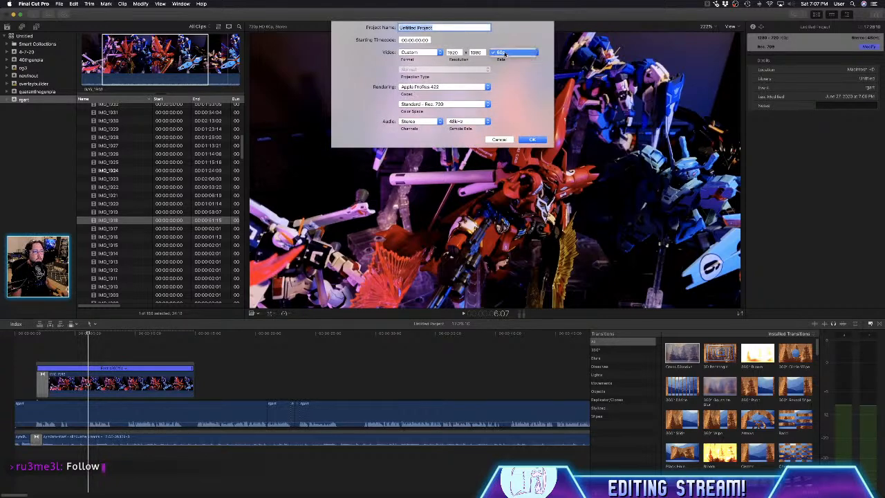
pyautogui.click(508, 54)
pyautogui.click(529, 140)
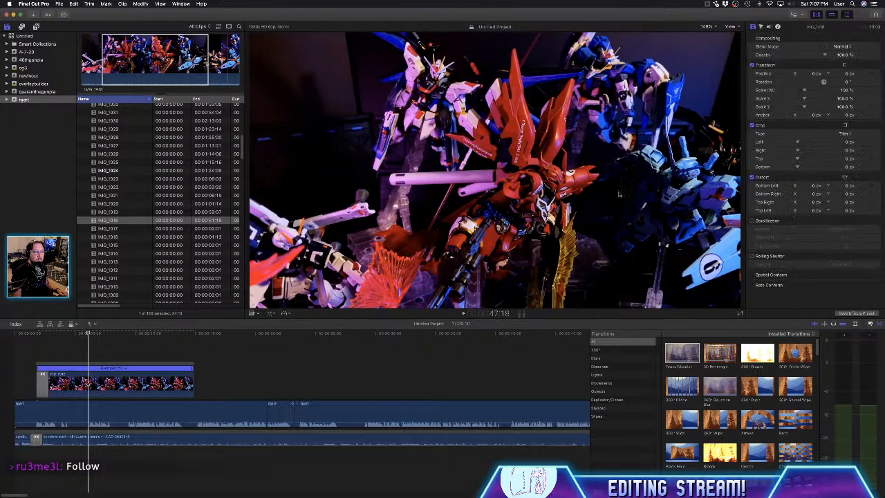
# - Delete the IMG_1918 clip from the timeline and recheck which frame rates the project's properties offer
pyautogui.click(158, 378)
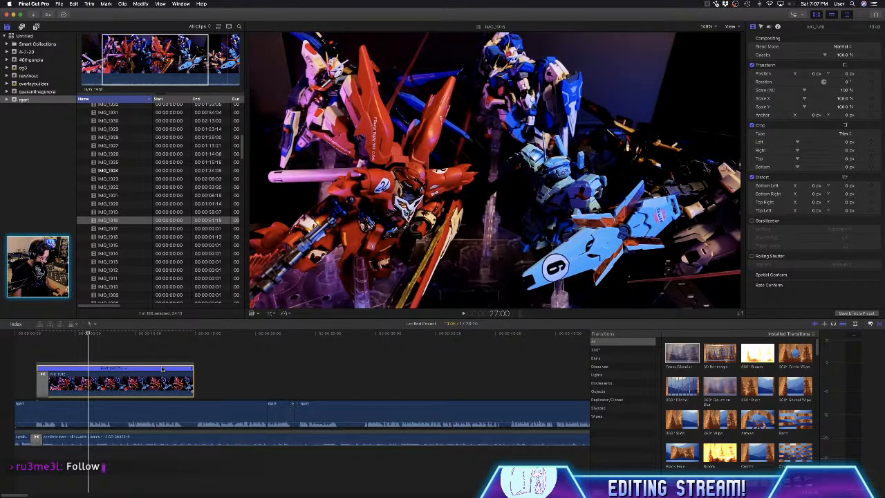
pyautogui.press('BackSpace')
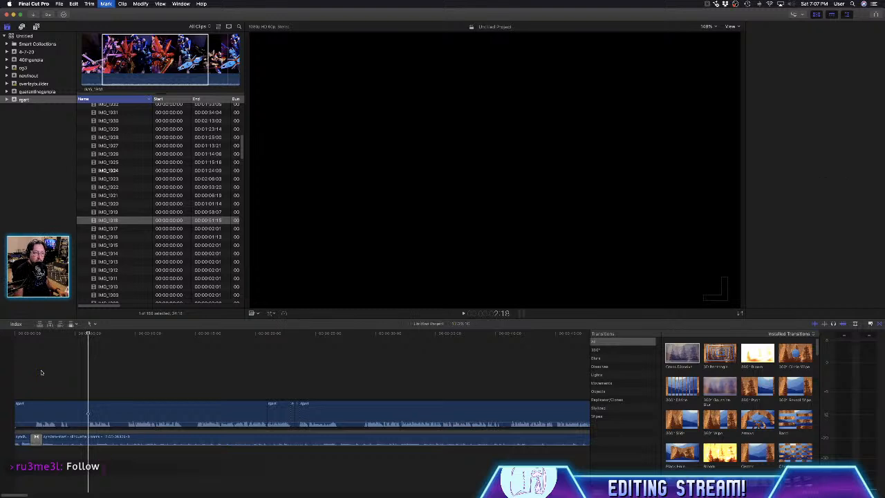
pyautogui.click(203, 5)
pyautogui.click(257, 30)
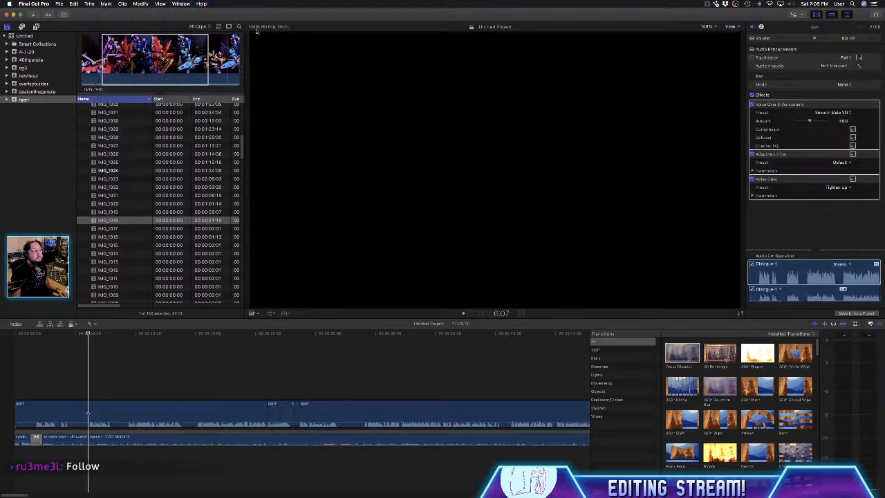
pyautogui.click(869, 47)
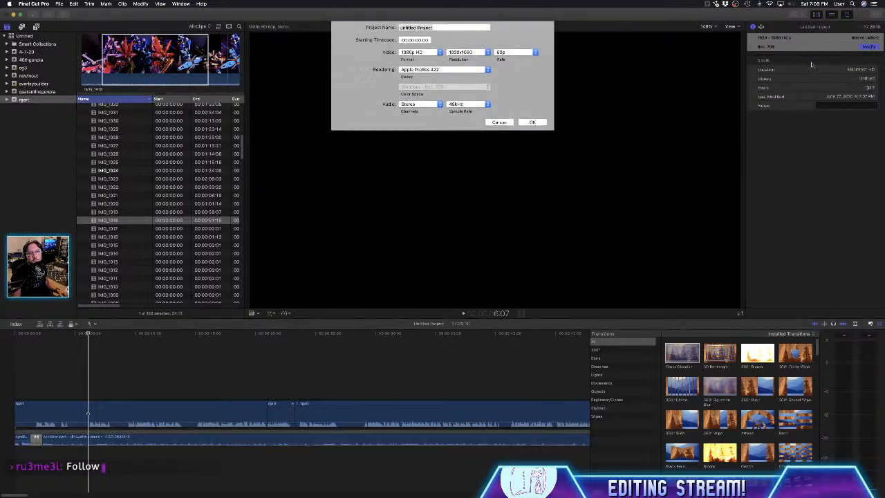
pyautogui.click(511, 53)
pyautogui.click(511, 53)
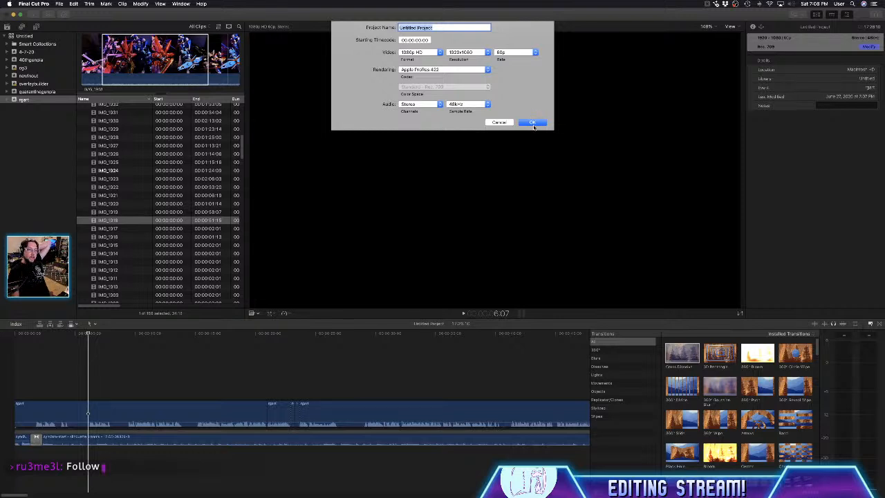
pyautogui.click(525, 52)
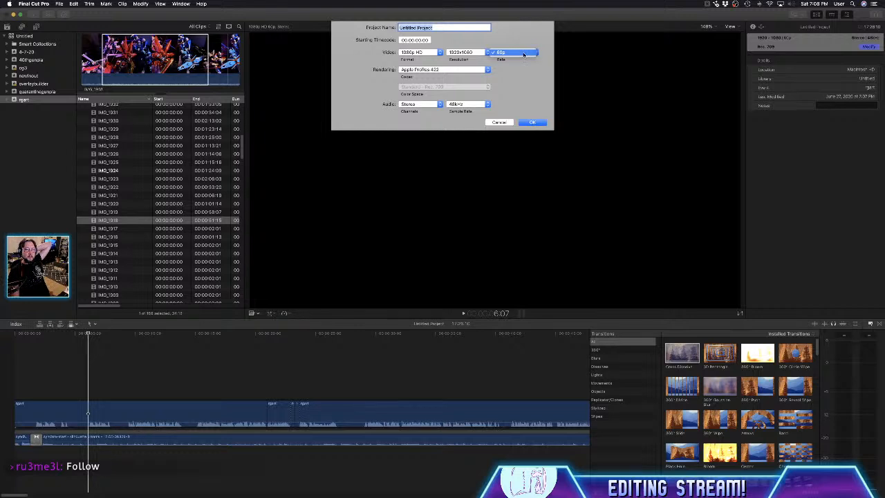
pyautogui.click(524, 54)
pyautogui.click(523, 124)
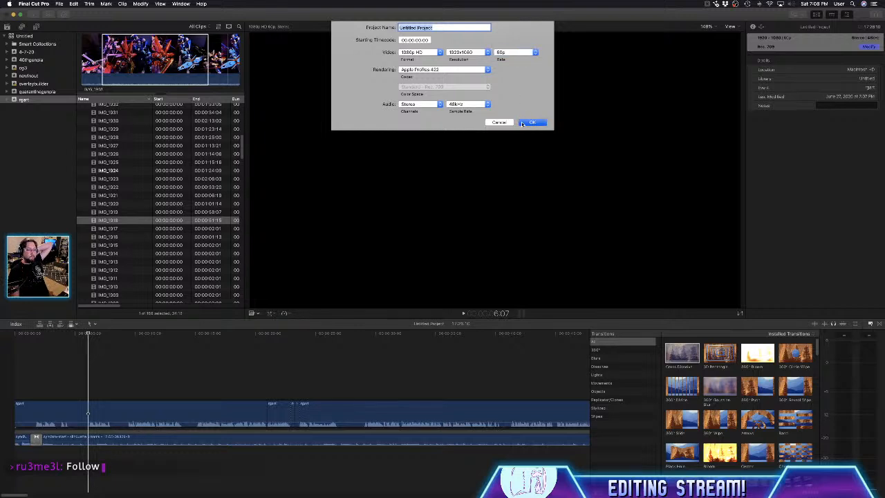
# - Undo the deletion of the IMG_1918 clip above the voice-over
pyautogui.click(191, 355)
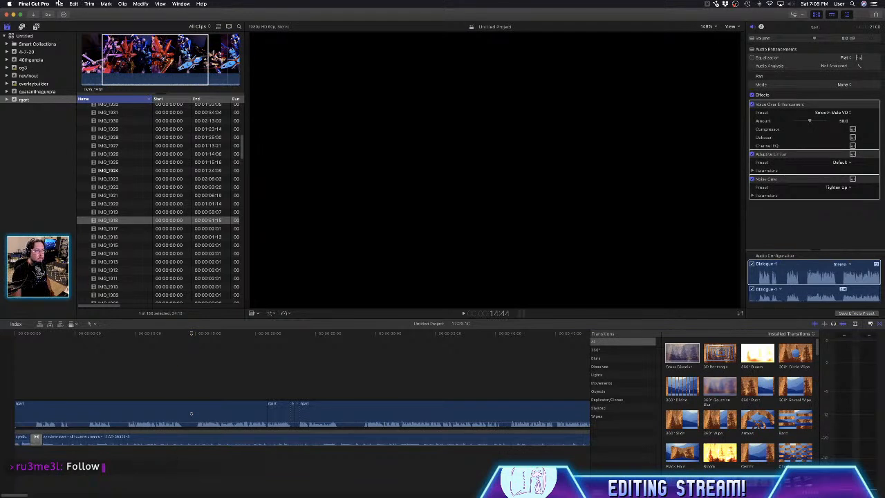
pyautogui.scroll(10, 215, 263)
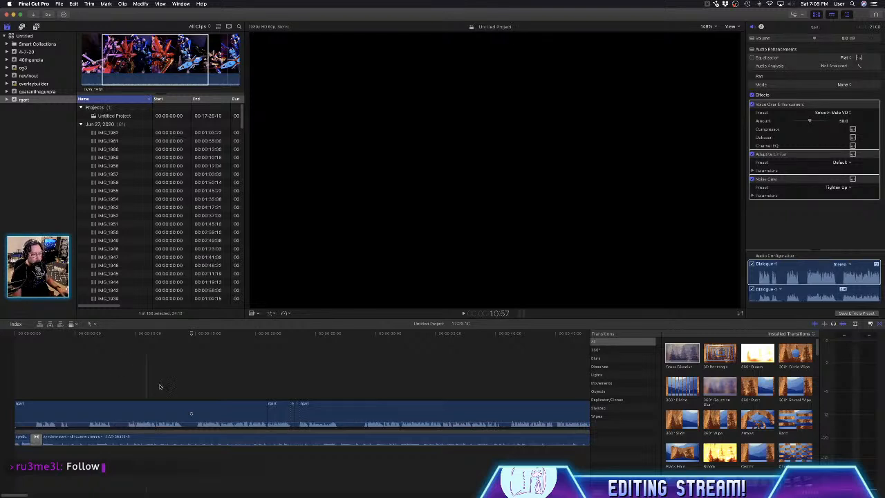
pyautogui.click(147, 361)
pyautogui.press('super+z')
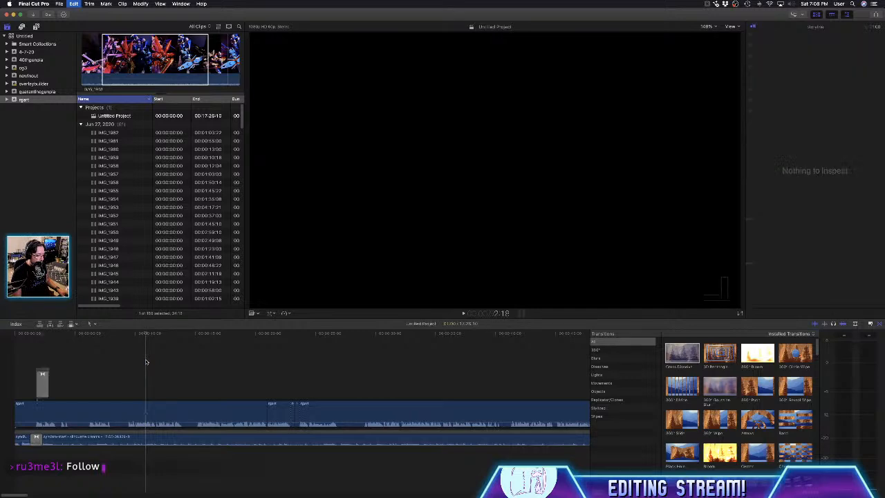
pyautogui.press('super+z')
pyautogui.click(95, 357)
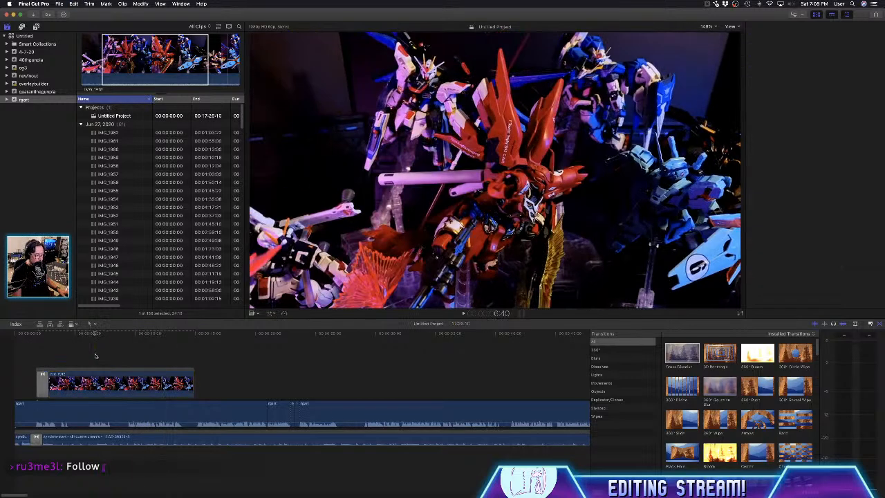
# - Copy all clips in the Untitled Project timeline
pyautogui.press('super+a')
pyautogui.press('super+c')
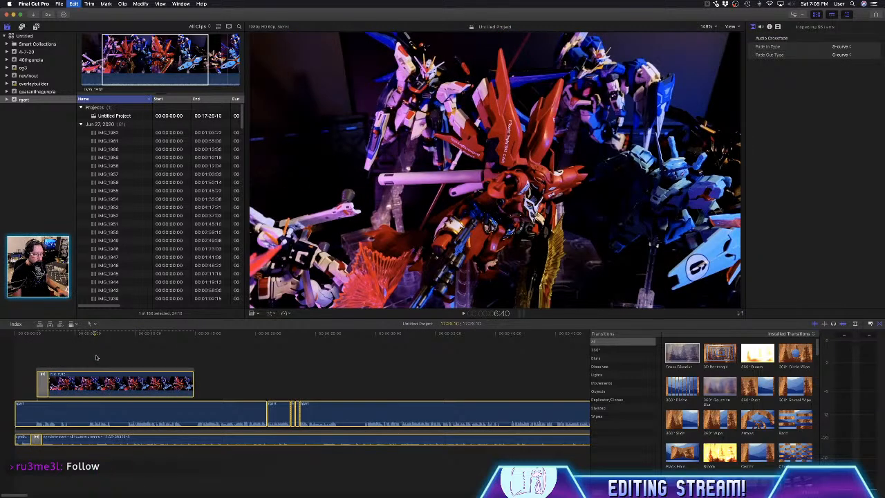
pyautogui.click(74, 4)
pyautogui.click(74, 3)
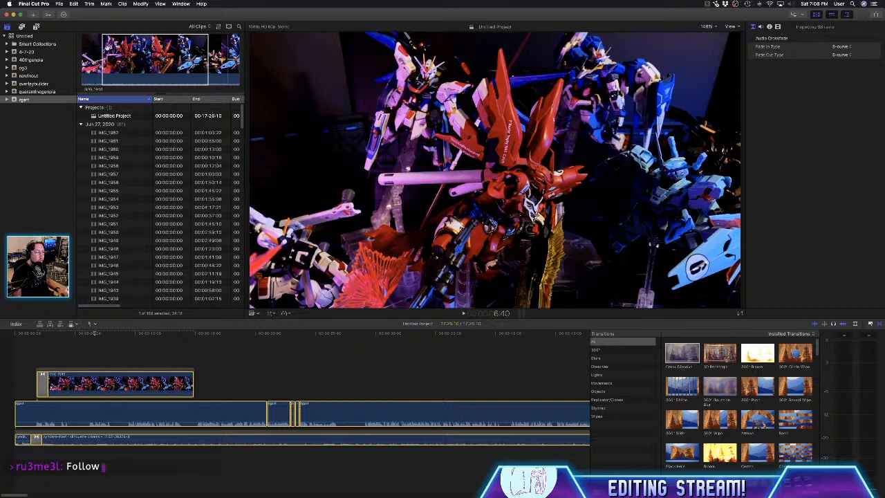
# - Create a new project named rgart in the rgart event
pyautogui.click(61, 4)
pyautogui.moveTo(100, 14)
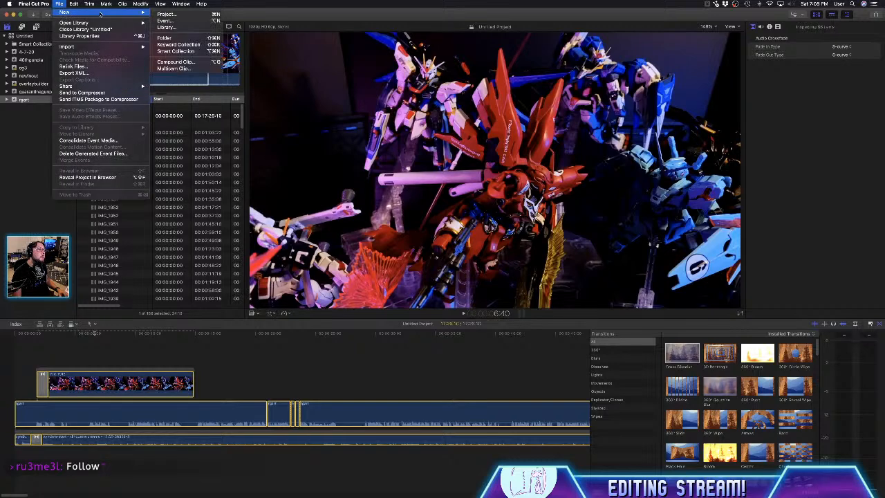
pyautogui.click(170, 14)
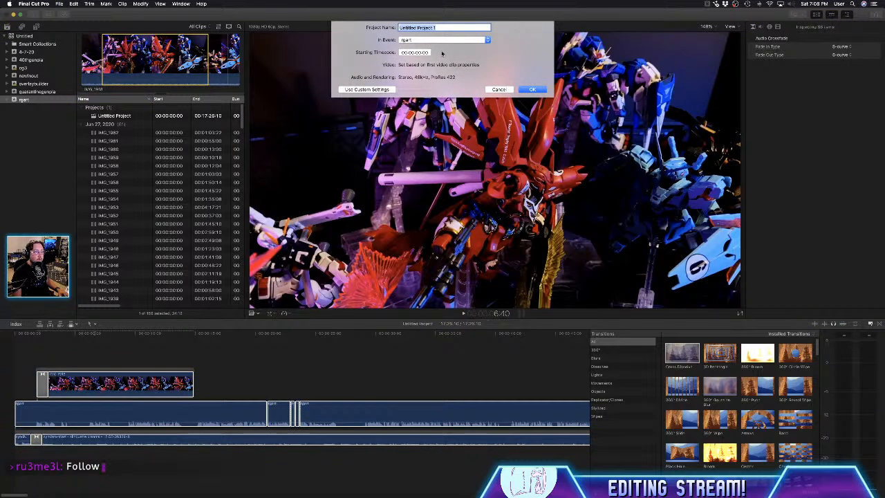
pyautogui.write('r')
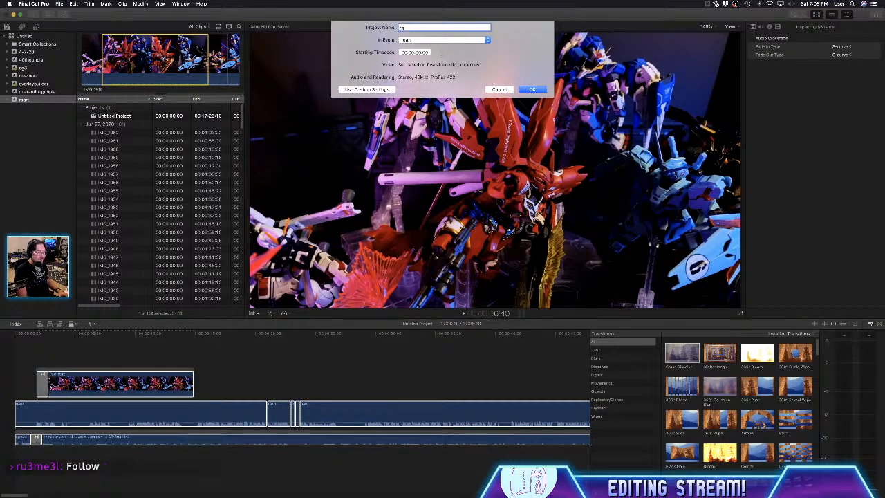
pyautogui.write('gart')
pyautogui.press('Return')
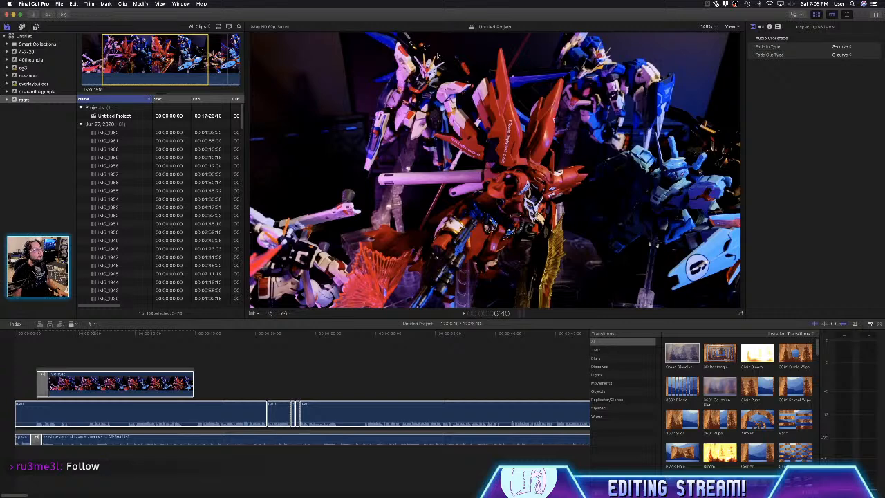
# - Set the rgart project's frame rate to 24p in its properties
pyautogui.scroll(10, 139, 198)
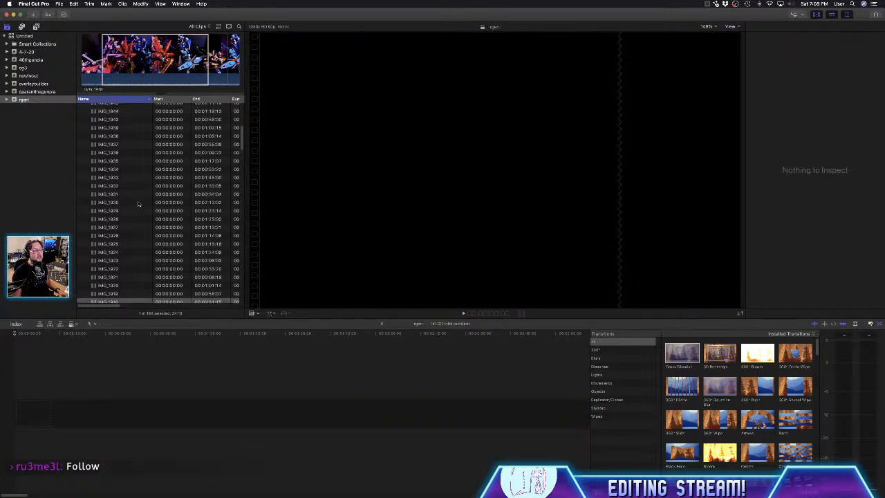
pyautogui.click(121, 125)
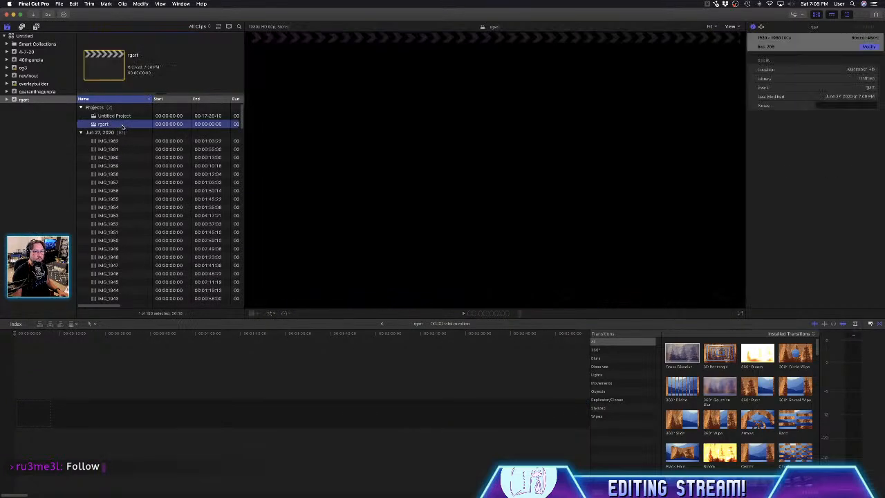
pyautogui.click(867, 47)
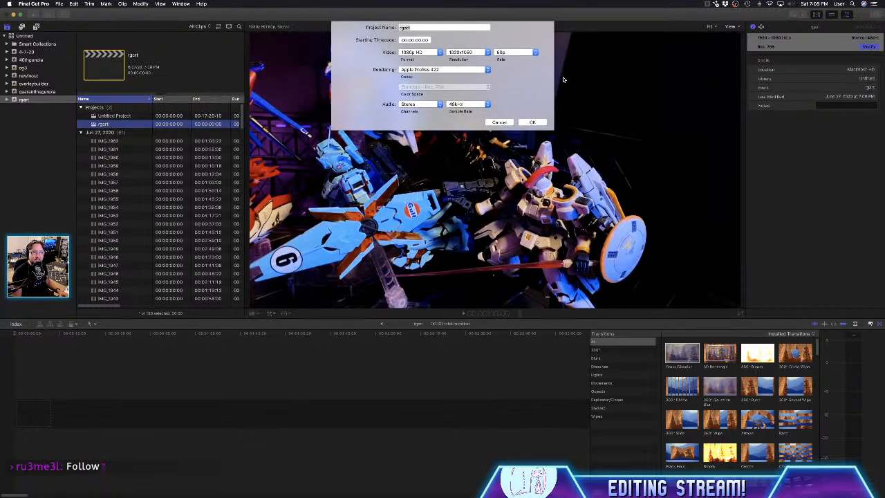
pyautogui.click(515, 53)
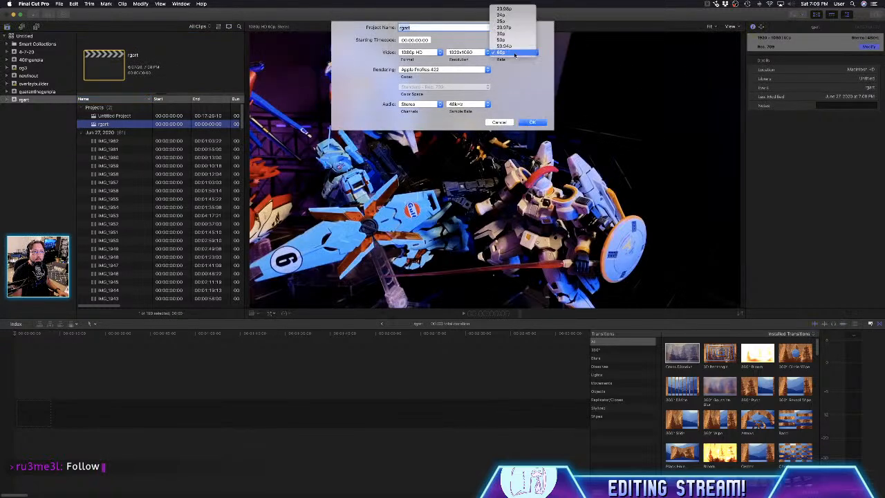
pyautogui.click(515, 16)
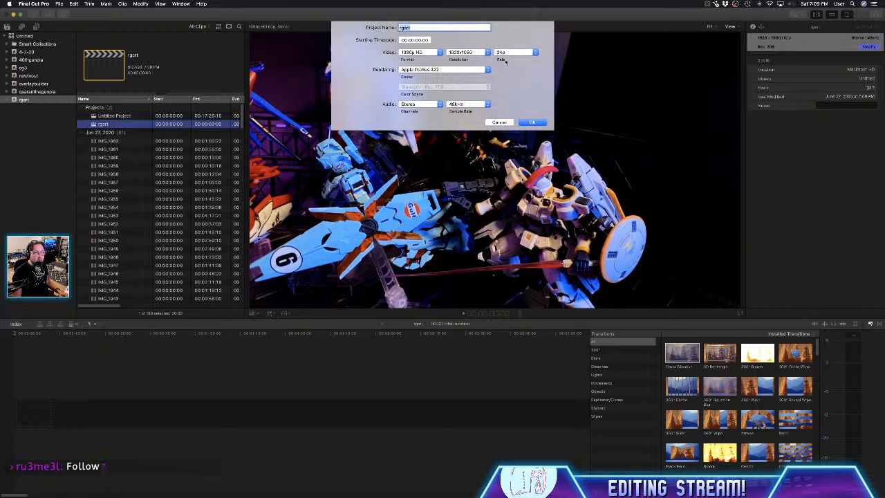
pyautogui.click(533, 123)
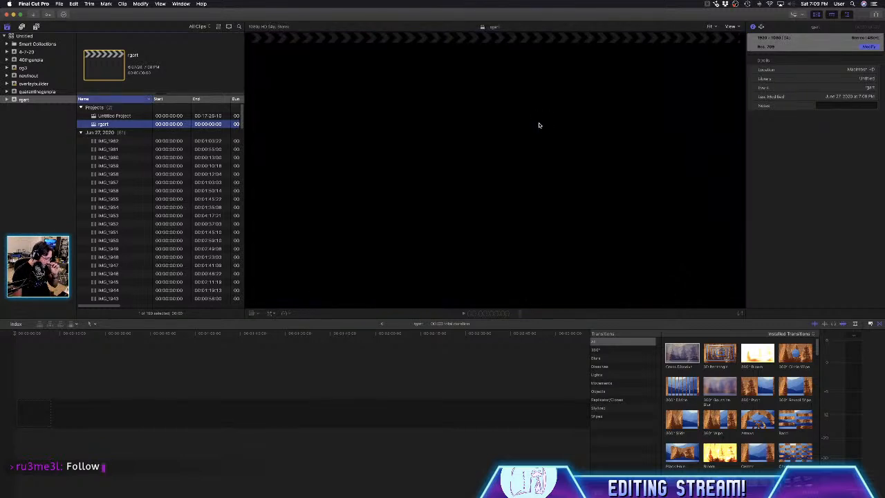
# - Reopen the rgart project's properties and check the available frame rates, keeping 24p
pyautogui.click(870, 47)
pyautogui.click(505, 54)
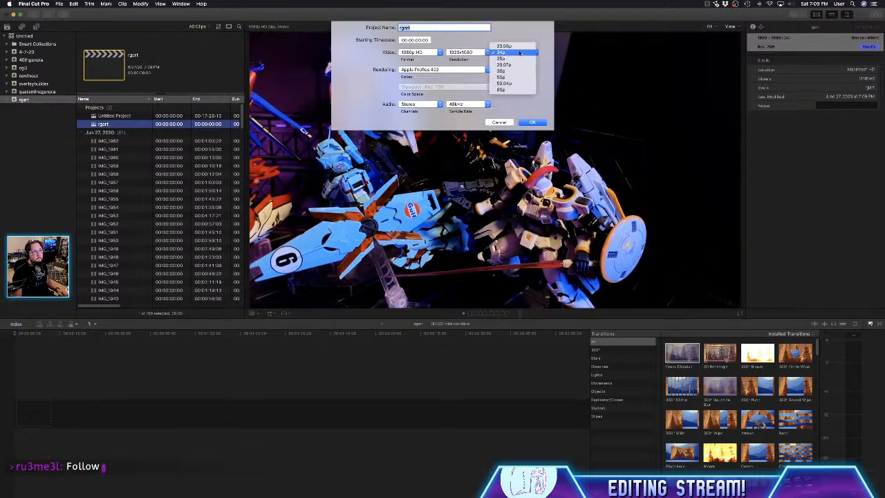
pyautogui.click(522, 31)
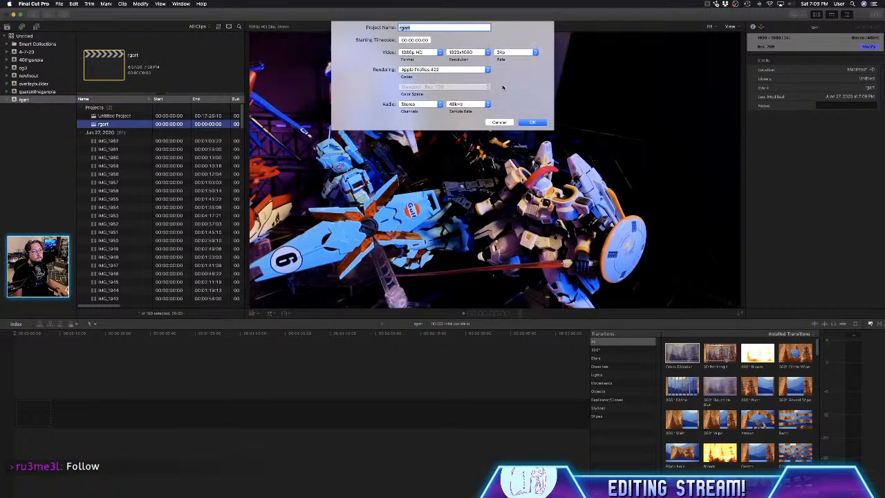
pyautogui.click(532, 122)
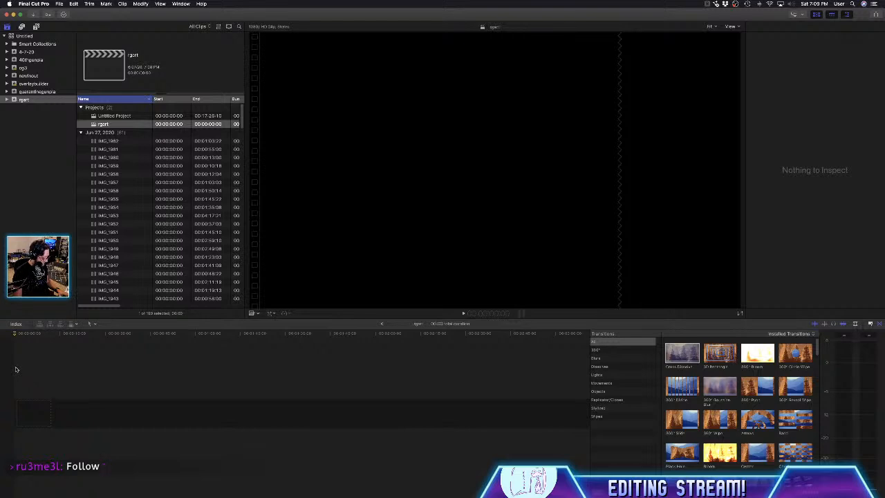
# - Paste the copied clips into the empty rgart timeline, setting the video properties to 1080p HD at 24p
pyautogui.press('super+v')
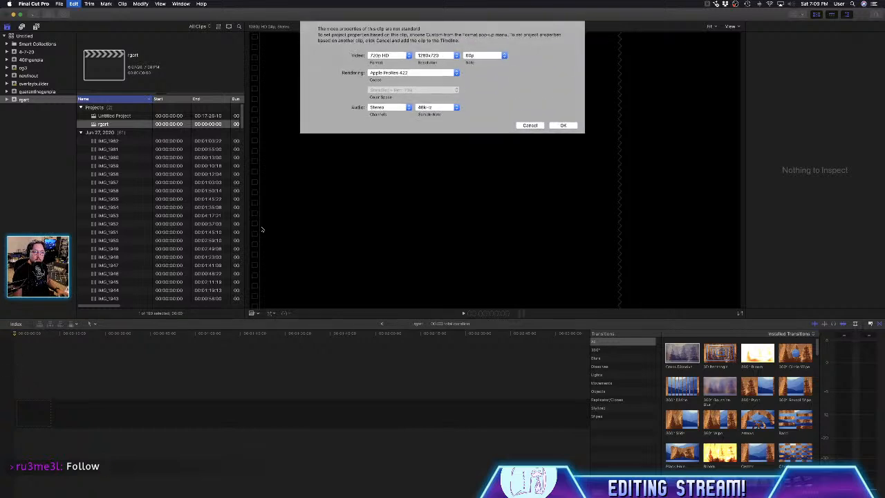
pyautogui.click(489, 56)
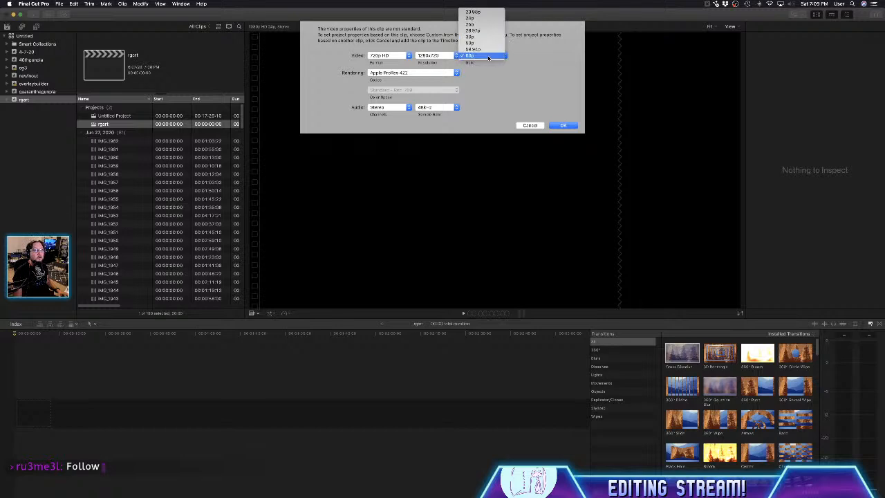
pyautogui.click(489, 18)
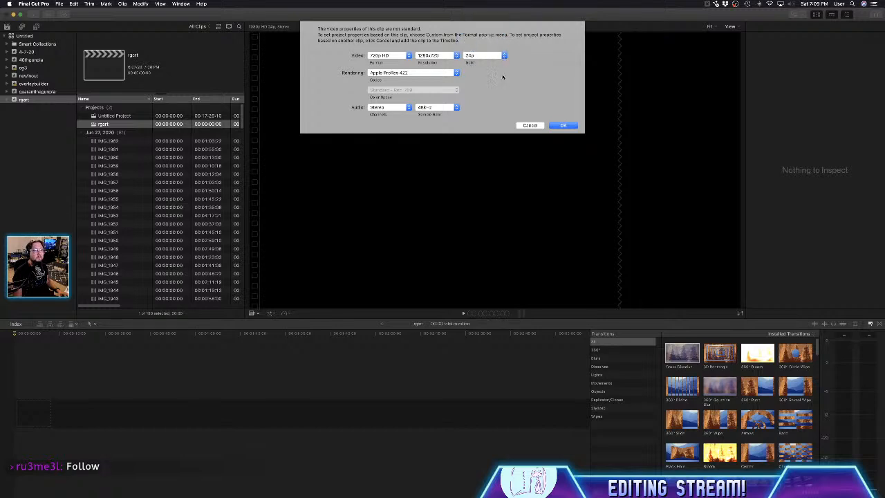
pyautogui.click(404, 56)
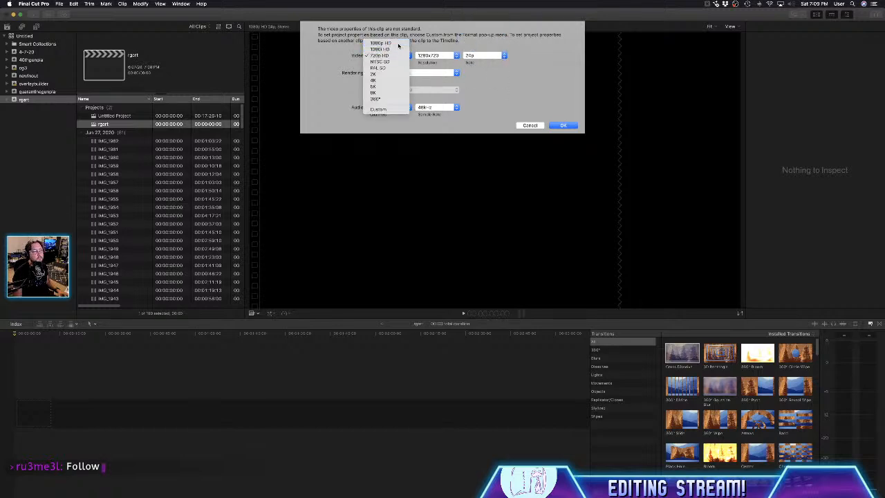
pyautogui.click(398, 46)
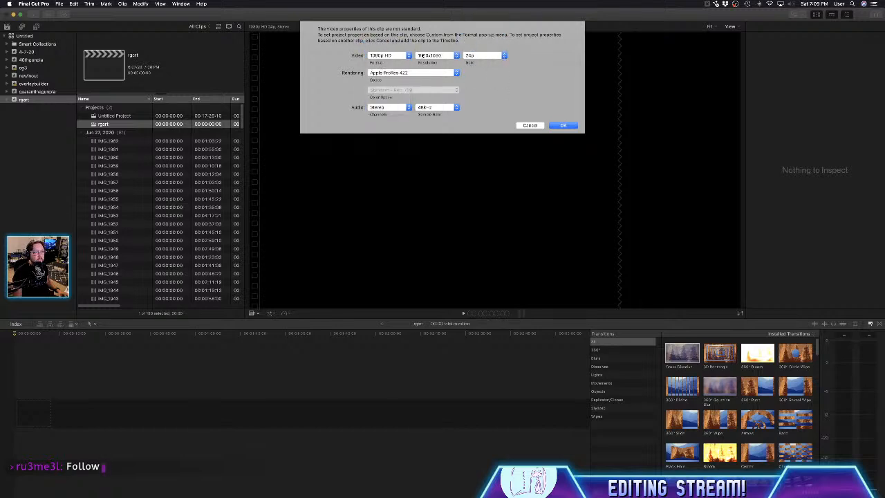
pyautogui.click(562, 126)
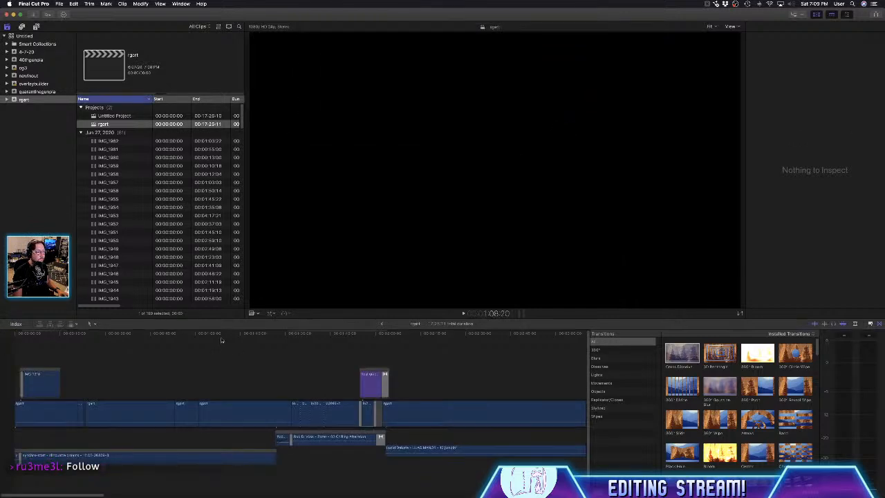
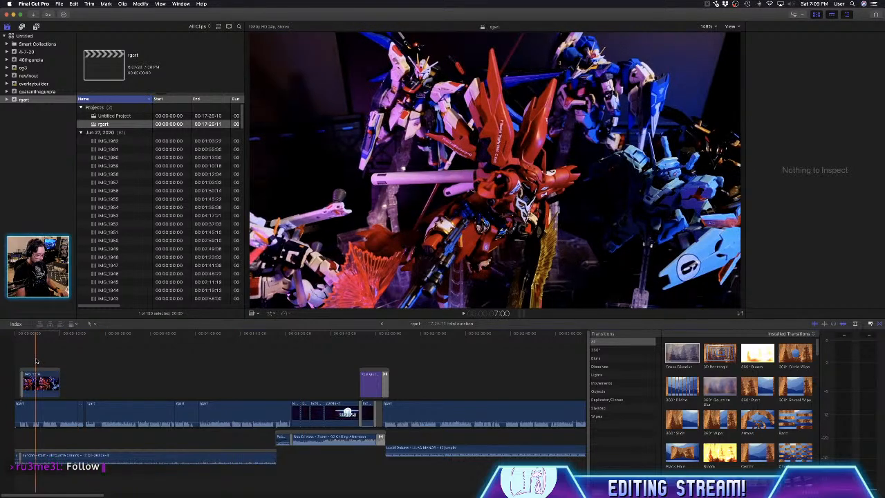
# - Review the pasted edit in the rgart timeline and delete all of its clips
pyautogui.press('super+equal')
pyautogui.press('super+equal')
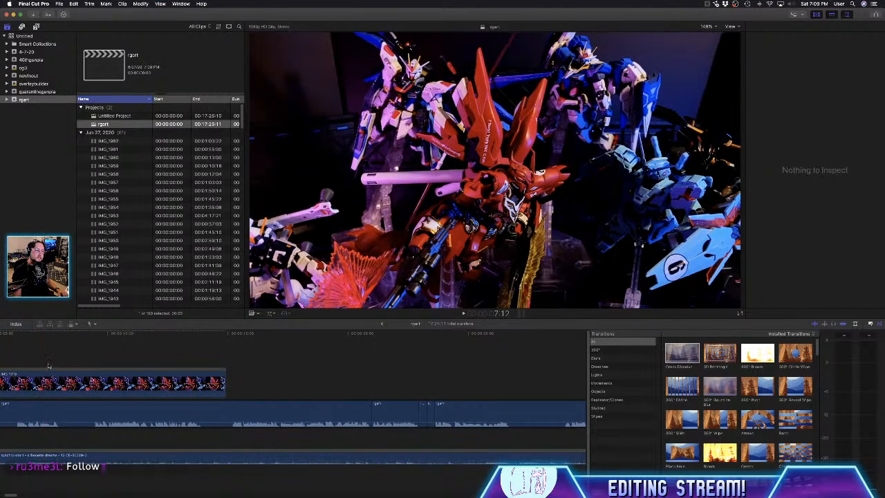
pyautogui.press('space')
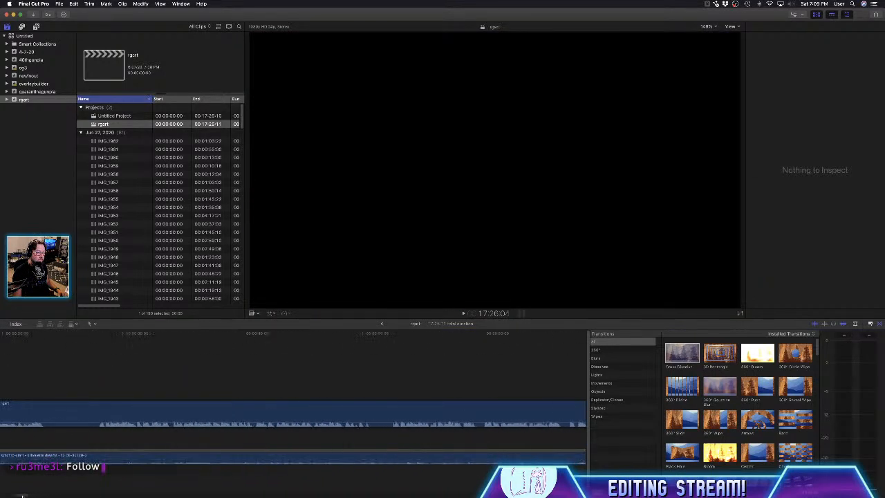
pyautogui.moveTo(29, 496); pyautogui.dragTo(90, 496)
pyautogui.moveTo(97, 495); pyautogui.dragTo(4, 492)
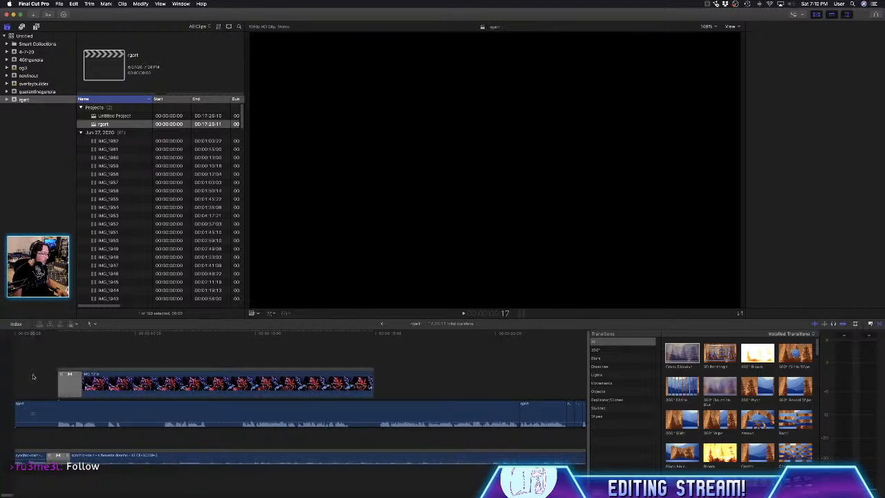
pyautogui.press('super+a')
pyautogui.press('Delete')
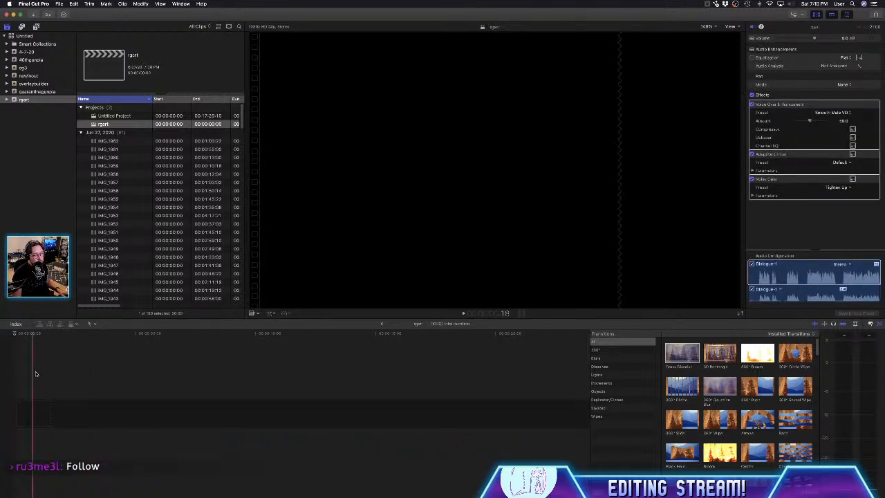
# - Open Untitled Project and check its video format and frame rate in the project properties without changing them
pyautogui.click(122, 118)
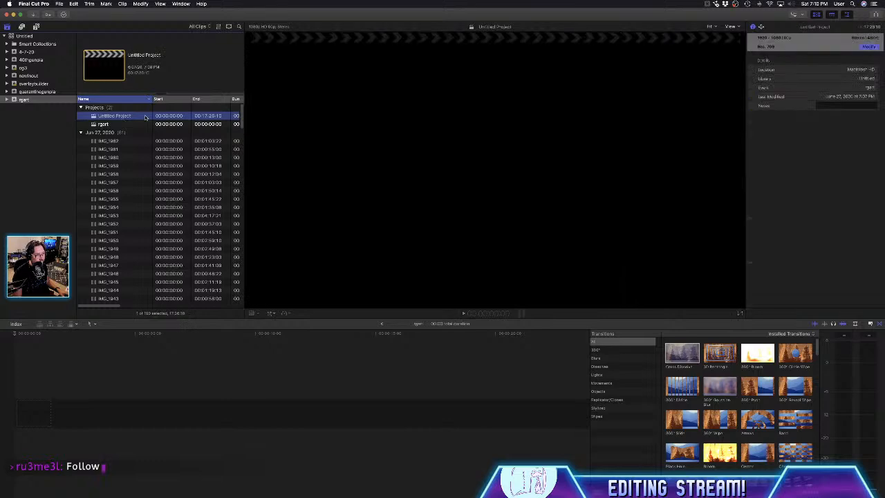
pyautogui.doubleClick(145, 116)
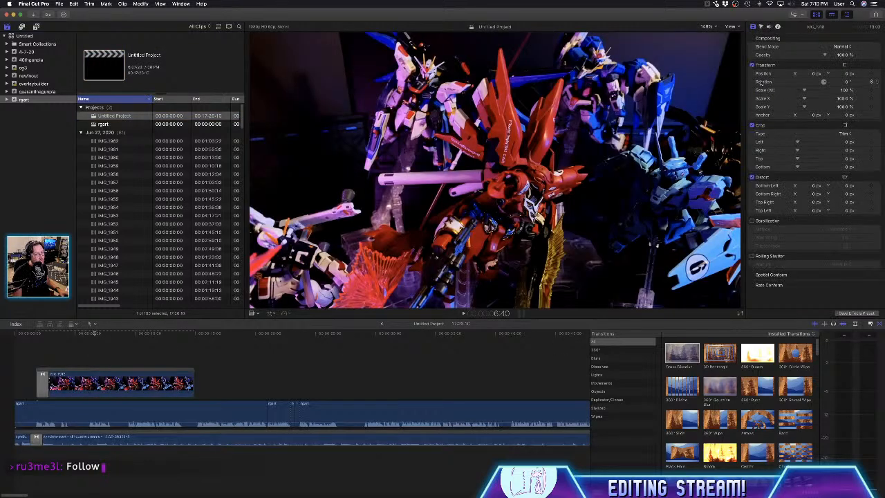
pyautogui.click(202, 4)
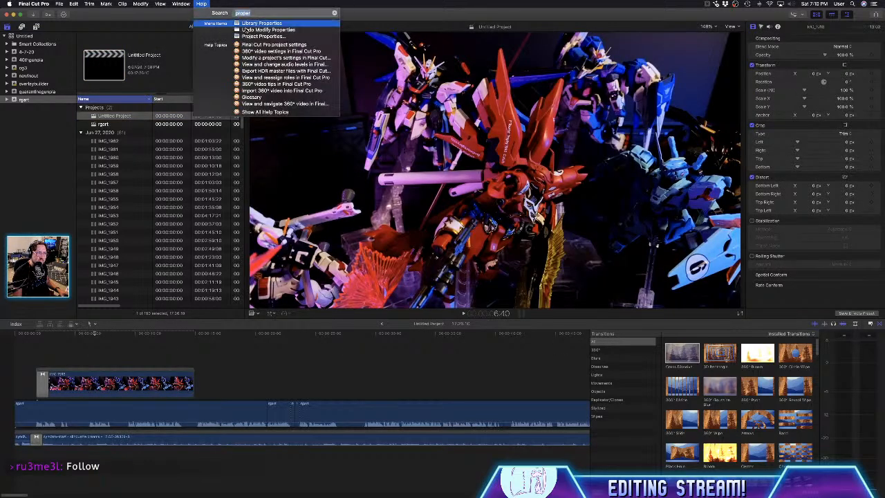
pyautogui.click(254, 37)
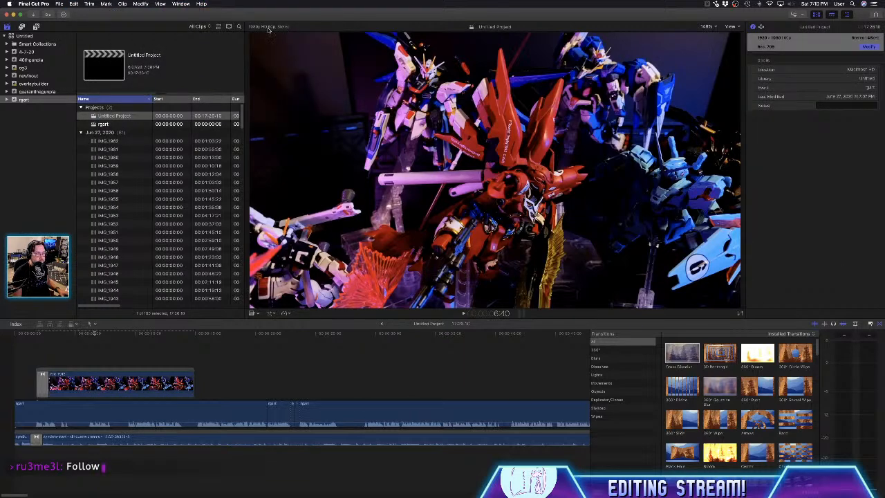
pyautogui.click(269, 29)
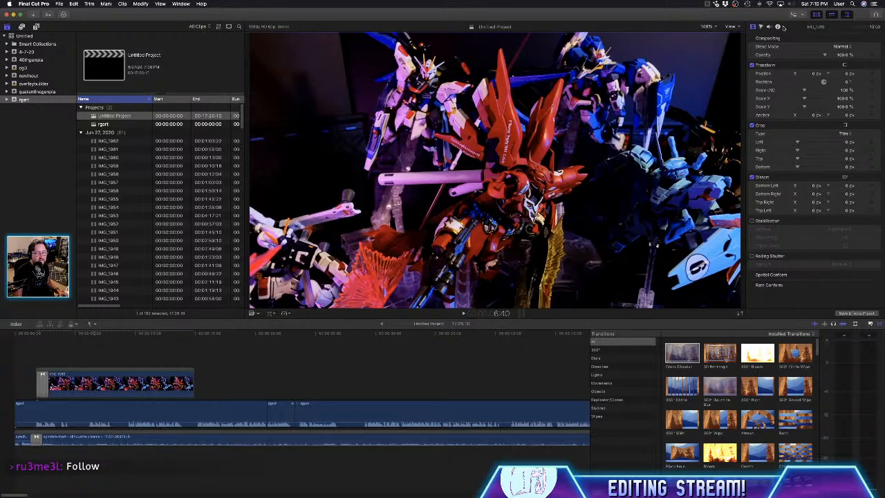
pyautogui.click(142, 116)
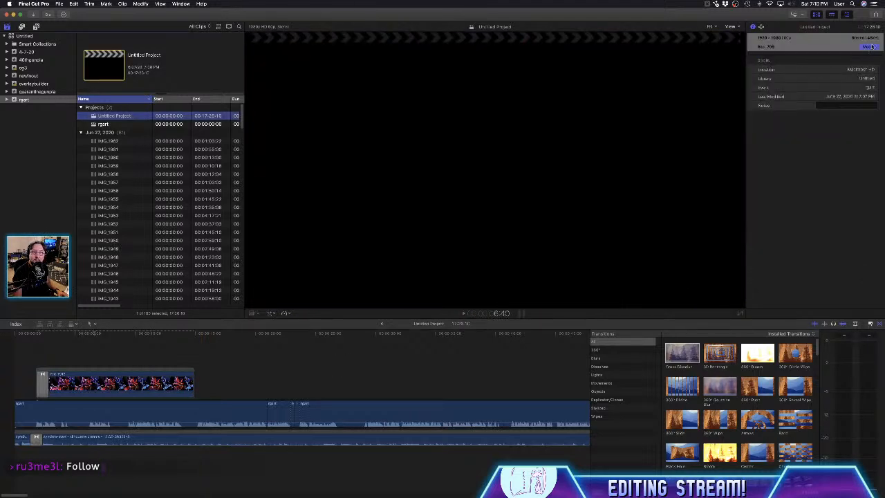
pyautogui.click(870, 46)
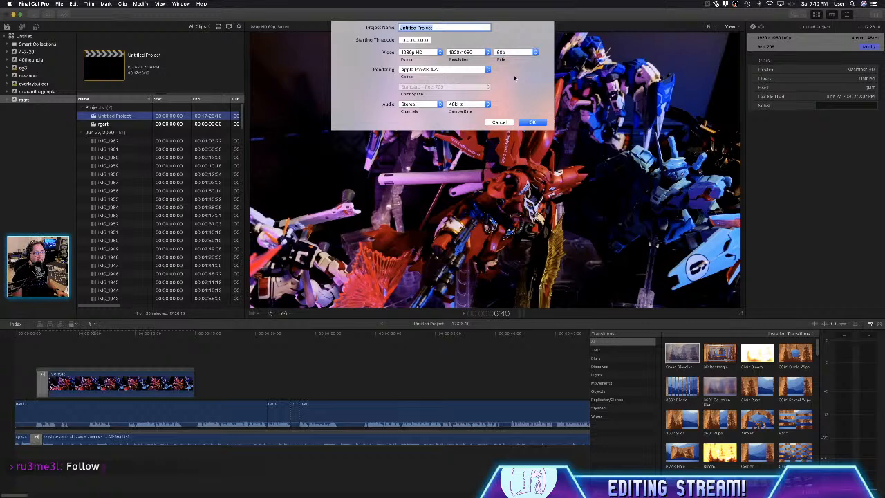
pyautogui.click(499, 122)
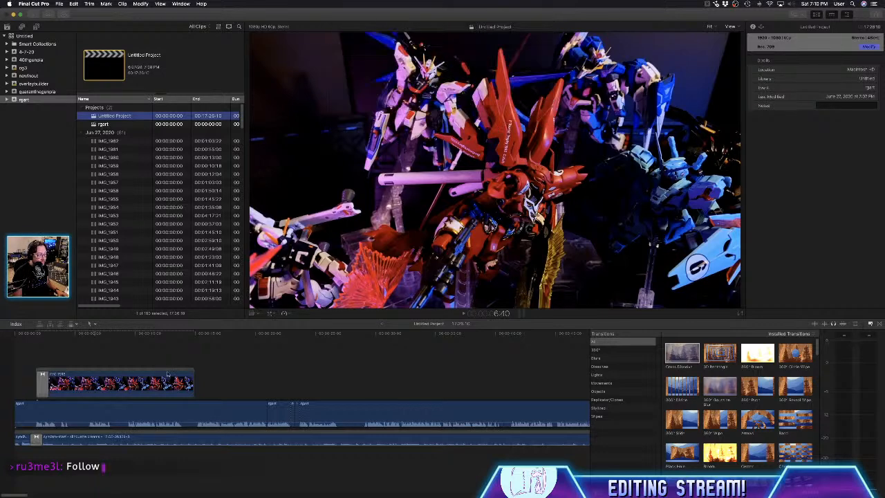
# - Delete the connected model kit video clip above the voice-over at the start of the Untitled Project timeline
pyautogui.moveTo(202, 351); pyautogui.dragTo(11, 385)
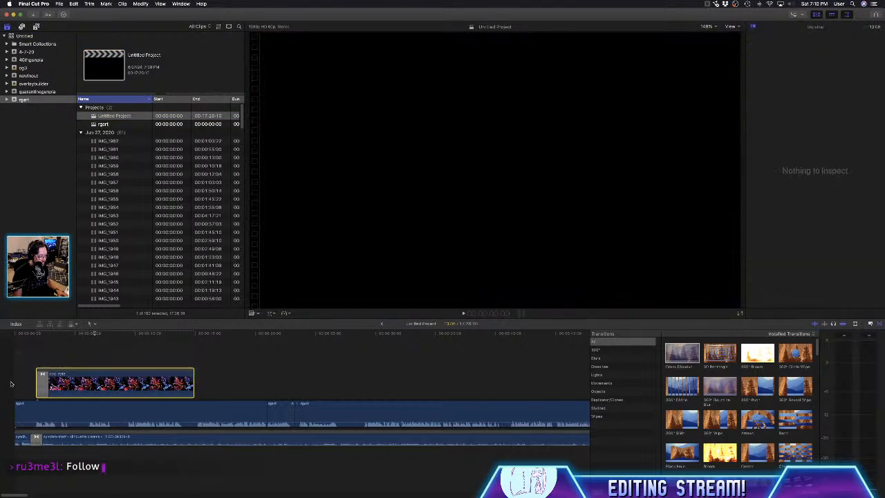
pyautogui.press('Delete')
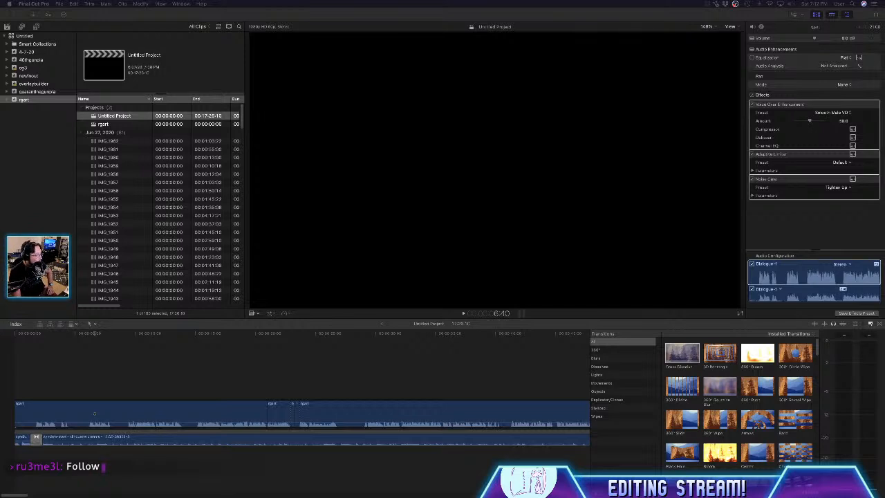
pyautogui.click(866, 20)
pyautogui.click(805, 14)
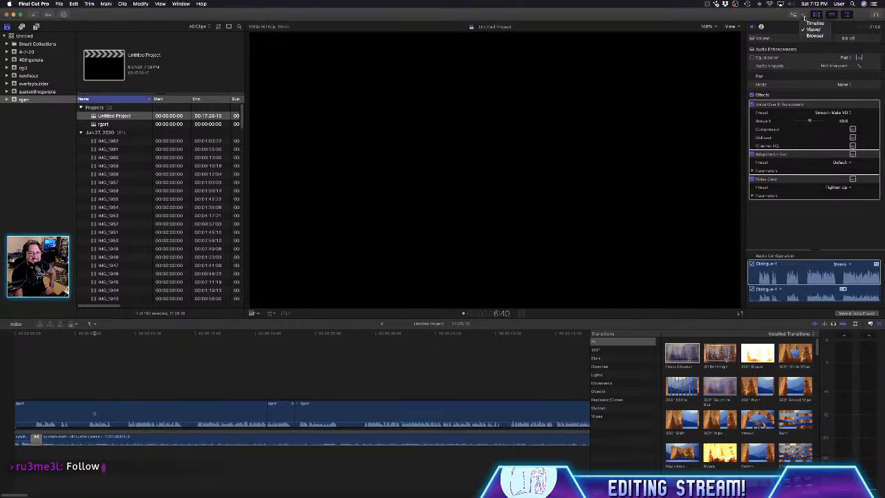
pyautogui.click(804, 14)
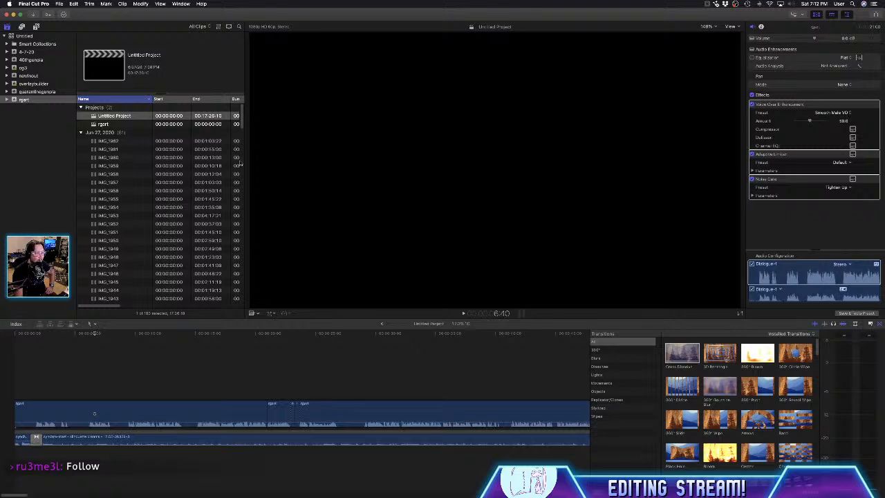
pyautogui.click(168, 415)
pyautogui.click(128, 117)
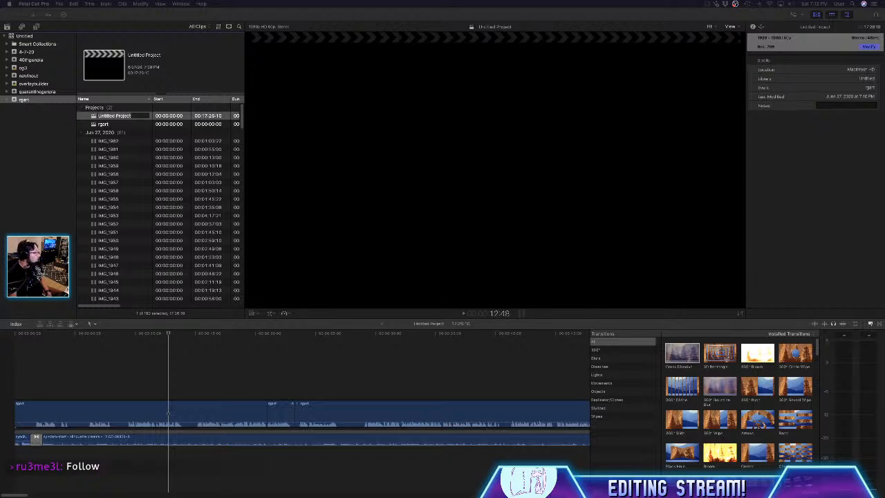
pyautogui.click(262, 369)
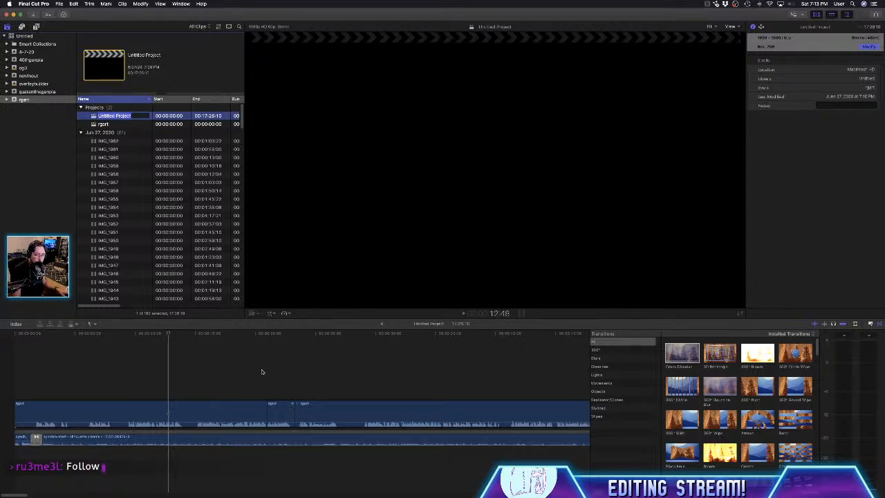
pyautogui.click(261, 371)
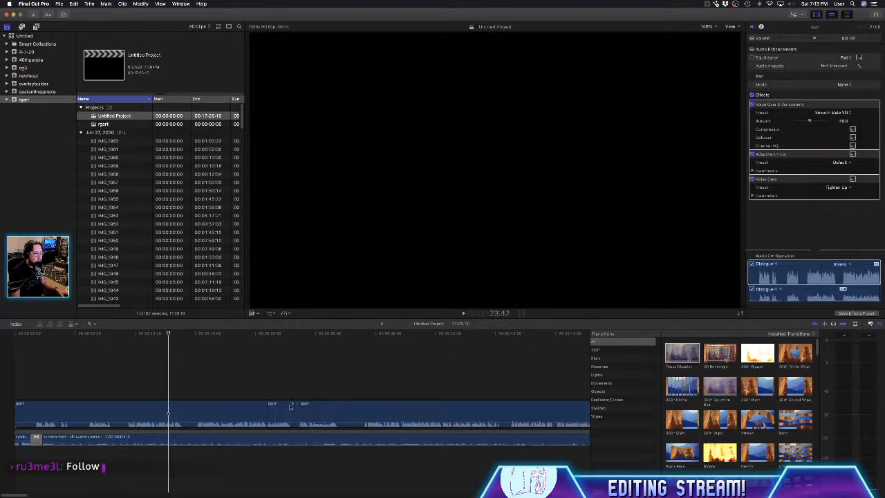
# - Examine the volume keyframes on the voice-over clip midway through the Untitled Project timeline
pyautogui.moveTo(22, 495); pyautogui.dragTo(199, 496)
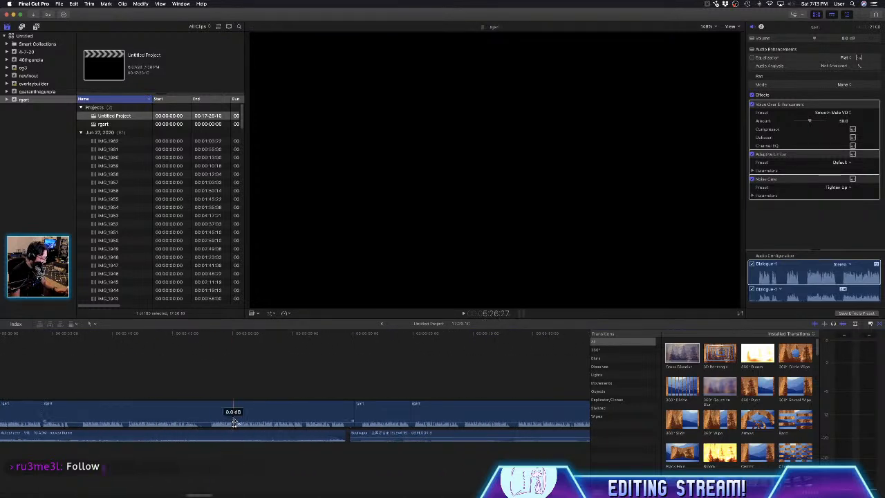
pyautogui.scroll(5, 234, 422)
pyautogui.moveTo(235, 420); pyautogui.dragTo(238, 433)
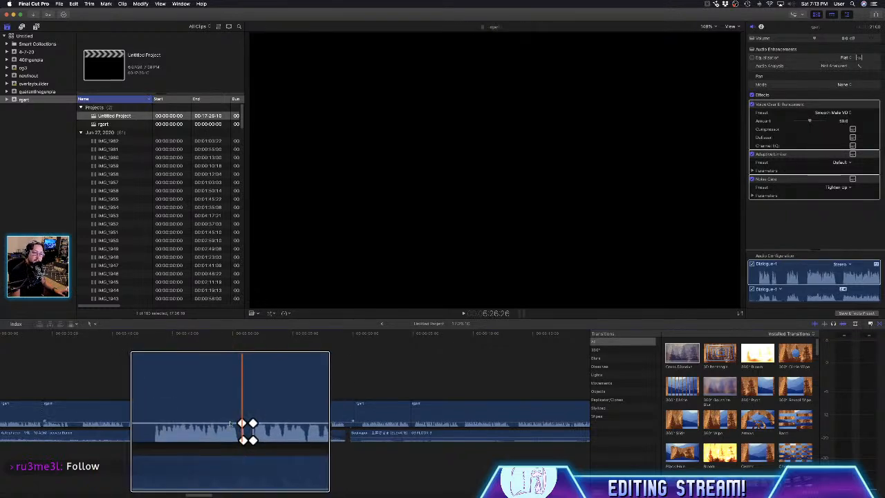
pyautogui.scroll(3, 234, 427)
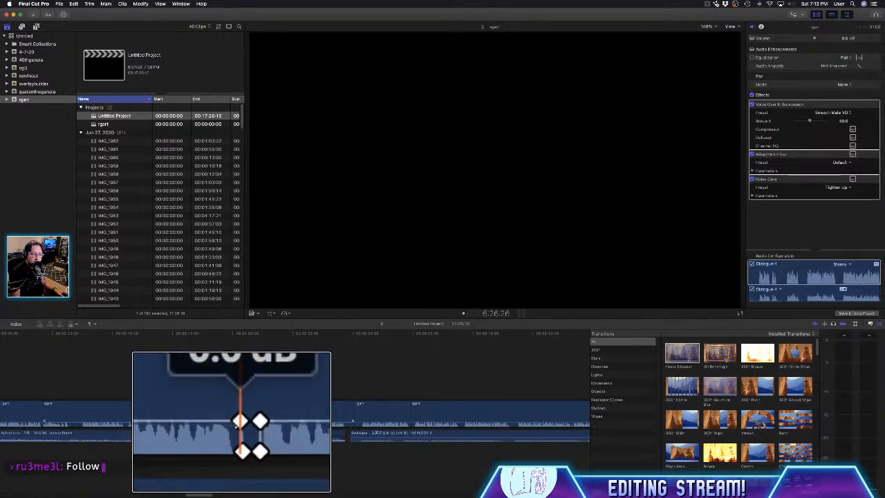
pyautogui.scroll(-5, 234, 423)
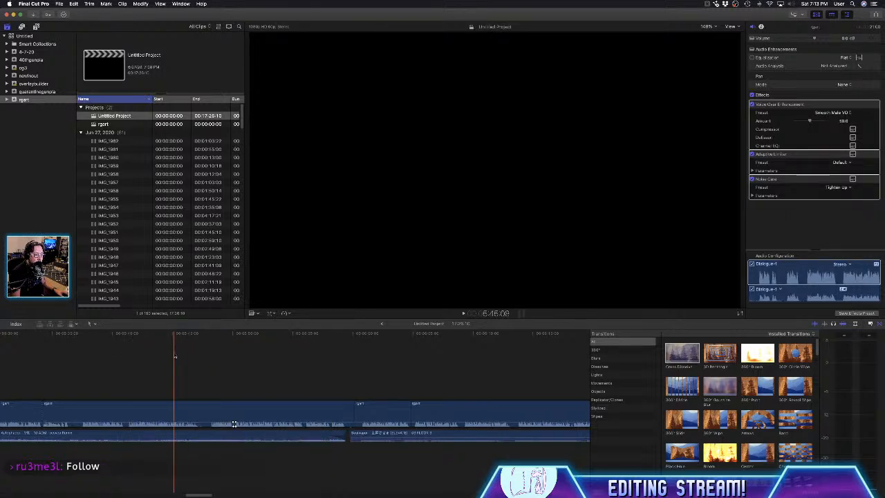
pyautogui.click(72, 3)
pyautogui.click(68, 3)
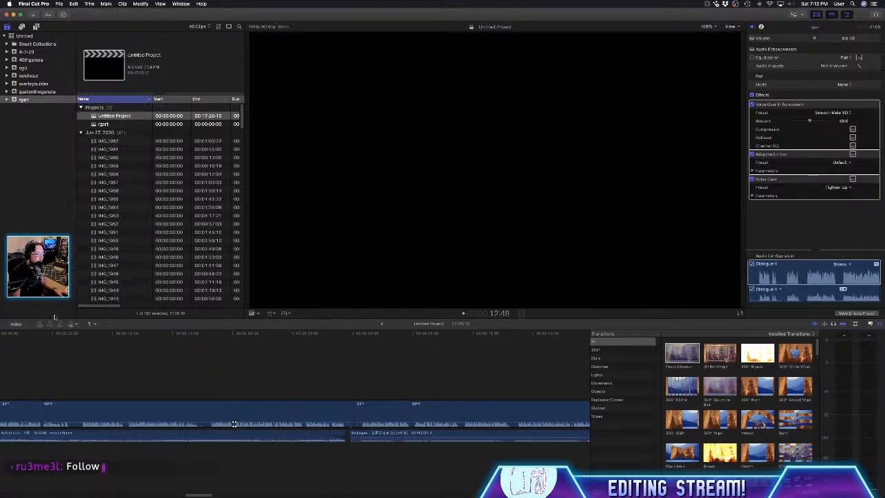
# - Select and copy all remaining clips in the Untitled Project timeline
pyautogui.press('super+a')
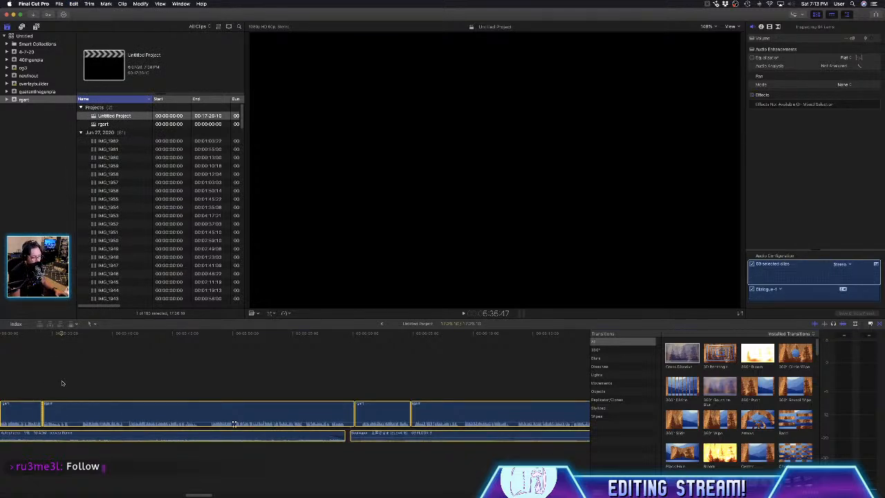
pyautogui.press('super+c')
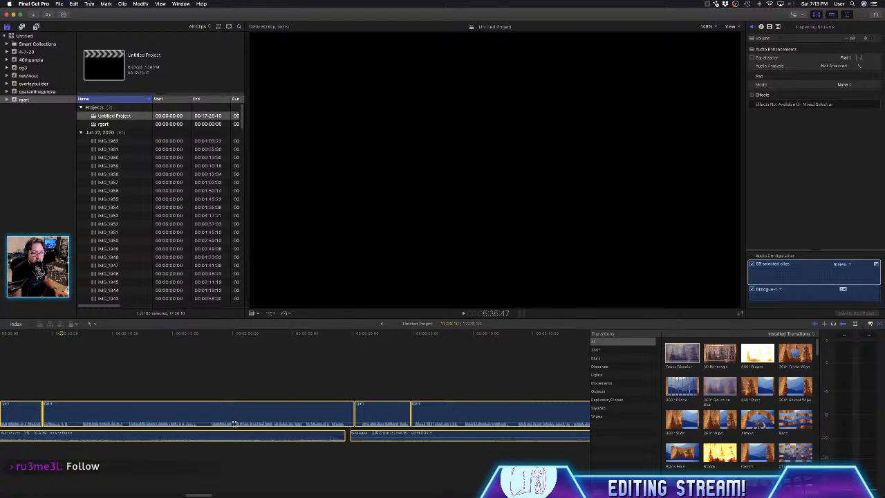
pyautogui.click(110, 124)
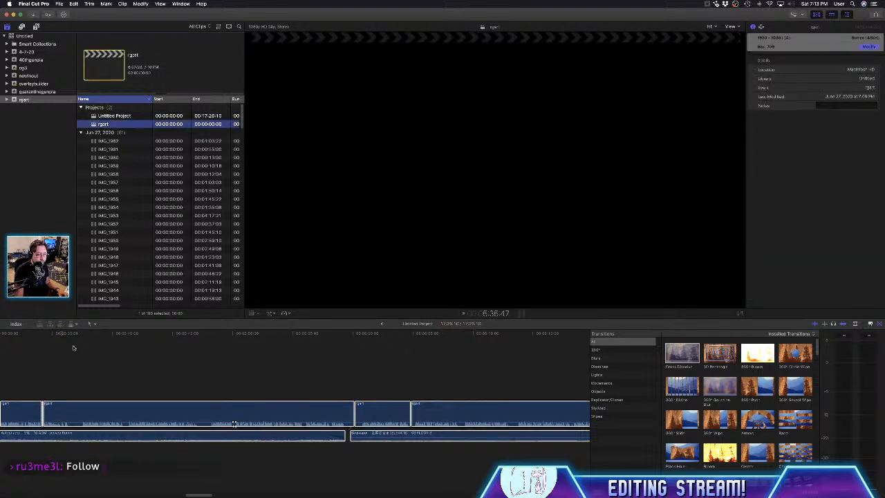
pyautogui.click(72, 348)
pyautogui.press('super+a')
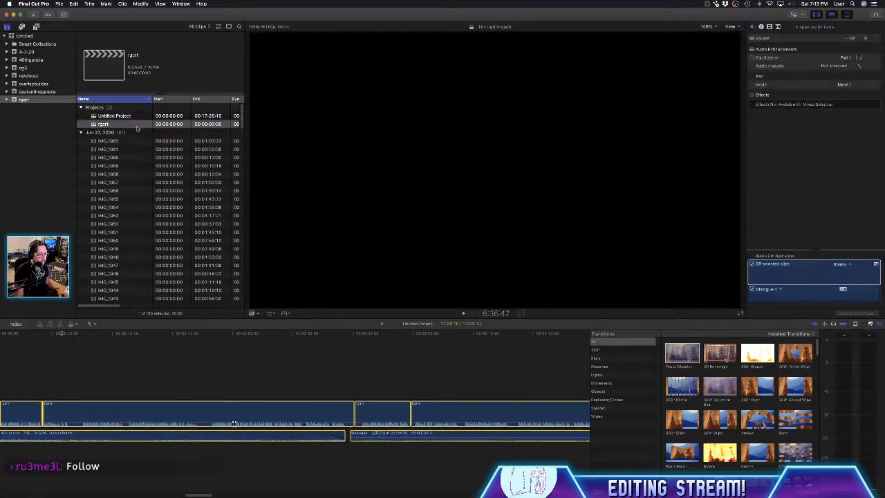
# - Paste the copied clips into the empty rgart timeline, accepting 720p HD and setting the rate to 24p
pyautogui.doubleClick(137, 126)
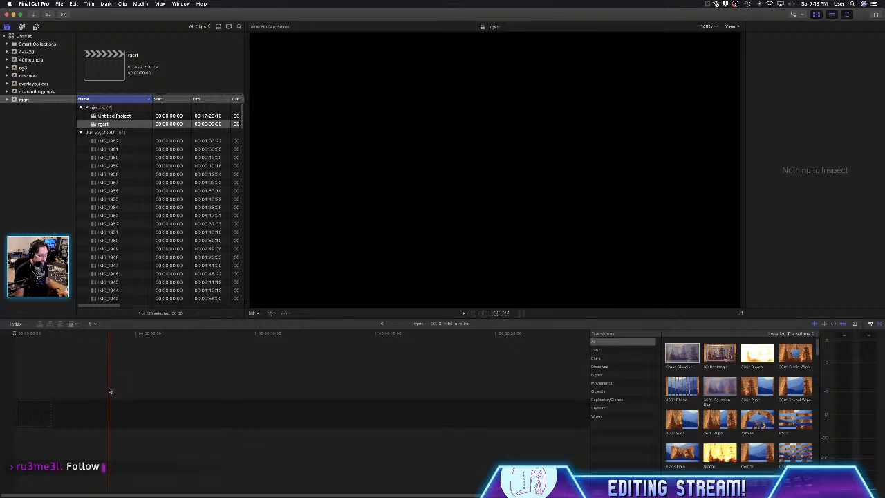
pyautogui.click(73, 4)
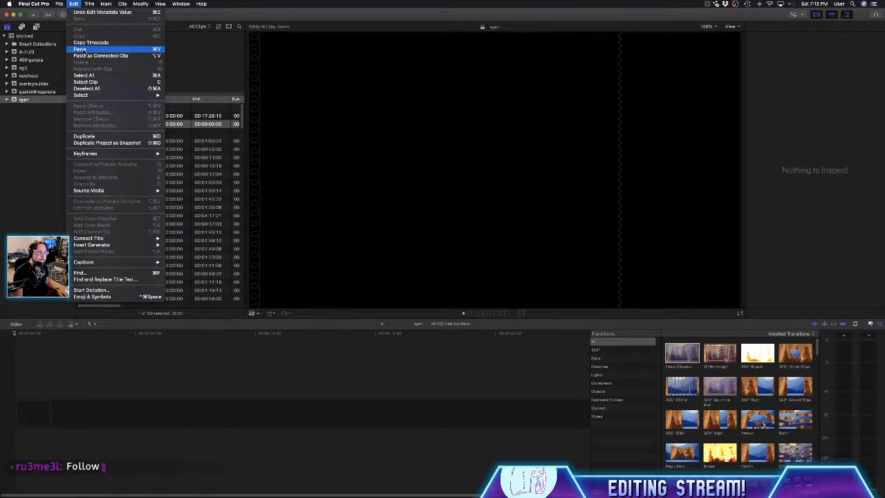
pyautogui.click(80, 50)
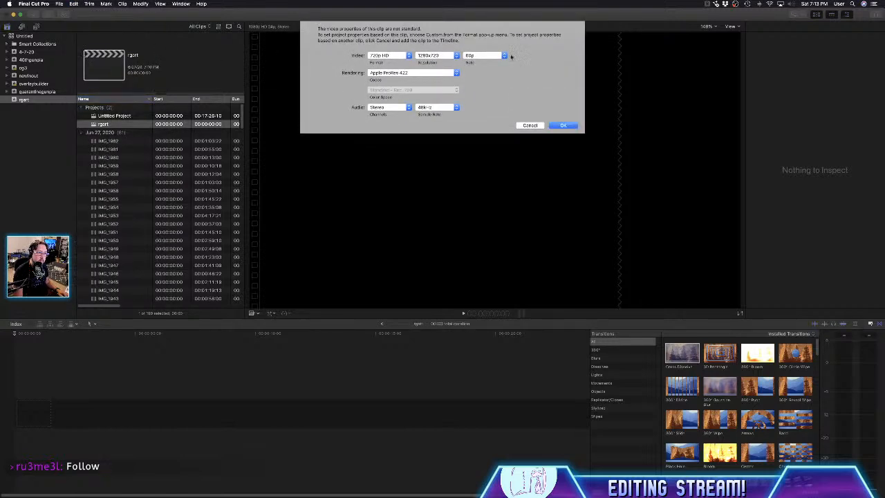
pyautogui.click(506, 56)
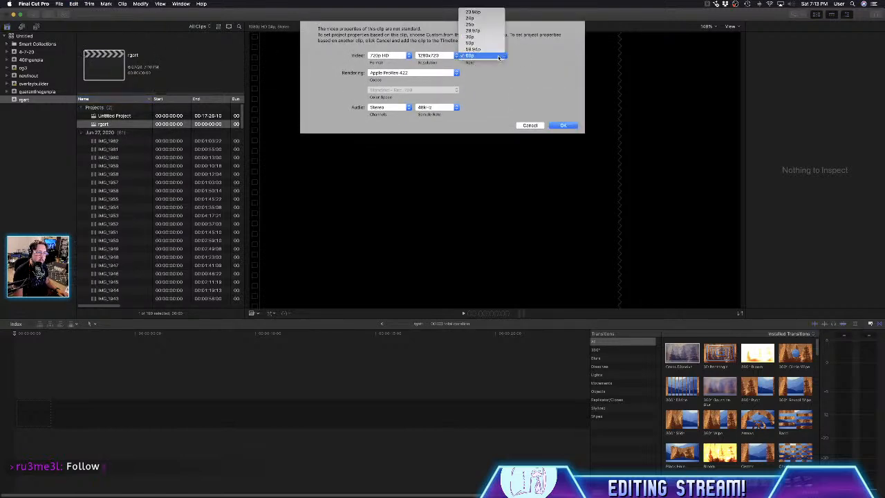
pyautogui.click(488, 18)
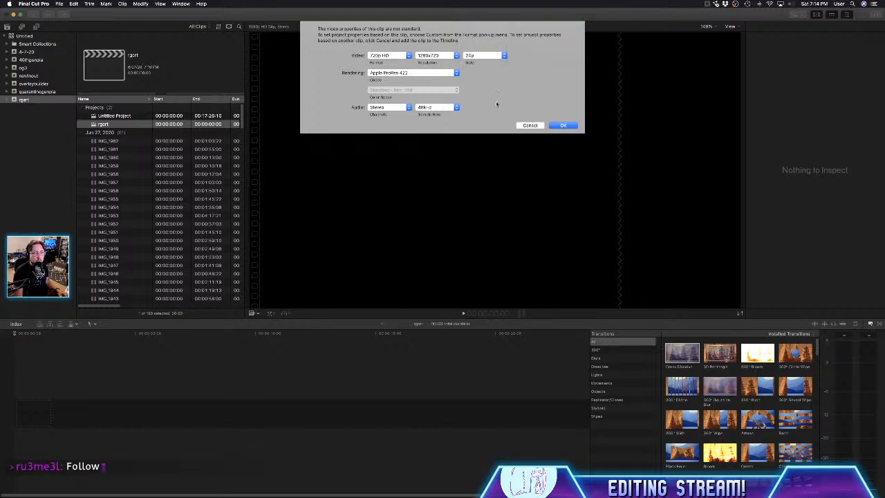
pyautogui.click(562, 126)
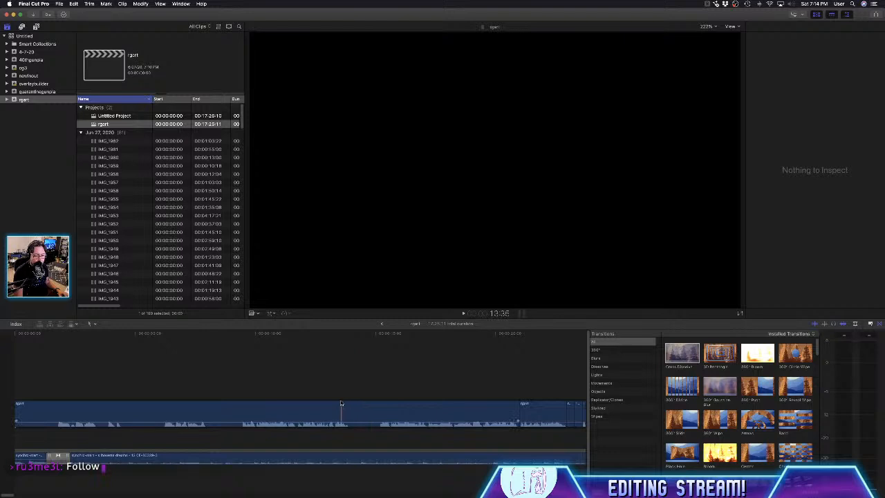
pyautogui.click(275, 419)
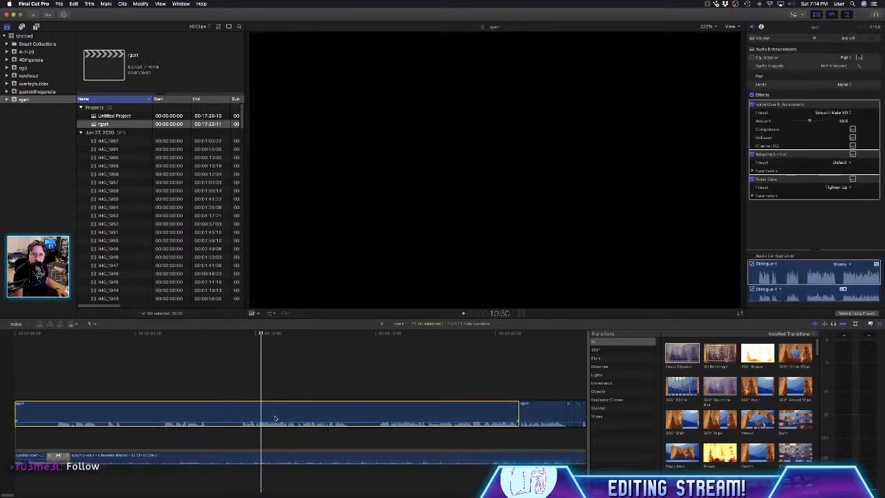
# - Review the pasted voice-over and music clips along the rgart timeline
pyautogui.click(67, 495)
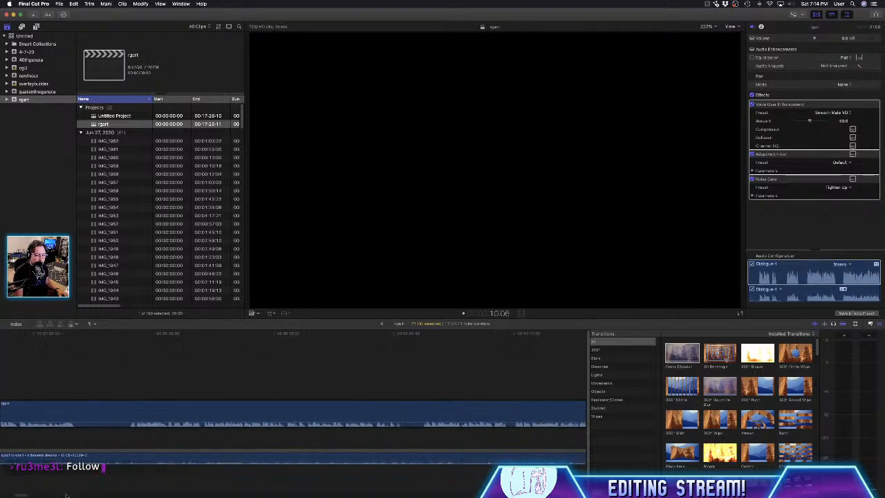
pyautogui.click(67, 495)
pyautogui.click(74, 495)
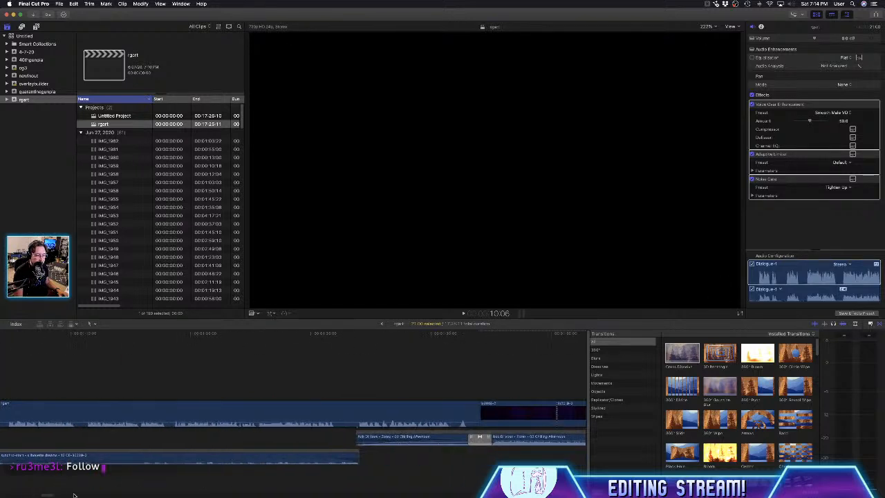
pyautogui.moveTo(50, 495); pyautogui.dragTo(197, 496)
pyautogui.press('space')
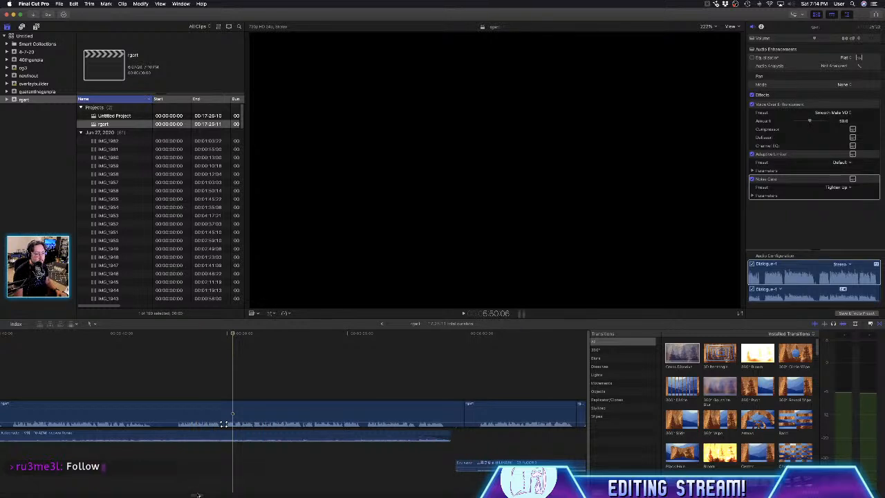
pyautogui.moveTo(198, 495); pyautogui.dragTo(173, 496)
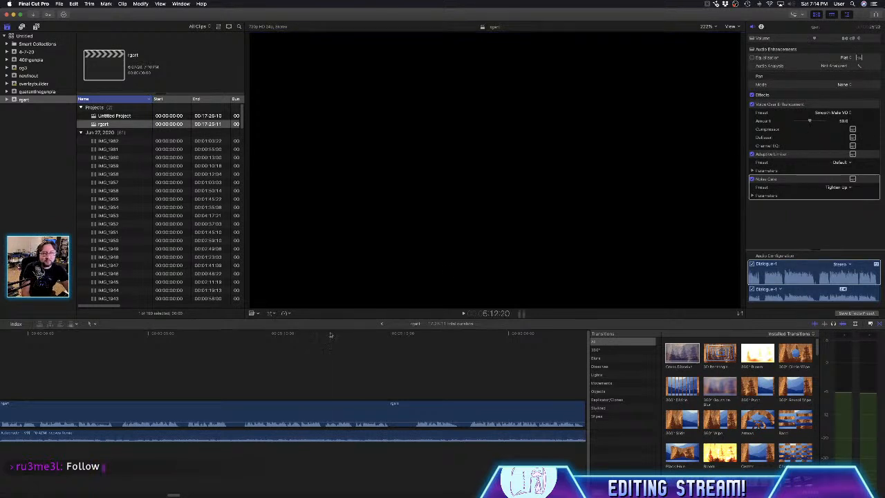
# - Change the rgart project's video format to 1080p HD in its project settings
pyautogui.click(134, 128)
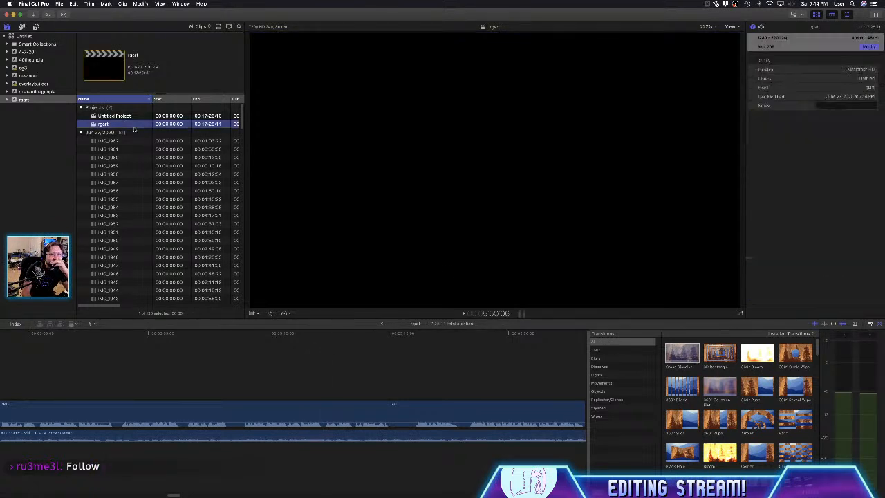
pyautogui.click(869, 47)
pyautogui.click(419, 52)
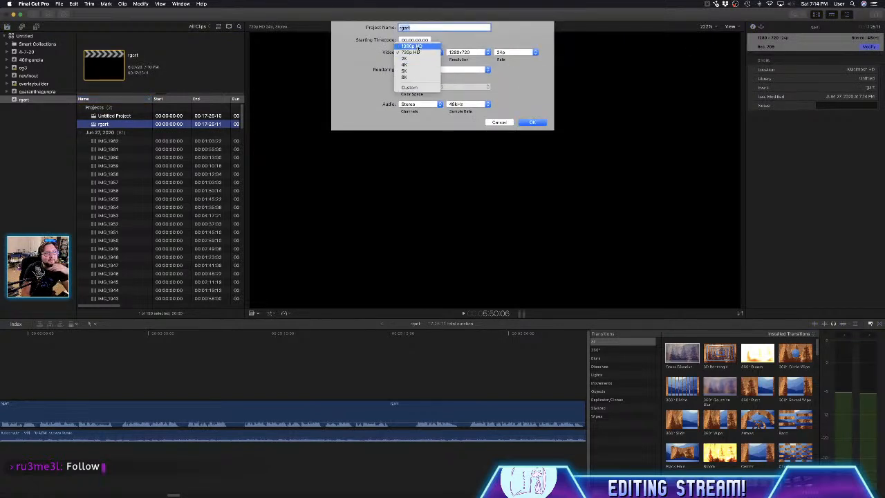
pyautogui.click(418, 46)
pyautogui.click(531, 123)
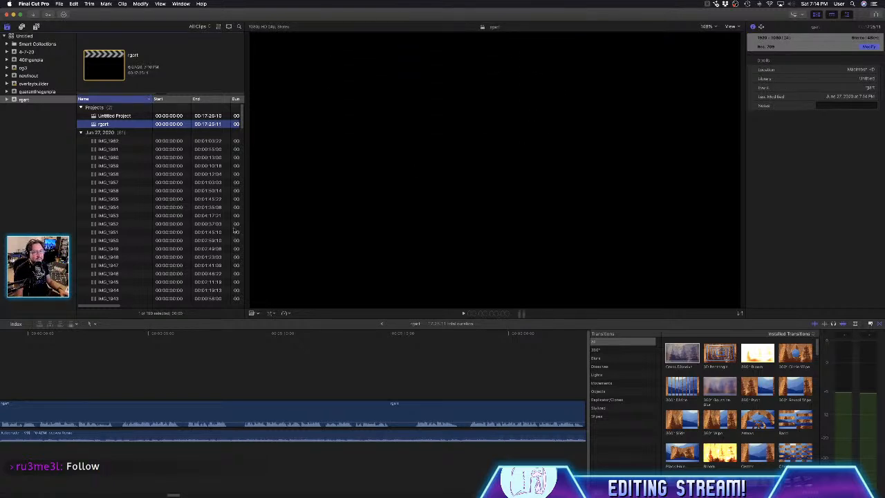
# - Look through the imported footage list and preview the IMG_1899 clip
pyautogui.scroll(-15, 111, 199)
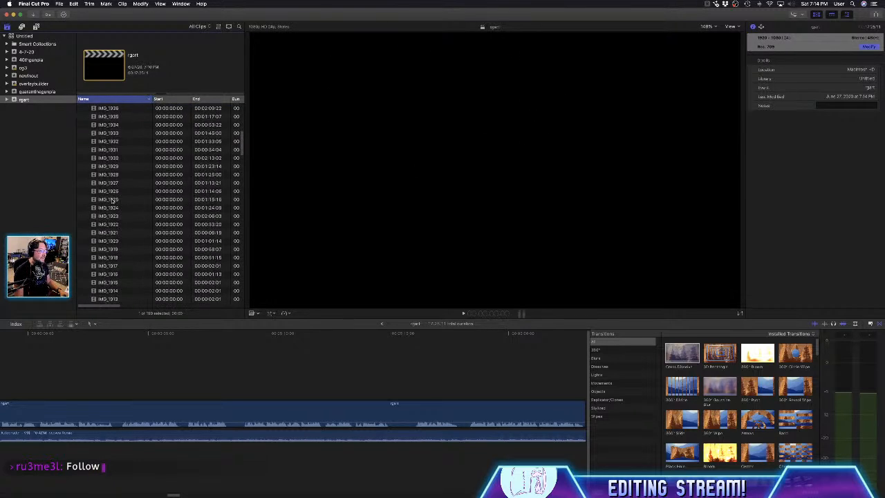
pyautogui.click(118, 135)
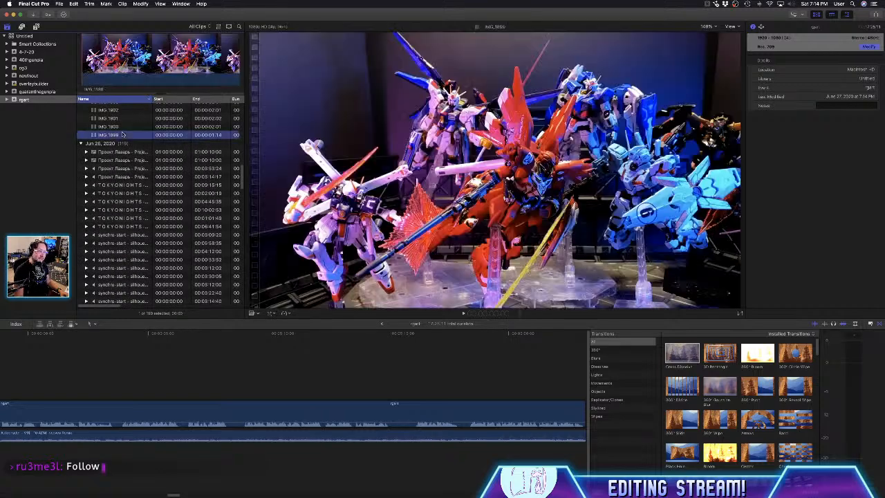
pyautogui.scroll(5, 116, 131)
pyautogui.scroll(8, 115, 131)
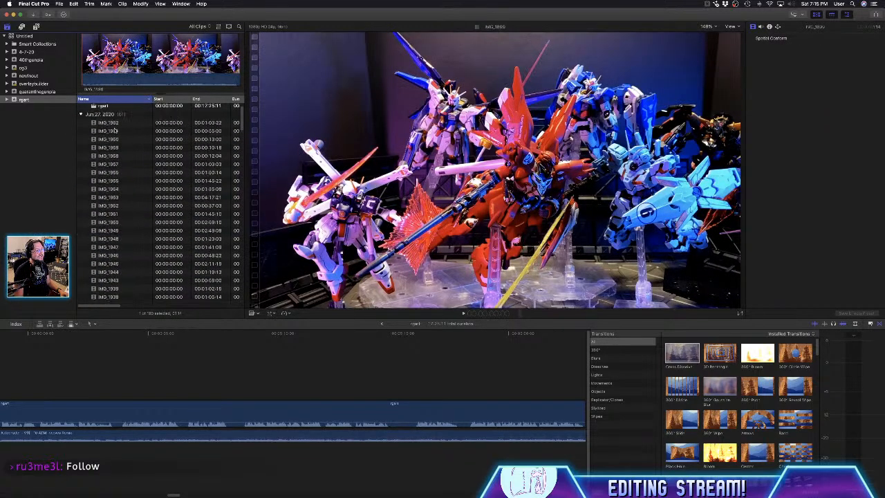
# - Check the beginning of the Untitled Project timeline and reopen the rgart project
pyautogui.click(115, 123)
pyautogui.doubleClick(115, 116)
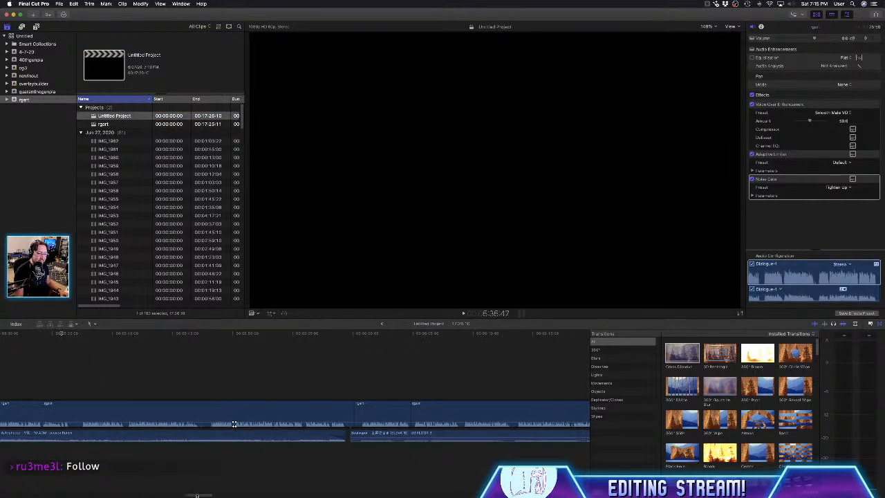
pyautogui.moveTo(197, 495); pyautogui.dragTo(14, 490)
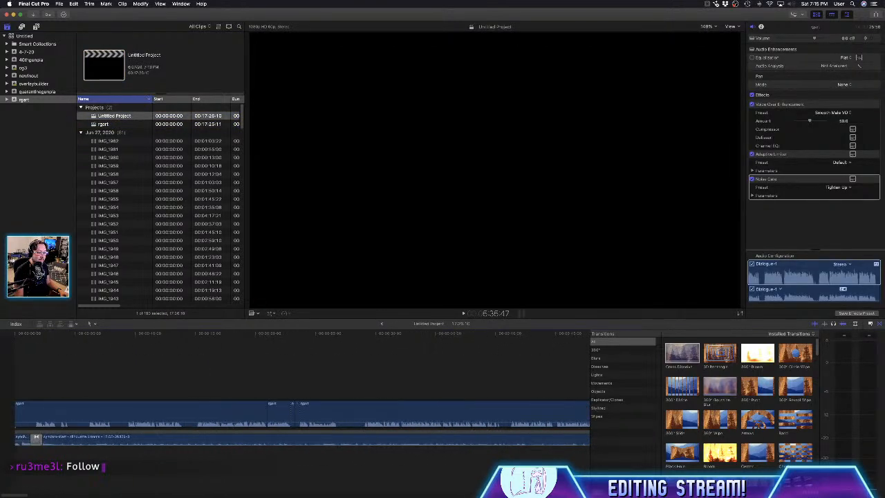
pyautogui.doubleClick(107, 125)
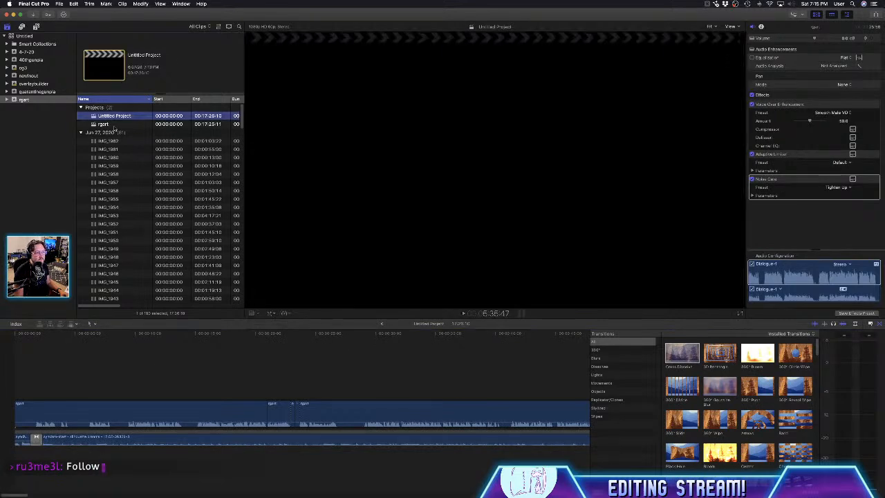
# - Select the marked range of the IMG_1918 footage and bring the rgart timeline back to its start
pyautogui.scroll(-10, 119, 200)
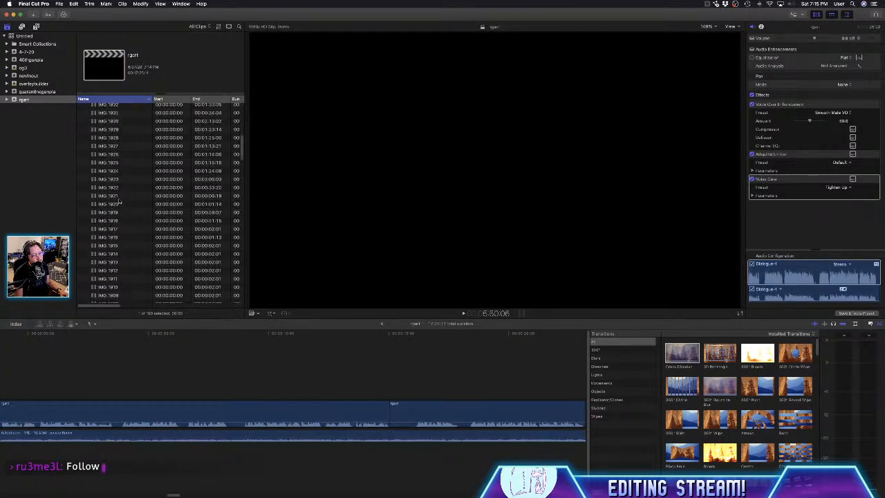
pyautogui.click(119, 202)
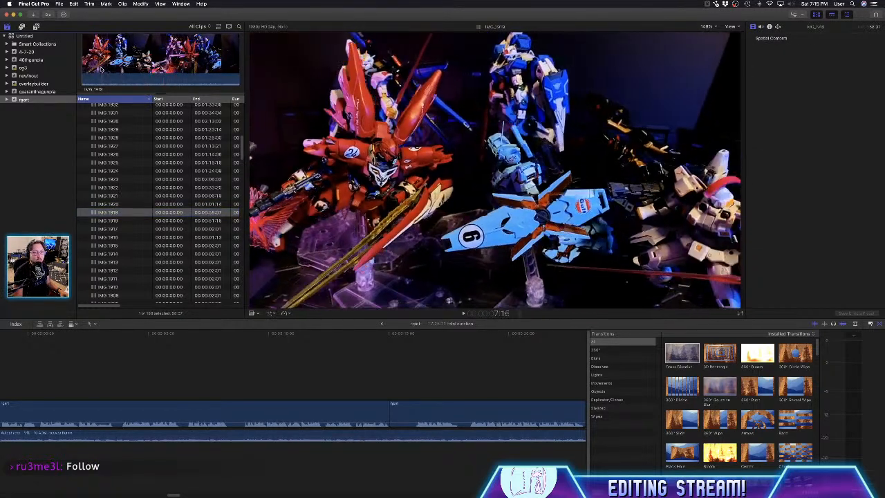
pyautogui.click(128, 220)
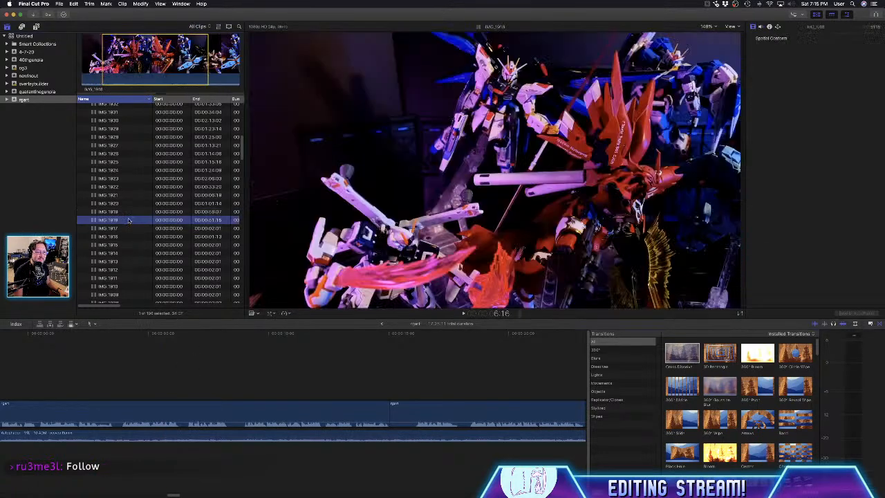
pyautogui.moveTo(169, 63); pyautogui.dragTo(179, 171)
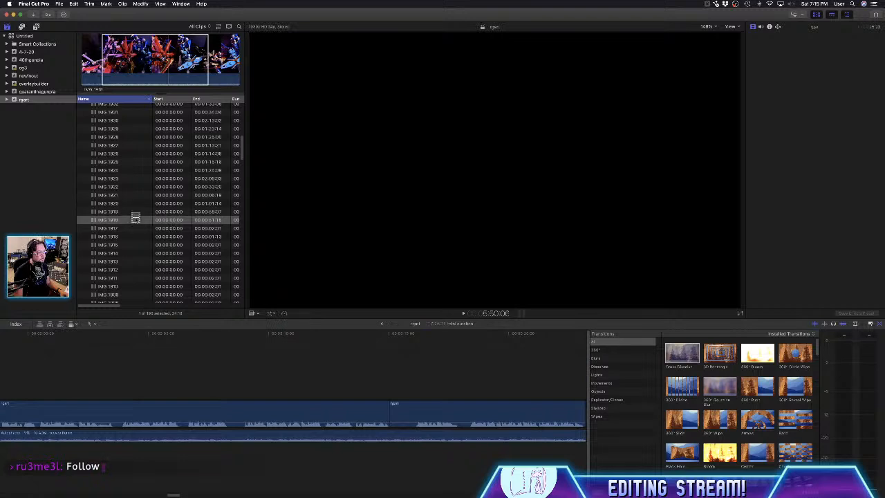
pyautogui.moveTo(175, 495); pyautogui.dragTo(11, 496)
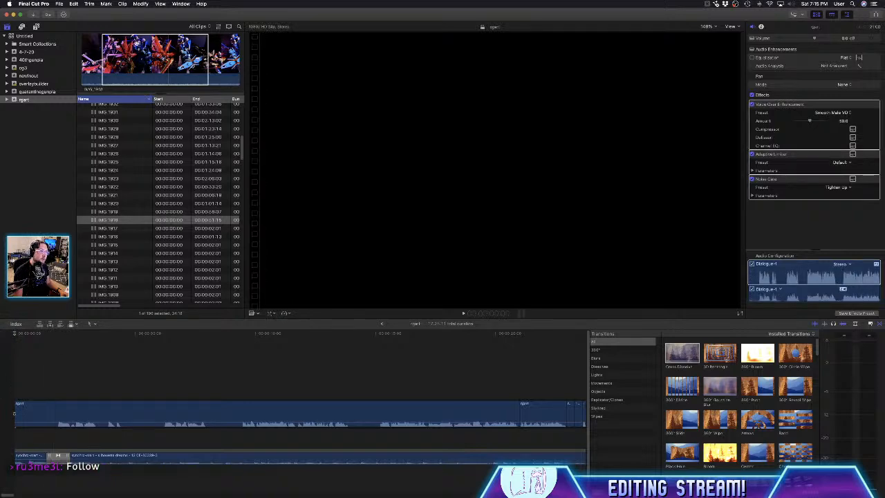
pyautogui.moveTo(136, 47); pyautogui.dragTo(163, 47)
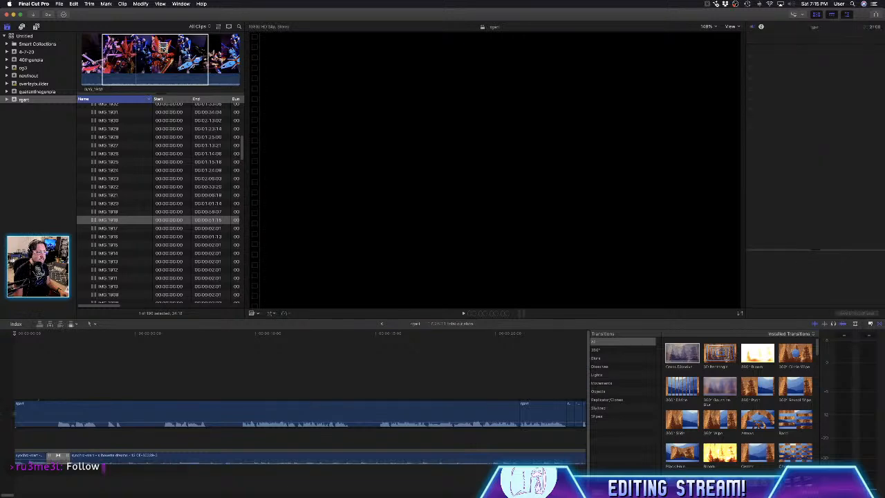
pyautogui.click(163, 47)
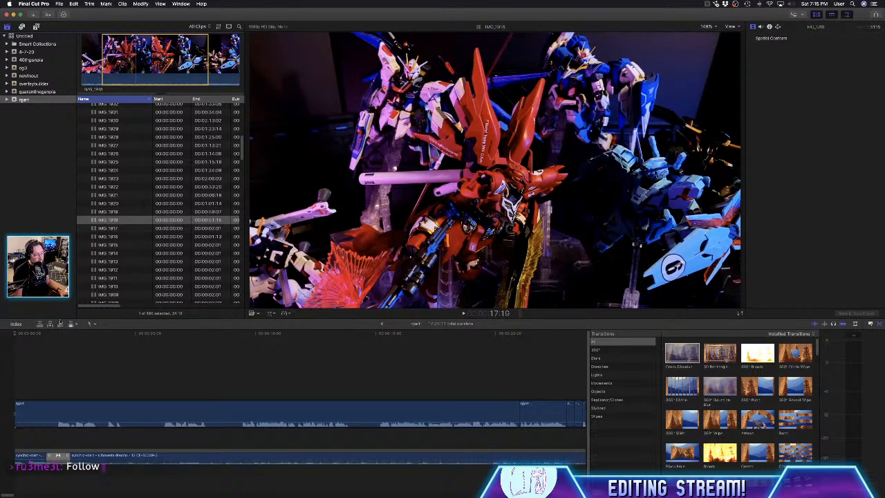
# - Try connecting and inserting the IMG_1918 range near the start of the rgart voice-over, undoing each edit
pyautogui.scroll(3, 54, 330)
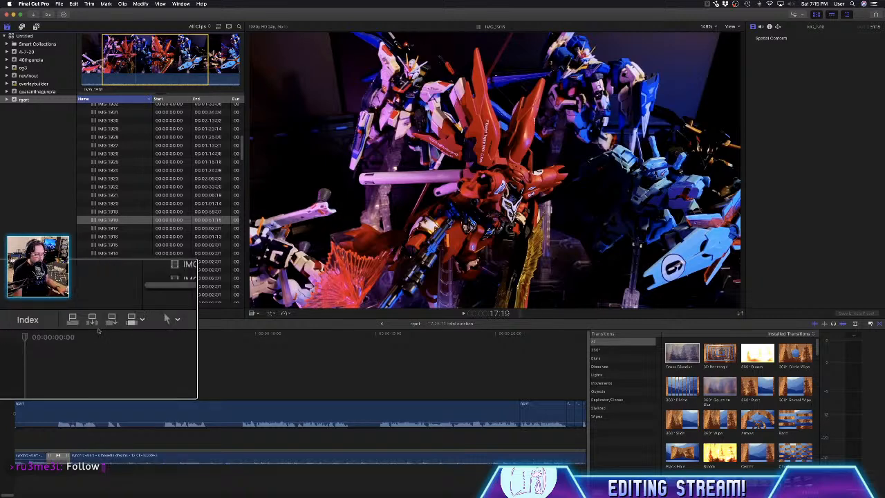
pyautogui.scroll(1, 98, 331)
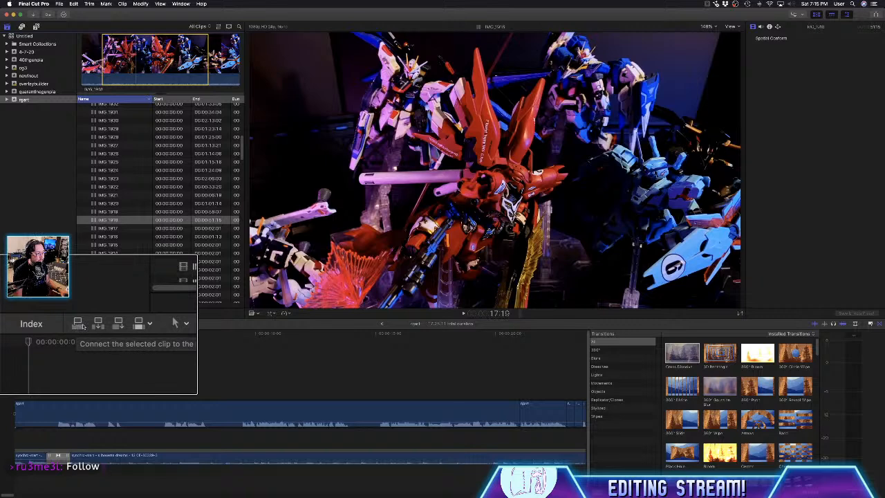
pyautogui.click(49, 404)
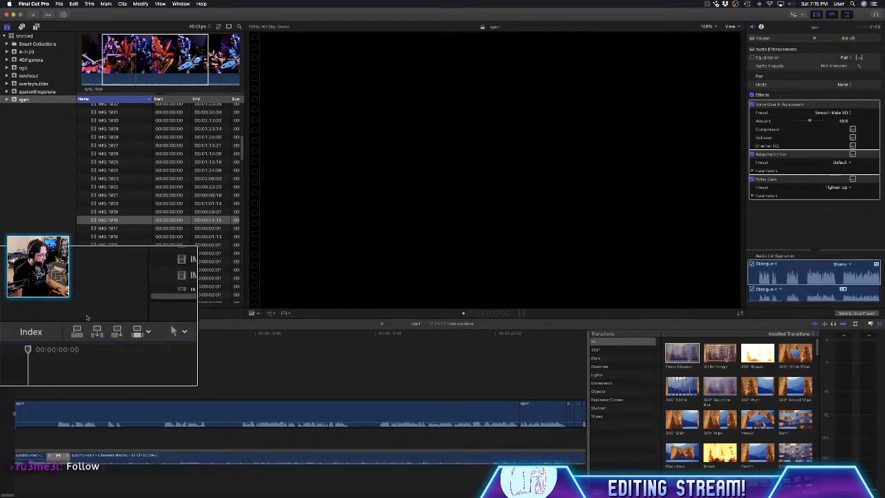
pyautogui.scroll(-5, 44, 319)
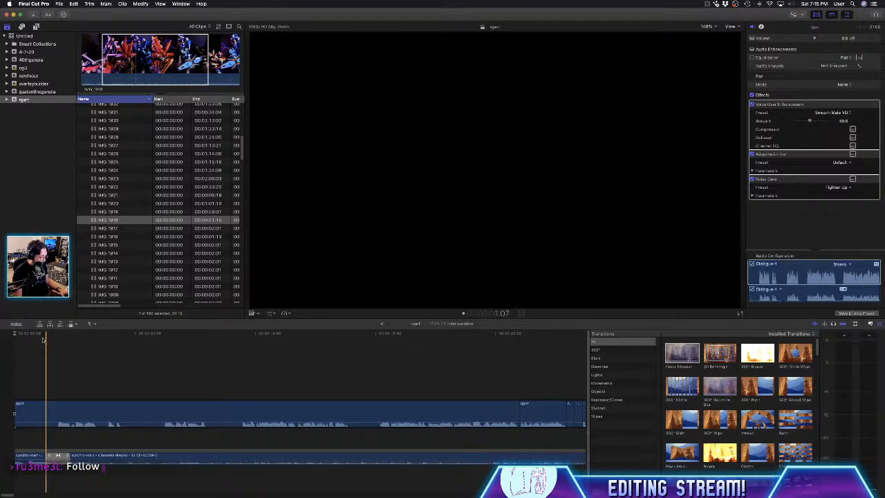
pyautogui.press('q')
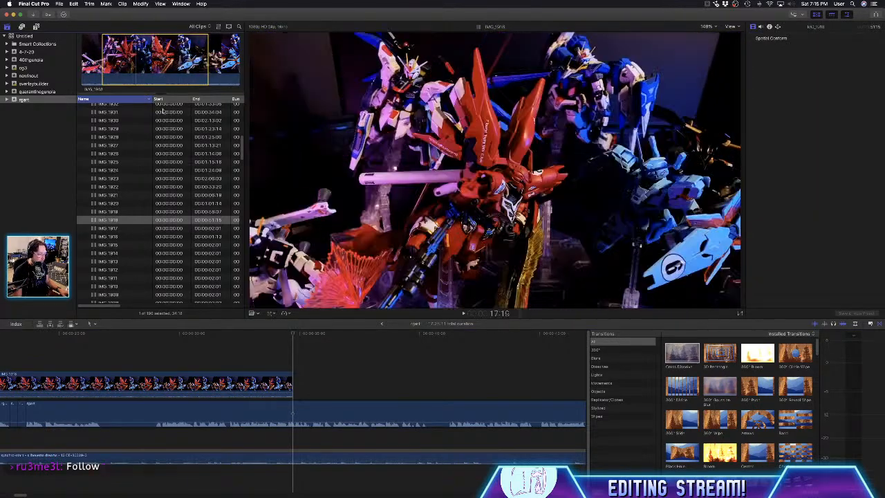
pyautogui.press('super+z')
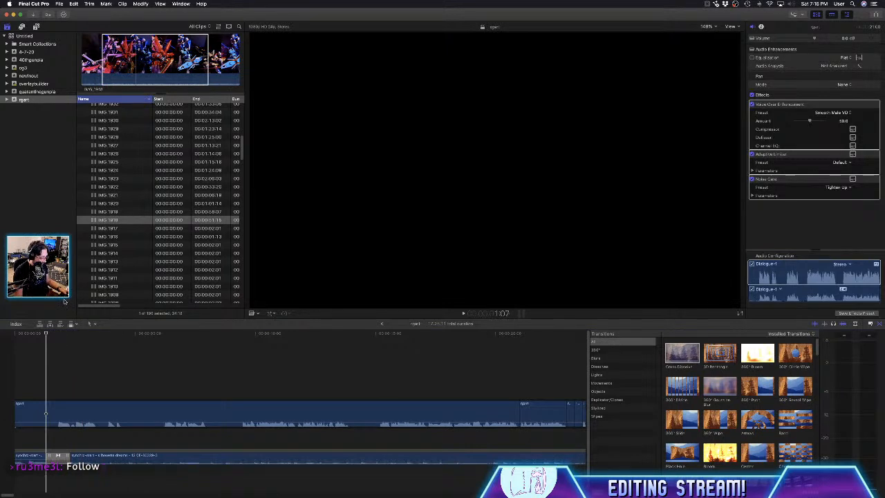
pyautogui.click(292, 413)
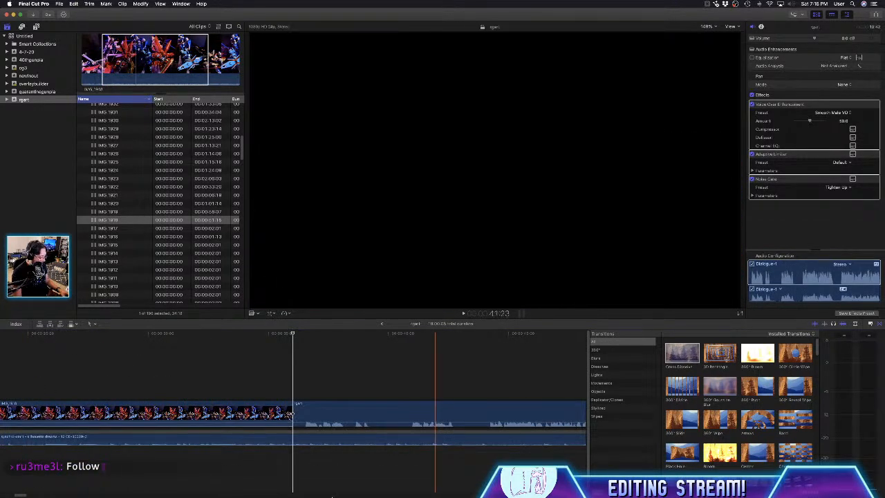
pyautogui.press('super+z')
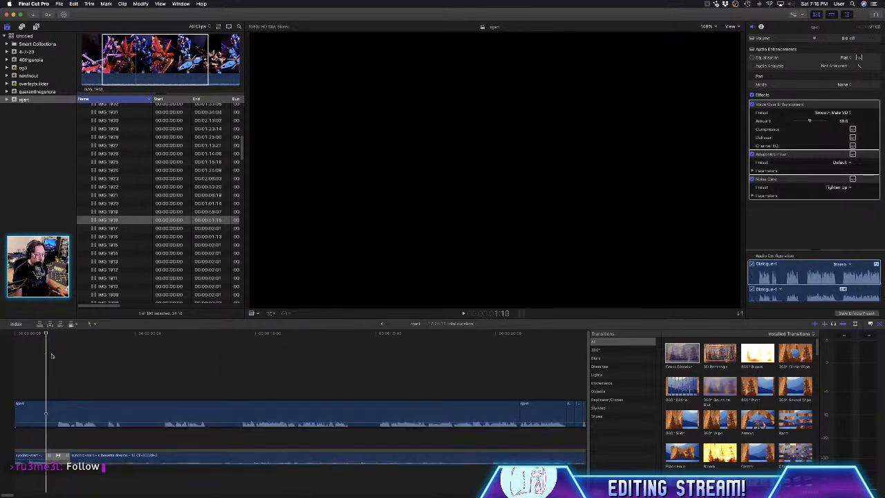
# - Connect the IMG_1918 range above the voice-over at the timeline start and shift it to begin with the opening music dissolve
pyautogui.click(407, 415)
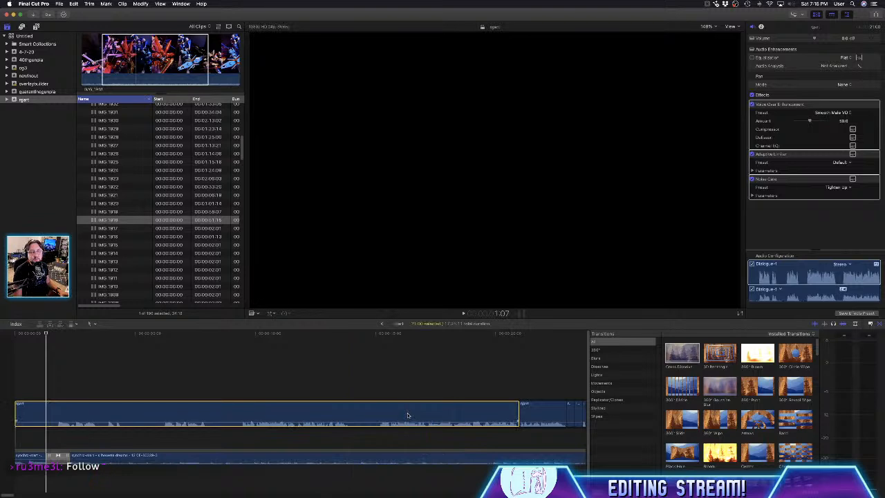
pyautogui.click(70, 366)
pyautogui.click(17, 375)
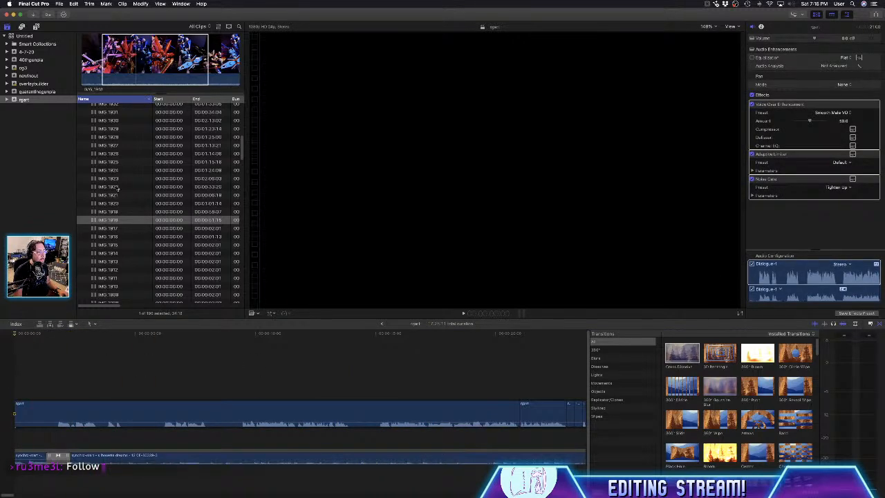
pyautogui.press('q')
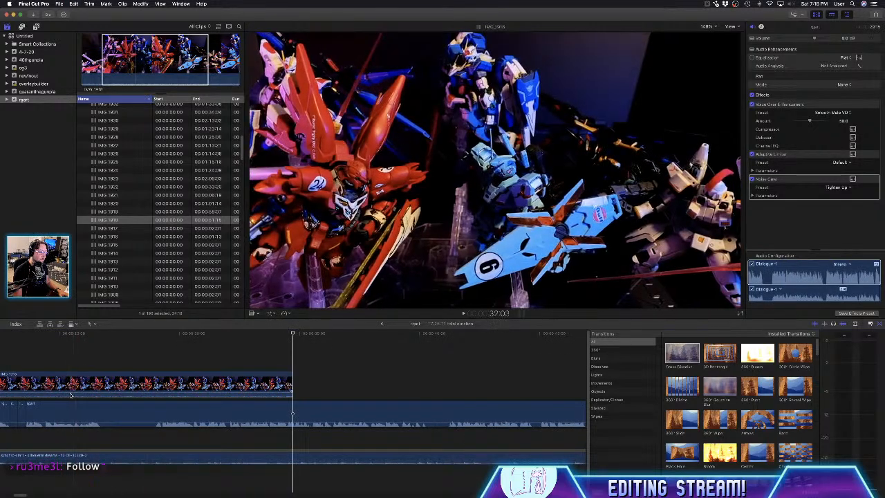
pyautogui.moveTo(21, 496); pyautogui.dragTo(5, 495)
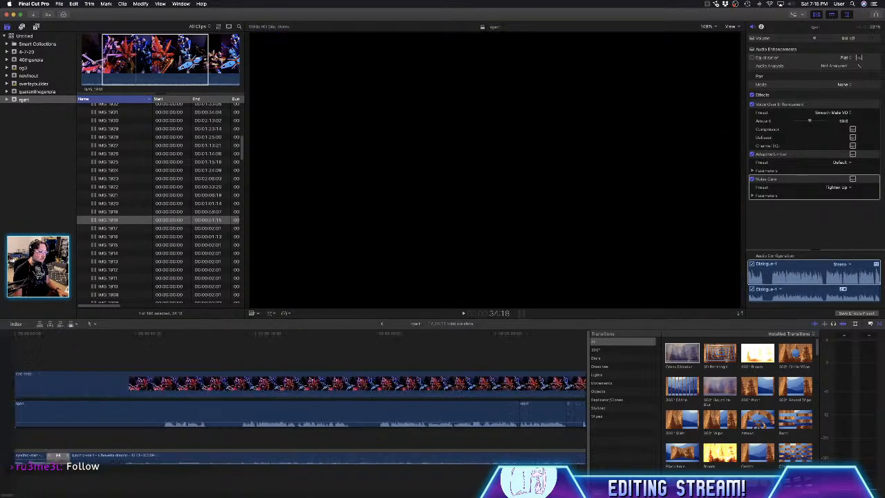
pyautogui.moveTo(131, 381); pyautogui.dragTo(89, 388)
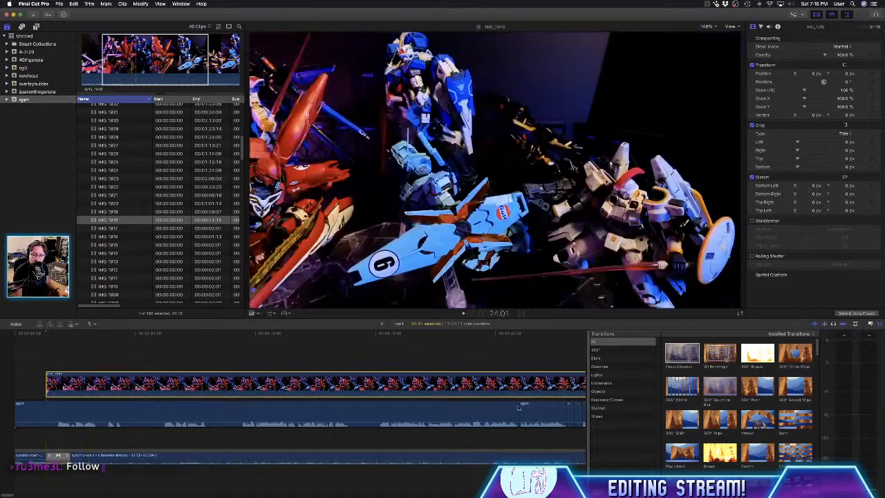
# - Add a Cross Dissolve to the IMG_1918 clip on the timeline and set the clip's speed to 2x
pyautogui.moveTo(685, 358); pyautogui.dragTo(446, 385)
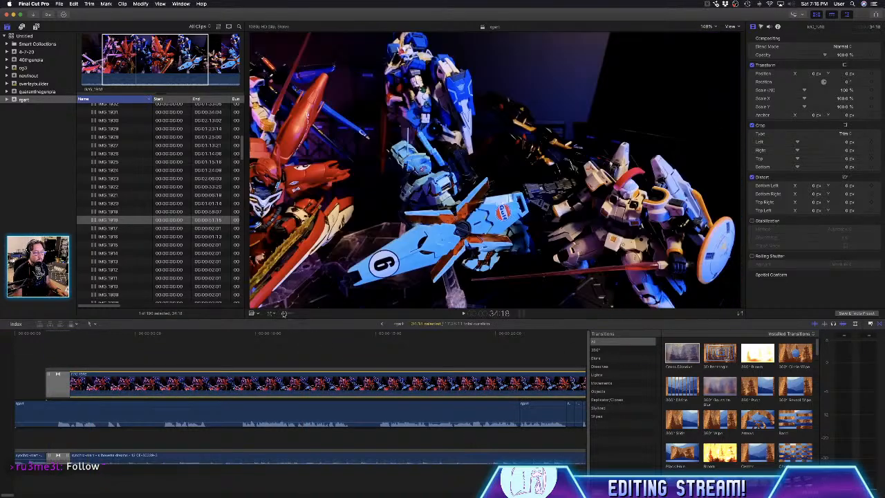
pyautogui.click(284, 313)
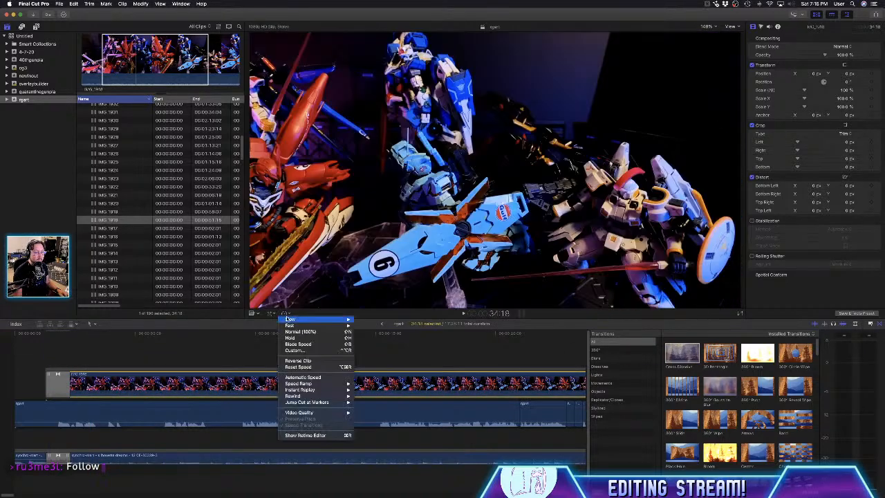
pyautogui.moveTo(346, 325)
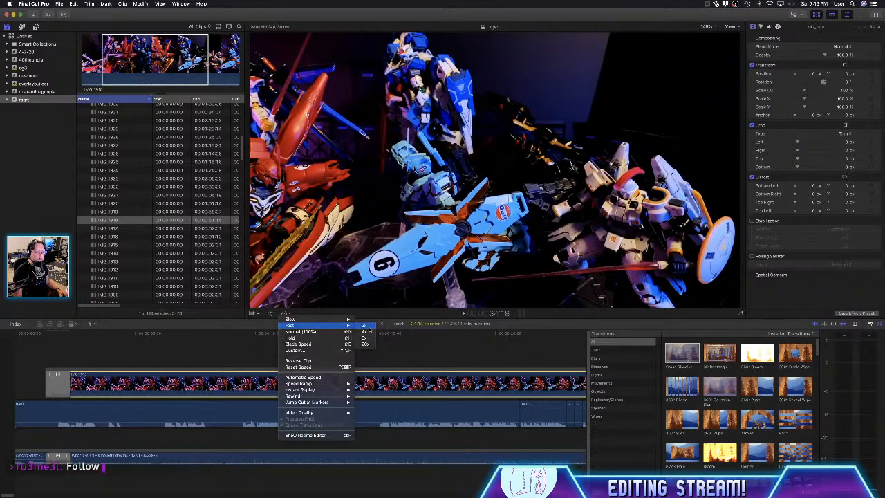
pyautogui.click(367, 326)
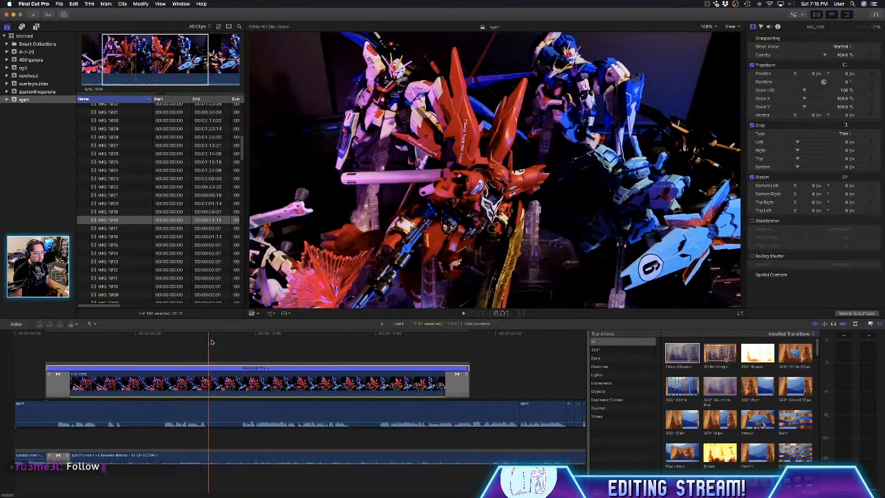
# - Play back the sped-up IMG_1918 clip and retime it faster so it ends at about 15 seconds on the timeline
pyautogui.click(236, 339)
pyautogui.press('space')
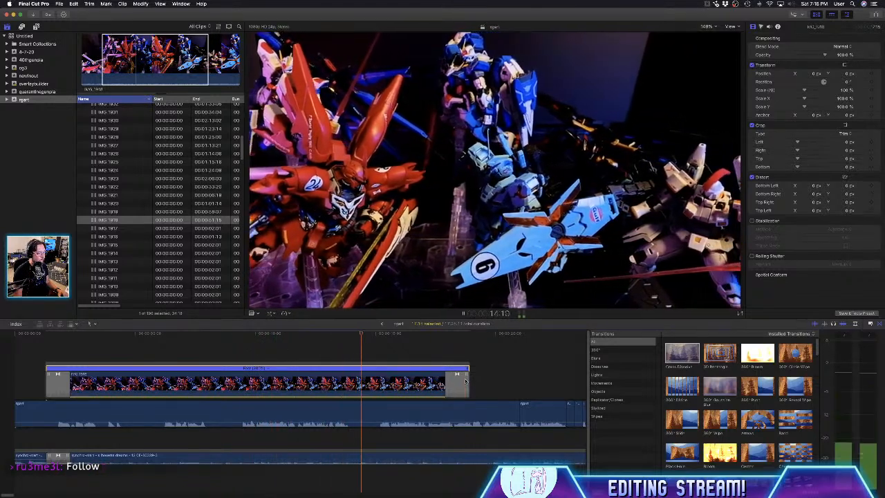
pyautogui.press('space')
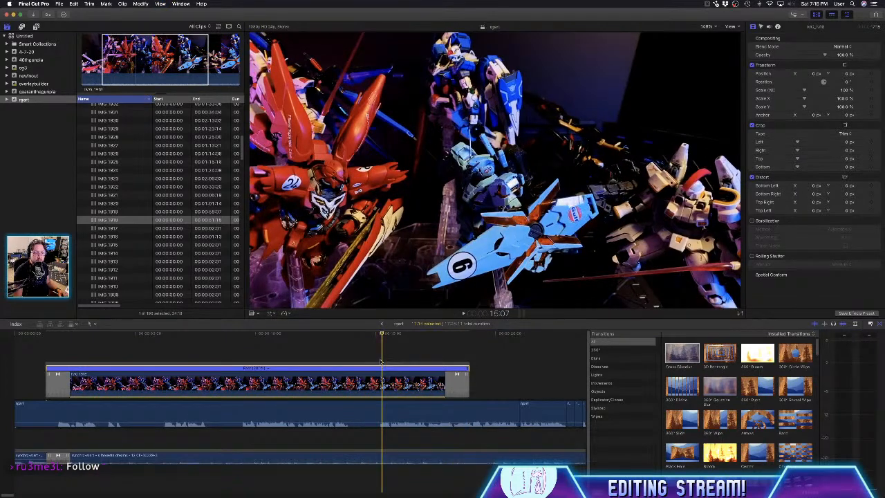
pyautogui.click(381, 361)
pyautogui.moveTo(382, 337); pyautogui.dragTo(379, 336)
pyautogui.moveTo(468, 374); pyautogui.dragTo(380, 374)
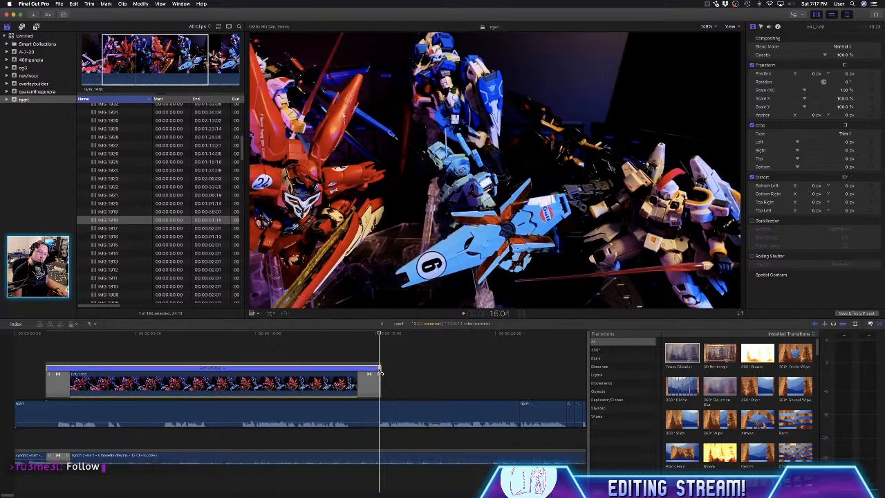
# - Delete the dissolve at the end of the IMG_1918 clip and play back the clip's ending
pyautogui.click(370, 385)
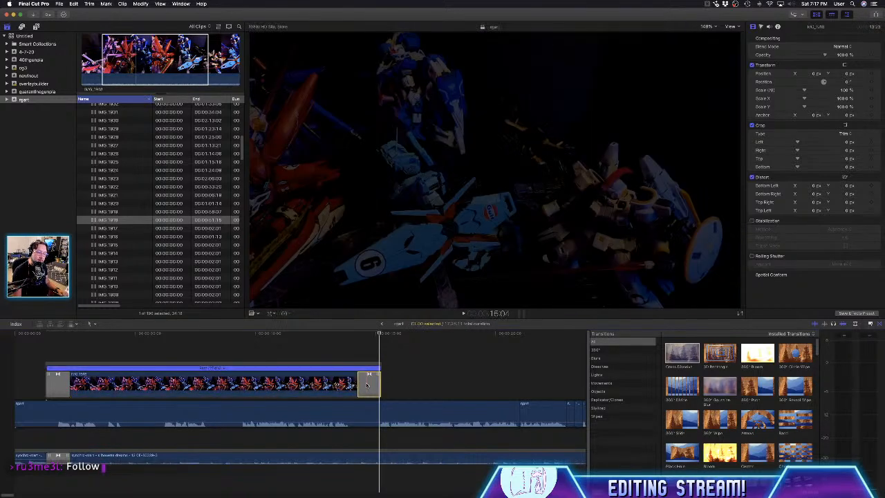
pyautogui.press('BackSpace')
pyautogui.click(217, 377)
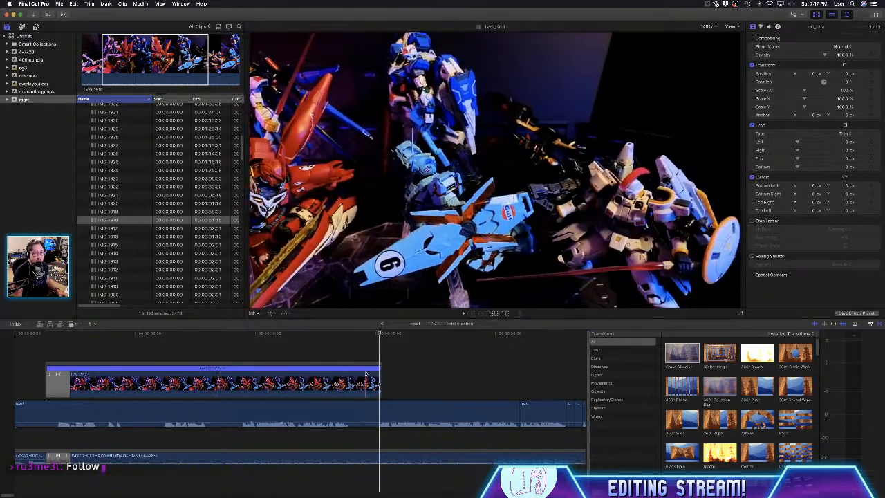
pyautogui.press('space')
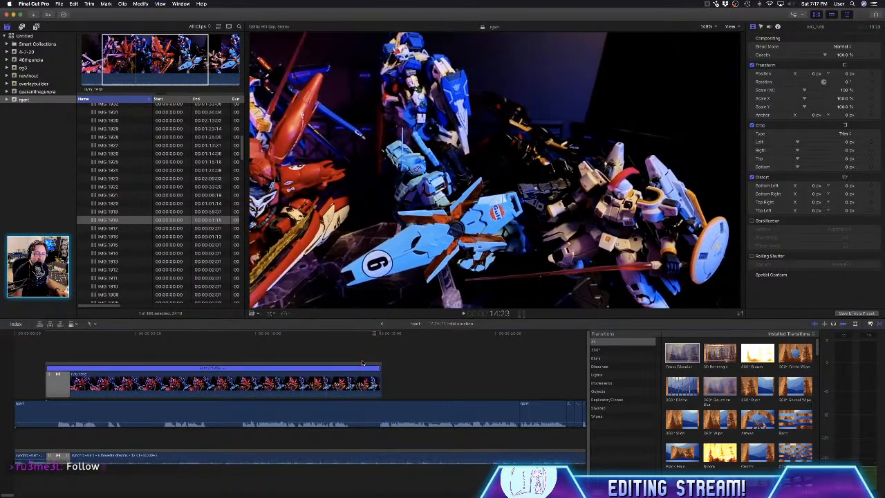
pyautogui.press('space')
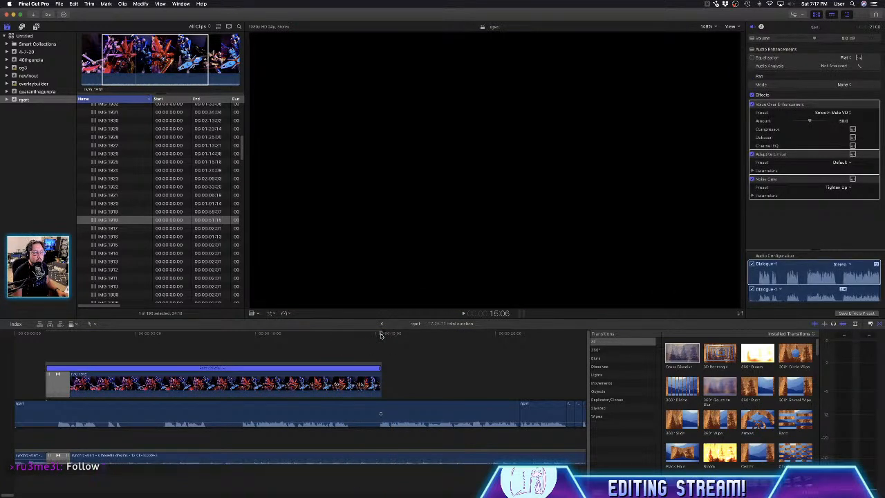
# - Browse the footage up to IMG_1932 and connect its marked range directly after the IMG_1918 clip
pyautogui.click(125, 213)
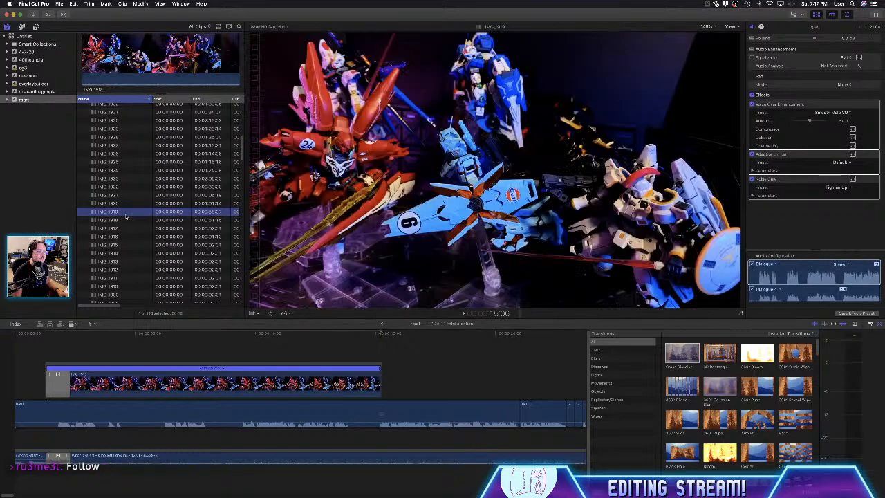
pyautogui.press('Up')
pyautogui.press('Up')
pyautogui.press('Up')
pyautogui.press('Up')
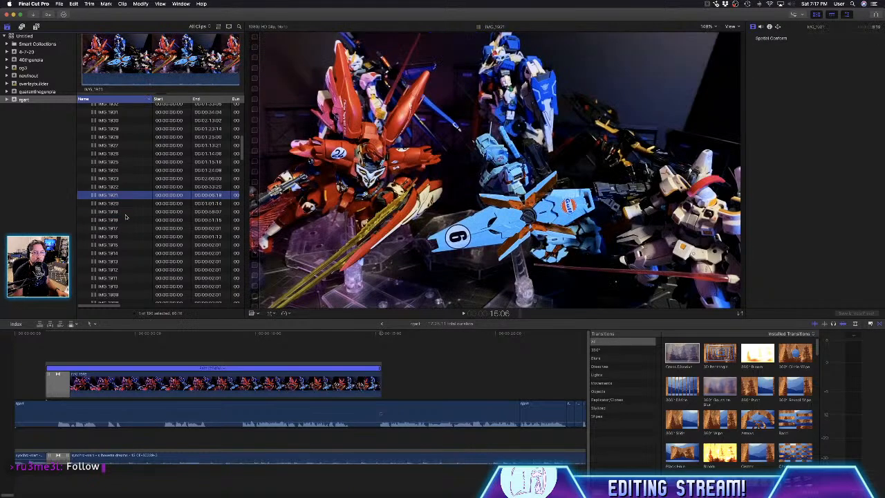
pyautogui.press('Up')
pyautogui.press('Up')
pyautogui.press('Up')
pyautogui.press('Up')
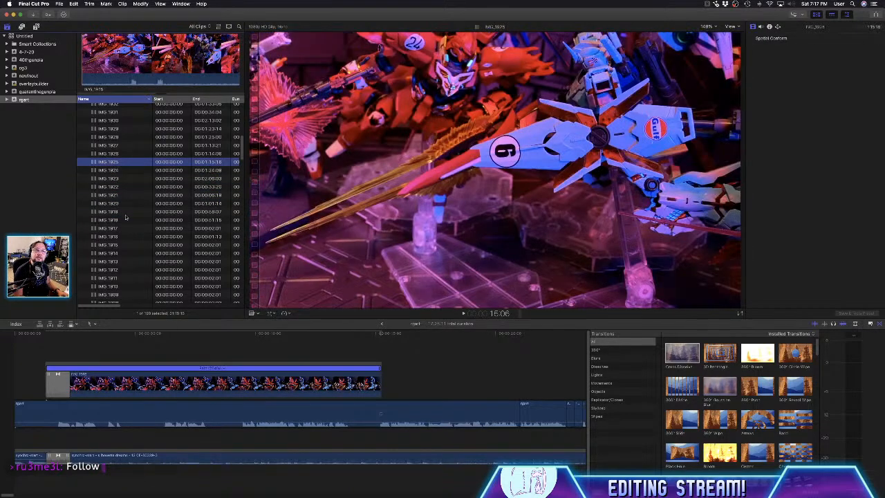
pyautogui.press('Up')
pyautogui.press('Up')
pyautogui.press('Up')
pyautogui.press('Up')
pyautogui.press('Up')
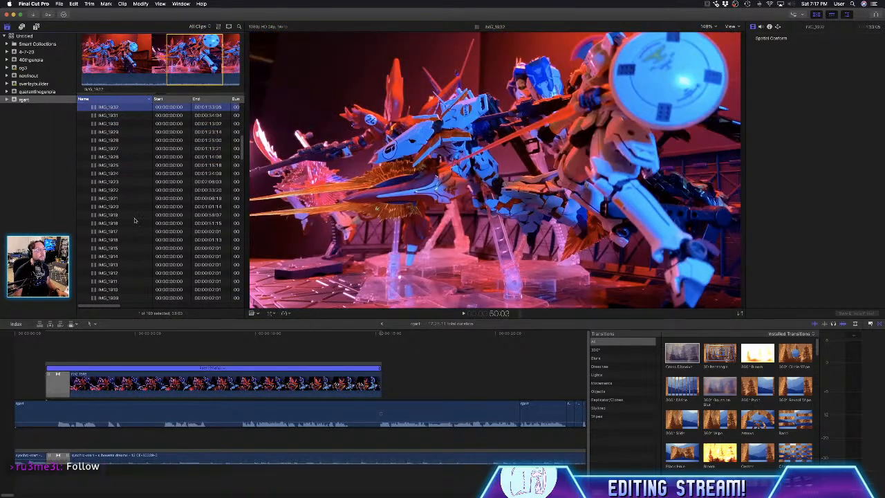
pyautogui.moveTo(196, 51); pyautogui.dragTo(409, 374)
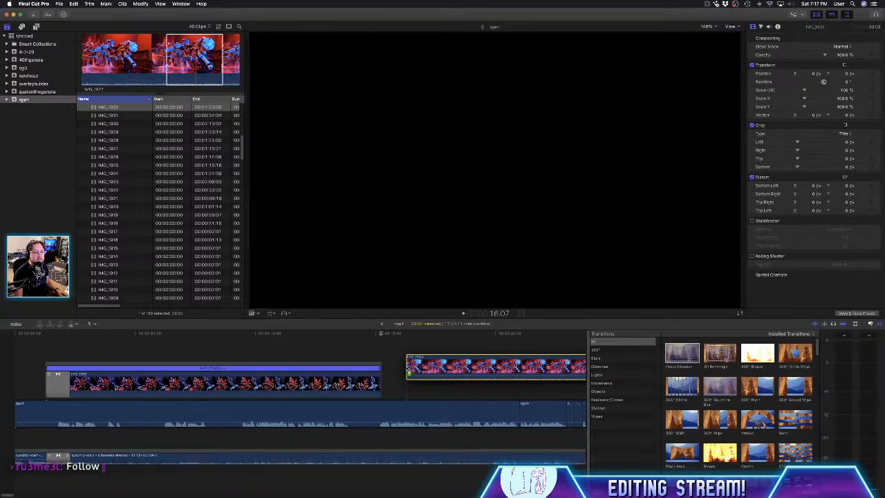
pyautogui.moveTo(408, 373); pyautogui.dragTo(400, 391)
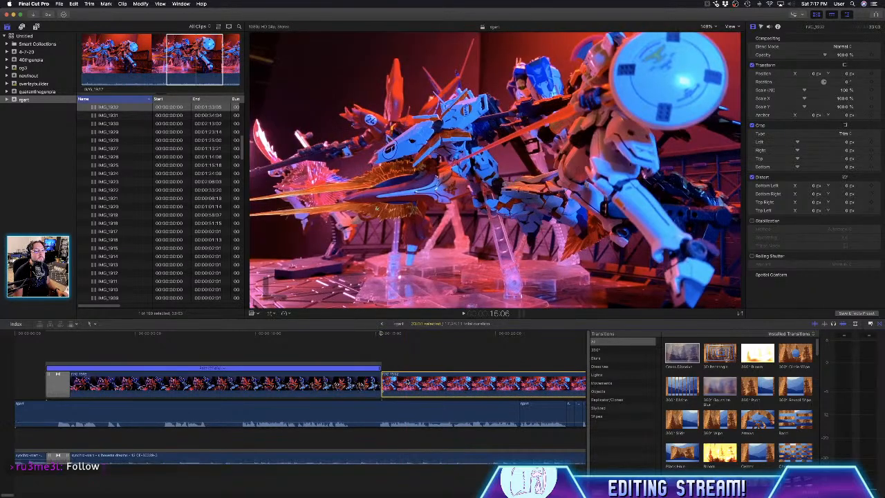
# - Play the start of the IMG_1932 clip and trim off its first 16 frames, keeping it adjoining IMG_1918
pyautogui.click(407, 383)
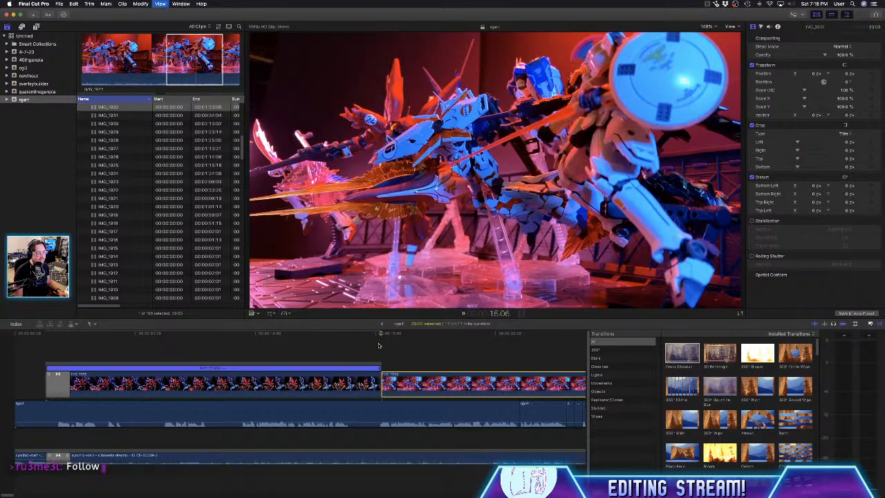
pyautogui.press('space')
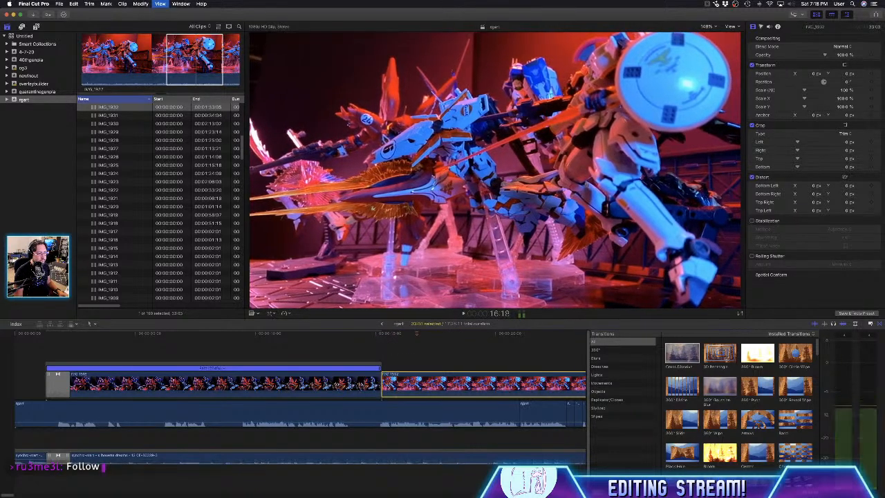
pyautogui.moveTo(382, 384); pyautogui.dragTo(399, 386)
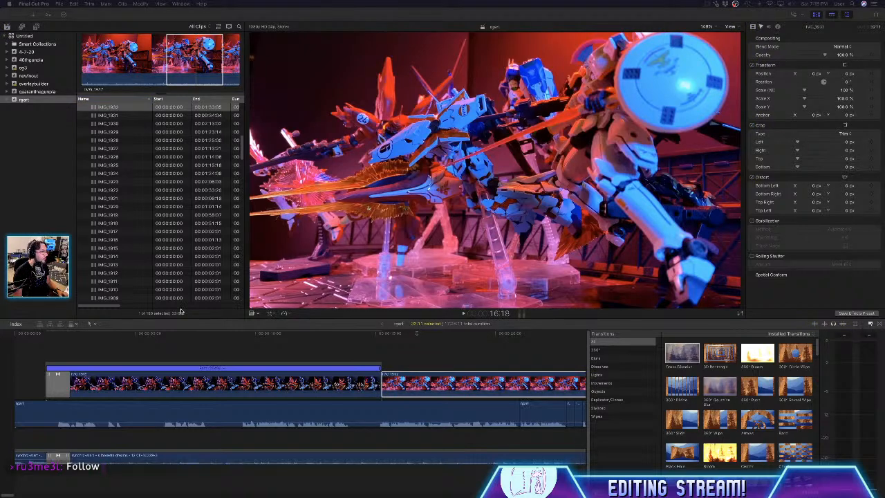
pyautogui.click(418, 351)
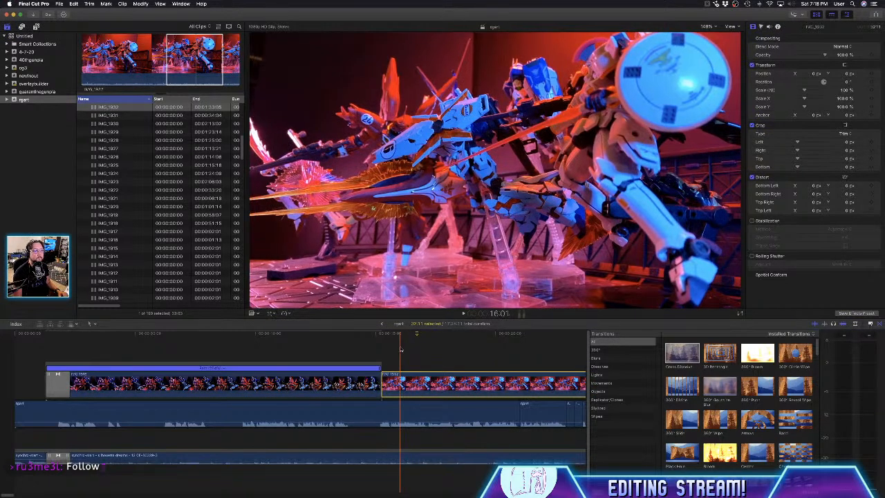
pyautogui.click(400, 352)
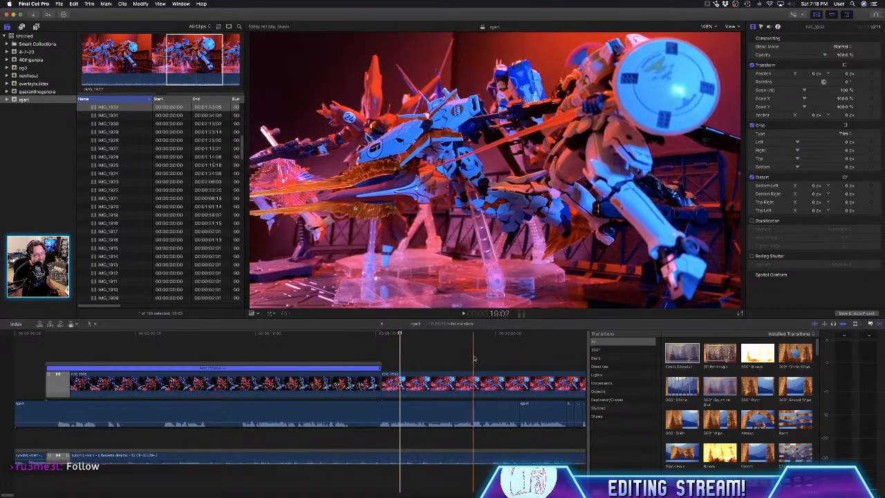
pyautogui.click(538, 361)
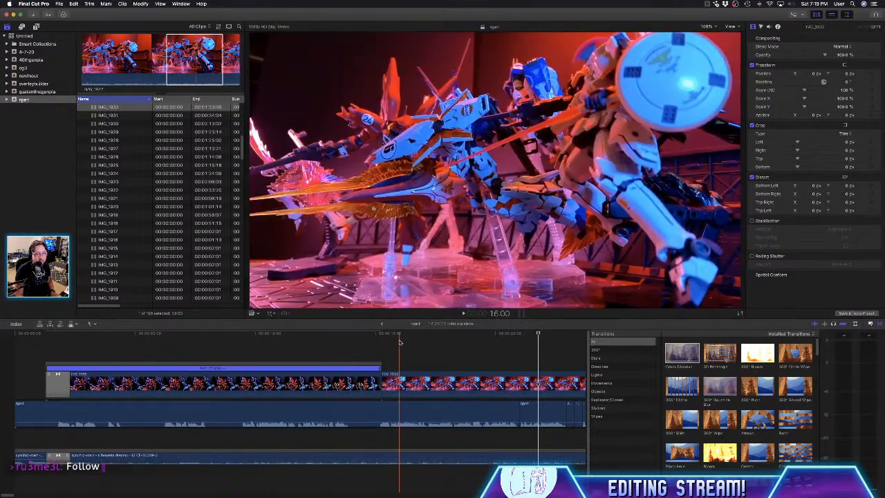
# - Try to match the color of the IMG_1918 clip to a frame of the IMG_1932 clip with Match Color
pyautogui.click(337, 383)
pyautogui.click(337, 383)
pyautogui.press('space')
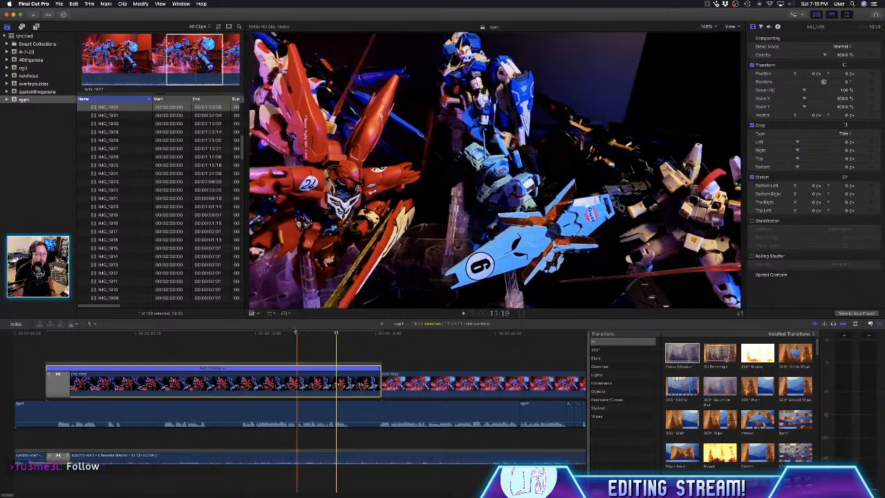
pyautogui.press('space')
pyautogui.click(270, 313)
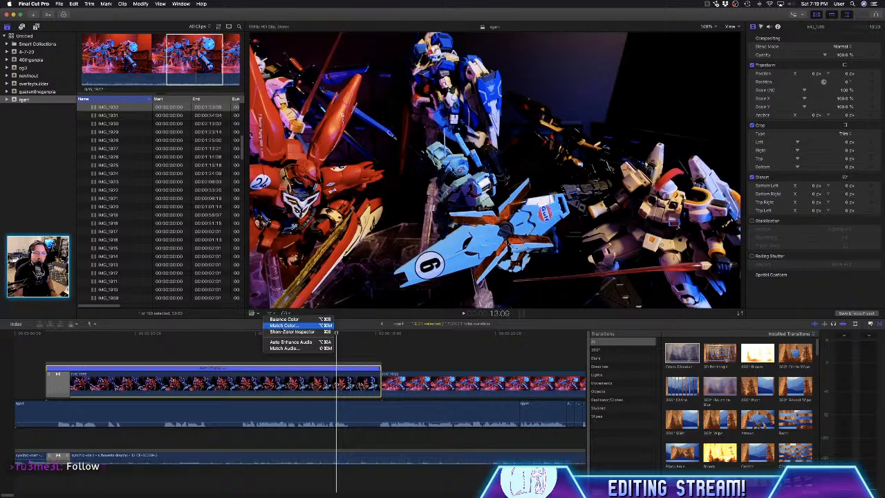
pyautogui.click(283, 325)
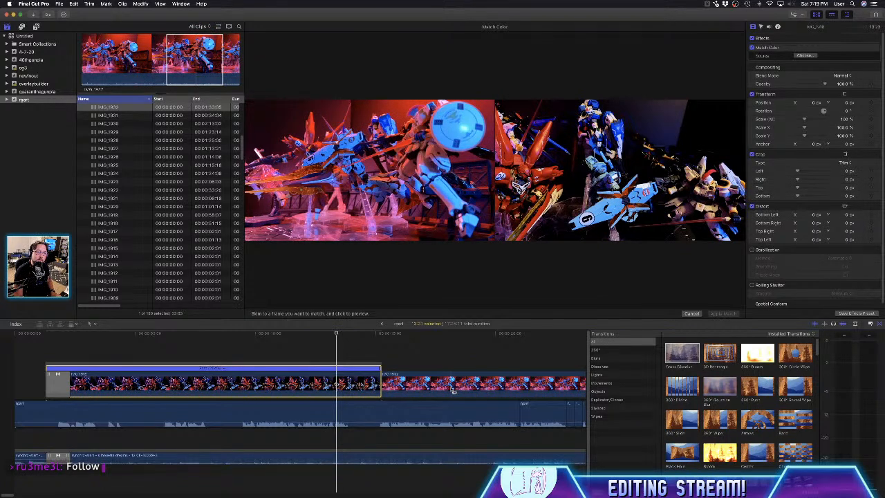
pyautogui.click(453, 390)
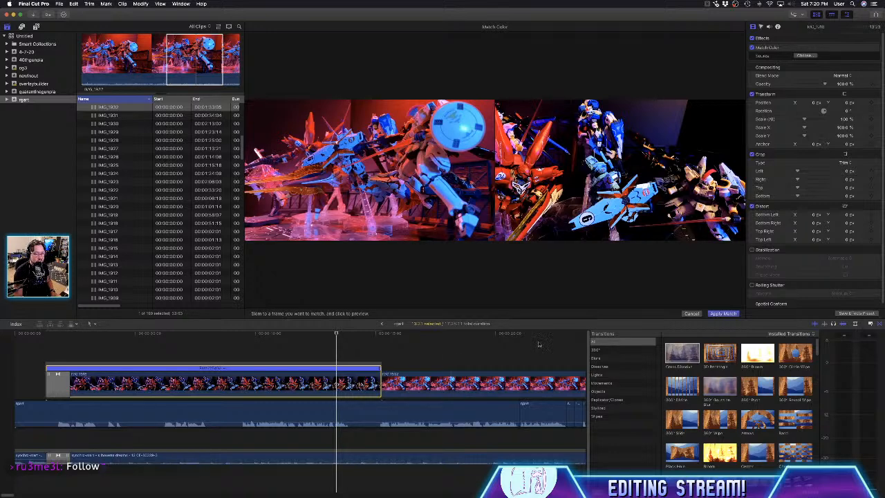
pyautogui.click(723, 313)
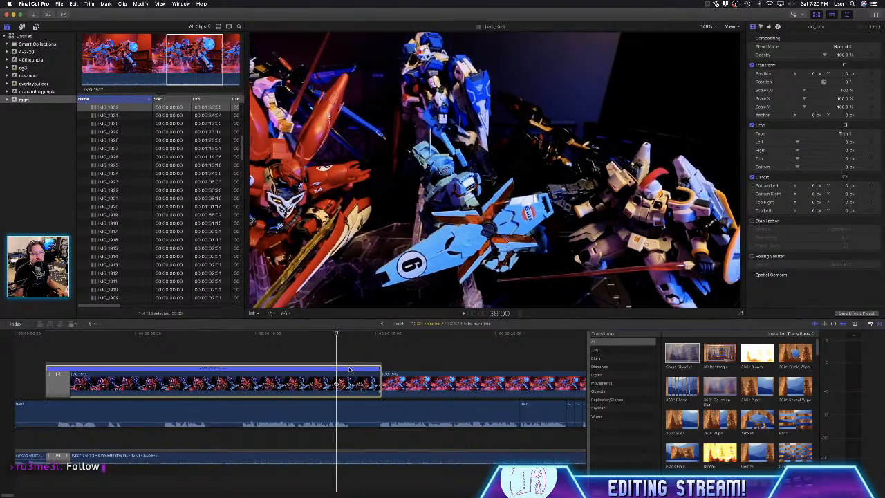
# - Connect a Gradient generator above the IMG_1918 clip and extend it to span the clip's full length
pyautogui.click(232, 346)
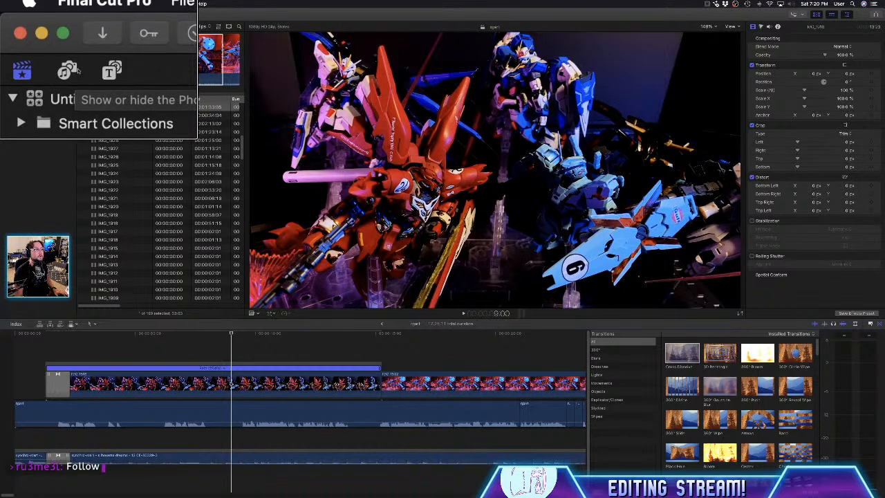
pyautogui.click(42, 31)
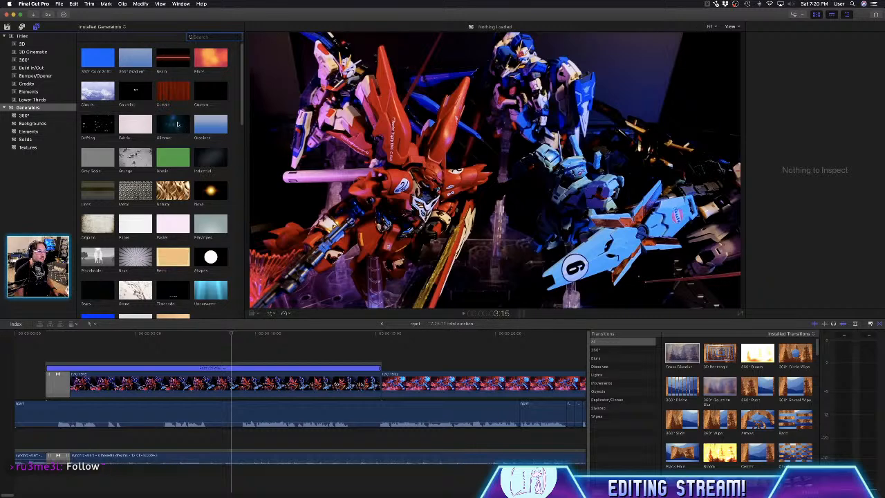
pyautogui.click(204, 91)
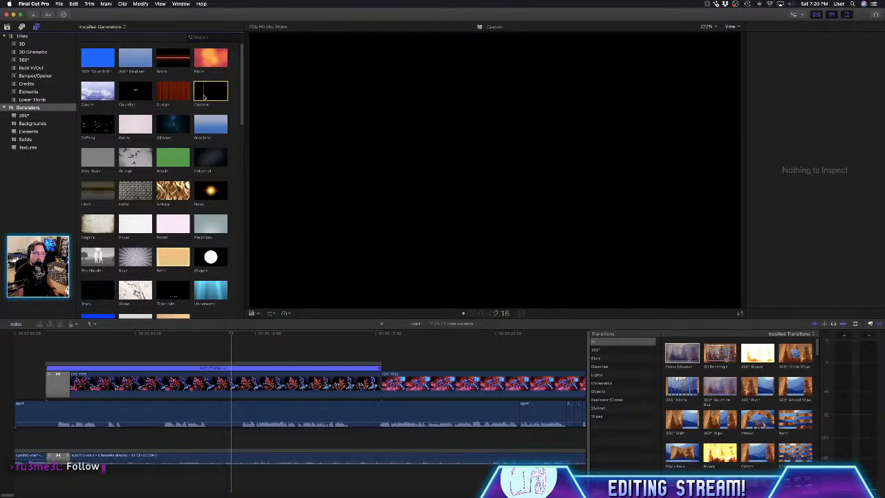
pyautogui.click(210, 124)
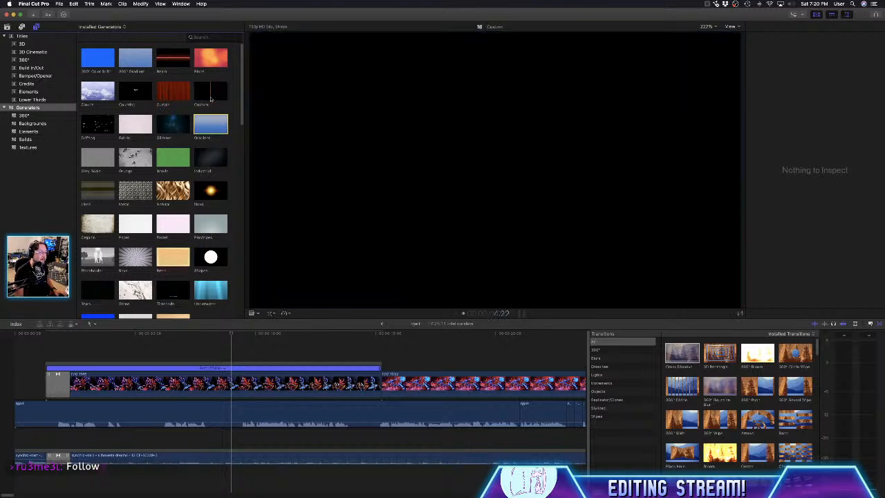
pyautogui.click(211, 99)
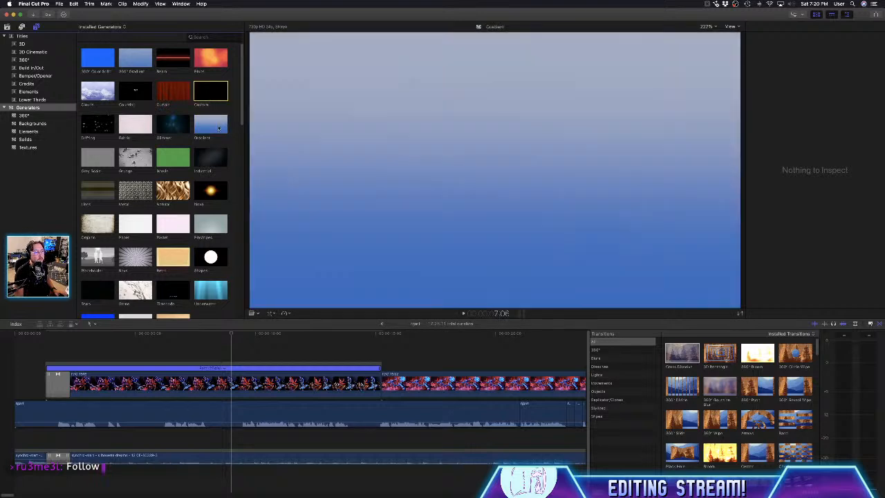
pyautogui.moveTo(219, 128); pyautogui.dragTo(48, 349)
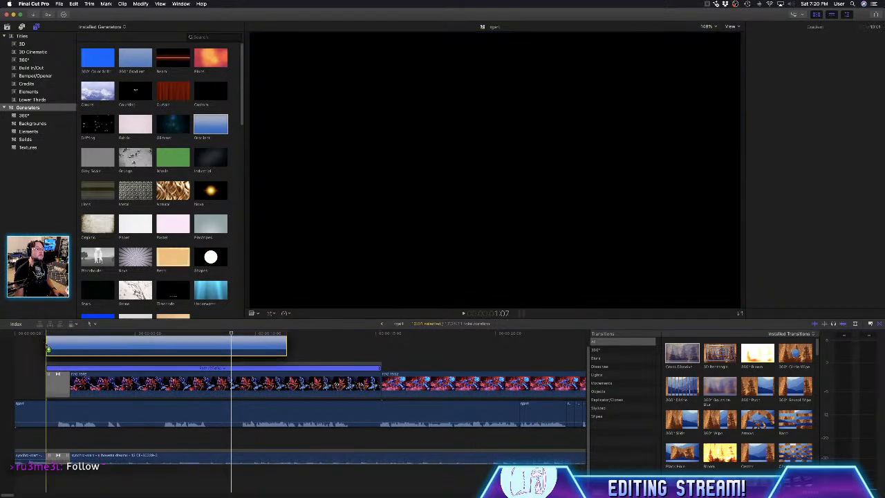
pyautogui.moveTo(288, 346); pyautogui.dragTo(381, 356)
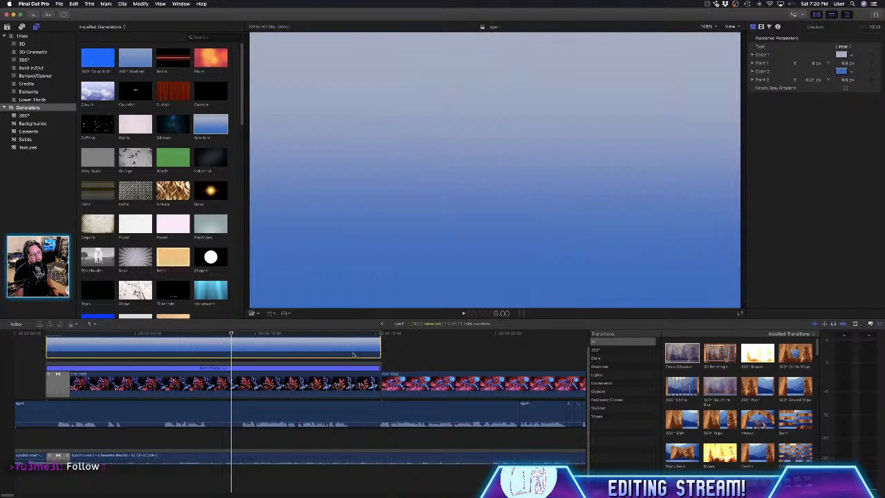
# - Set the gradient's Color 1 to red and its Color 2 to a pale gray
pyautogui.click(840, 55)
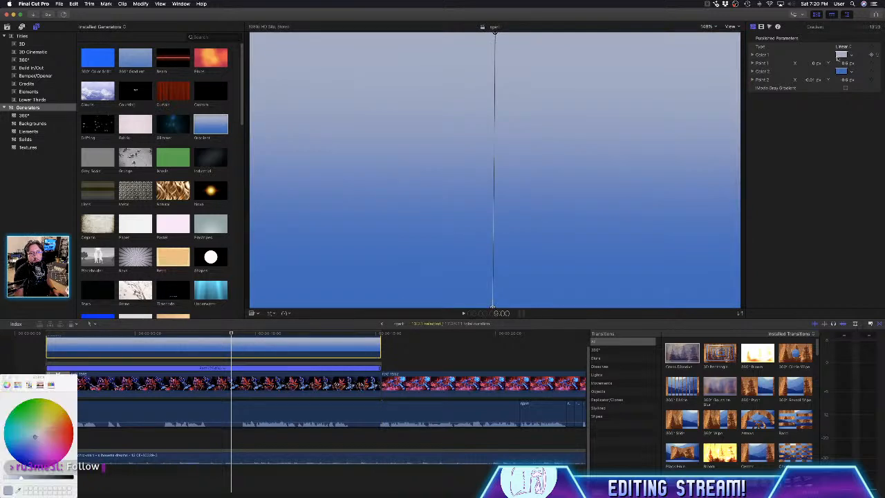
pyautogui.click(72, 434)
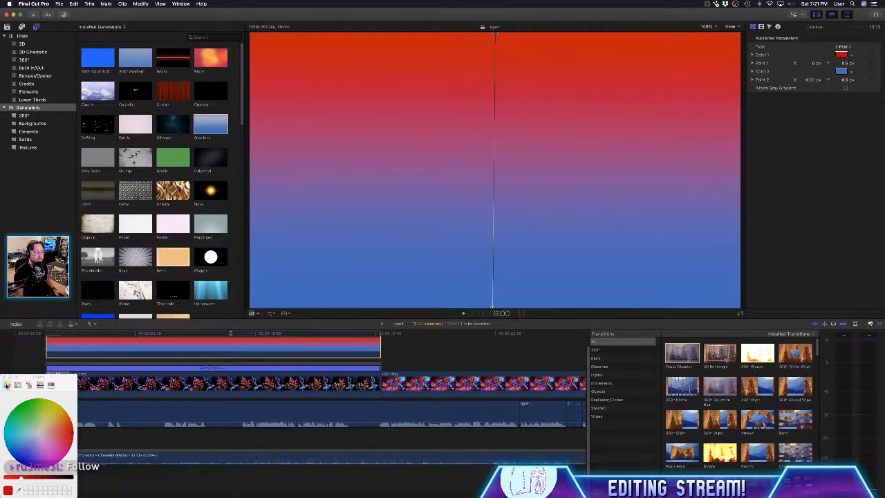
pyautogui.click(3, 377)
pyautogui.click(839, 73)
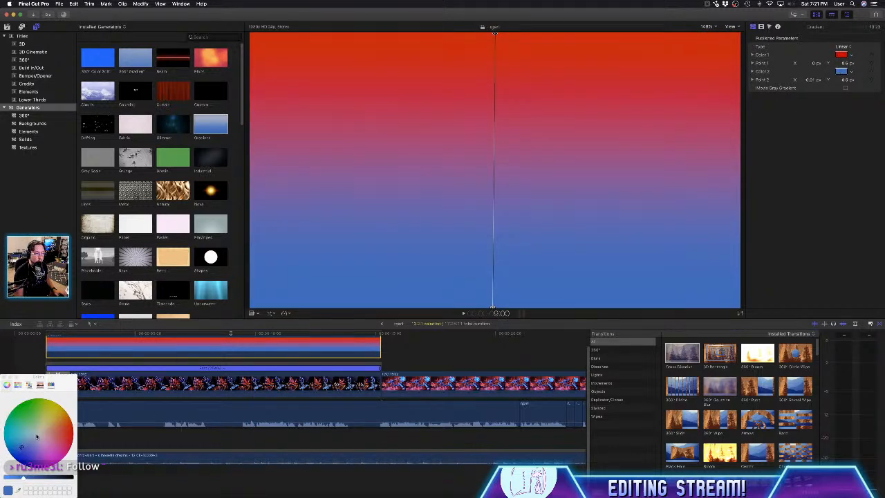
pyautogui.click(40, 437)
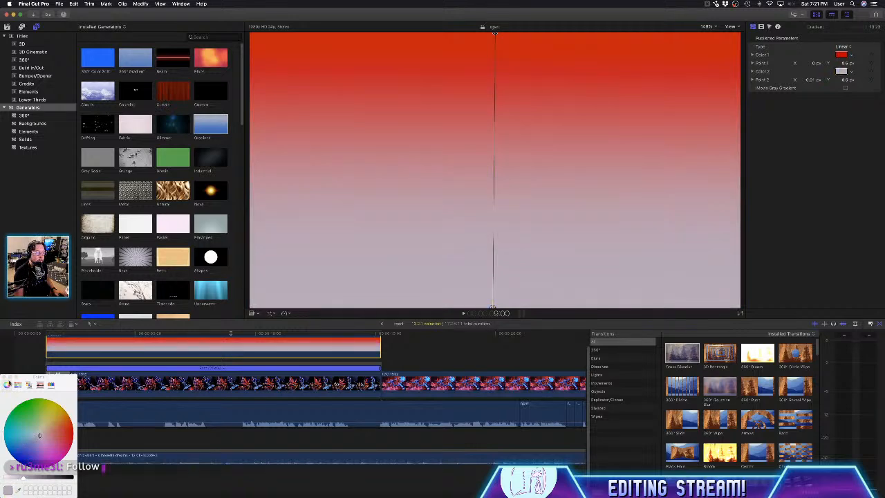
pyautogui.click(5, 379)
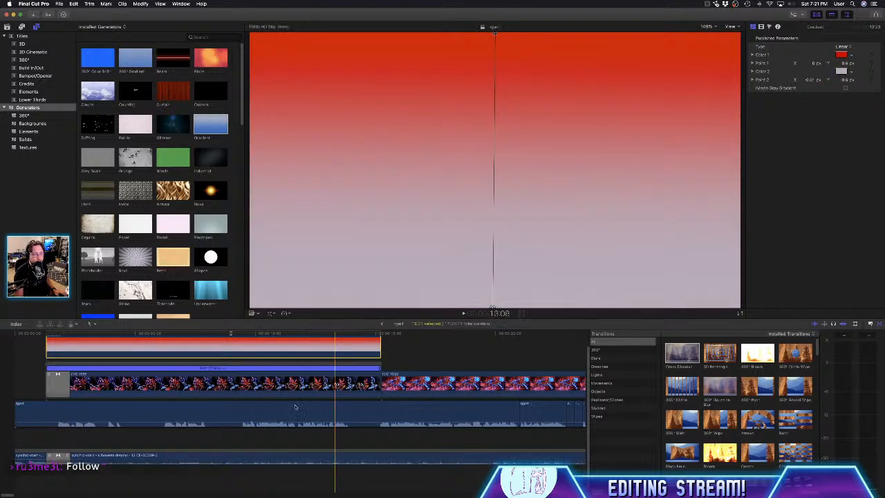
# - Preview the gradient over the footage in Overlay blend mode and switch its blend mode to Soft Light
pyautogui.click(762, 27)
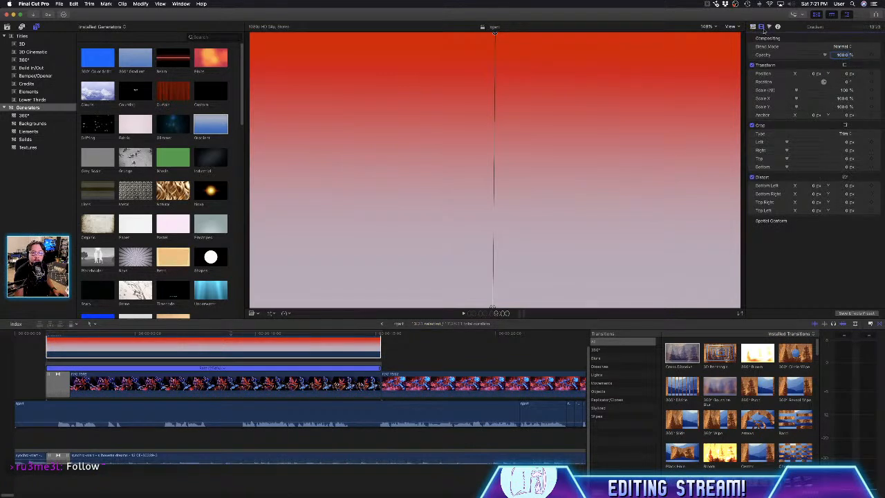
pyautogui.click(843, 47)
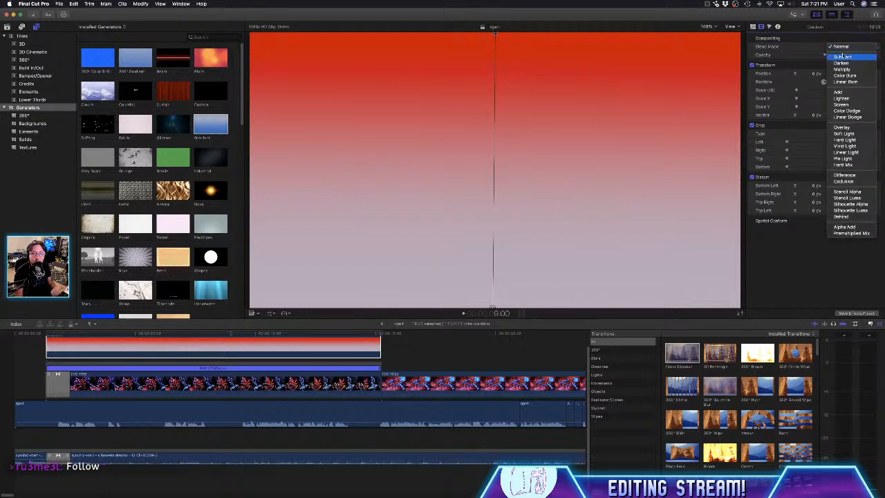
pyautogui.click(845, 127)
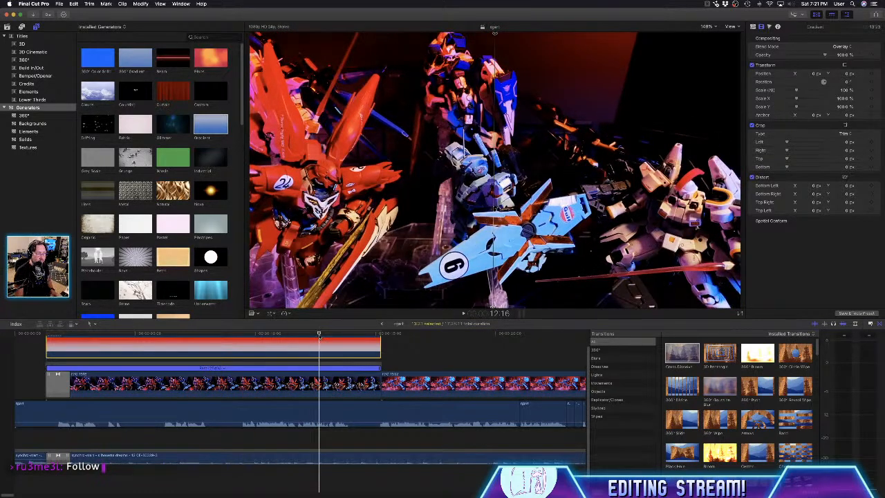
pyautogui.press('space')
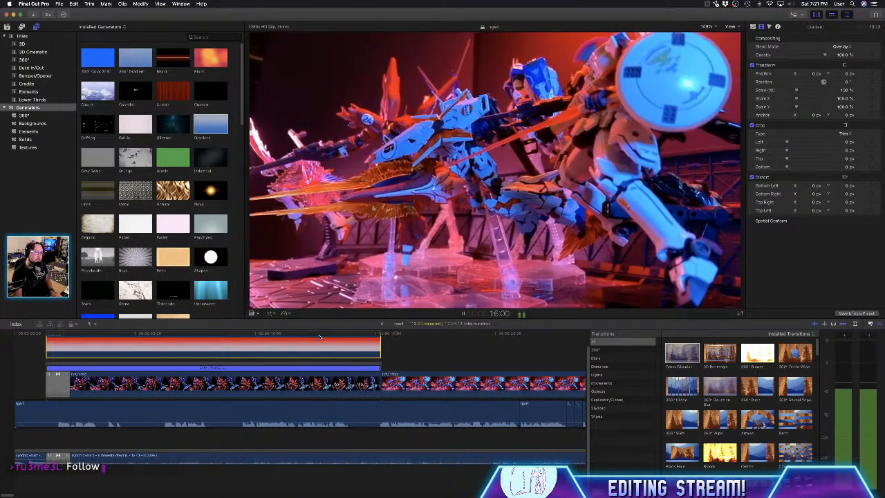
pyautogui.click(244, 339)
pyautogui.click(206, 335)
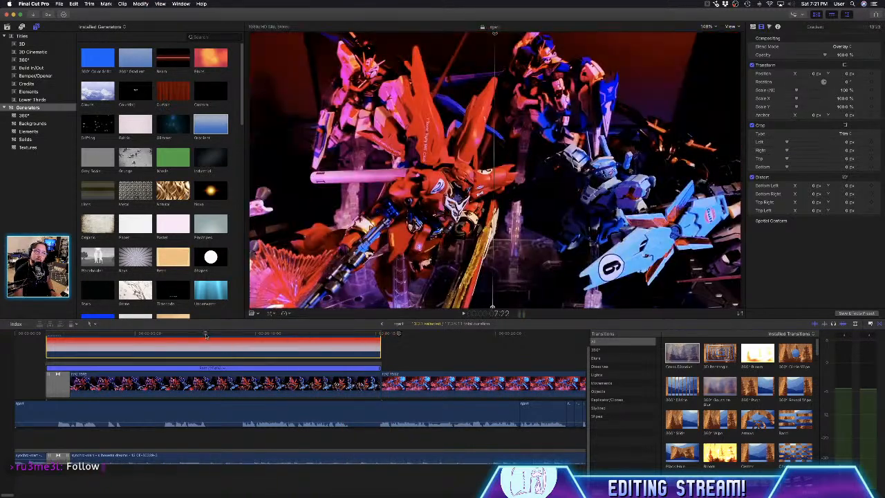
pyautogui.click(846, 50)
pyautogui.click(847, 57)
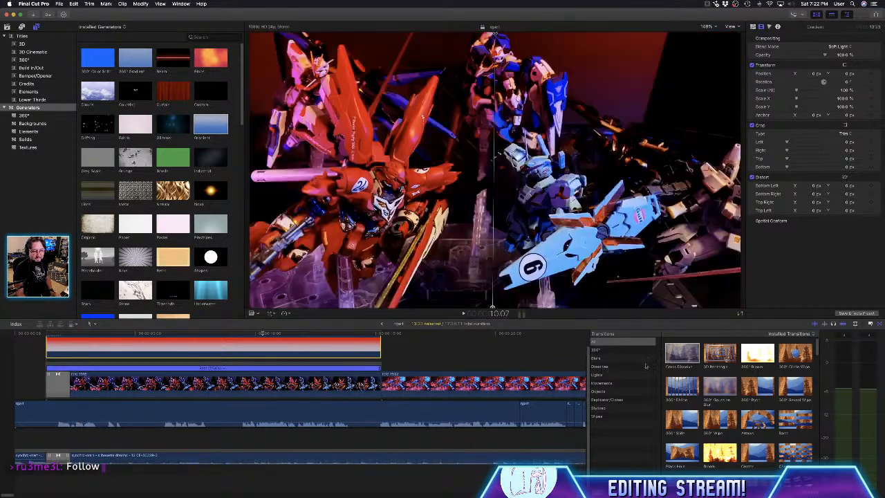
# - Try Cross Dissolves on both ends of the gradient, playing its start and removing both transitions
pyautogui.moveTo(678, 356); pyautogui.dragTo(297, 342)
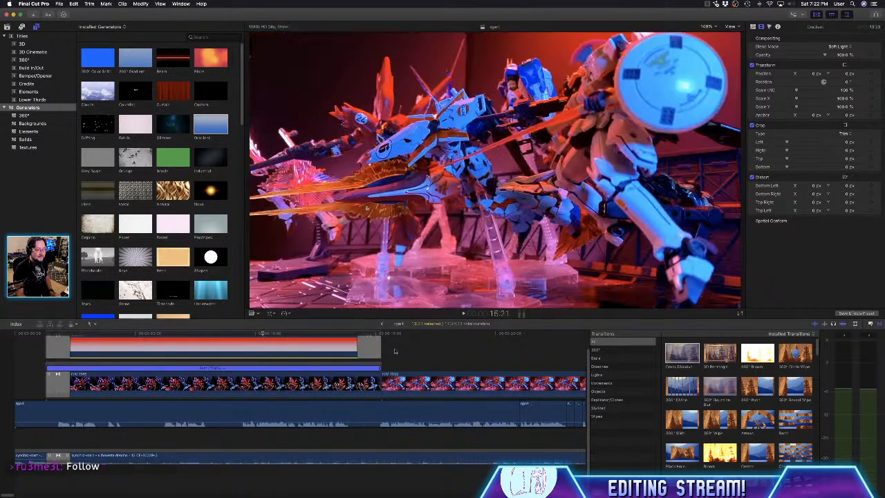
pyautogui.click(375, 350)
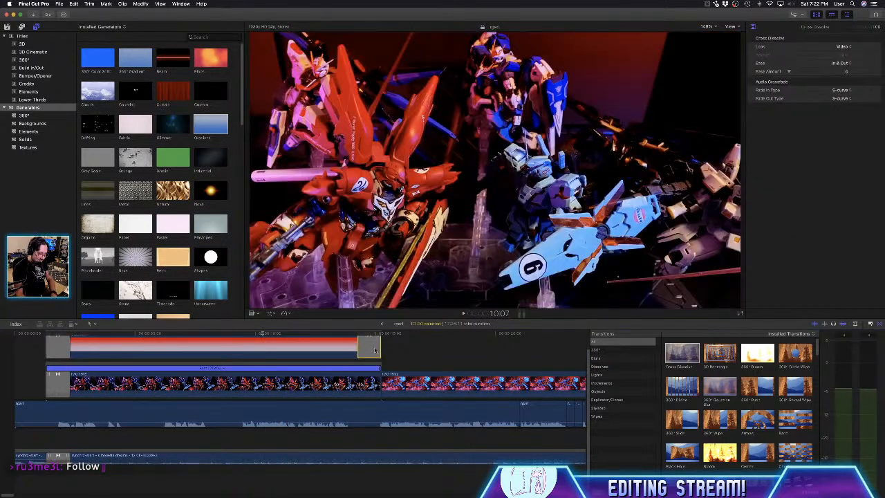
pyautogui.press('Delete')
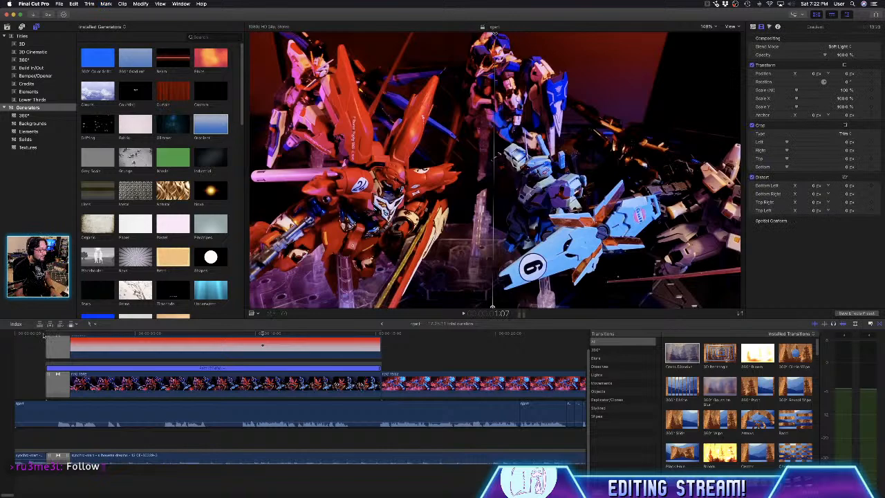
pyautogui.press('space')
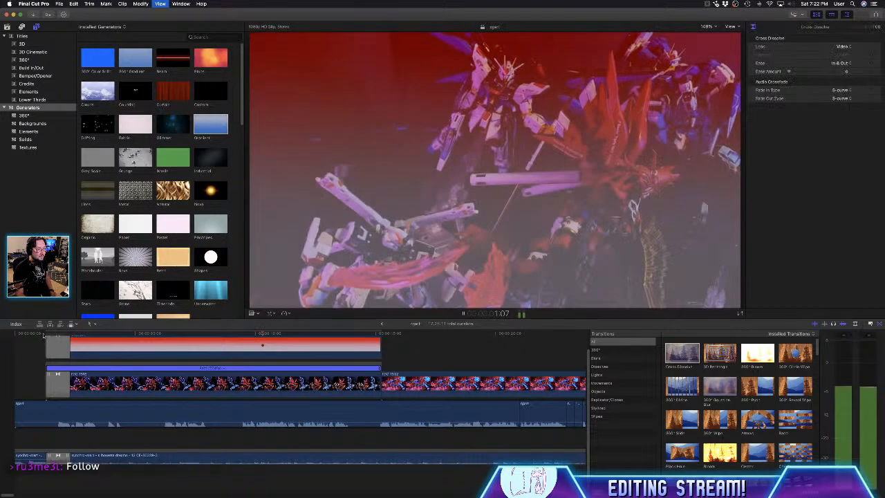
pyautogui.press('space')
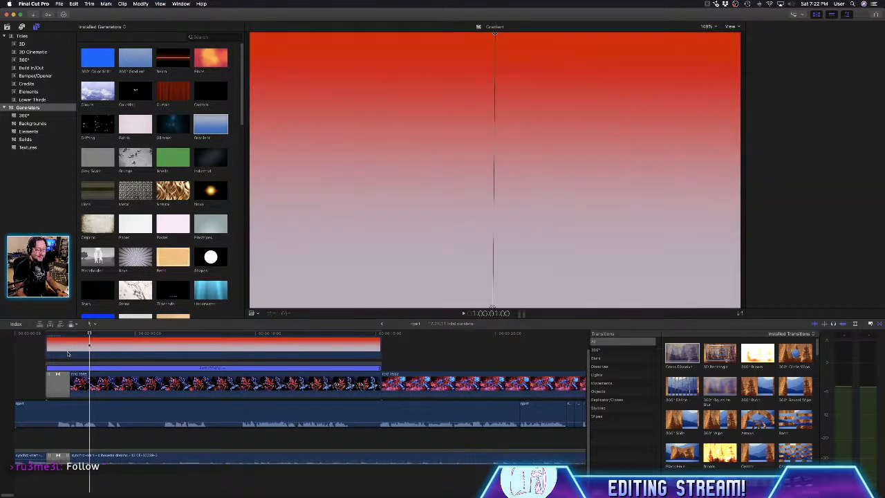
pyautogui.click(67, 354)
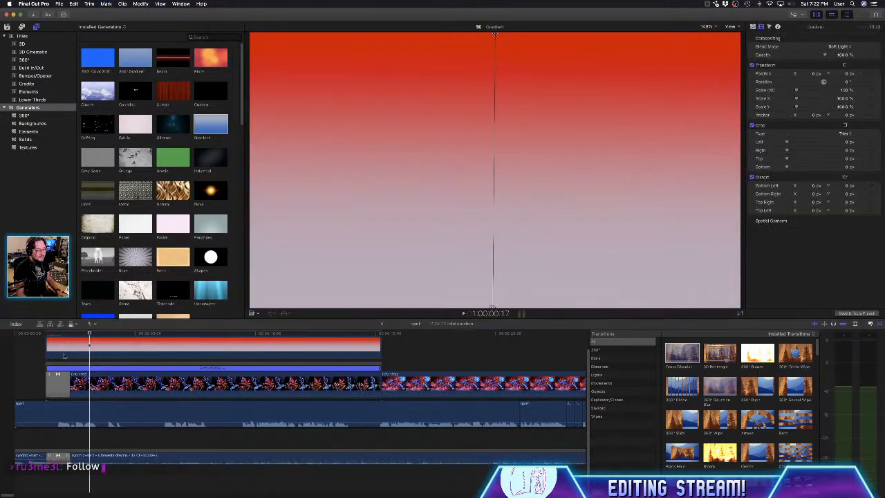
# - Keyframe the gradient's opacity from 0% at 1:07 to 100% at 2:07 and play the fade-in
pyautogui.click(46, 335)
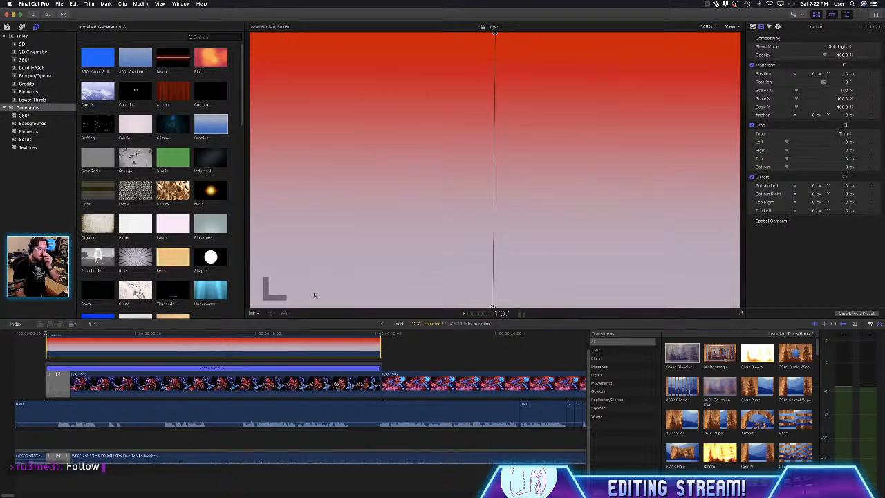
pyautogui.click(218, 334)
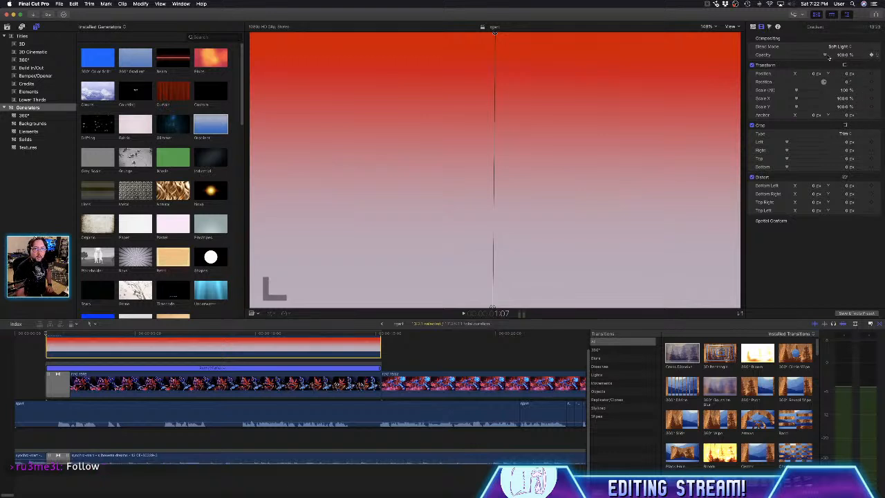
pyautogui.moveTo(827, 57); pyautogui.dragTo(786, 56)
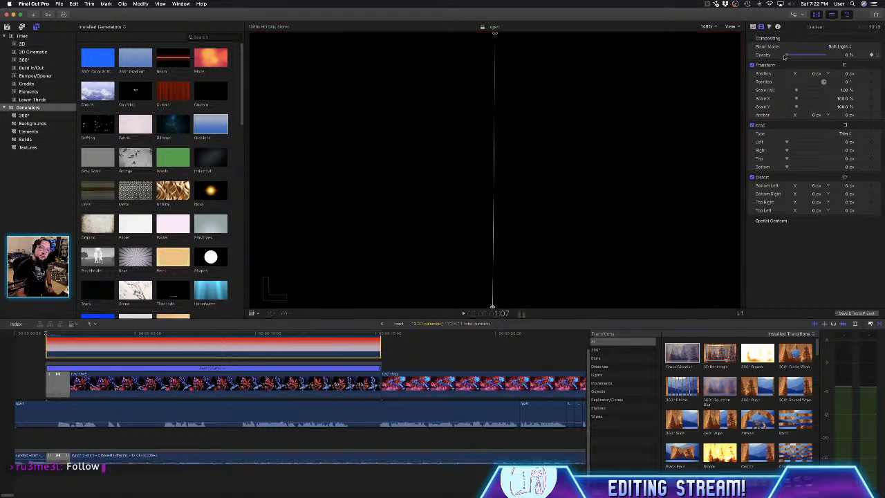
pyautogui.click(71, 335)
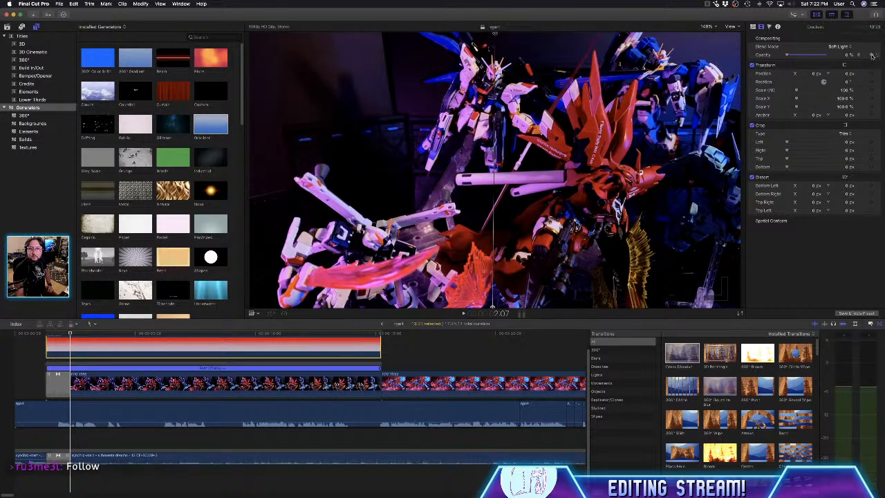
pyautogui.moveTo(789, 56); pyautogui.dragTo(835, 56)
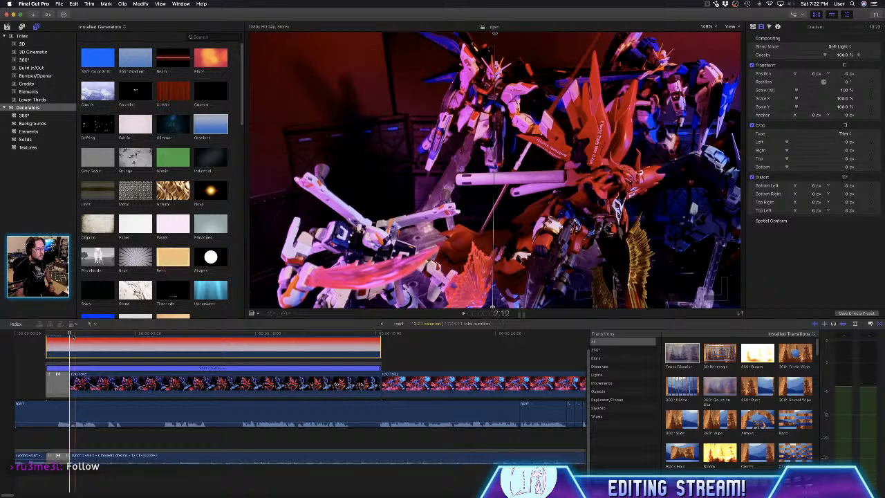
pyautogui.press('space')
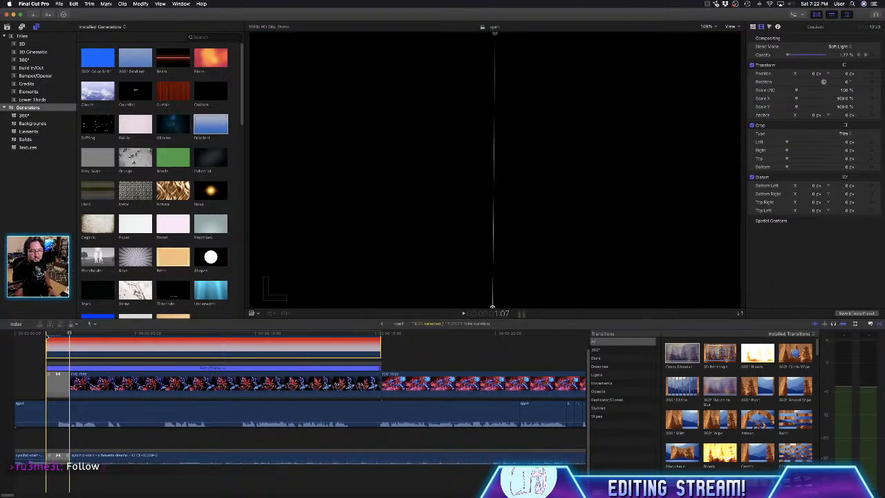
pyautogui.press('space')
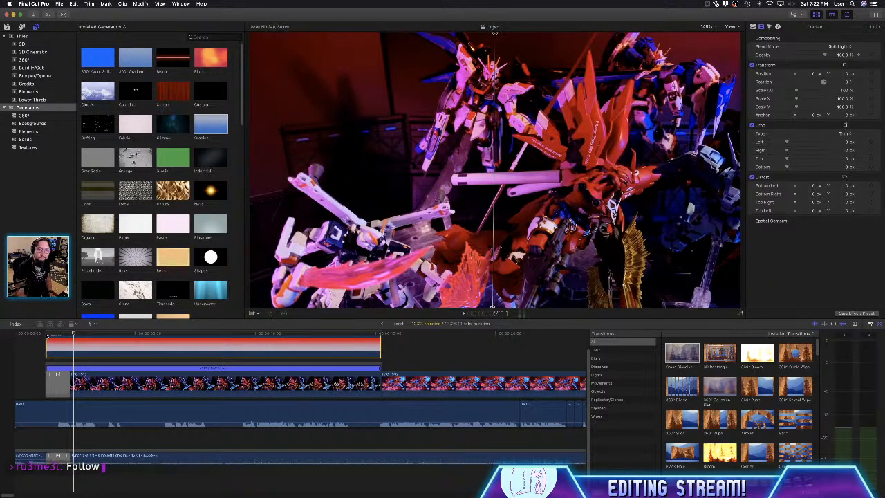
pyautogui.hotkey('shift', '/')
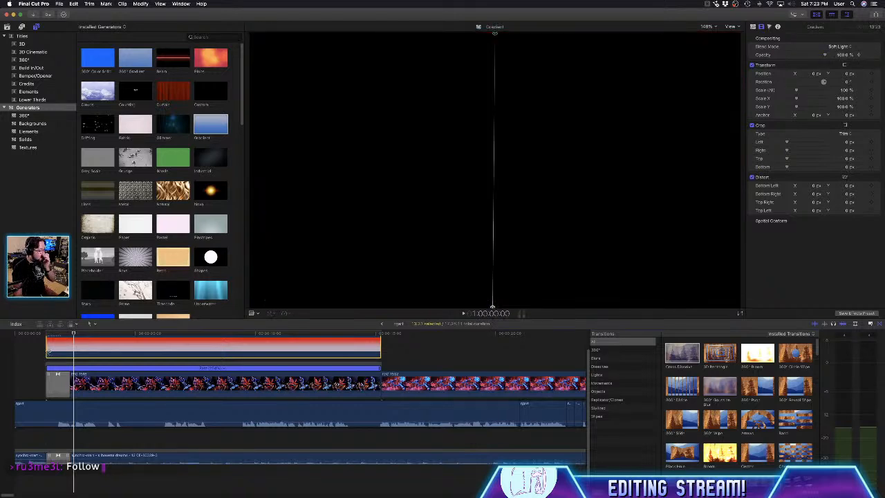
# - Trim the gradient's start to the end of the IMG_1918 clip's opening transition and play the result
pyautogui.moveTo(49, 351); pyautogui.dragTo(72, 352)
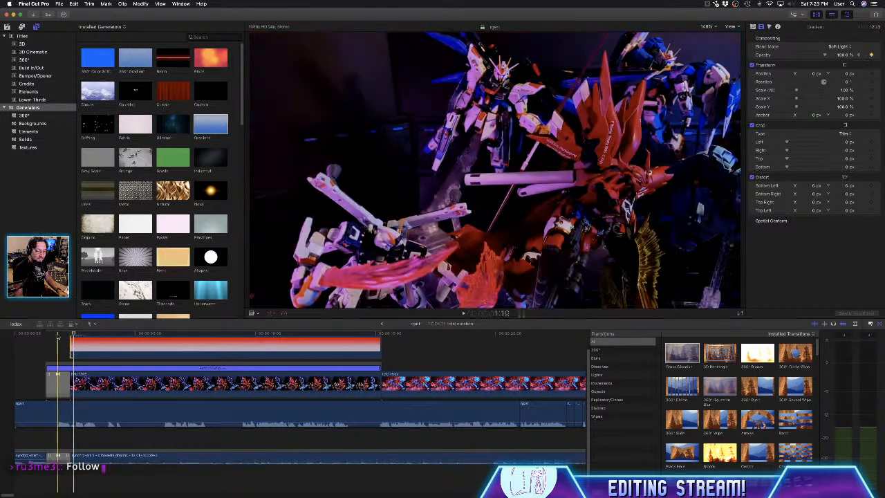
pyautogui.press('space')
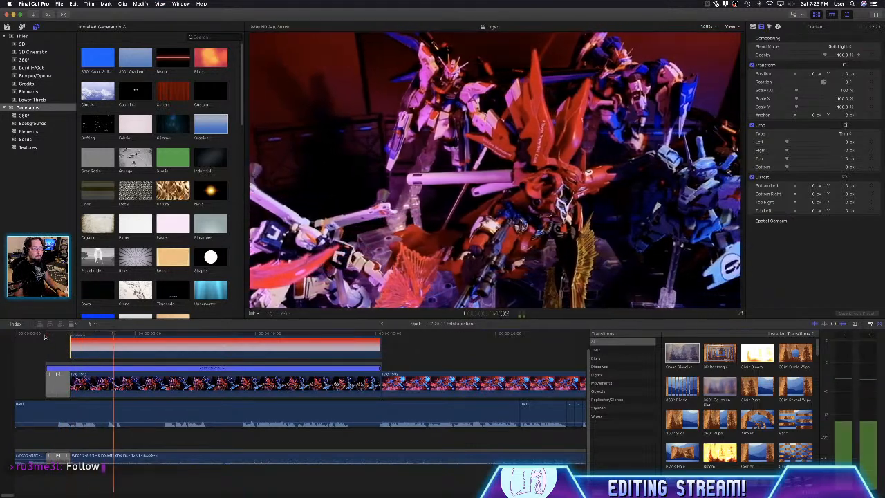
pyautogui.press('space')
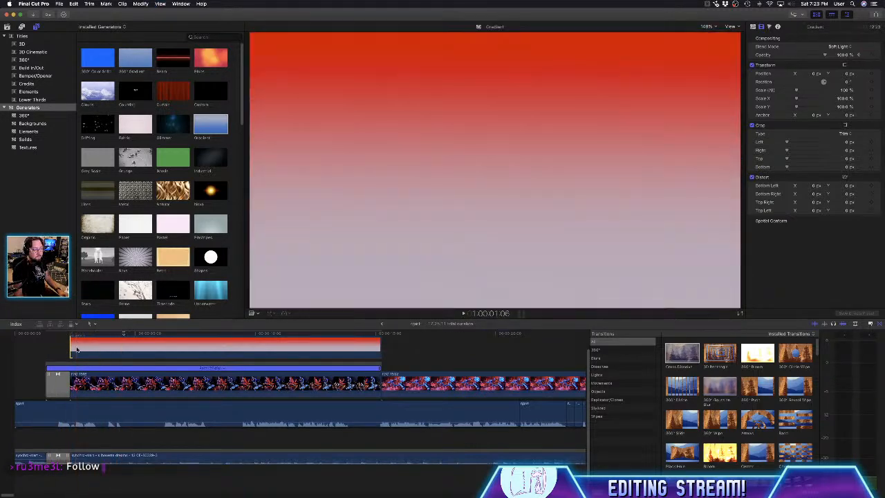
# - Try a 16-frame Cross Dissolve on the gradient's trimmed start, play it and delete the transition
pyautogui.click(72, 343)
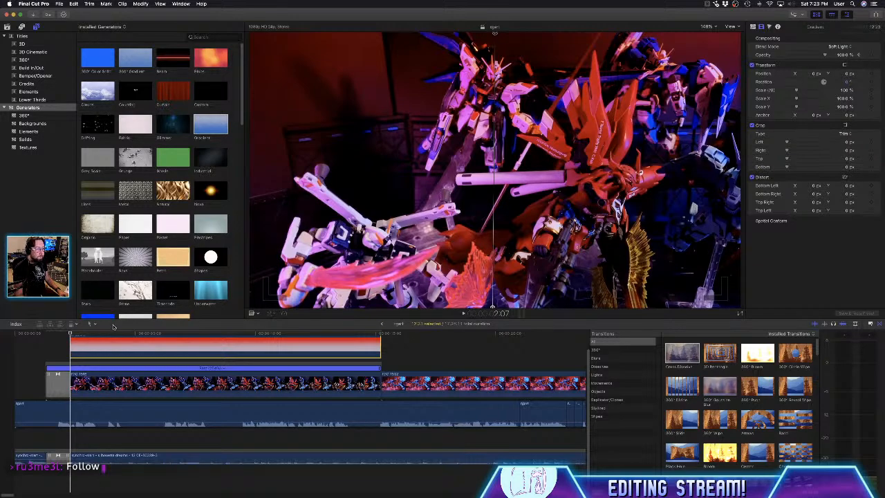
pyautogui.moveTo(681, 353); pyautogui.dragTo(246, 346)
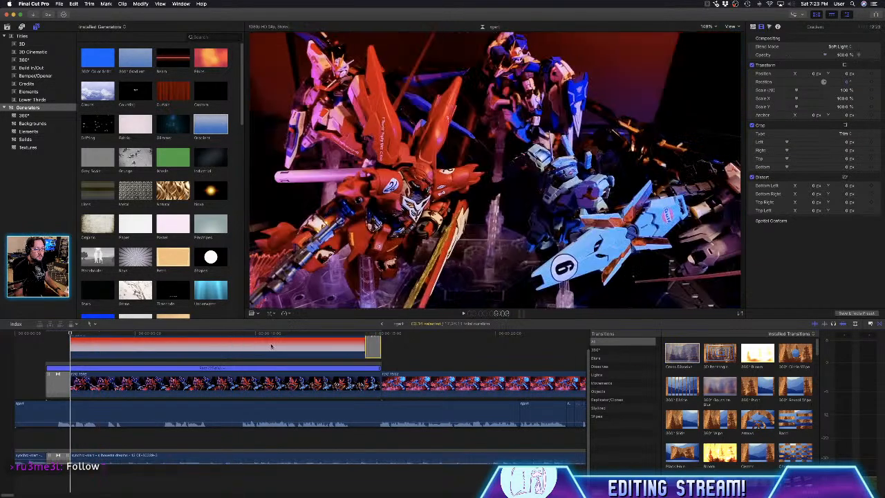
pyautogui.moveTo(372, 347); pyautogui.dragTo(74, 347)
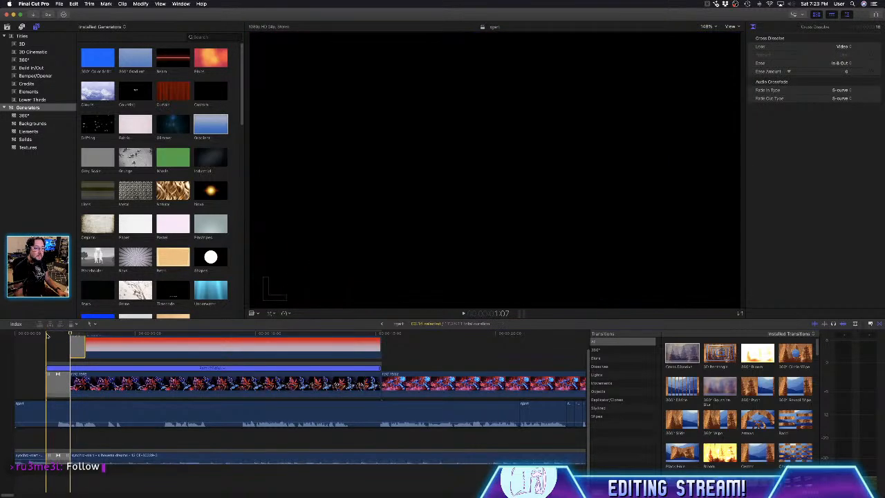
pyautogui.click(47, 335)
pyautogui.press('space')
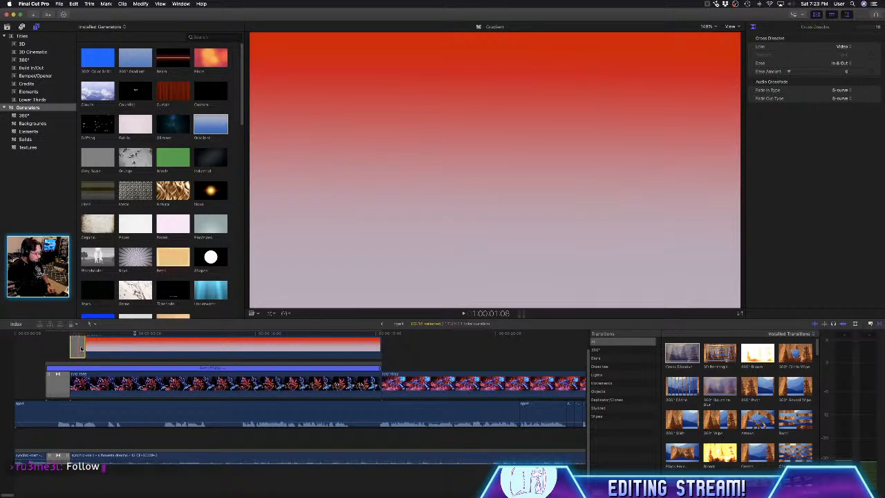
pyautogui.scroll(2, 81, 348)
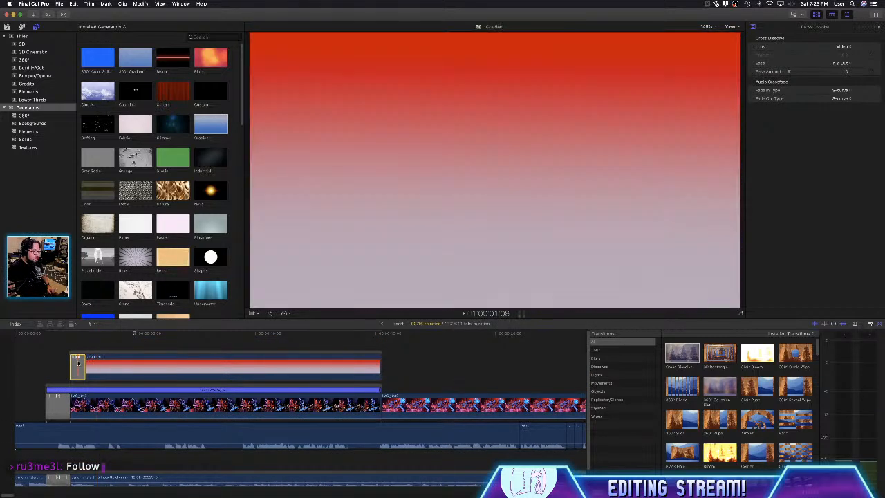
pyautogui.press('Delete')
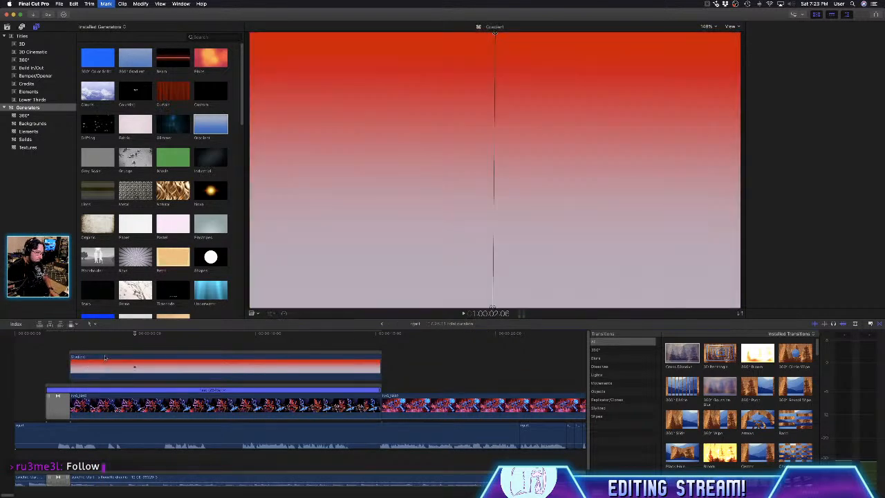
# - Move the gradient back so it starts at 1:07, level with the start of the IMG_1918 clip's opening transition
pyautogui.moveTo(105, 357); pyautogui.dragTo(86, 356)
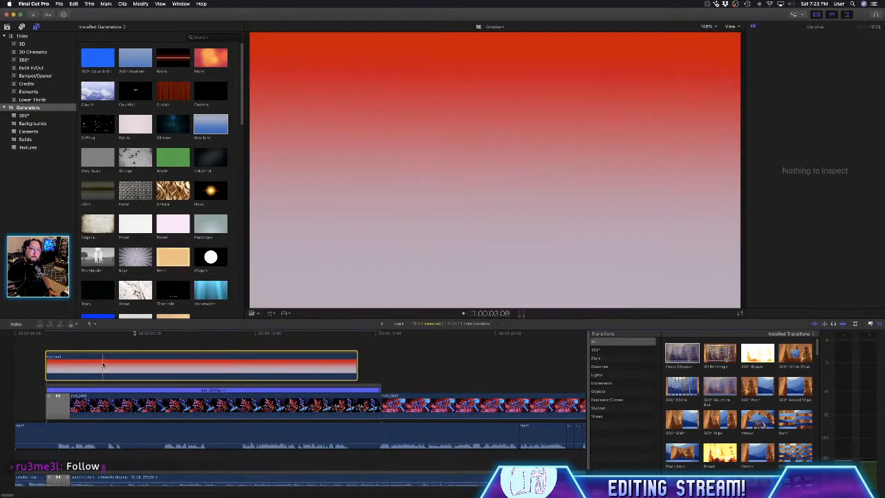
# - Try black as the gradient's Color 2, preview it over the footage and undo the color change
pyautogui.click(104, 363)
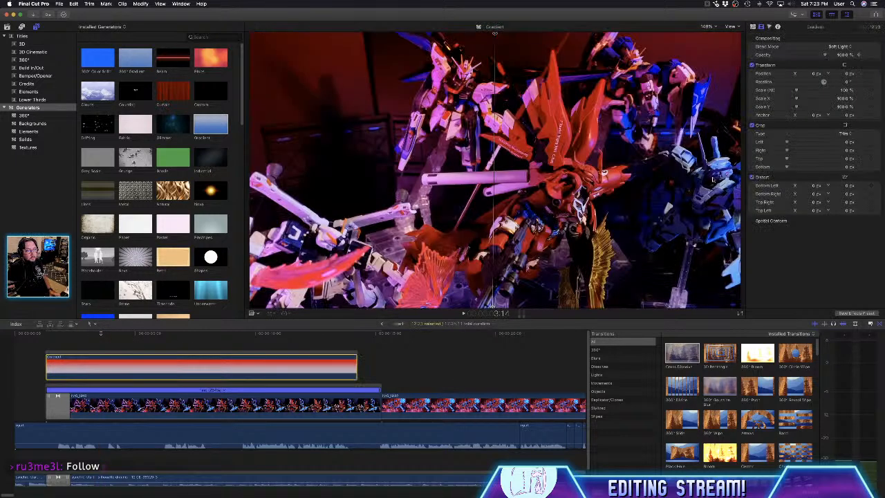
pyautogui.click(753, 27)
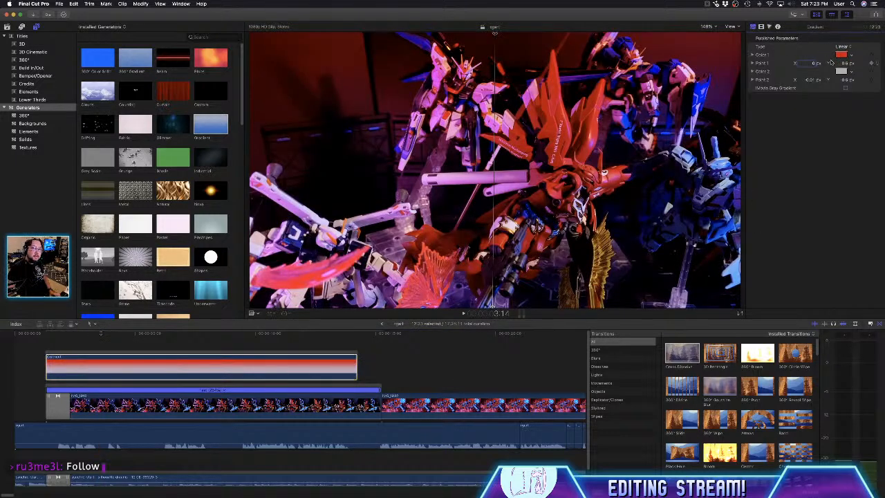
pyautogui.click(842, 72)
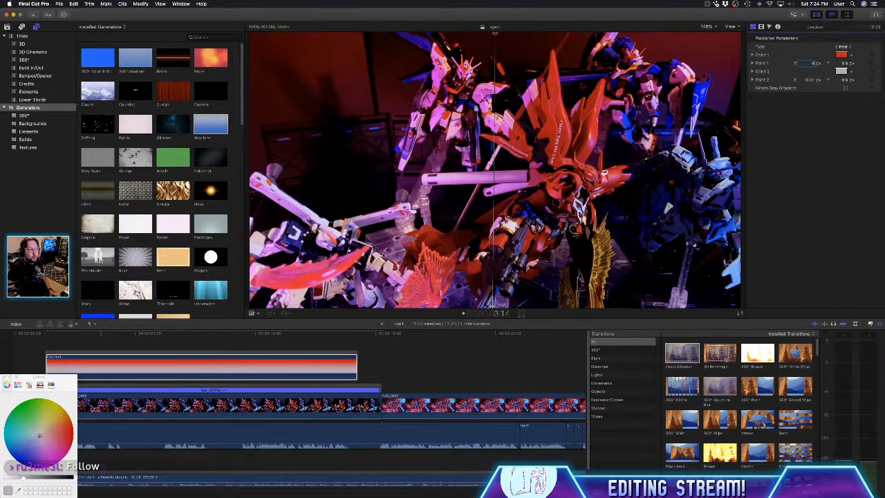
pyautogui.click(71, 478)
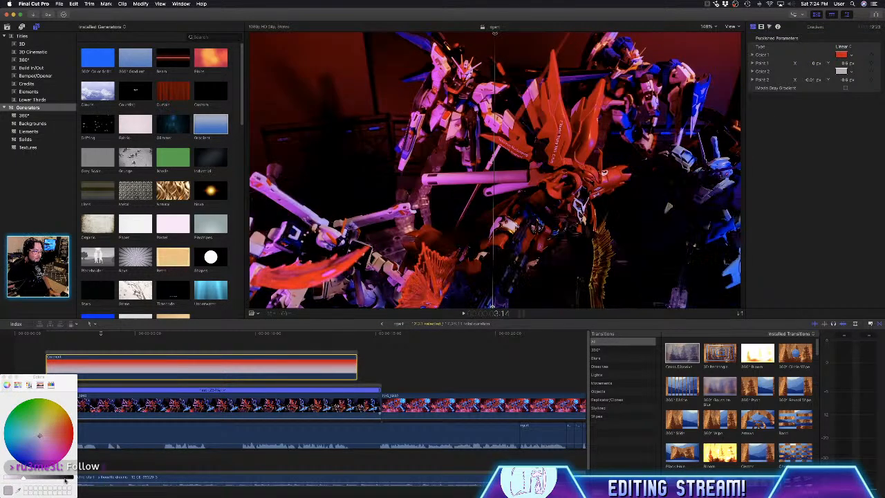
pyautogui.click(4, 379)
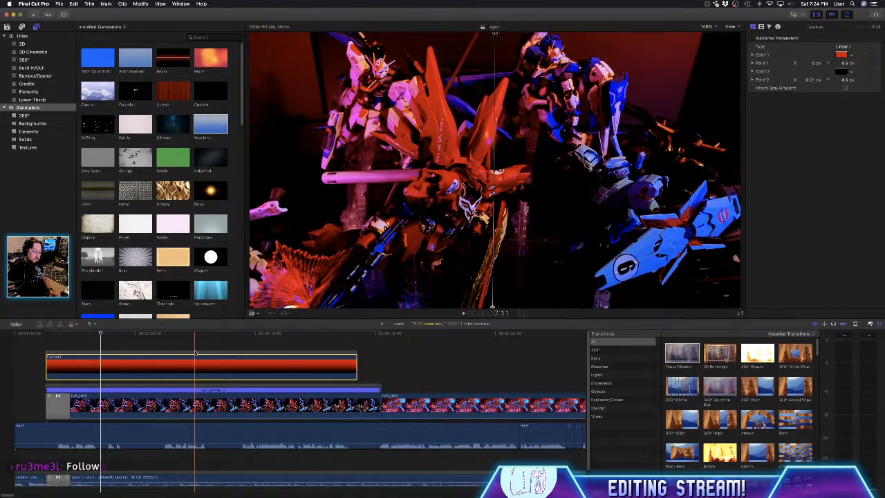
pyautogui.press('super+z')
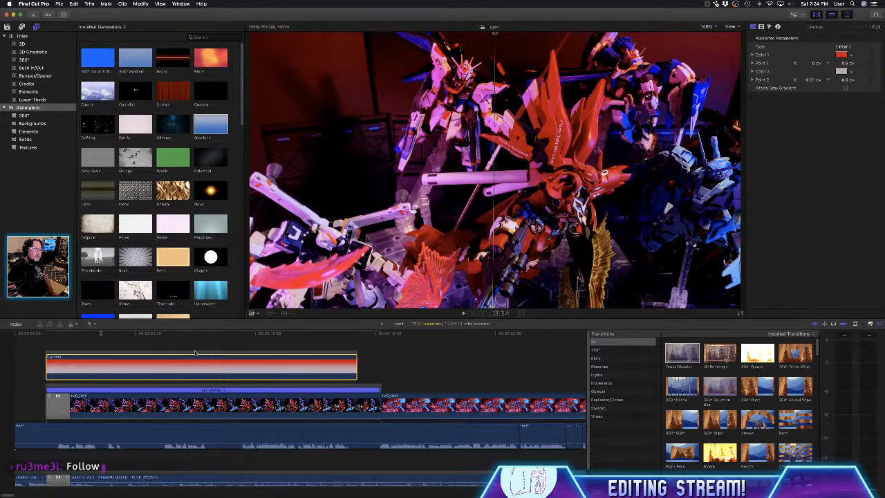
pyautogui.click(195, 353)
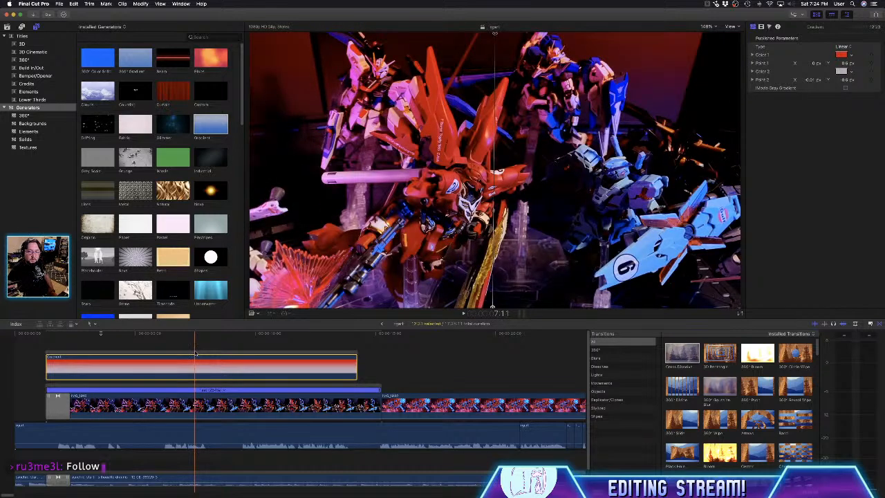
# - Try the Hard Light, Vivid Light and Color Dodge blend modes on the gradient with the playhead at 1:07
pyautogui.click(52, 355)
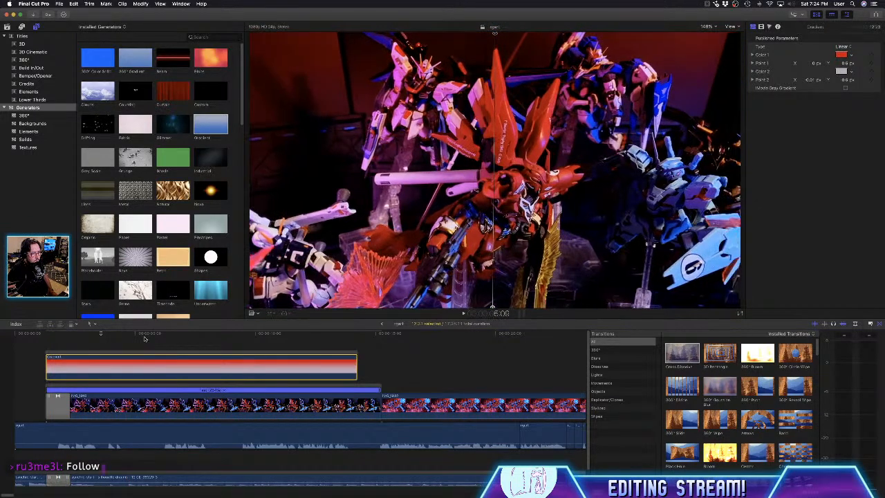
pyautogui.click(145, 339)
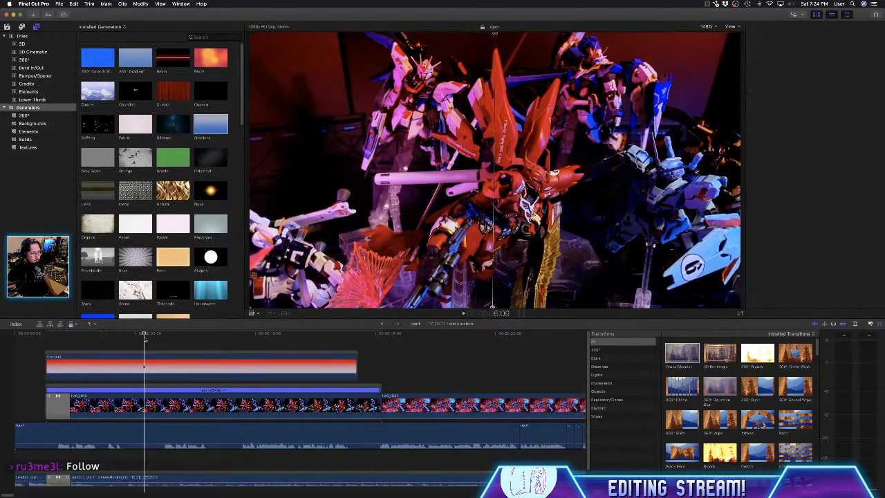
pyautogui.click(90, 367)
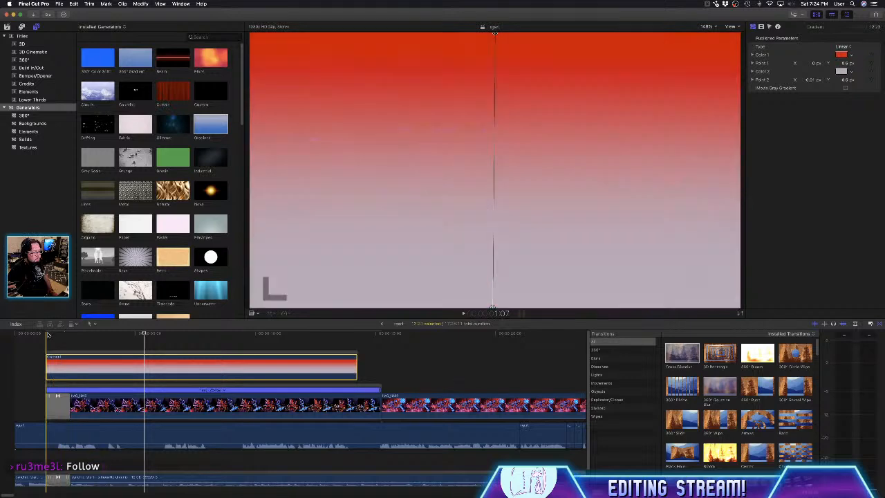
pyautogui.click(49, 335)
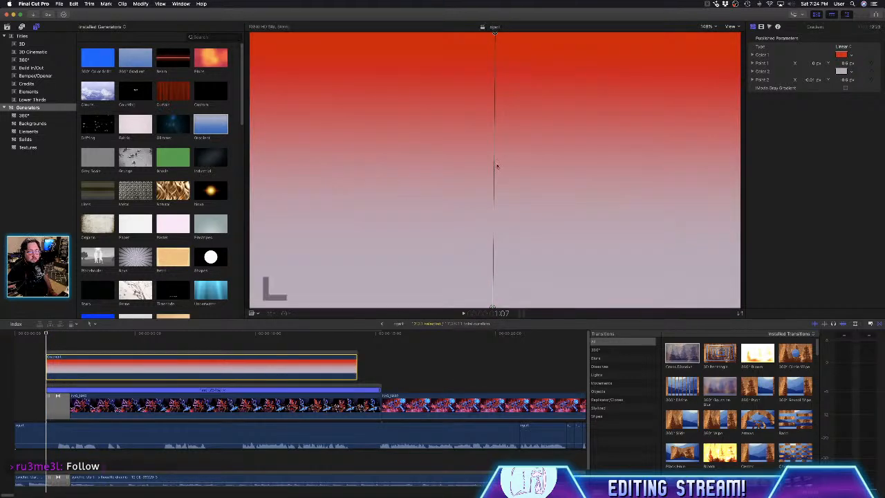
pyautogui.click(765, 30)
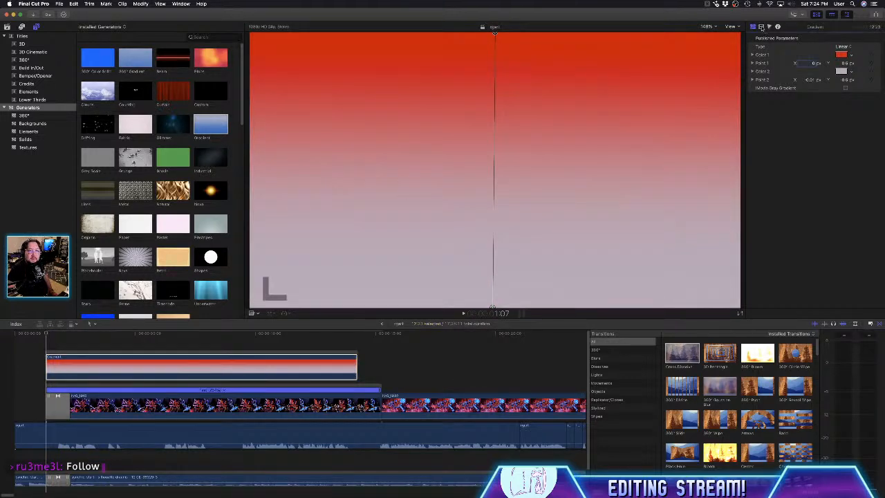
pyautogui.click(761, 27)
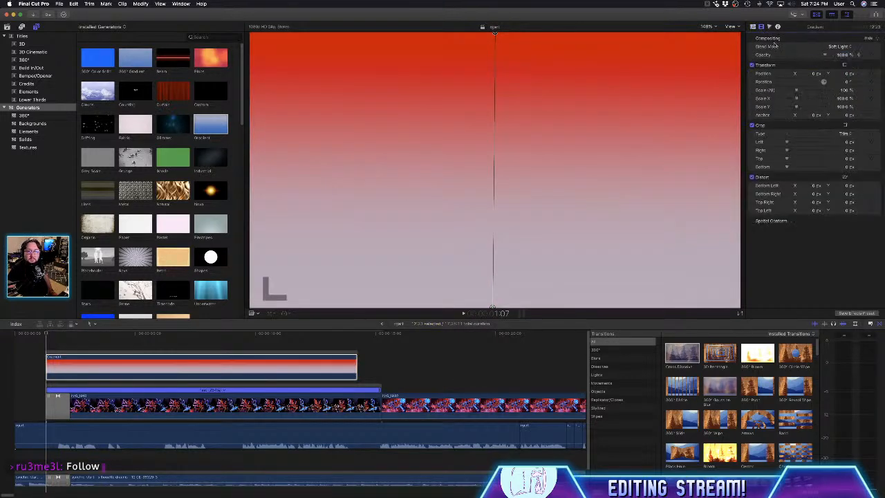
pyautogui.click(843, 46)
pyautogui.click(842, 53)
pyautogui.click(843, 46)
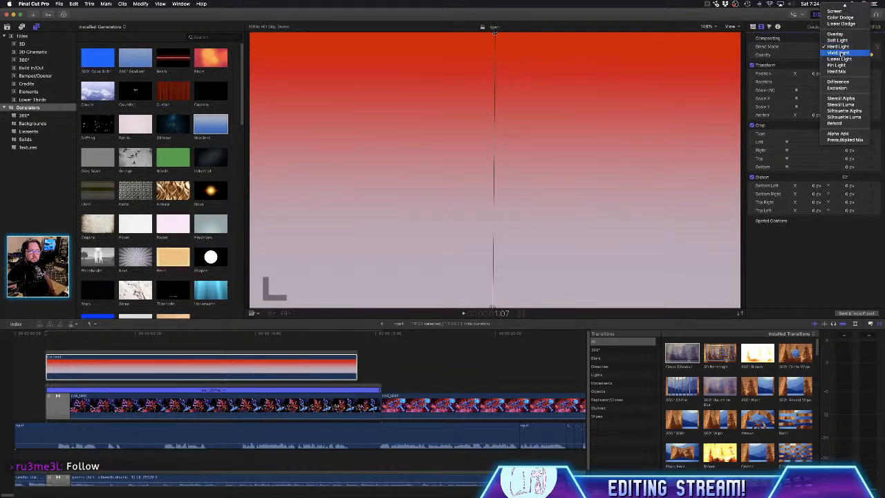
pyautogui.click(839, 53)
pyautogui.click(843, 47)
pyautogui.scroll(3, 843, 46)
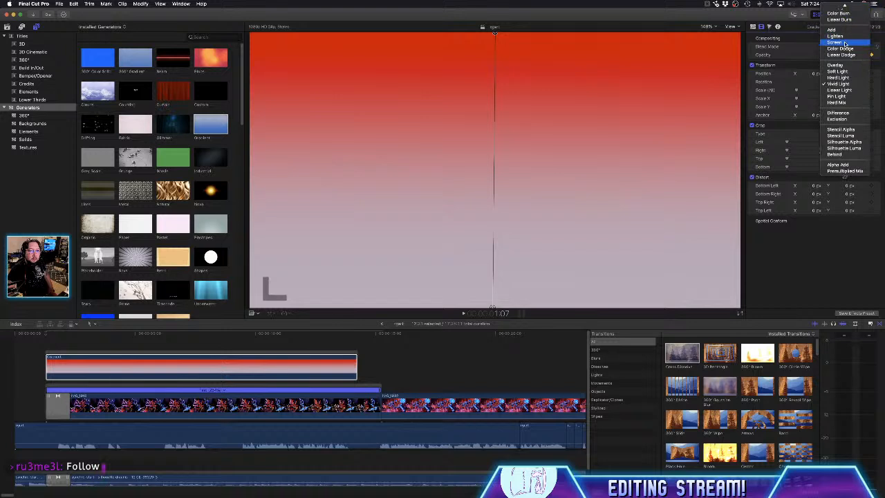
pyautogui.click(841, 48)
# - Try the Multiply and Subtract blend modes on the gradient, go back to Multiply and skim the footage with it
pyautogui.click(842, 46)
pyautogui.scroll(1, 842, 46)
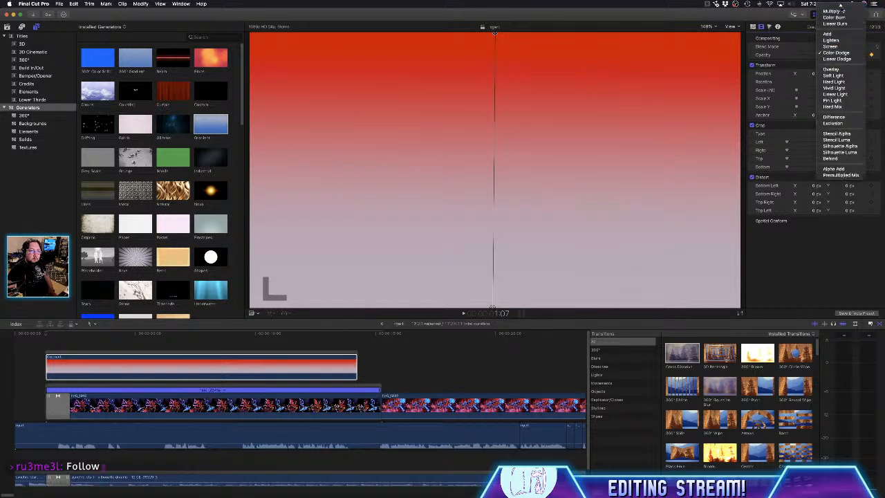
pyautogui.scroll(2, 842, 46)
pyautogui.click(841, 28)
pyautogui.click(843, 47)
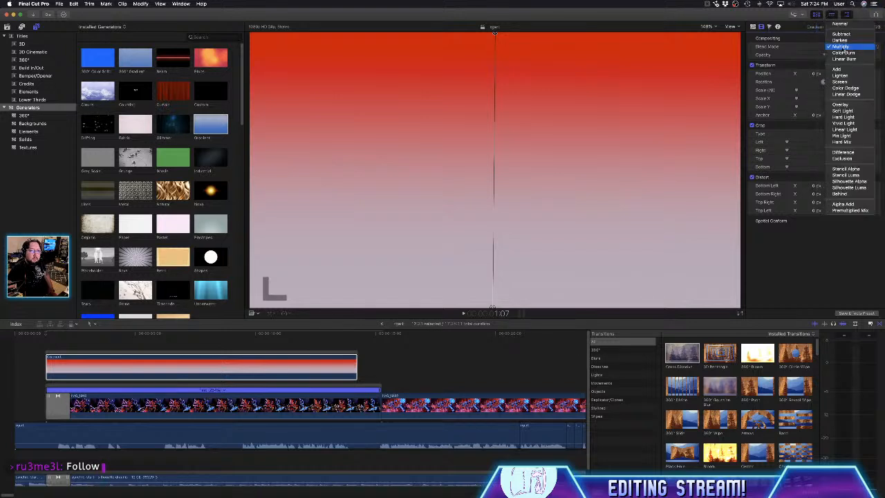
pyautogui.click(841, 34)
pyautogui.click(842, 46)
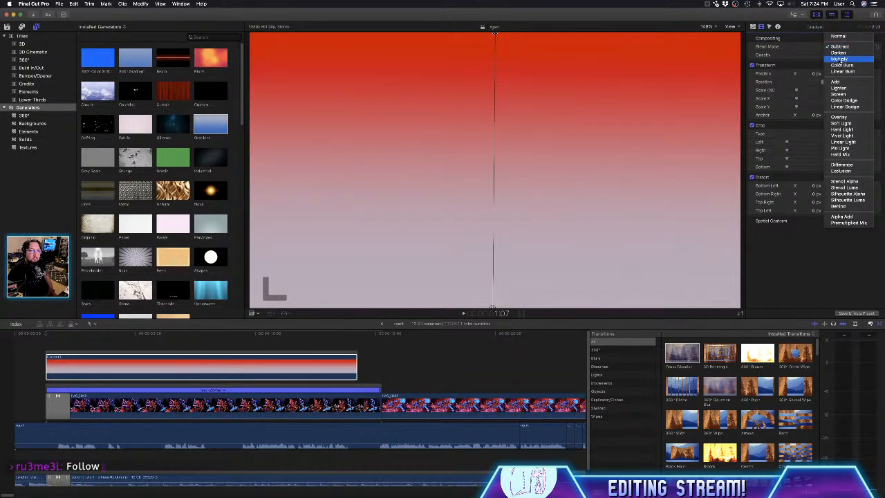
pyautogui.click(839, 60)
pyautogui.click(147, 335)
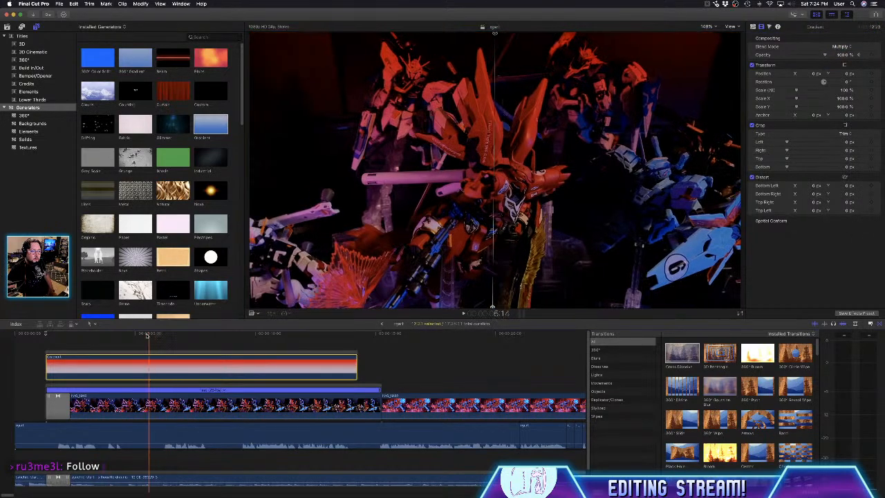
pyautogui.moveTo(147, 334); pyautogui.dragTo(112, 335)
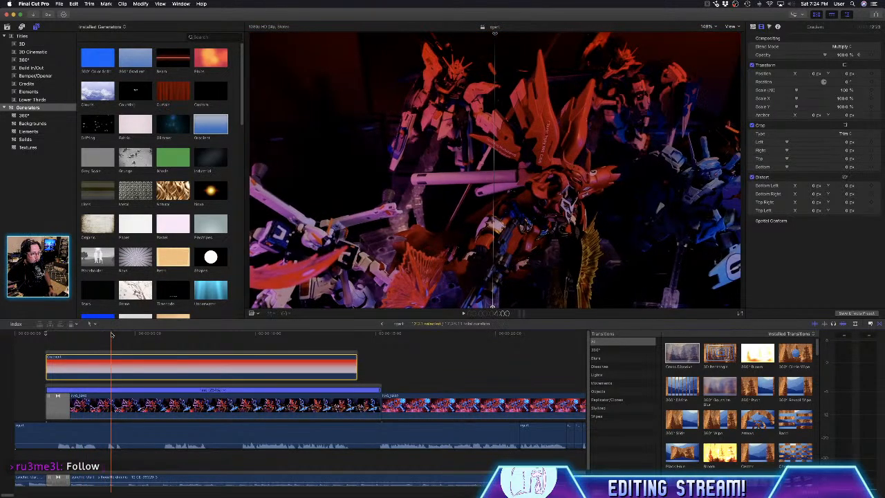
# - Undo the blend mode changes back to Soft Light
pyautogui.press('super+z')
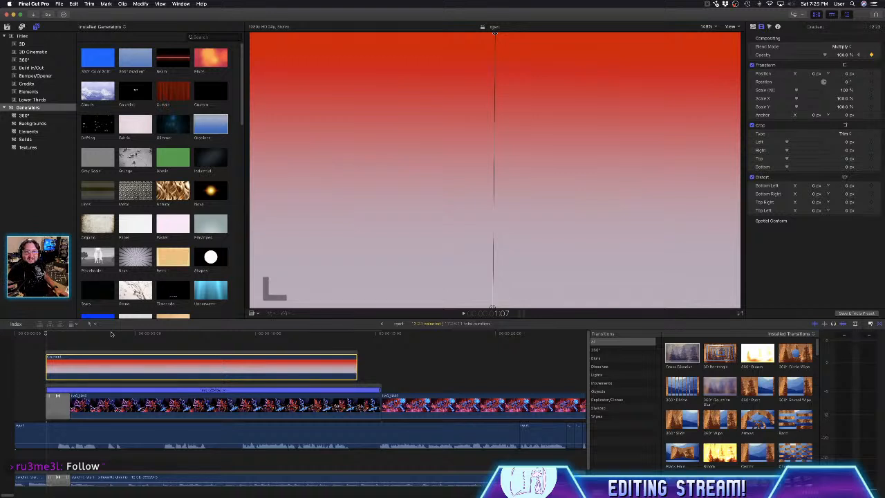
pyautogui.press('super+z')
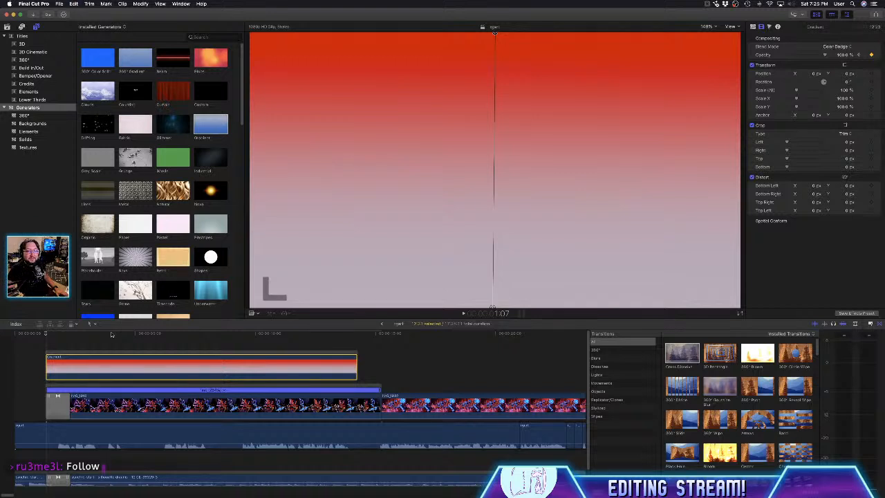
pyautogui.press('super+z')
pyautogui.press('super+z')
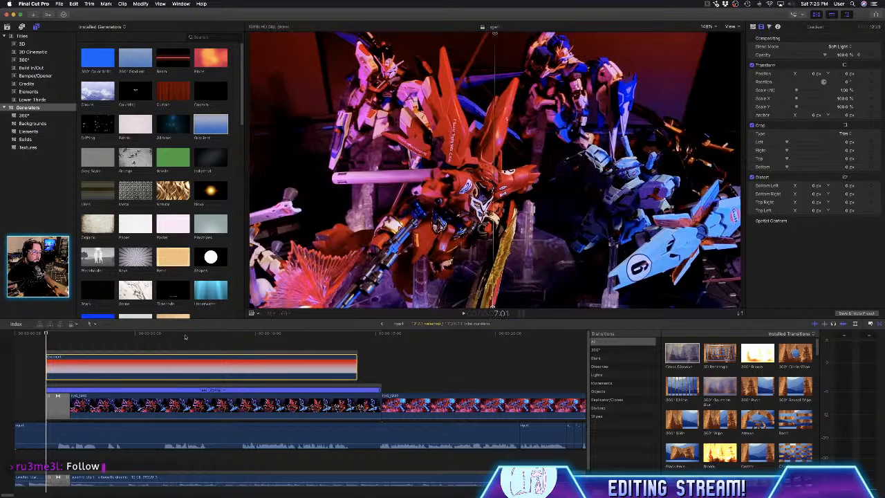
# - Extend the gradient's end to the end of the IMG_1918 clip and delete the clip's opening Cross Dissolve
pyautogui.click(247, 344)
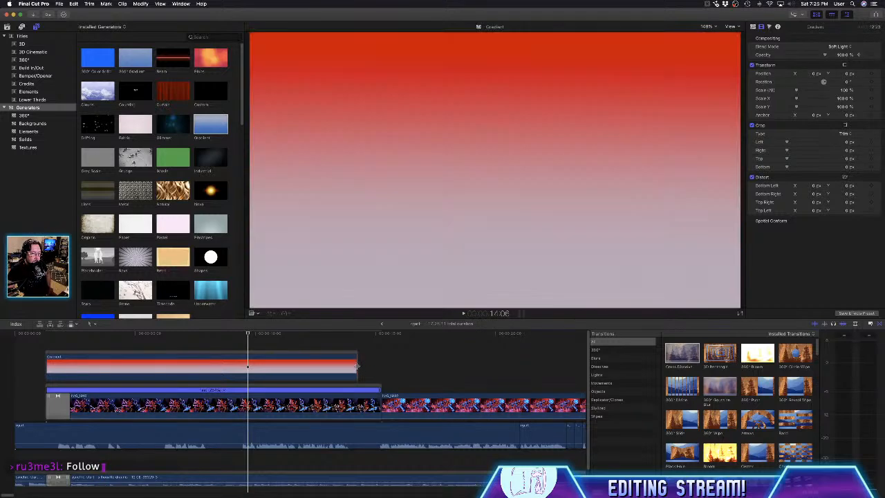
pyautogui.moveTo(358, 367); pyautogui.dragTo(380, 366)
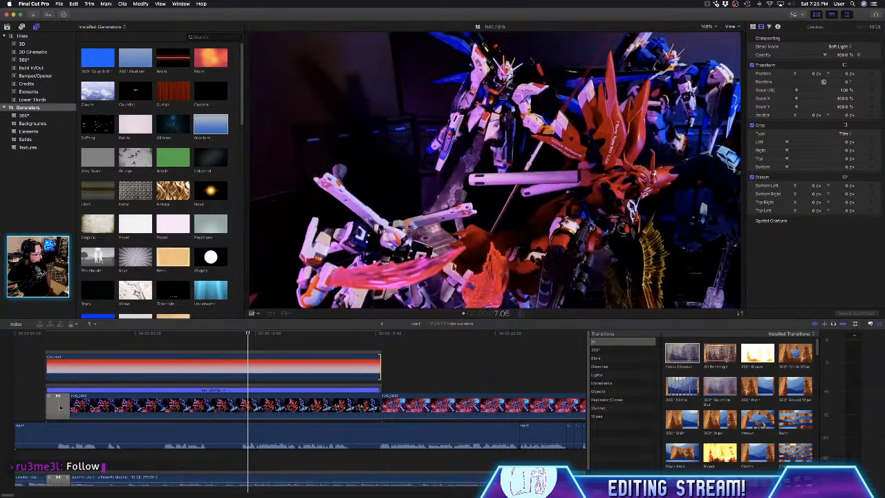
pyautogui.click(59, 407)
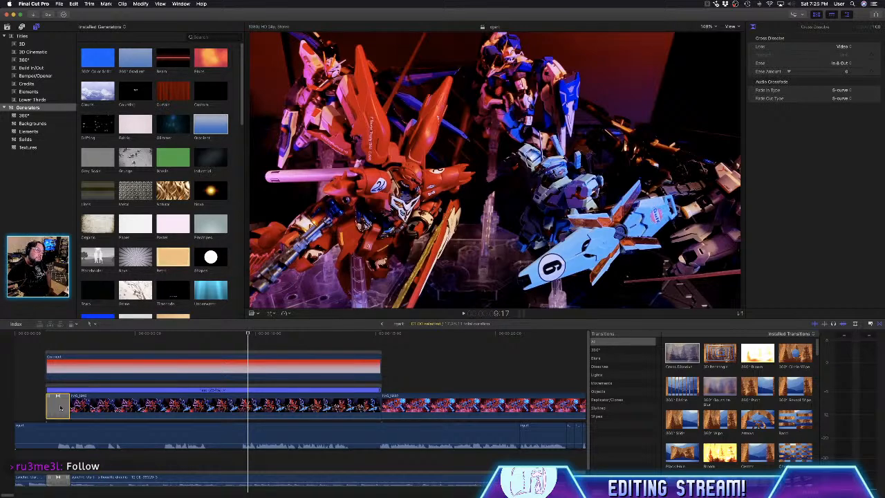
pyautogui.click(100, 408)
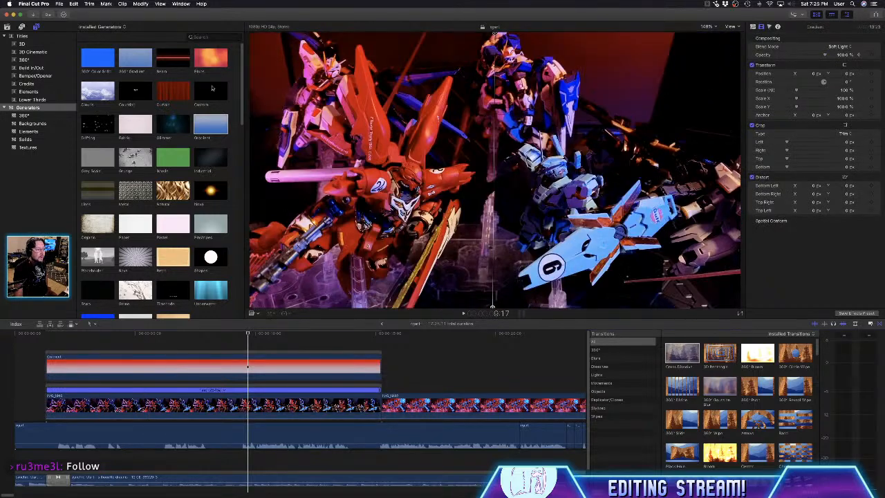
# - Place a Custom generator above the gradient at 1:07, trim it to the length of a temporary 16-frame Cross Dissolve on IMG_1918, and delete that transition
pyautogui.moveTo(212, 88); pyautogui.dragTo(49, 337)
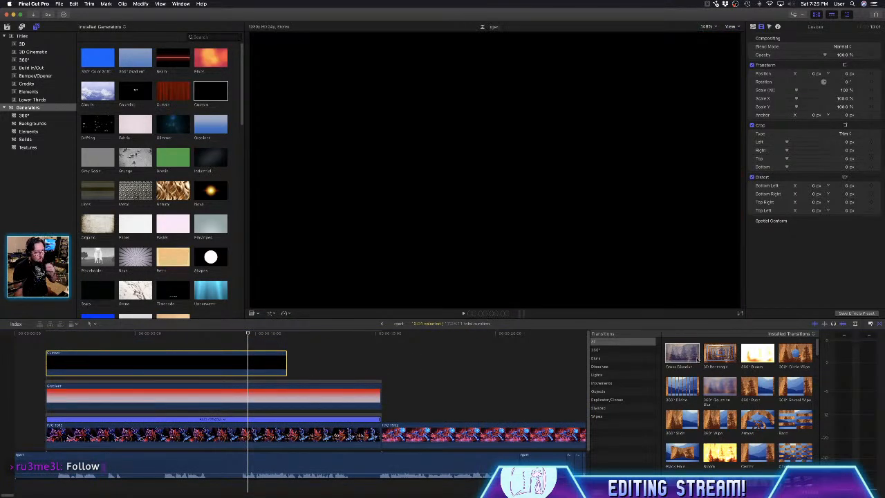
pyautogui.click(54, 435)
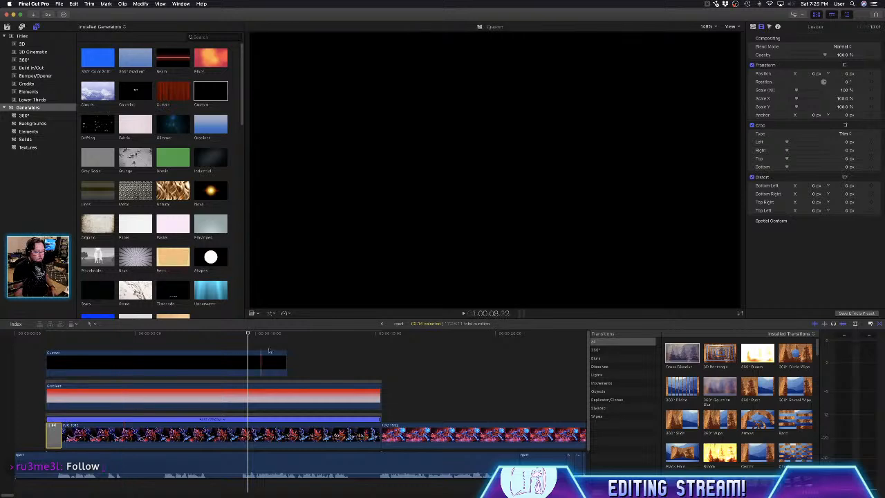
pyautogui.moveTo(285, 361); pyautogui.dragTo(63, 377)
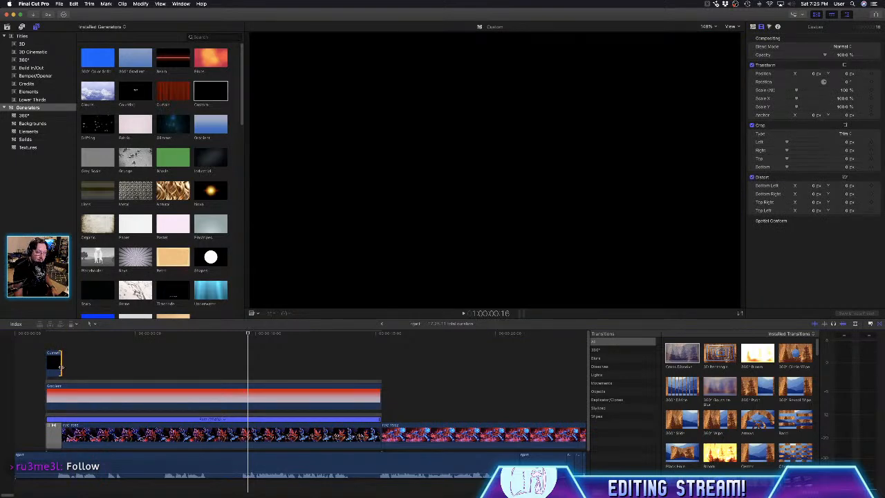
pyautogui.click(55, 438)
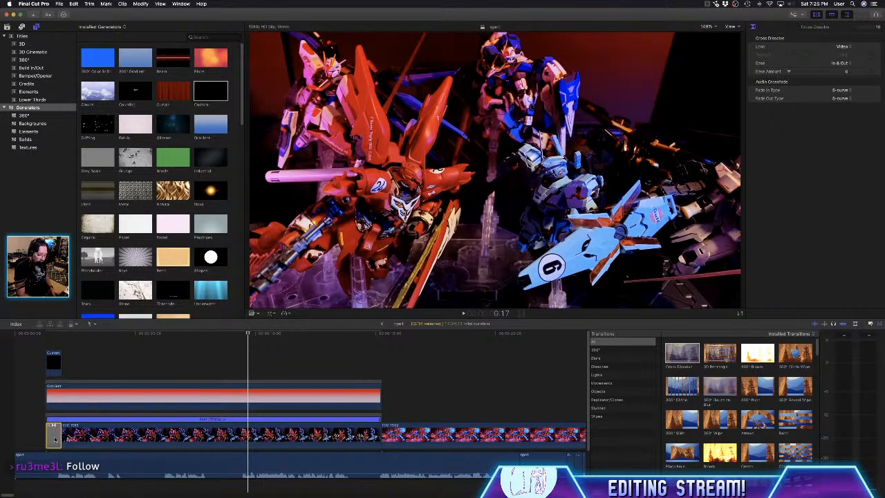
pyautogui.click(66, 434)
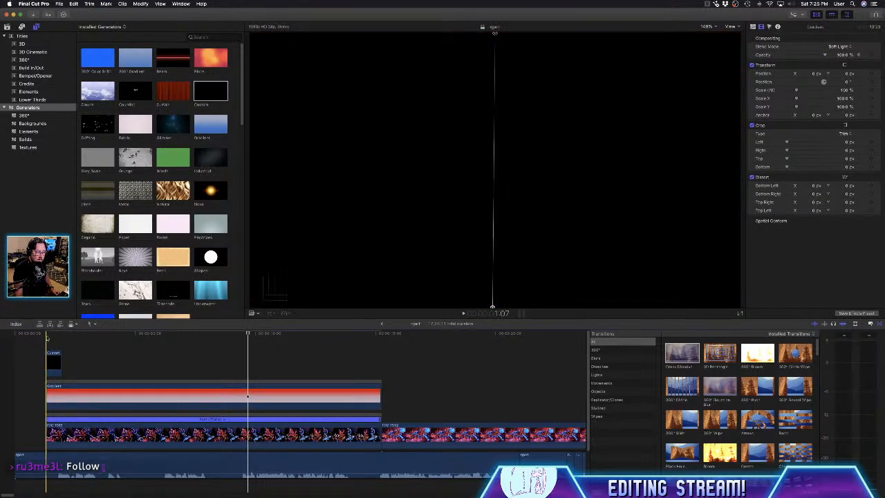
# - Add a Cross Dissolve to the Custom generator, keep only the closing transition, stretch it over the generator's full 16 frames, and play the fade
pyautogui.click(56, 362)
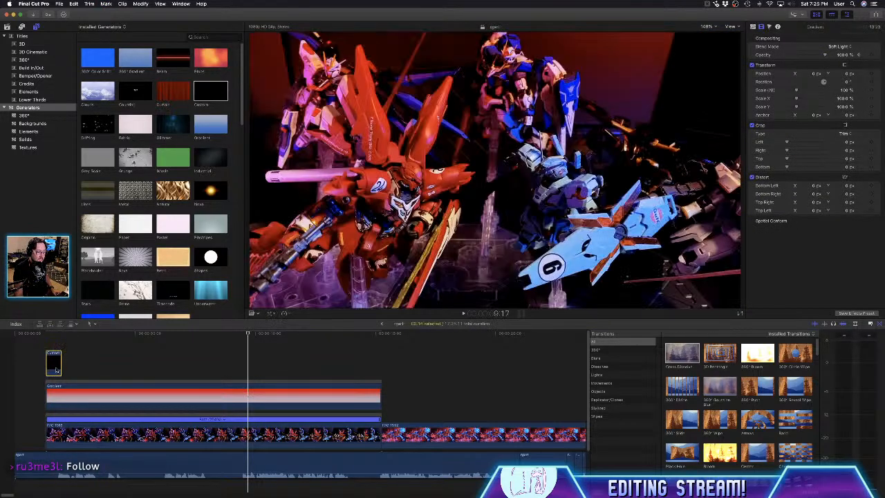
pyautogui.moveTo(682, 354); pyautogui.dragTo(54, 366)
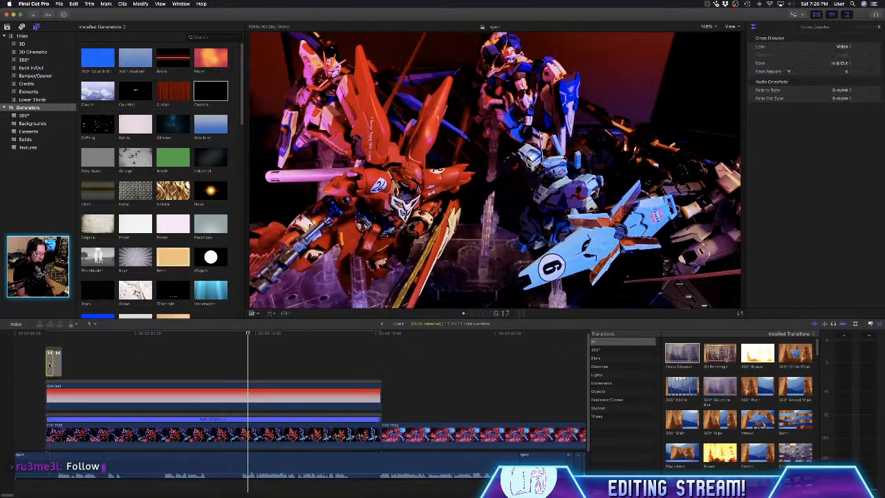
pyautogui.click(56, 365)
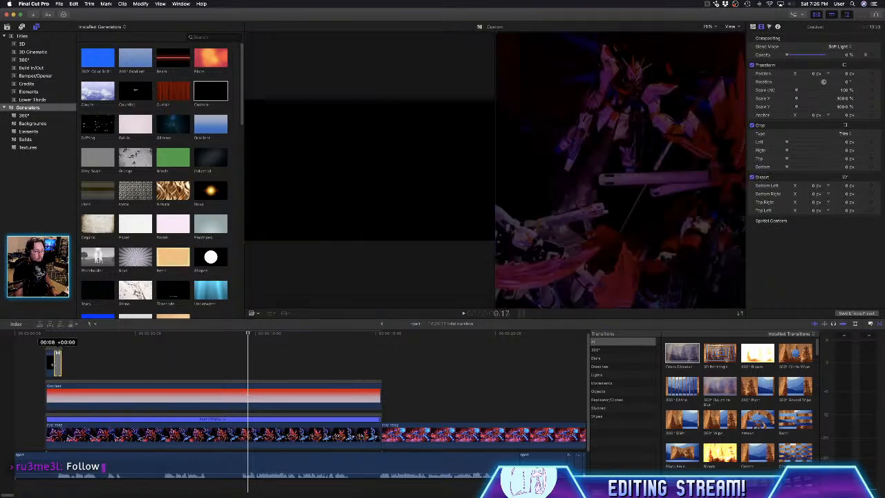
pyautogui.click(54, 352)
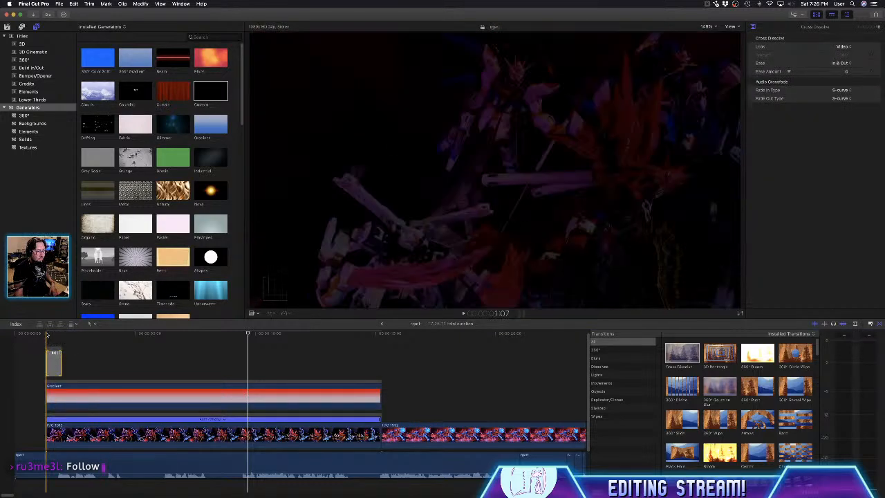
pyautogui.press('space')
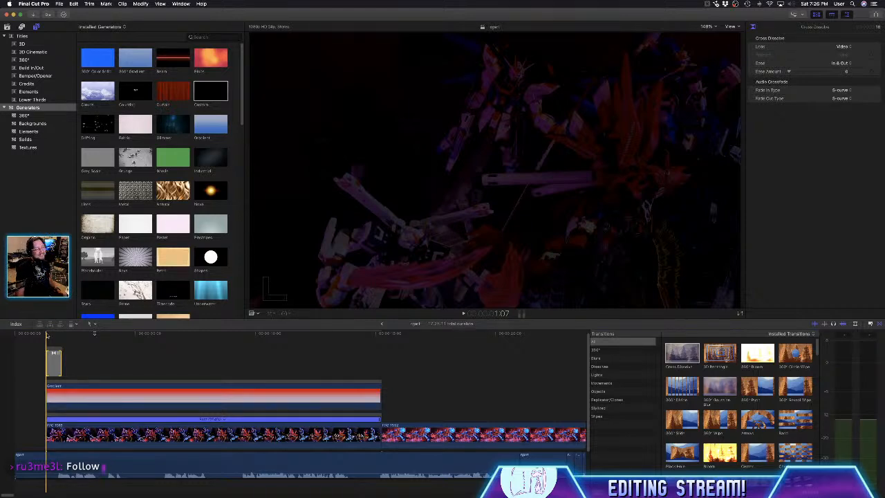
pyautogui.press('space')
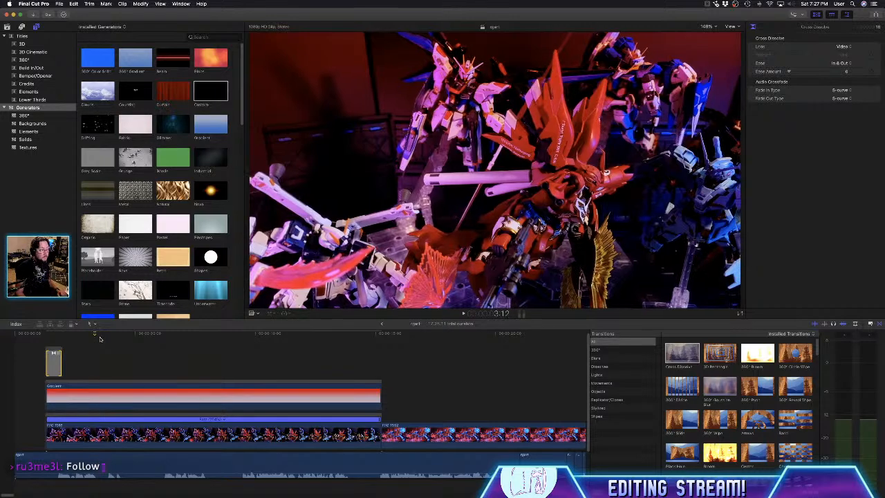
# - Compare the footage with the Soft Light gradient at 0% opacity and set the gradient's opacity to about 76%
pyautogui.click(200, 339)
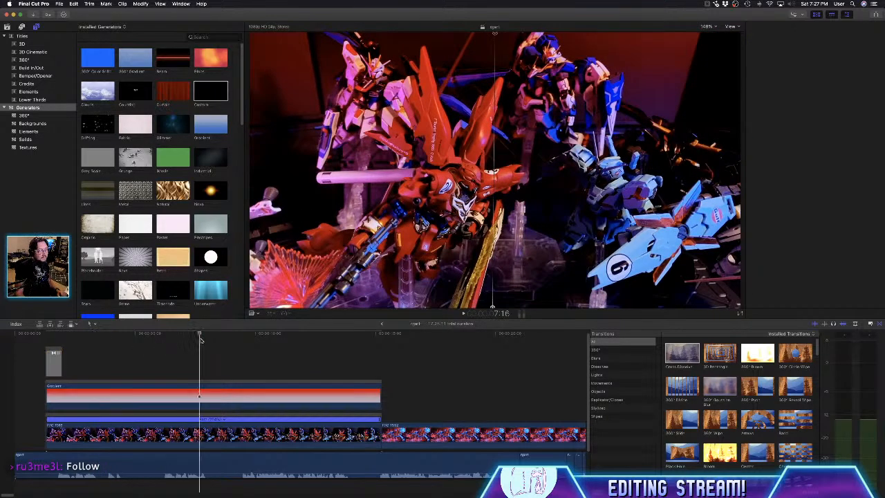
pyautogui.click(221, 433)
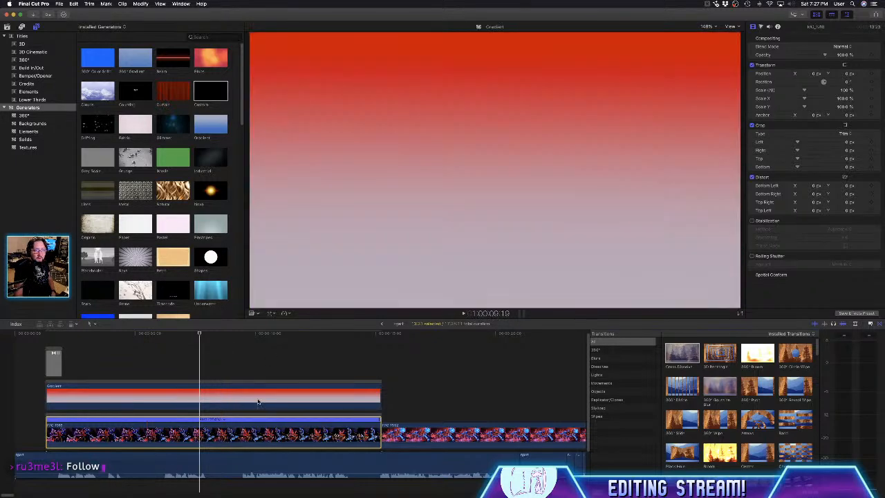
pyautogui.click(258, 401)
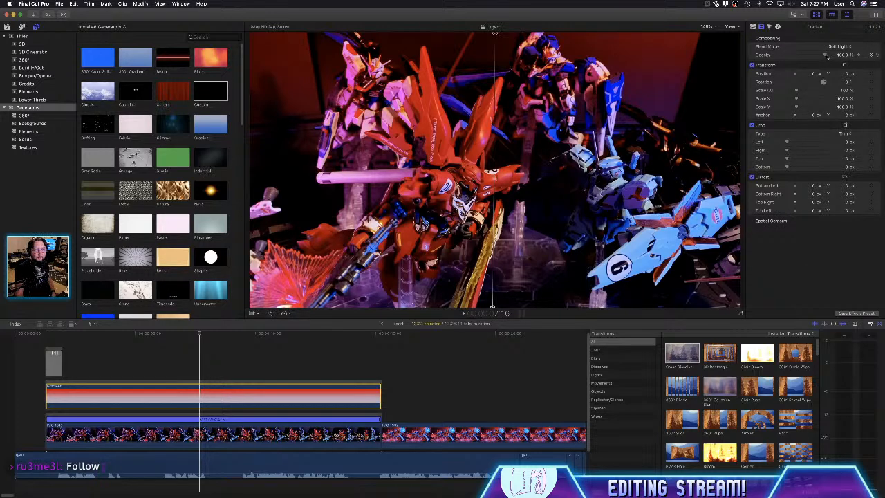
pyautogui.moveTo(826, 56); pyautogui.dragTo(750, 63)
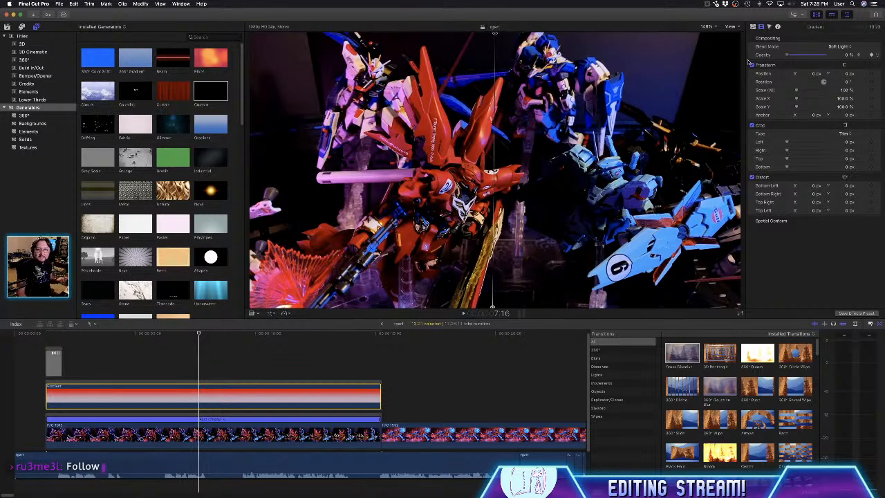
pyautogui.moveTo(787, 54); pyautogui.dragTo(815, 57)
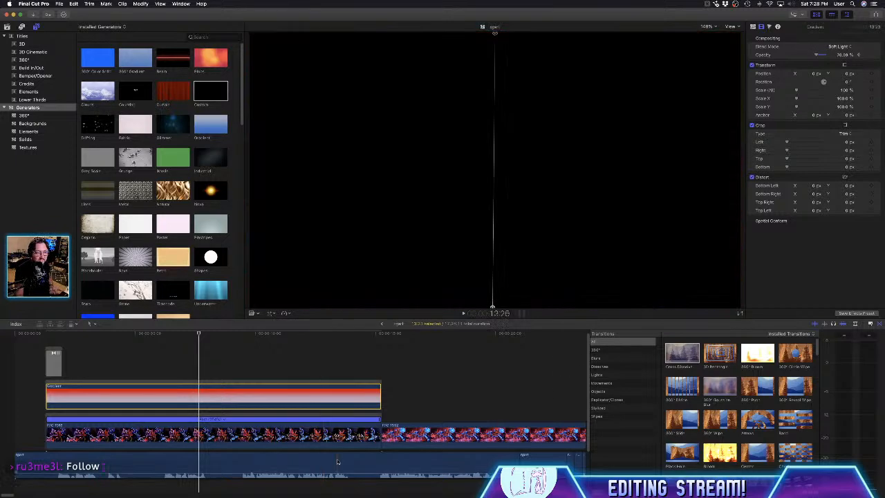
# - Brighten the IMG_1918 clip with Color Board exposure: master 1%, midtones 21%, shadows 1% and highlights about 9%
pyautogui.click(337, 429)
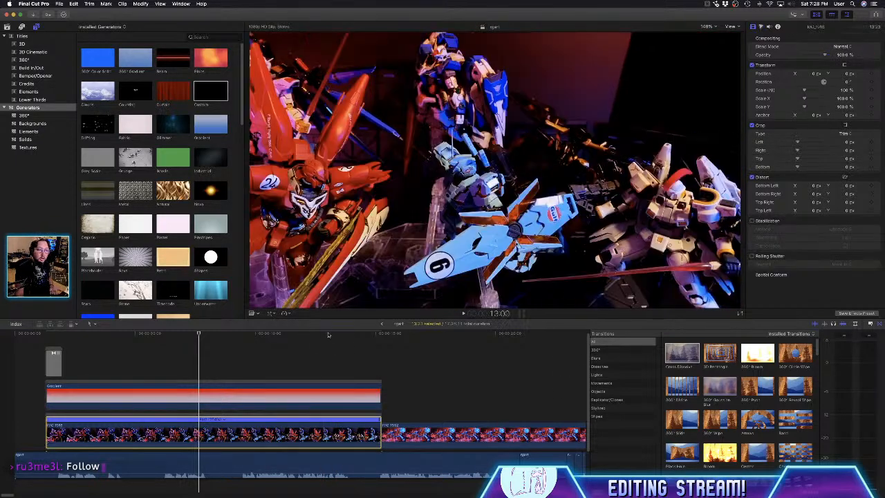
pyautogui.click(253, 333)
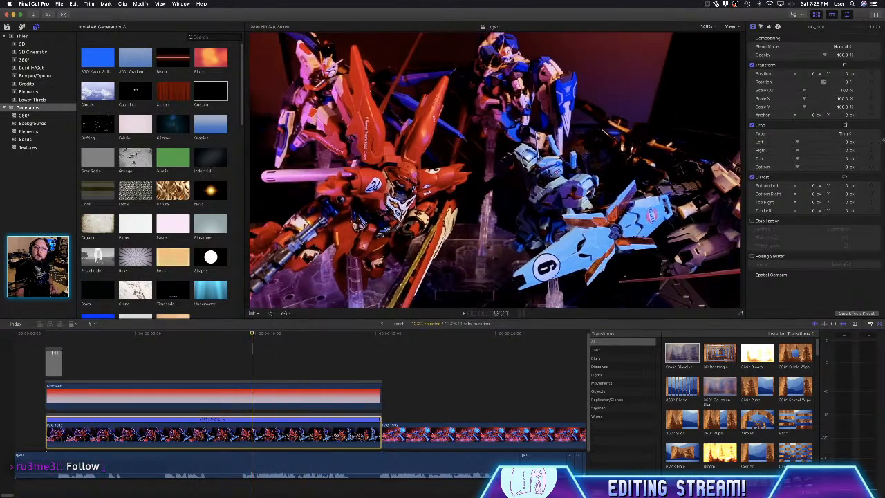
pyautogui.click(760, 27)
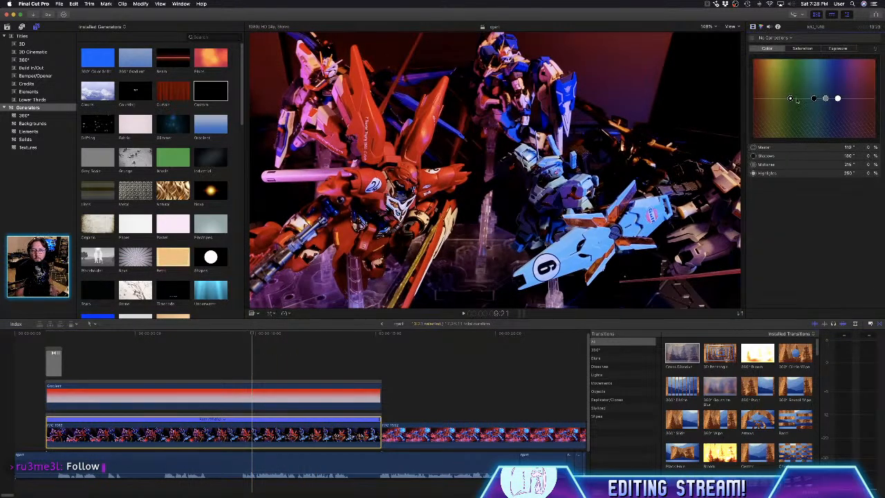
pyautogui.click(838, 49)
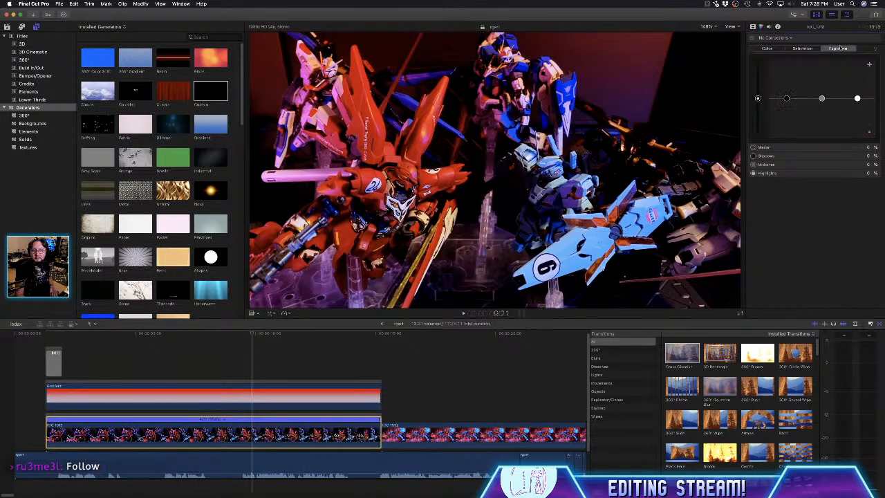
pyautogui.click(758, 97)
pyautogui.moveTo(758, 98); pyautogui.dragTo(757, 98)
pyautogui.moveTo(822, 99); pyautogui.dragTo(822, 90)
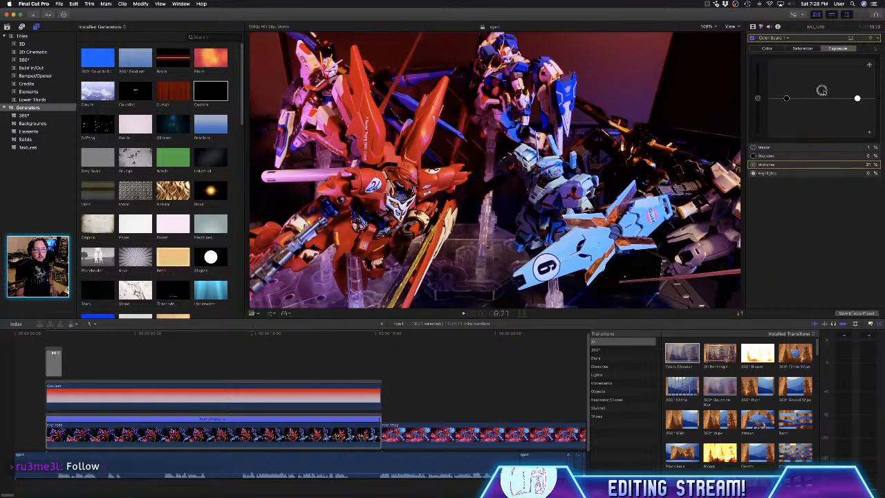
pyautogui.click(786, 98)
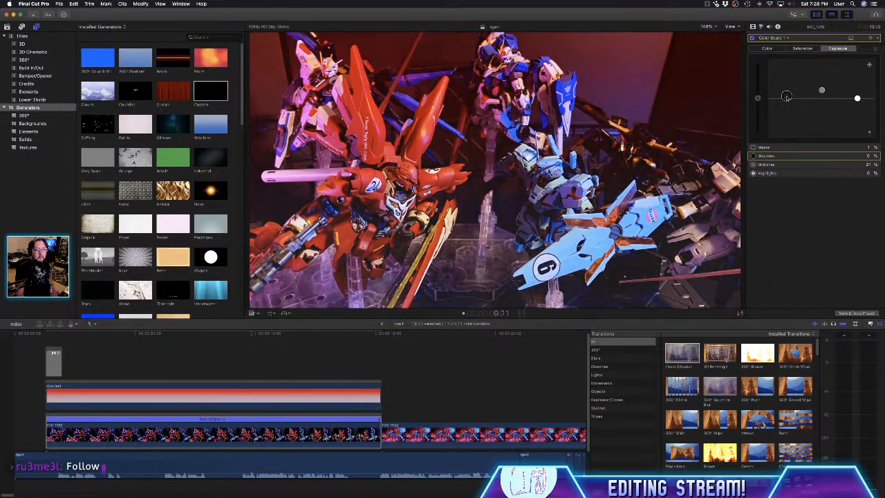
pyautogui.moveTo(786, 97); pyautogui.dragTo(786, 98)
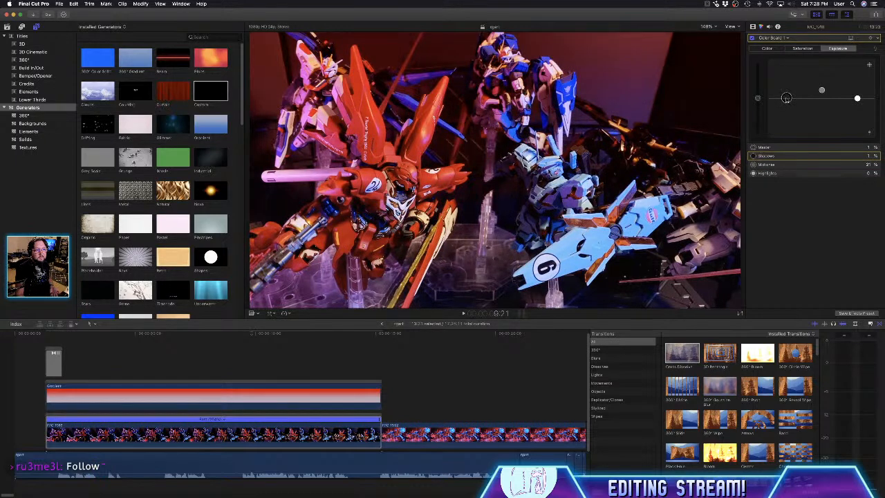
pyautogui.moveTo(857, 98); pyautogui.dragTo(858, 94)
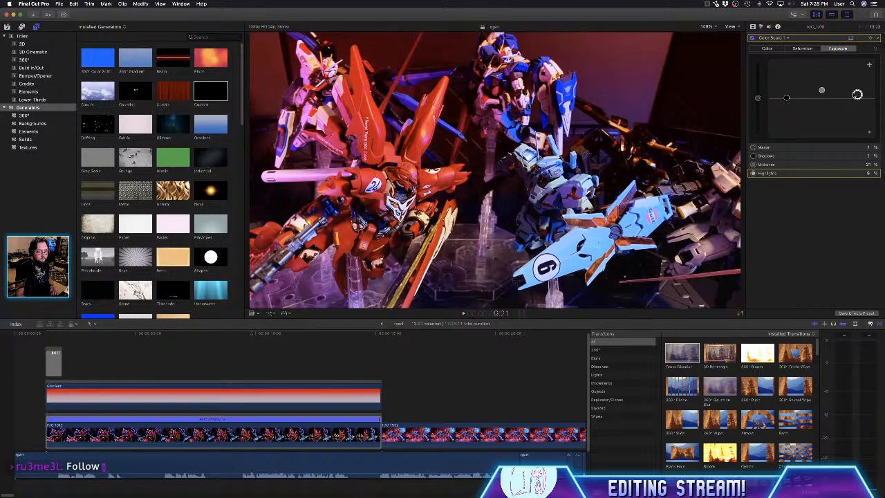
# - Raise the IMG_1918 clip's master saturation to about 10% and play the edit from the opening into the second clip
pyautogui.click(801, 49)
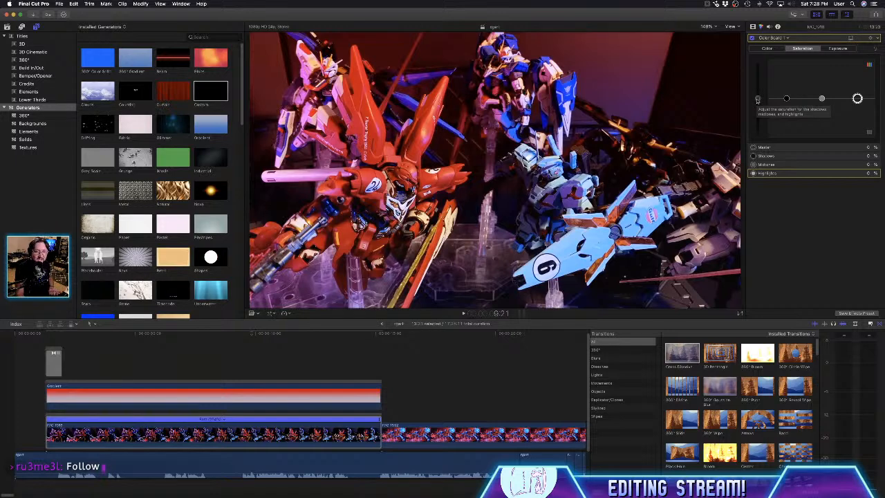
pyautogui.moveTo(757, 99); pyautogui.dragTo(759, 96)
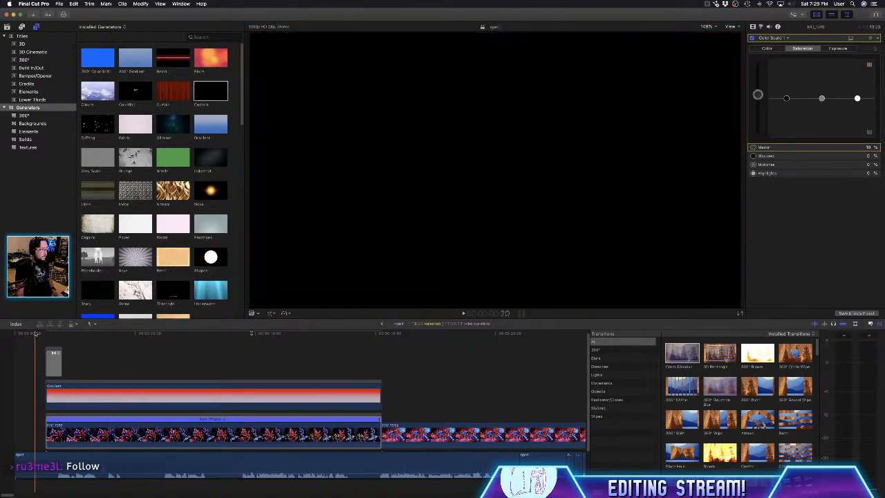
pyautogui.press('space')
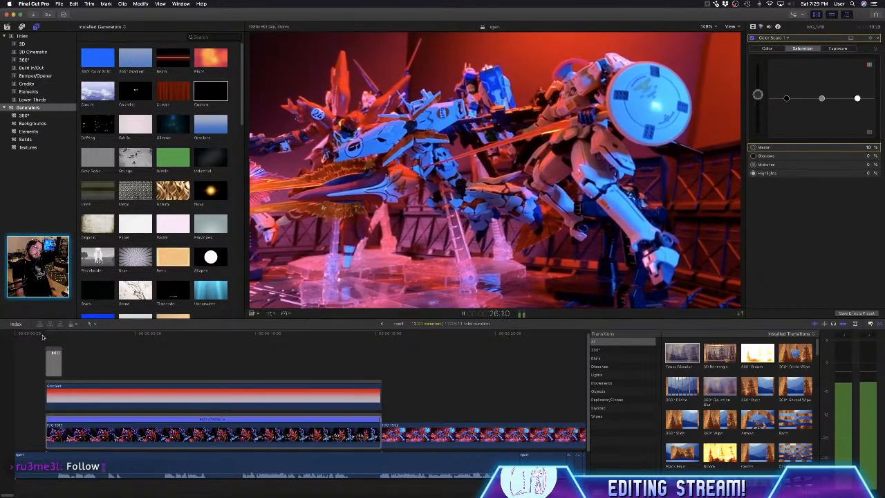
pyautogui.press('space')
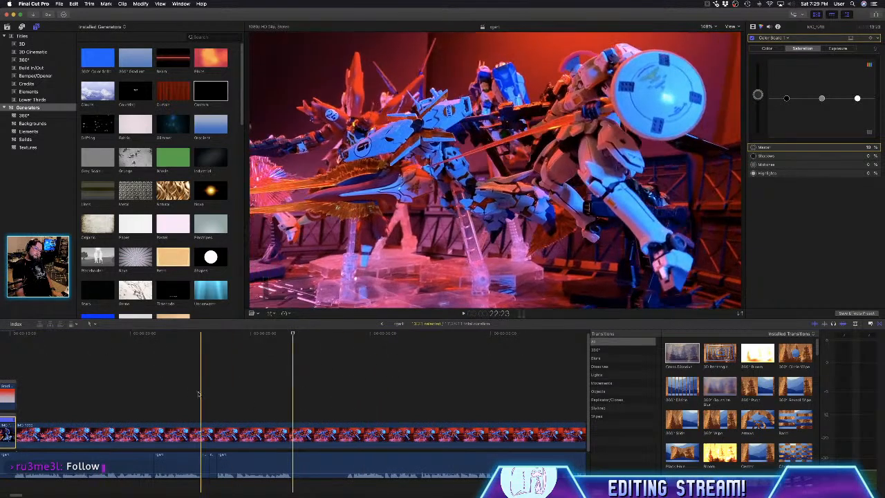
# - Reset the speed of the clip following IMG_1918, reverse that clip, and play back the result
pyautogui.click(290, 433)
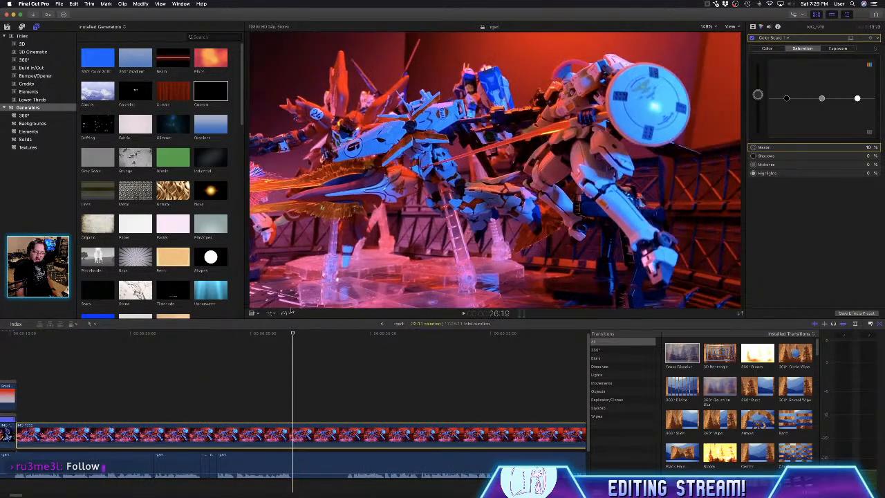
pyautogui.click(285, 312)
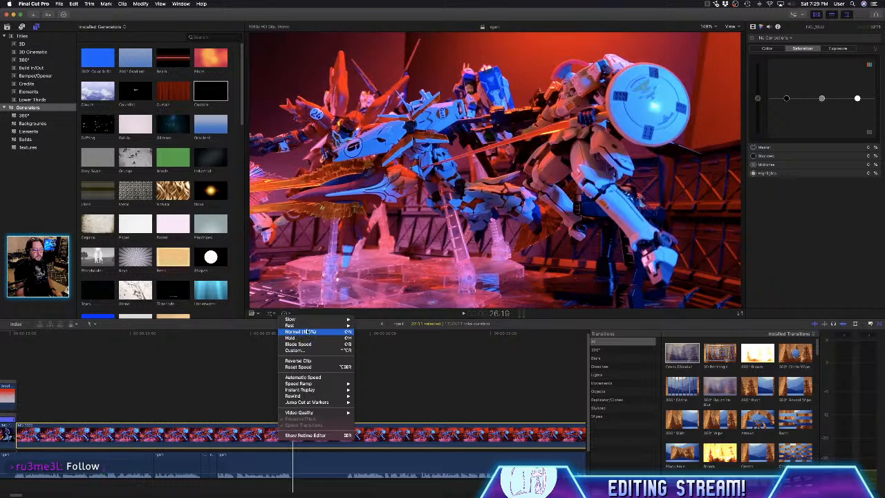
pyautogui.click(309, 366)
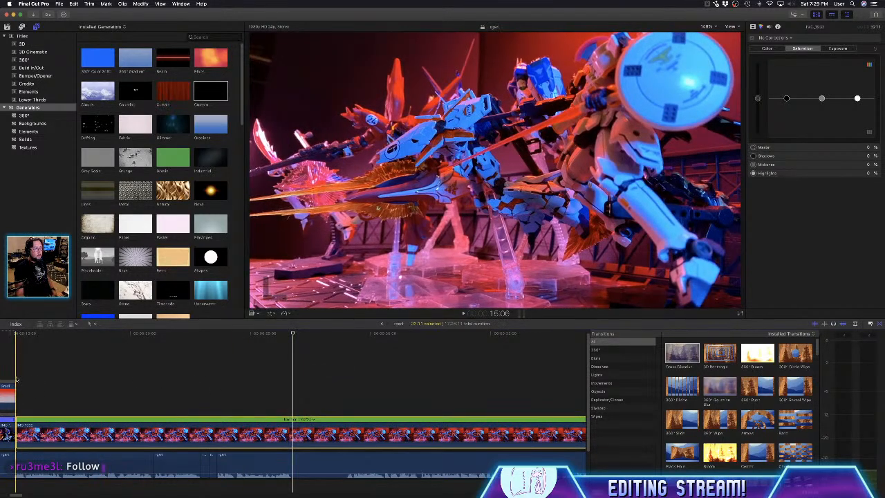
pyautogui.press('space')
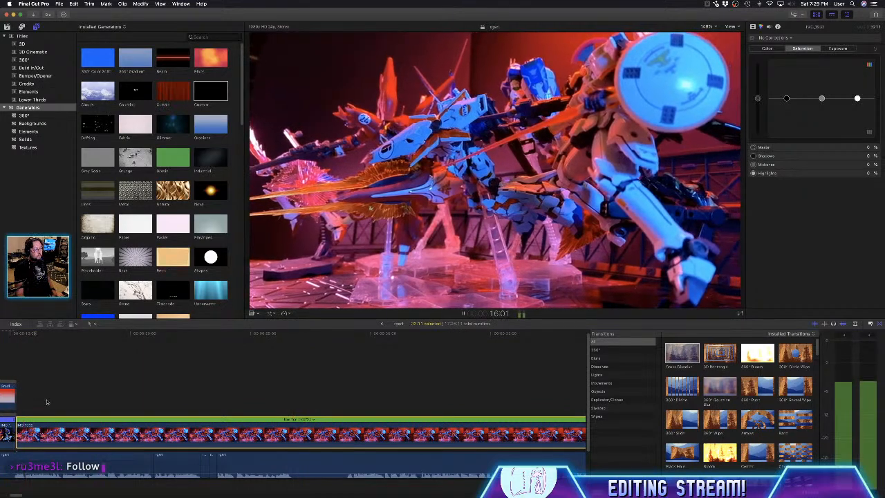
pyautogui.press('space')
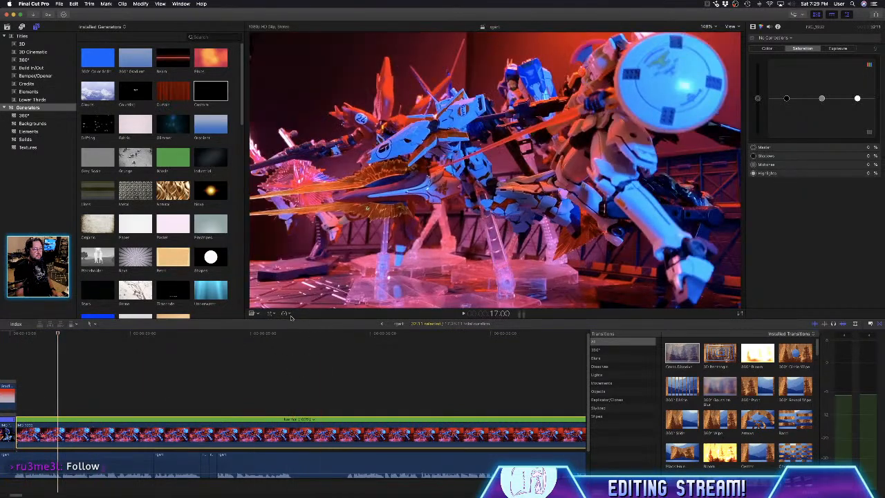
pyautogui.click(285, 314)
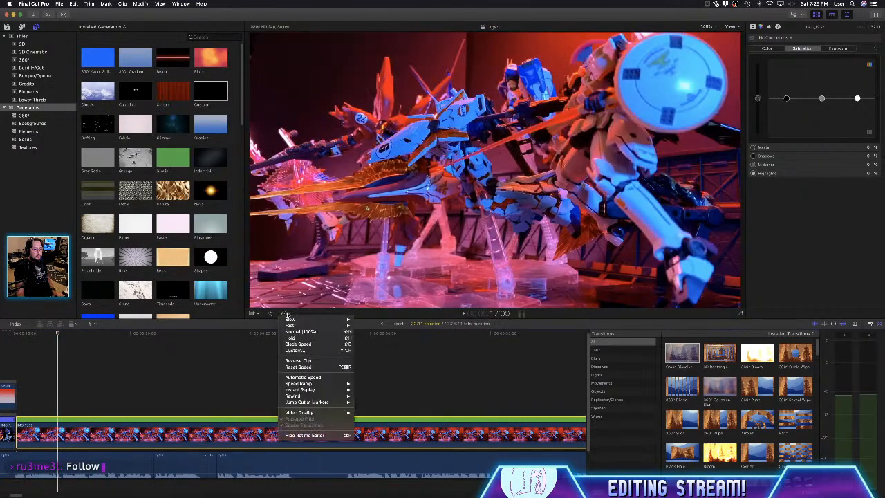
pyautogui.click(298, 361)
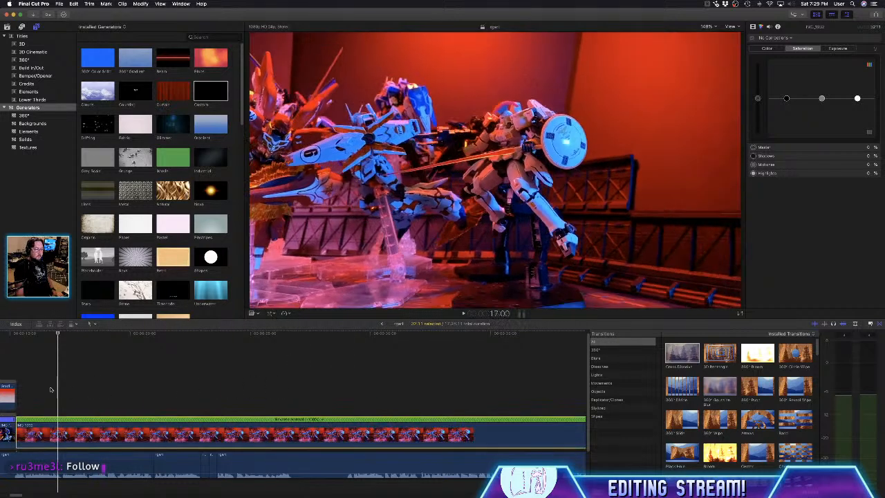
pyautogui.press('space')
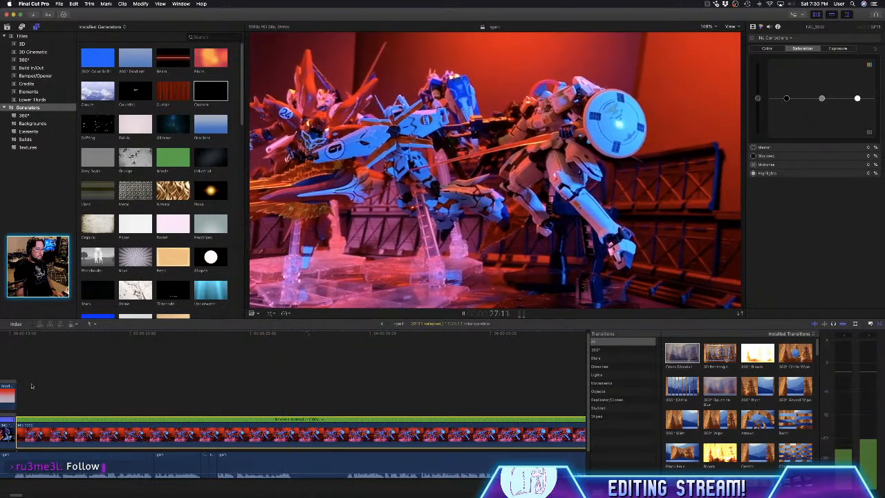
pyautogui.press('space')
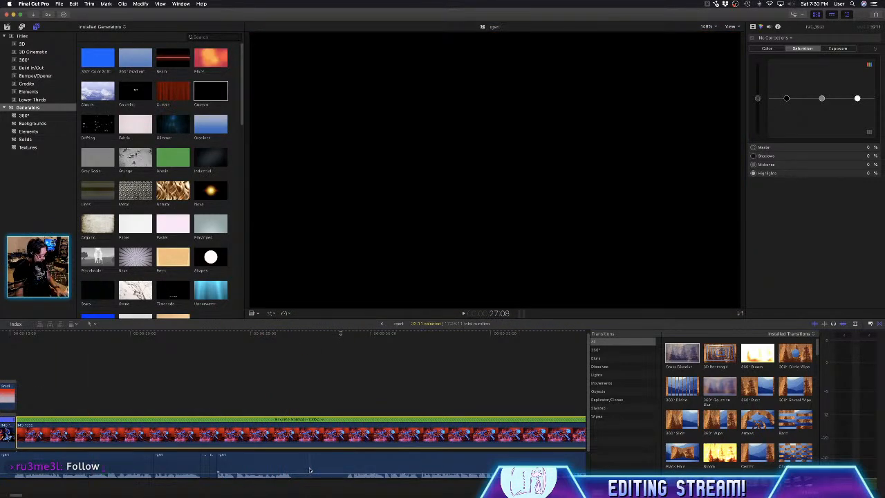
# - Cut out the short pause in the voice-over starting at about 27:08 and delete it
pyautogui.press('b')
pyautogui.click(310, 469)
pyautogui.press('a')
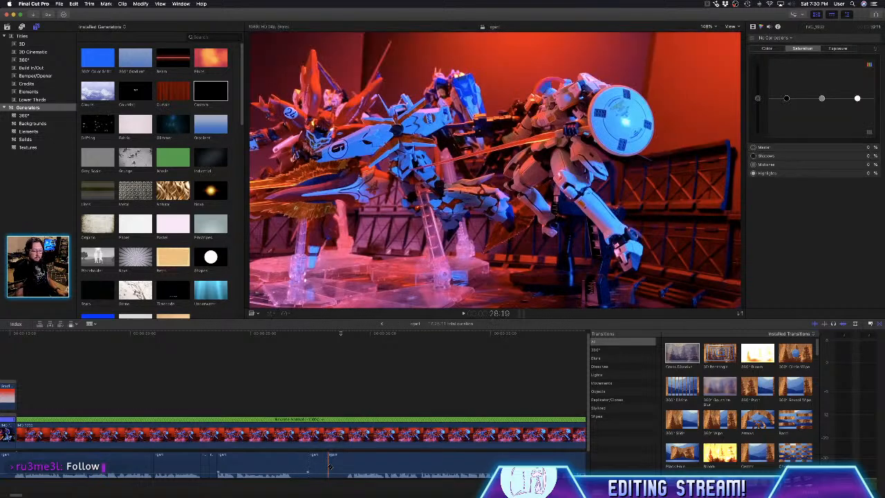
pyautogui.click(320, 467)
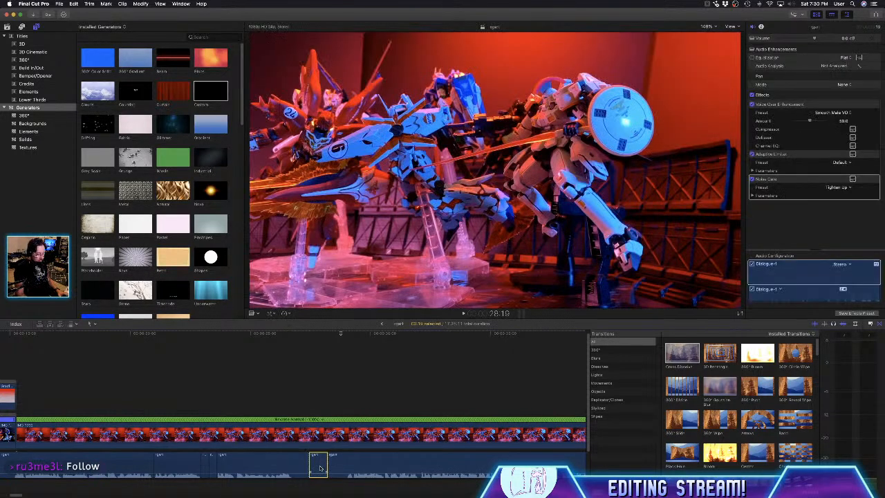
pyautogui.press('Delete')
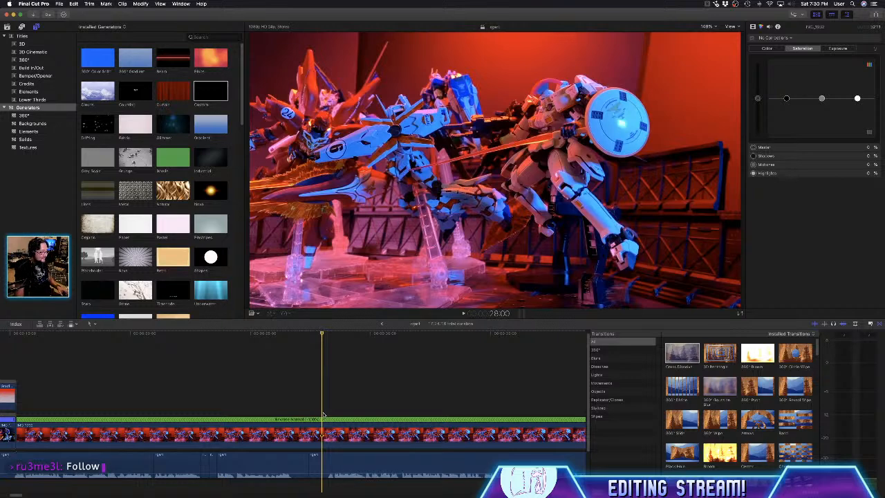
# - Cut the reversed IMG_1932 clip at 28:00, delete the part after the cut, and extend the remaining clip's end to about 28:06
pyautogui.click(325, 435)
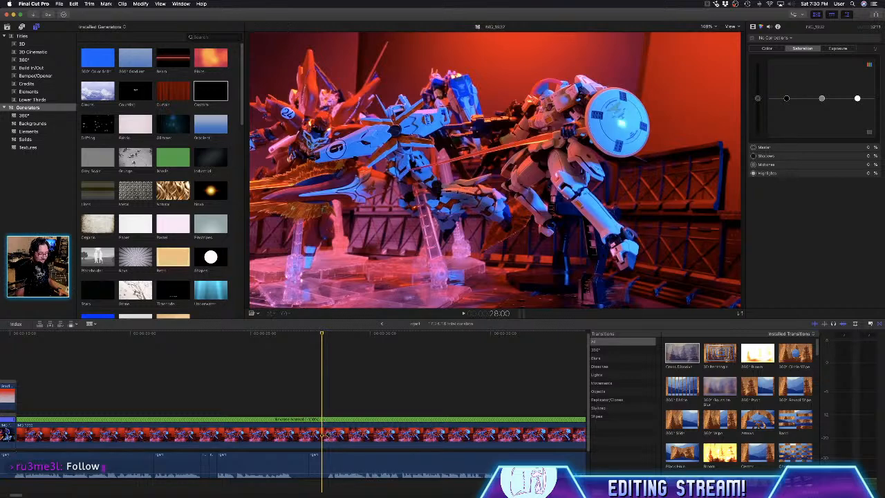
pyautogui.click(325, 435)
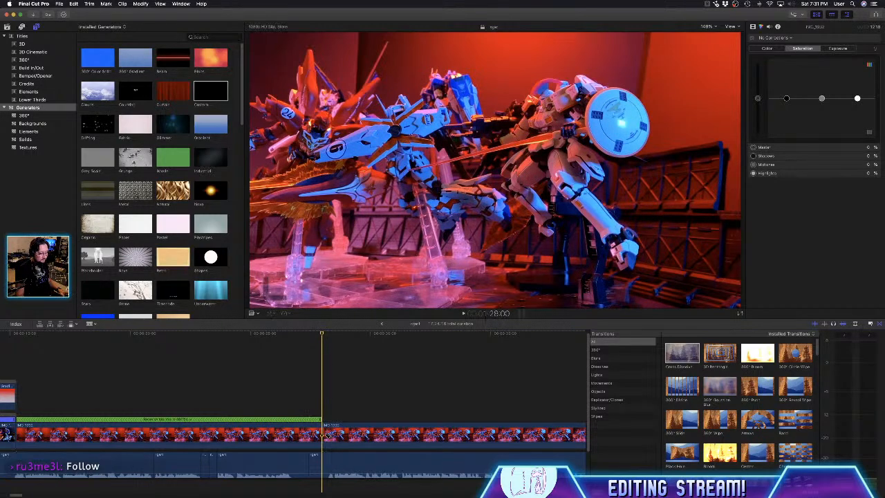
pyautogui.click(325, 434)
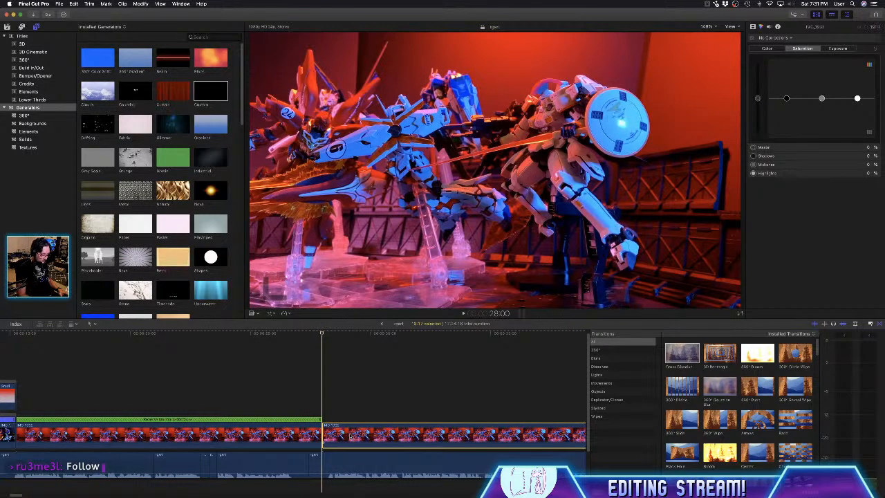
pyautogui.press('Delete')
pyautogui.moveTo(321, 431); pyautogui.dragTo(327, 432)
pyautogui.click(328, 406)
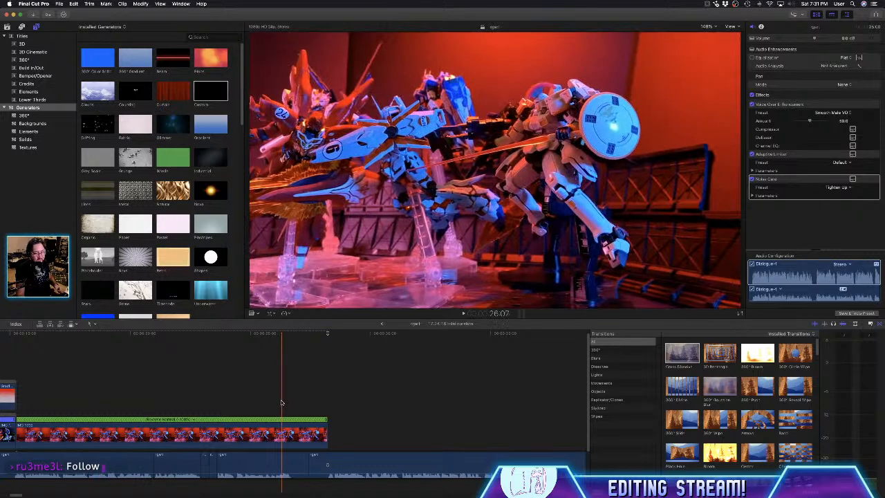
# - Show the library's media clips in the browser and play back the last seconds of the trimmed IMG_1932 clip
pyautogui.click(7, 28)
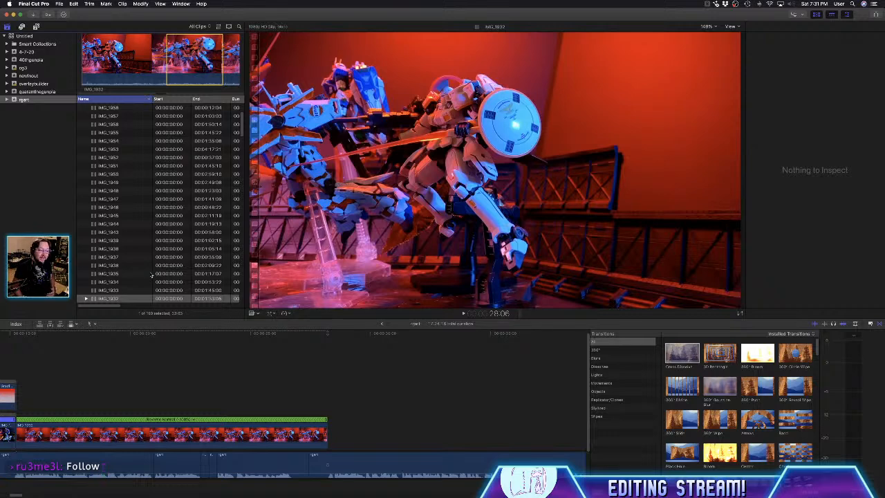
pyautogui.click(214, 371)
pyautogui.press('space')
pyautogui.press('super+6')
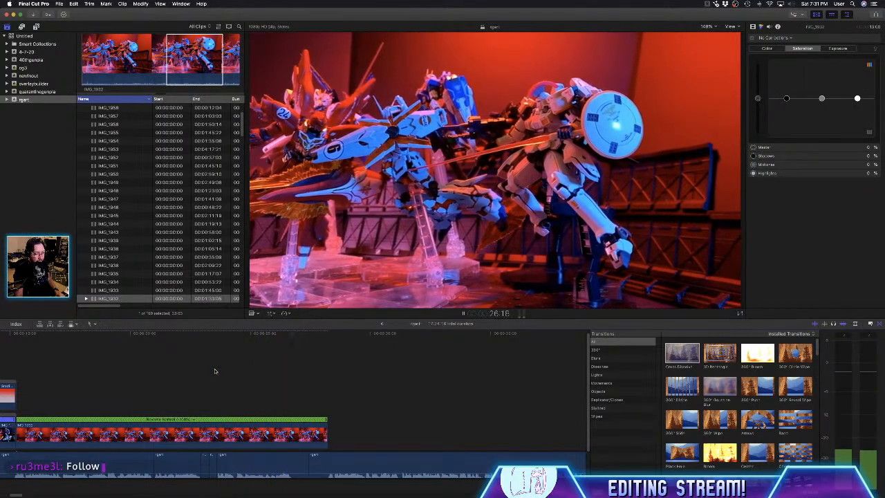
pyautogui.press('space')
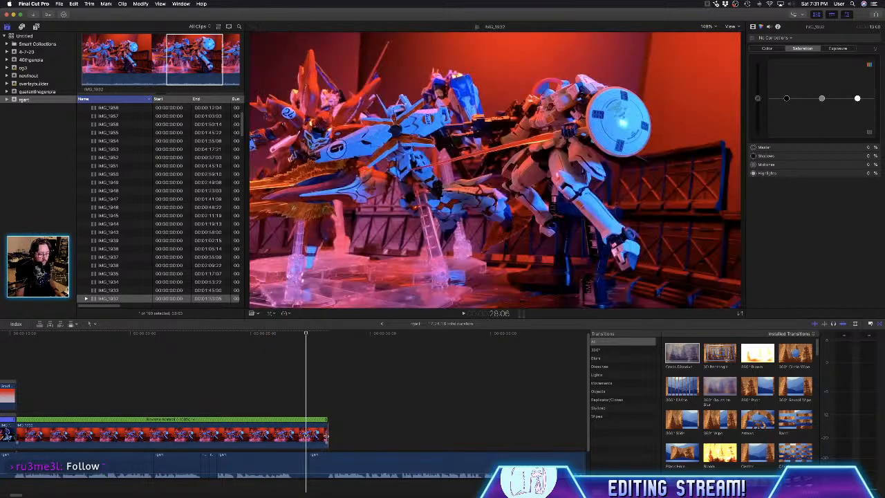
# - Check the rgart project's total duration and listen to the voice-over from the end of the IMG_1932 clip at 28:06
pyautogui.scroll(4, 178, 247)
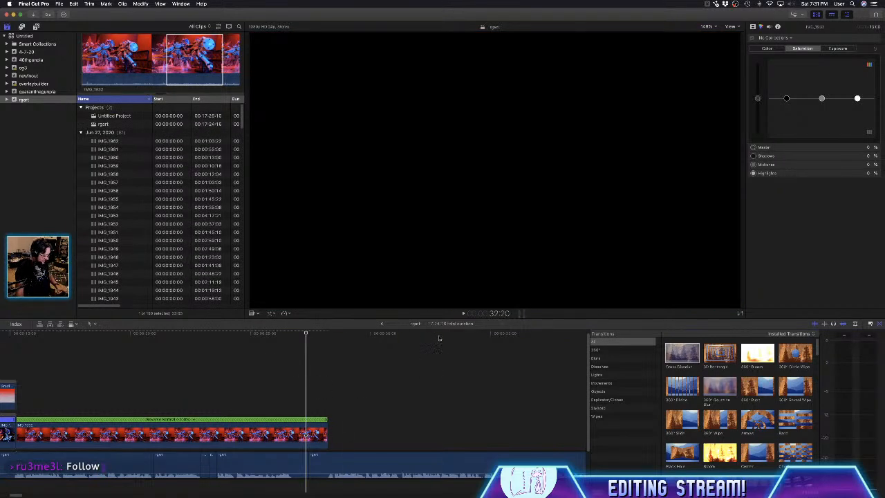
pyautogui.scroll(5, 456, 322)
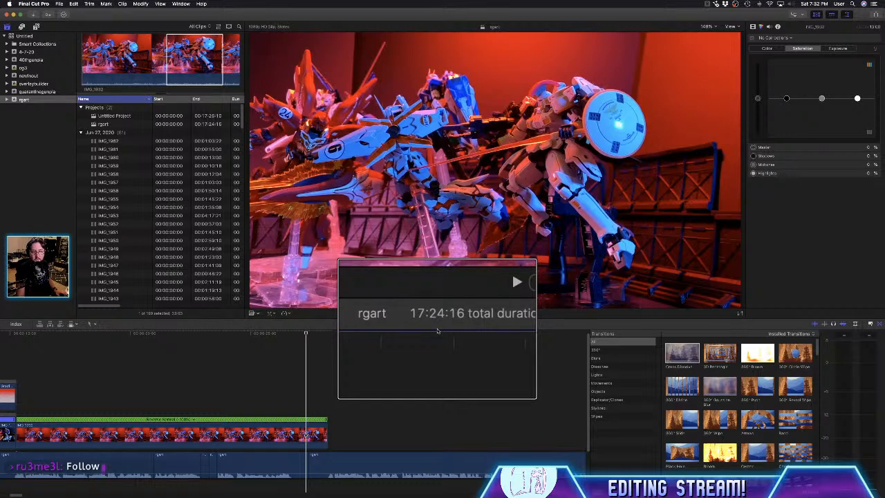
pyautogui.scroll(-5, 437, 331)
pyautogui.scroll(-2, 437, 332)
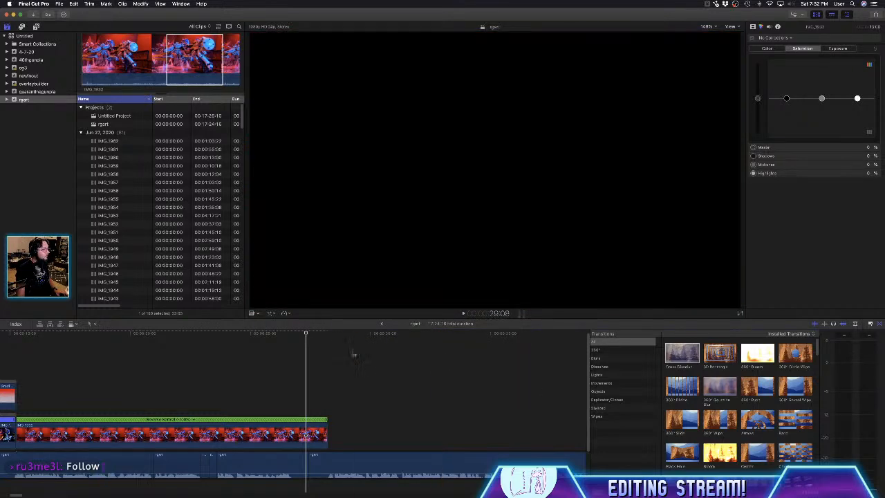
pyautogui.click(327, 352)
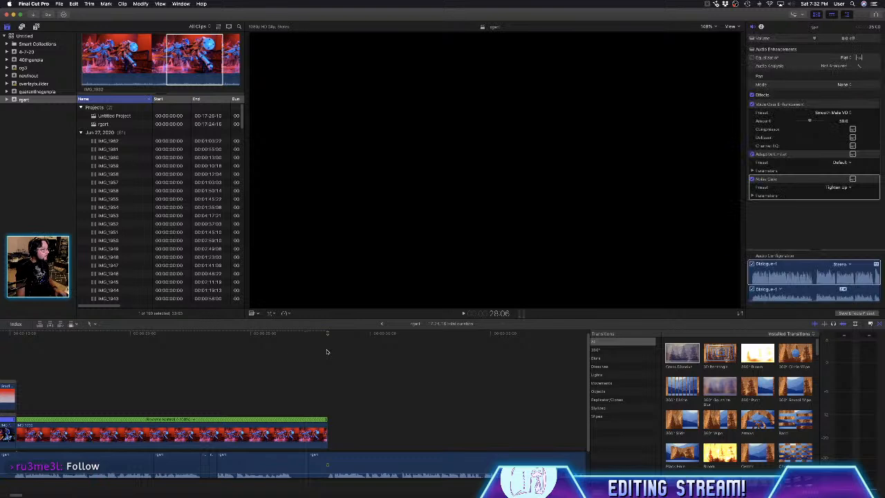
pyautogui.press('space')
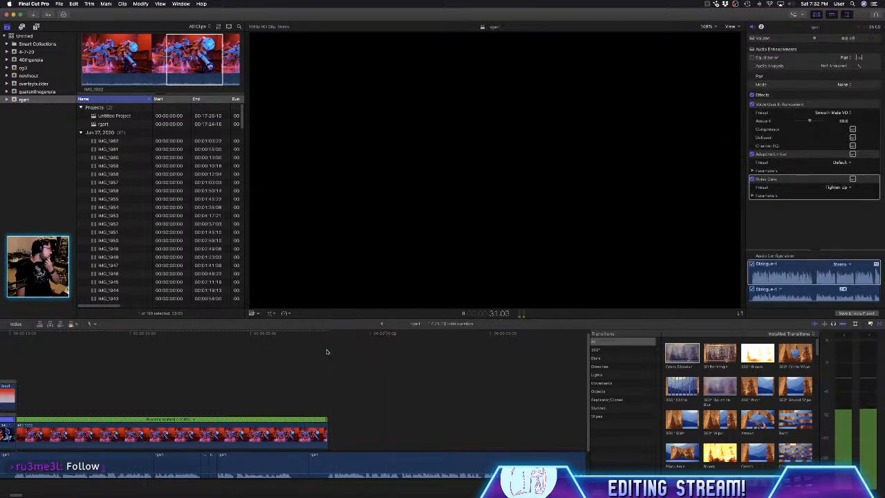
pyautogui.press('space')
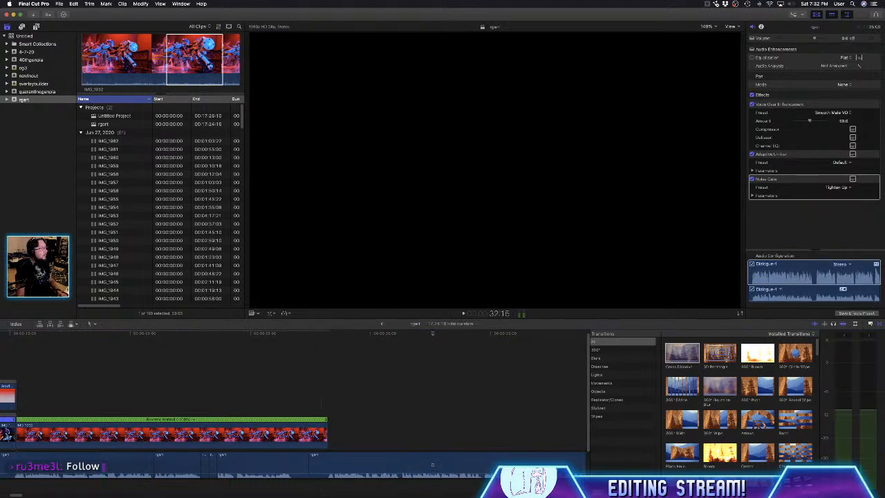
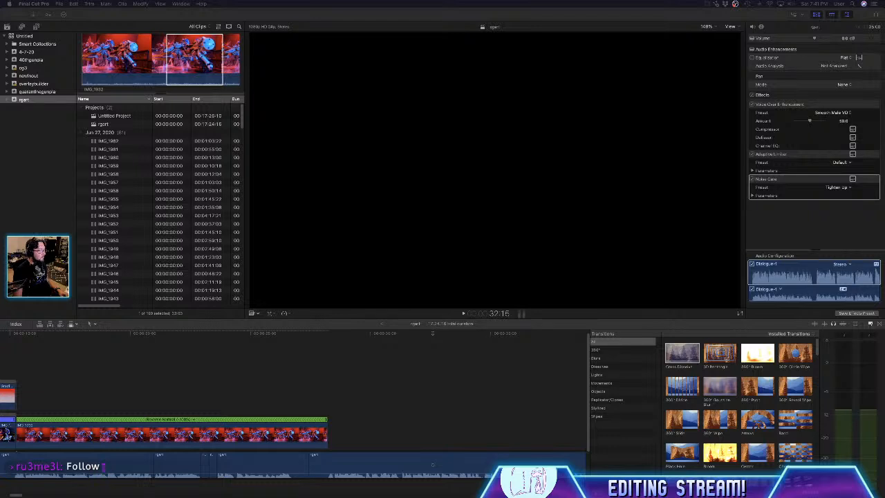
# - Place the Screen Shot still of the blue and white robot after the reversed IMG_1932 clip and apply Cross Dissolve to that clip
pyautogui.moveTo(53, 377); pyautogui.dragTo(317, 433)
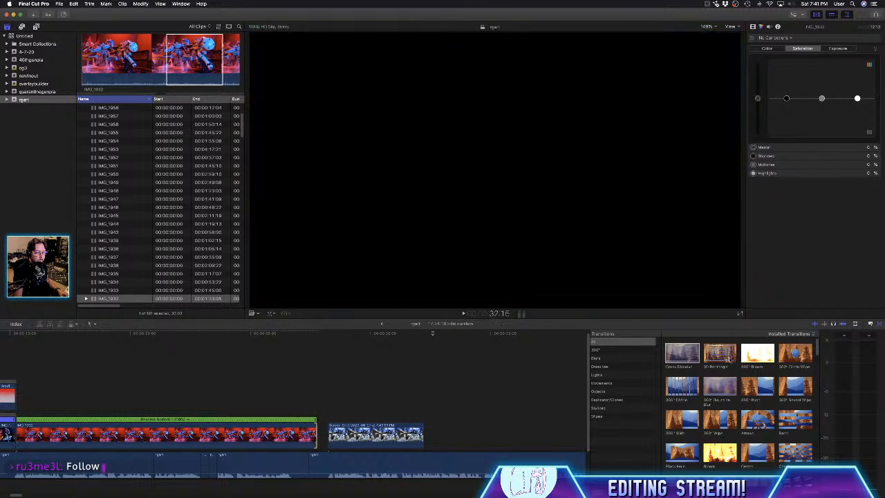
pyautogui.moveTo(685, 356); pyautogui.dragTo(298, 427)
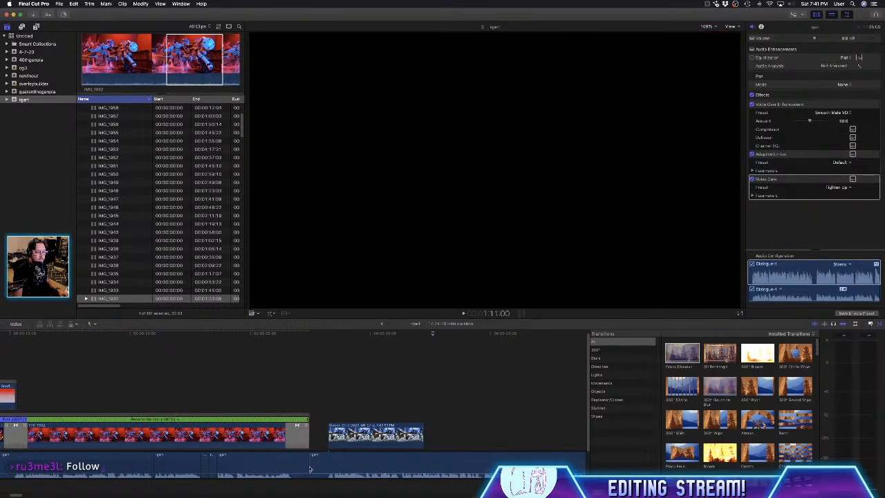
pyautogui.moveTo(310, 469)
pyautogui.mouseDown()
pyautogui.moveTo(319, 468)
pyautogui.moveTo(299, 468)
pyautogui.moveTo(308, 468)
pyautogui.mouseUp()
# - Add default cross dissolves to the Screen Shot still and delete the one at its end
pyautogui.click(339, 435)
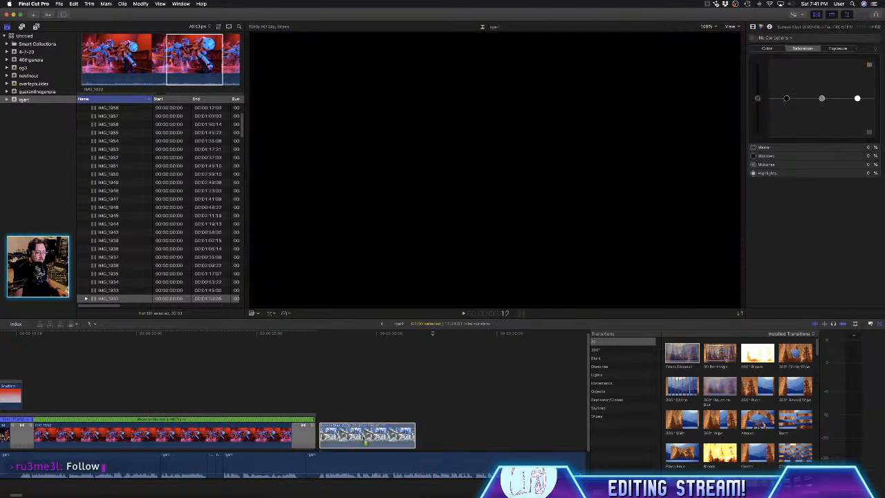
pyautogui.press('super+t')
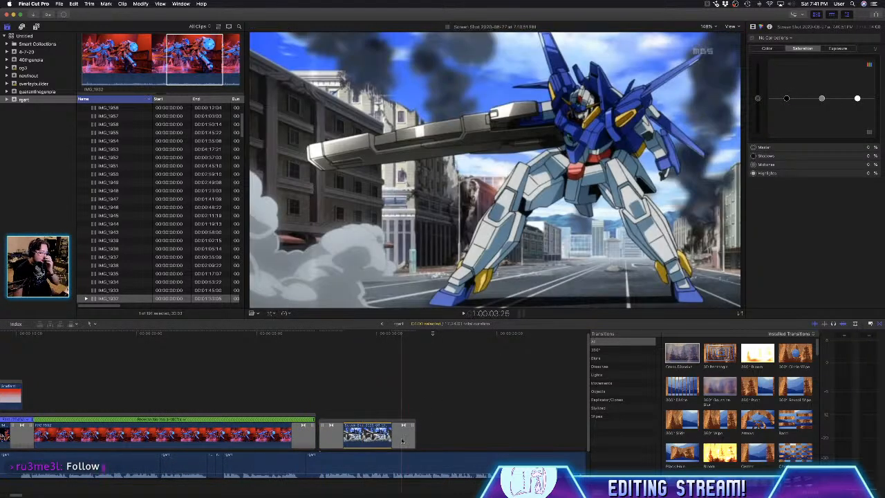
pyautogui.click(402, 440)
pyautogui.press('Delete')
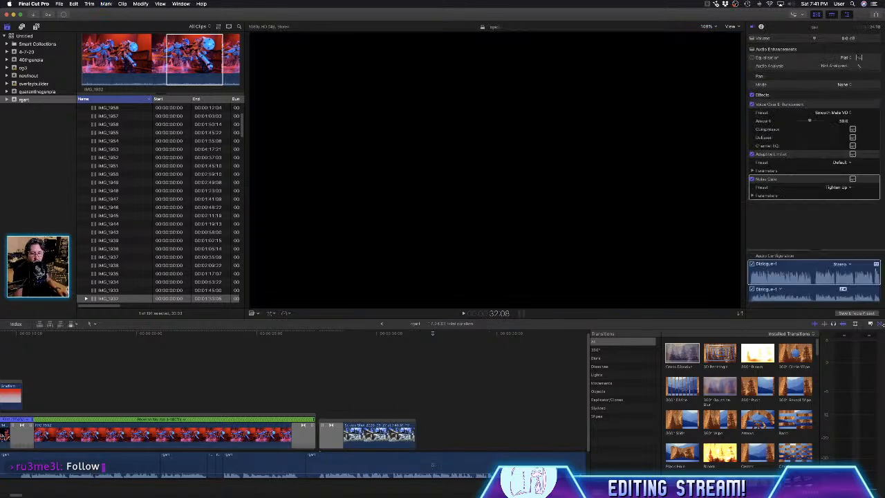
# - Apply the dark, blurred background effect for images from the Basics category to the Screen Shot still
pyautogui.click(870, 323)
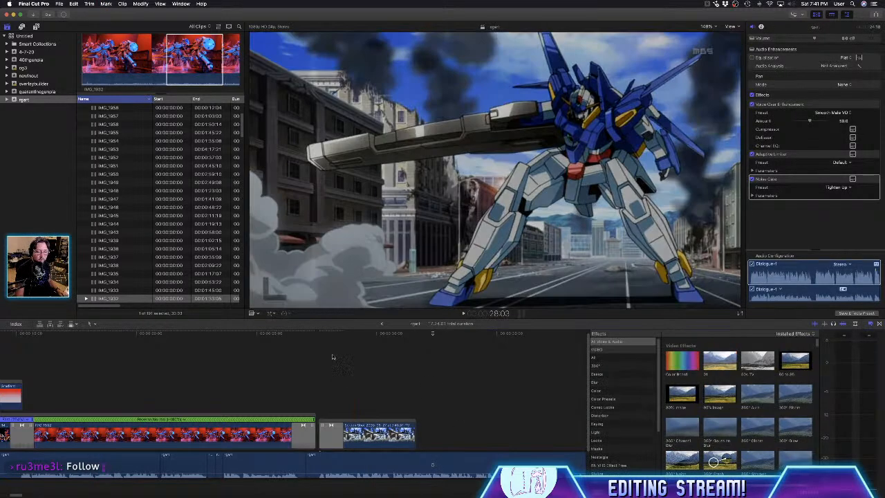
pyautogui.click(356, 354)
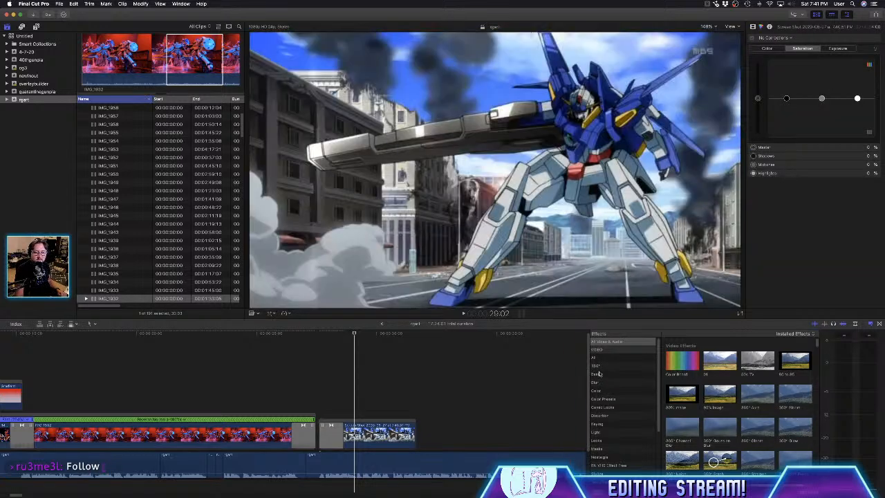
pyautogui.click(620, 375)
pyautogui.click(800, 354)
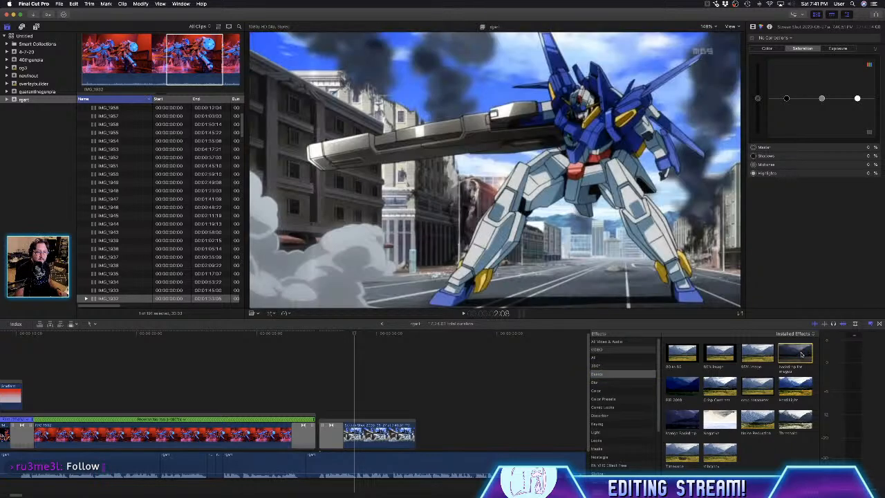
pyautogui.moveTo(802, 354); pyautogui.dragTo(391, 439)
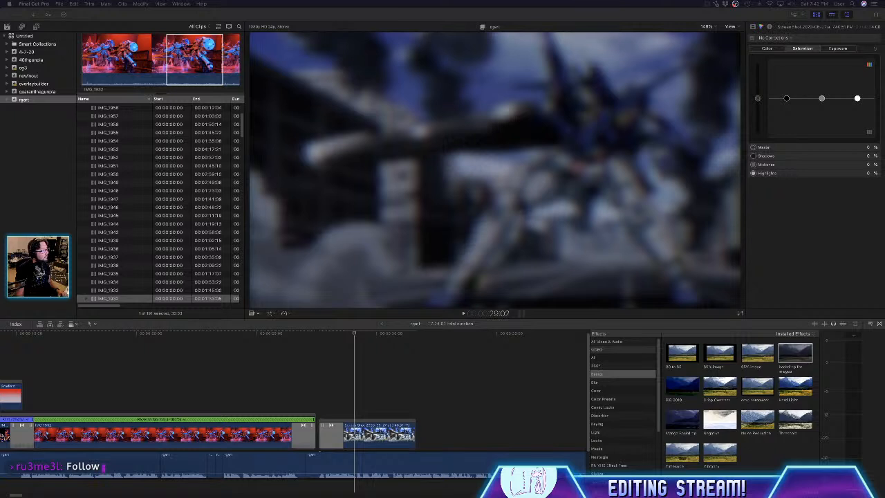
# - Place the End-of-Art Philosophy book cover image above the still at about 29:02 and extend the still's end to about 34:22
pyautogui.moveTo(12, 339); pyautogui.dragTo(414, 402)
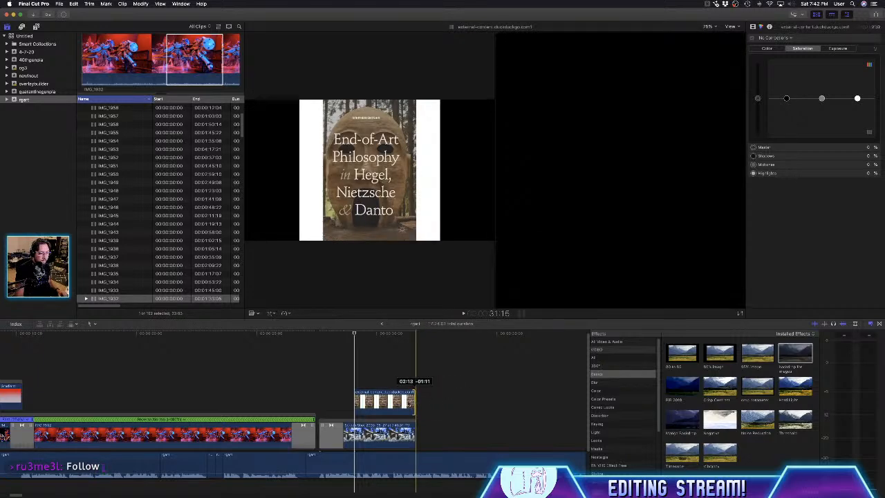
pyautogui.click(321, 376)
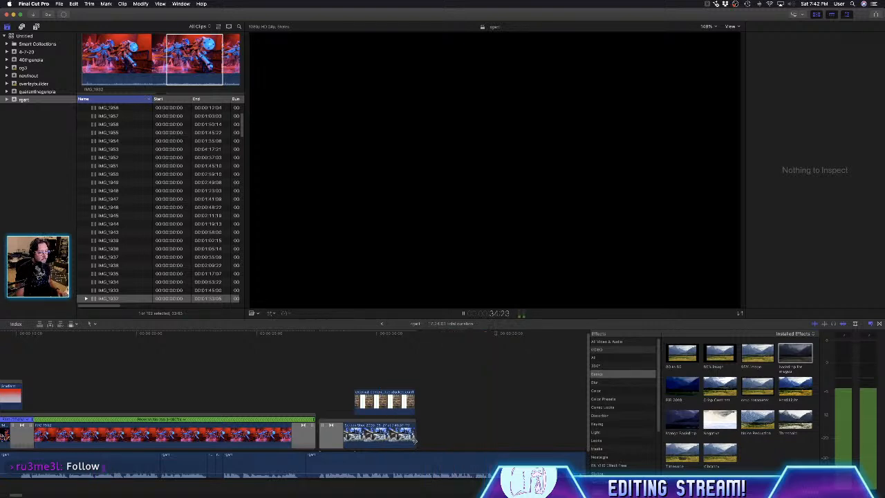
pyautogui.moveTo(415, 440); pyautogui.dragTo(490, 441)
# - Play the voice-over to find its cue, move the book cover to about 34:00 and extend the still to about 38:00
pyautogui.click(438, 396)
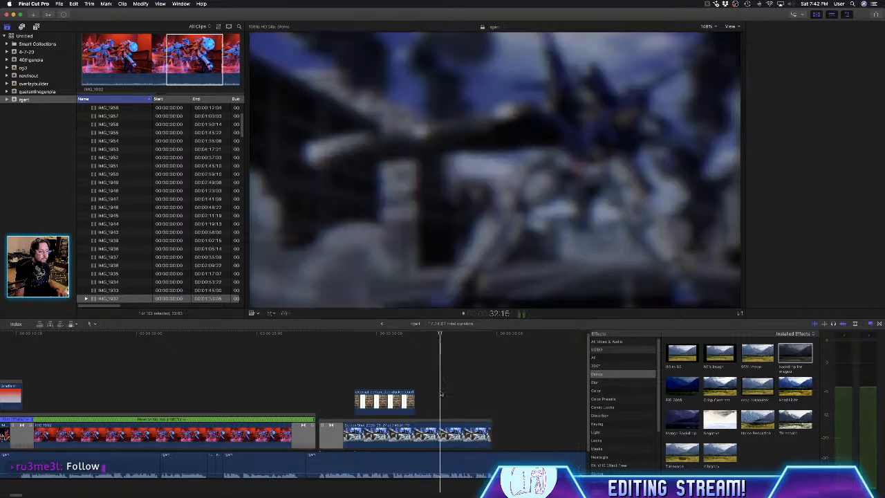
pyautogui.press('space')
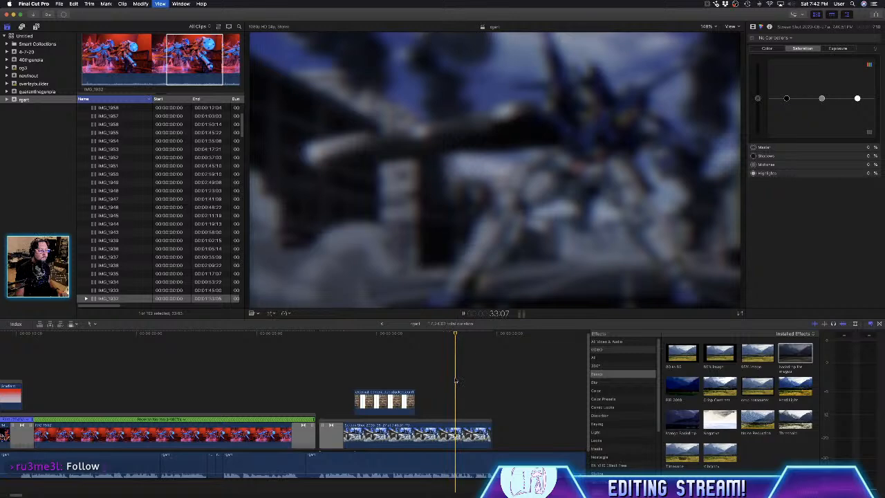
pyautogui.press('space')
pyautogui.press('space')
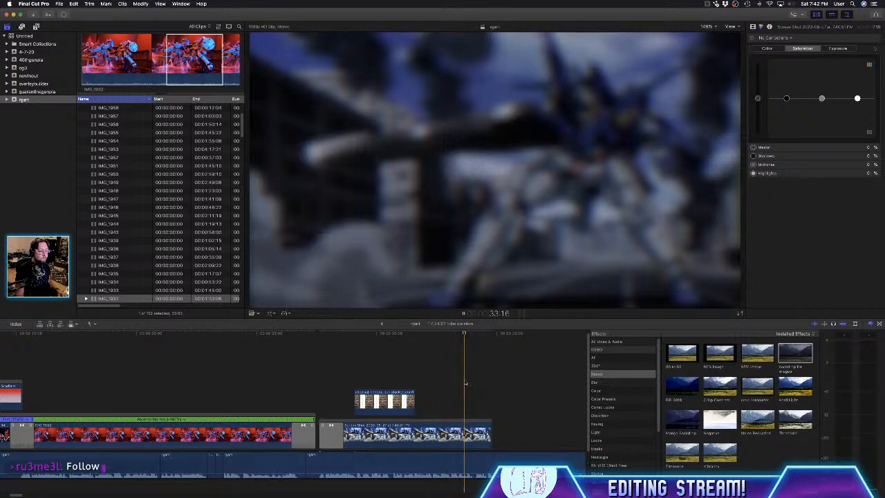
pyautogui.moveTo(413, 400); pyautogui.dragTo(569, 436)
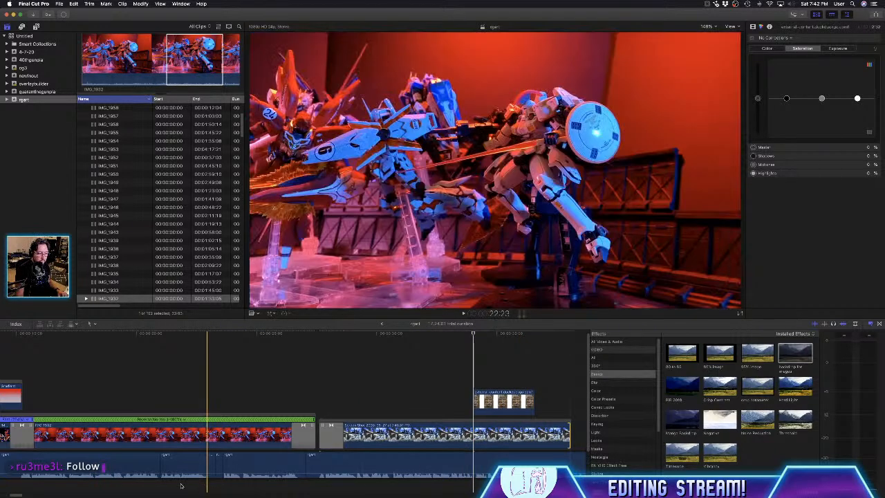
# - Listen to the voice-over past the still's end and extend the Screen Shot still to 39:19
pyautogui.click(181, 496)
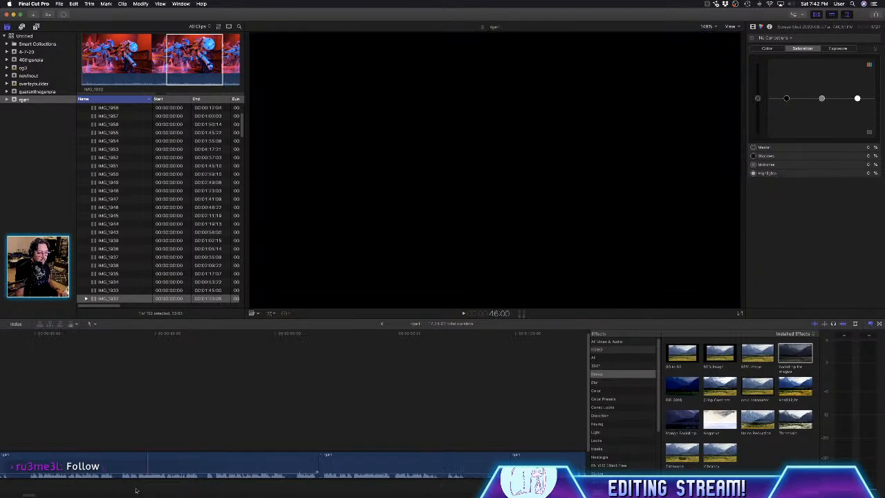
pyautogui.hscroll(-6, 152, 373)
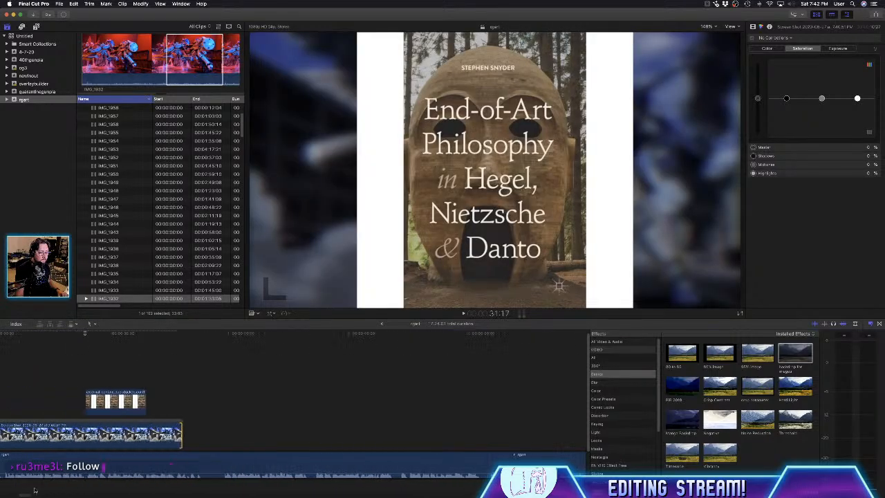
pyautogui.press('space')
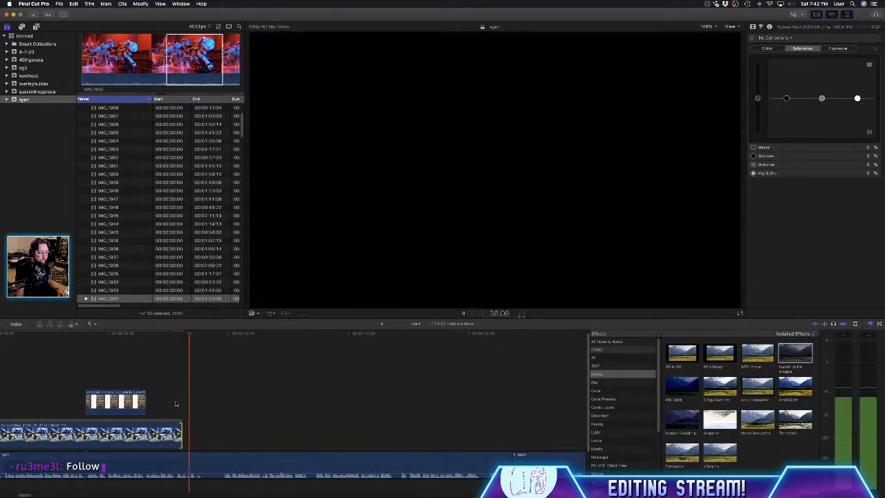
pyautogui.press('space')
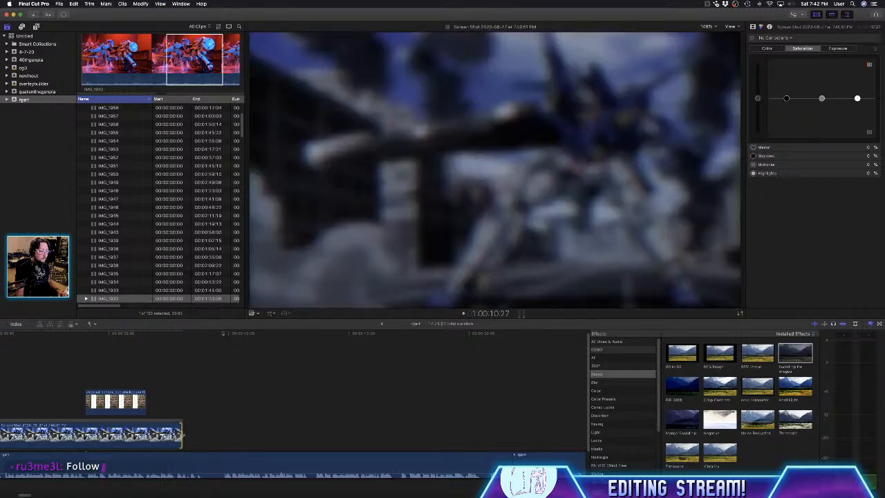
pyautogui.press('super+v')
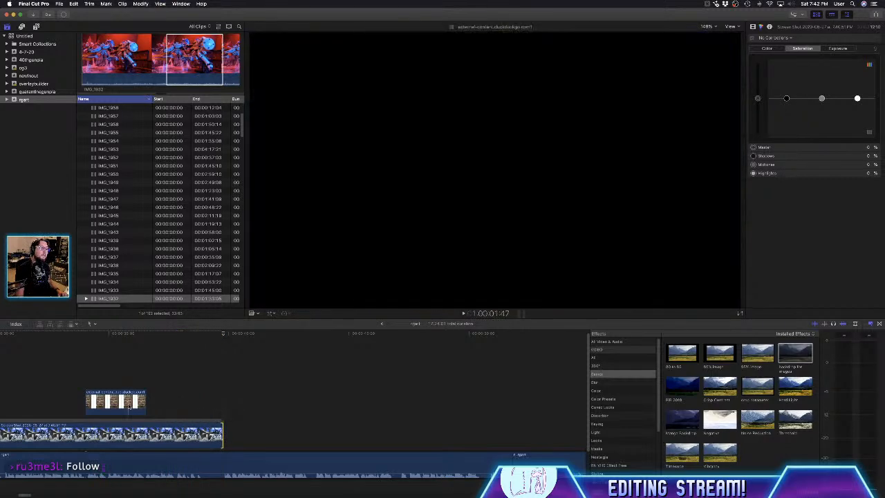
# - Extend the book cover image to 39:19 to match the still and apply the 80 to 85 effect to it
pyautogui.click(129, 408)
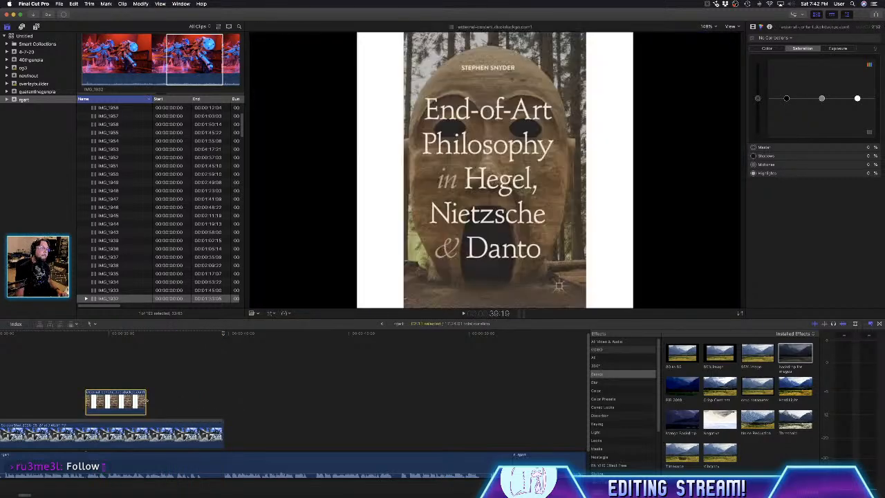
pyautogui.moveTo(147, 403); pyautogui.dragTo(223, 403)
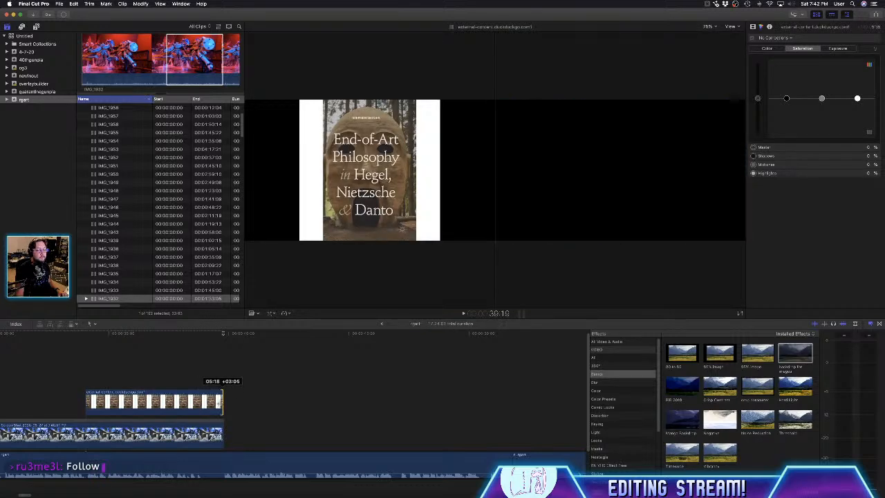
pyautogui.moveTo(682, 355); pyautogui.dragTo(169, 402)
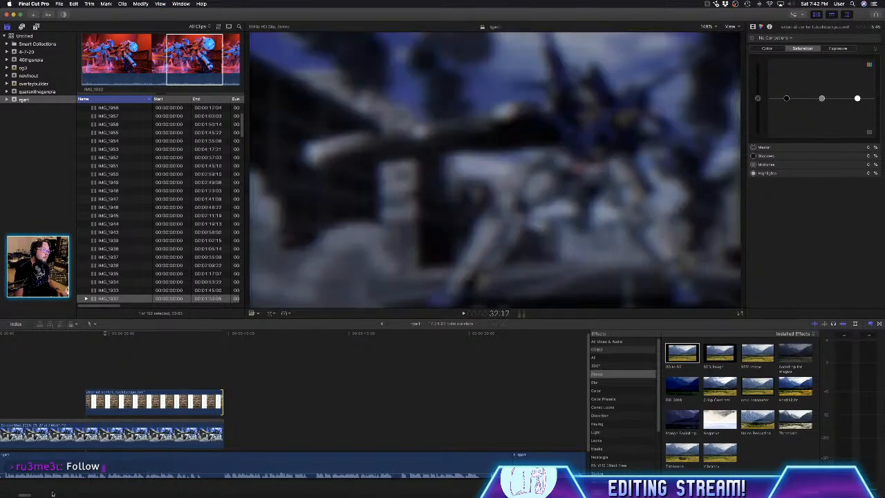
# - Import the author's portrait photo above the start of the blurred still and extend it to meet the book cover
pyautogui.moveTo(26, 495); pyautogui.dragTo(21, 495)
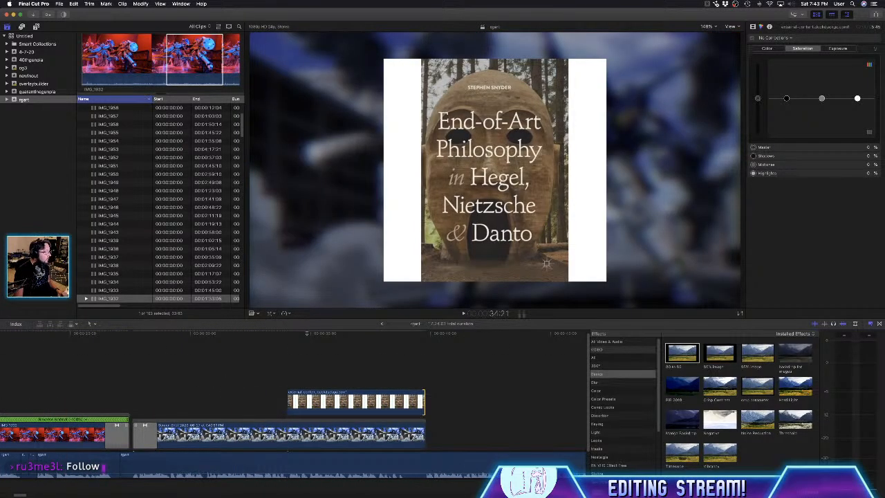
pyautogui.press('super+Tab')
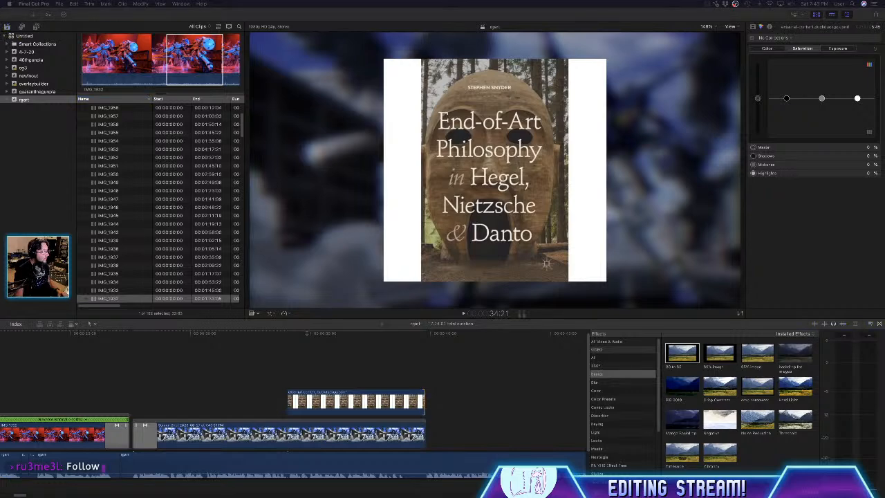
pyautogui.moveTo(3, 323); pyautogui.dragTo(137, 404)
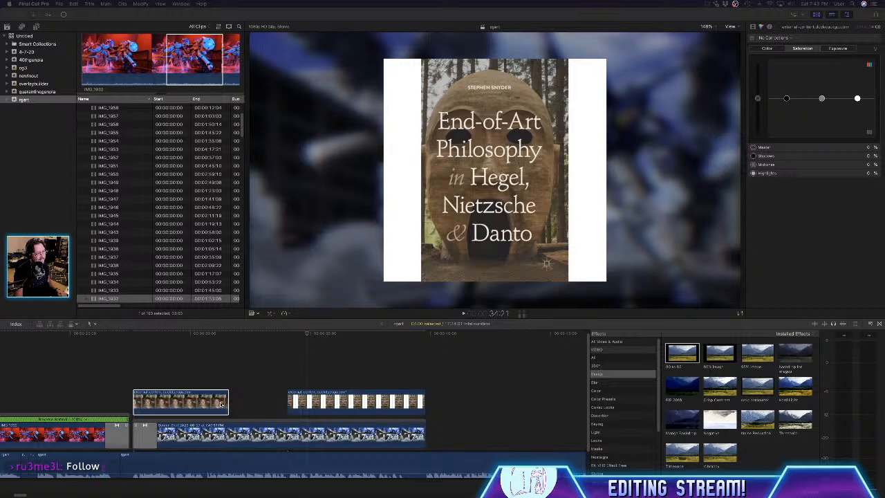
pyautogui.click(192, 366)
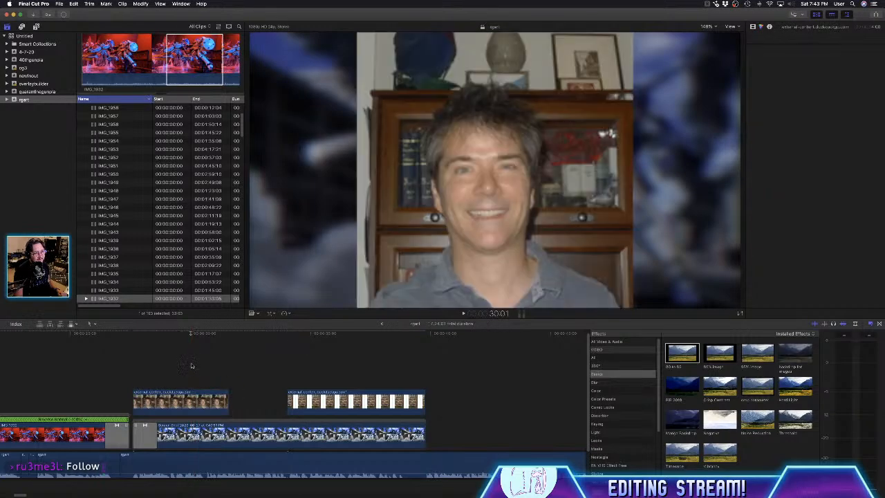
pyautogui.click(222, 402)
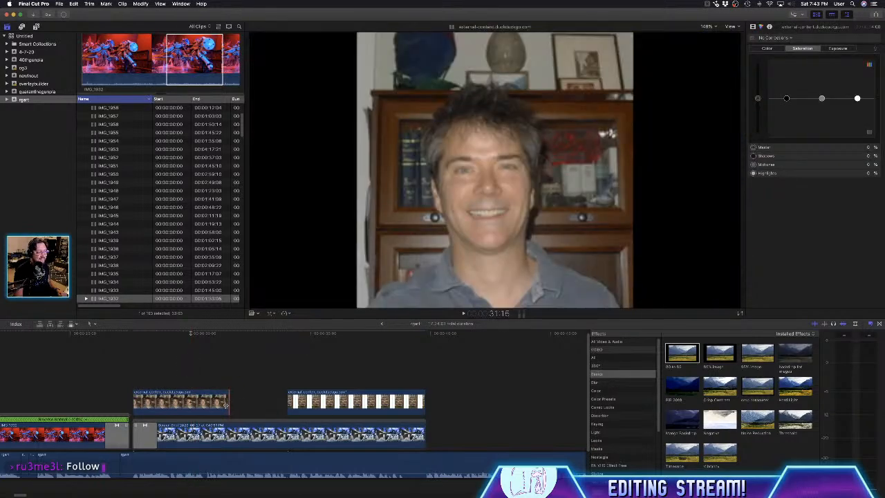
pyautogui.moveTo(225, 405); pyautogui.dragTo(287, 402)
# - Apply the 80 to 85 effect to the portrait photo and add Cross Dissolves at its start and into the book cover
pyautogui.click(211, 400)
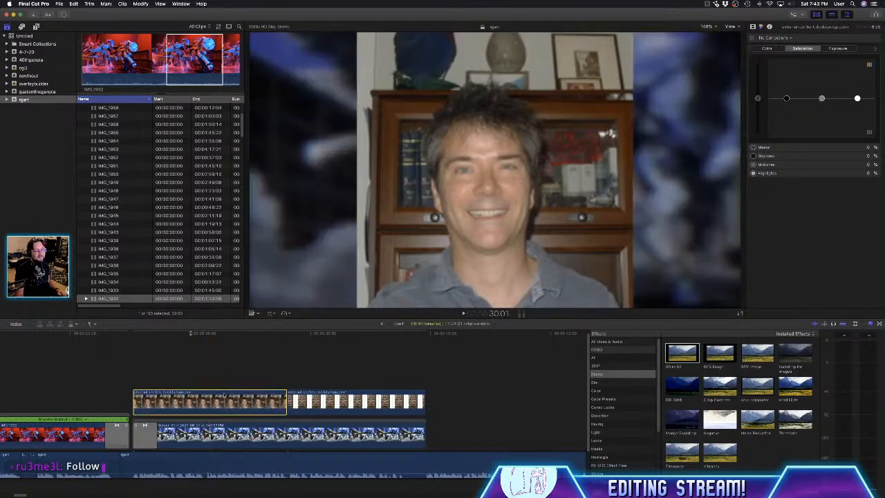
pyautogui.moveTo(687, 358); pyautogui.dragTo(220, 400)
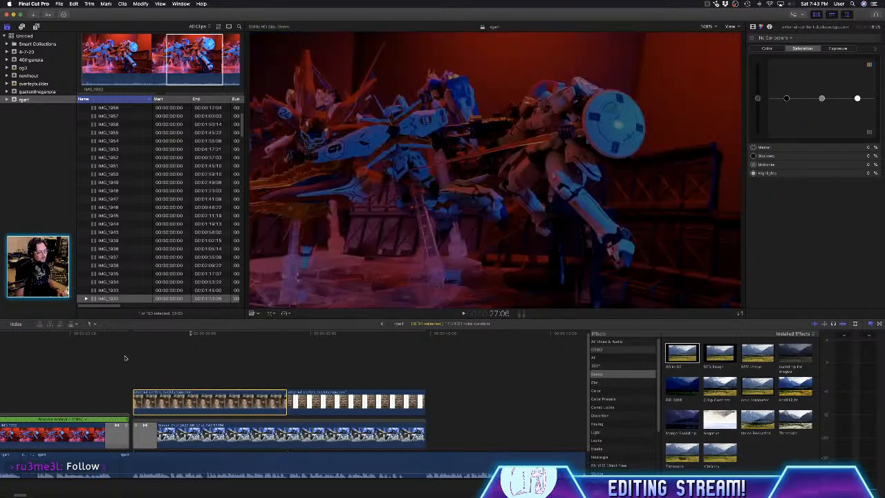
pyautogui.click(879, 325)
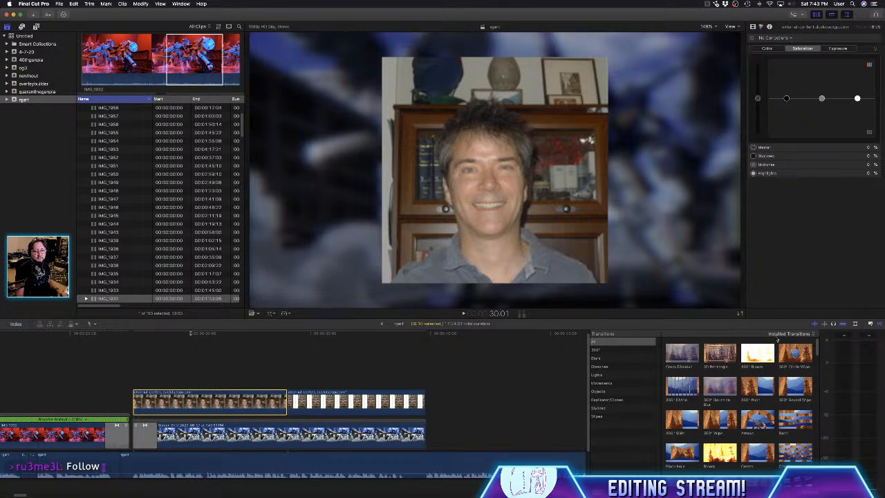
pyautogui.moveTo(685, 358); pyautogui.dragTo(285, 408)
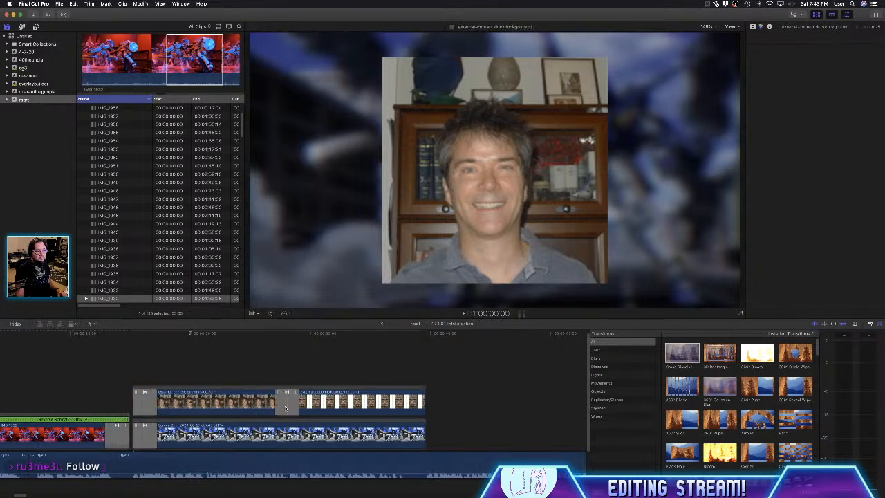
pyautogui.click(287, 407)
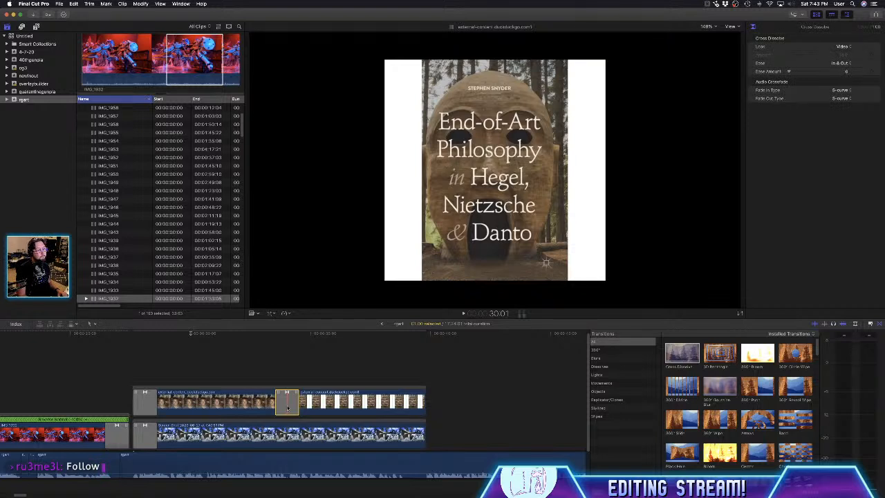
# - Crop the book cover's white borders by 105 px on the left and 107 px on the right, and play the section from about 27:11
pyautogui.click(365, 406)
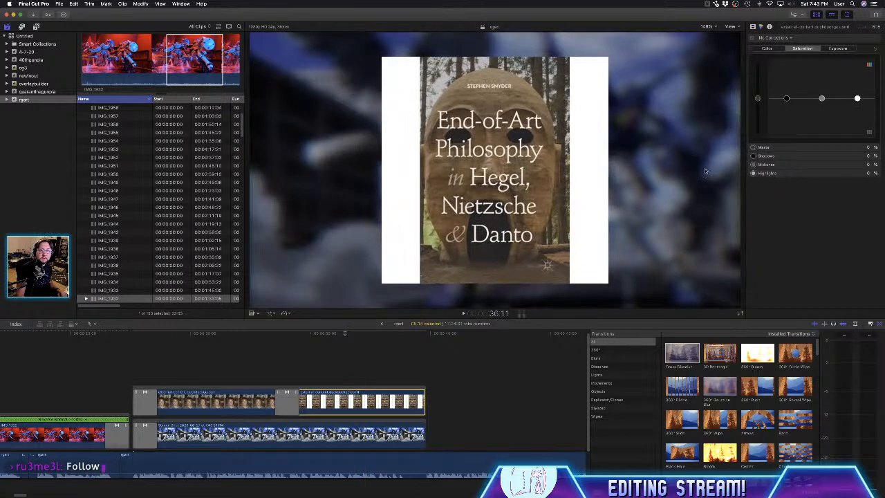
pyautogui.click(753, 27)
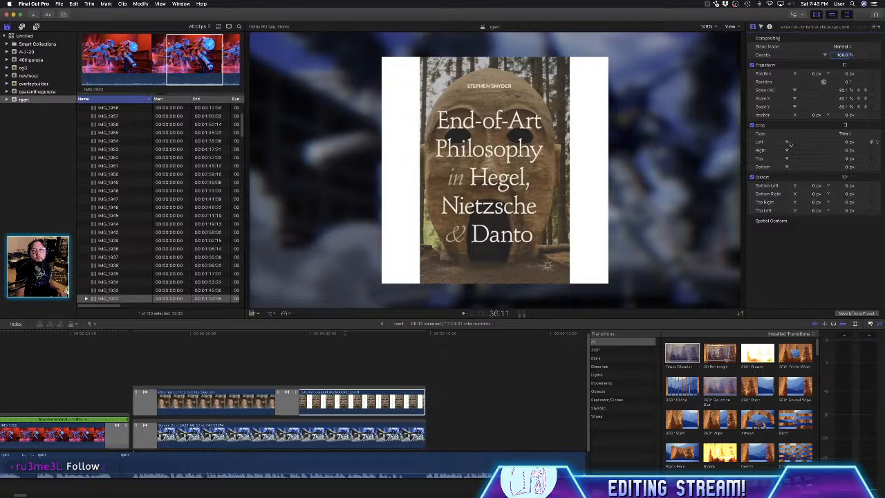
pyautogui.moveTo(790, 144); pyautogui.dragTo(794, 149)
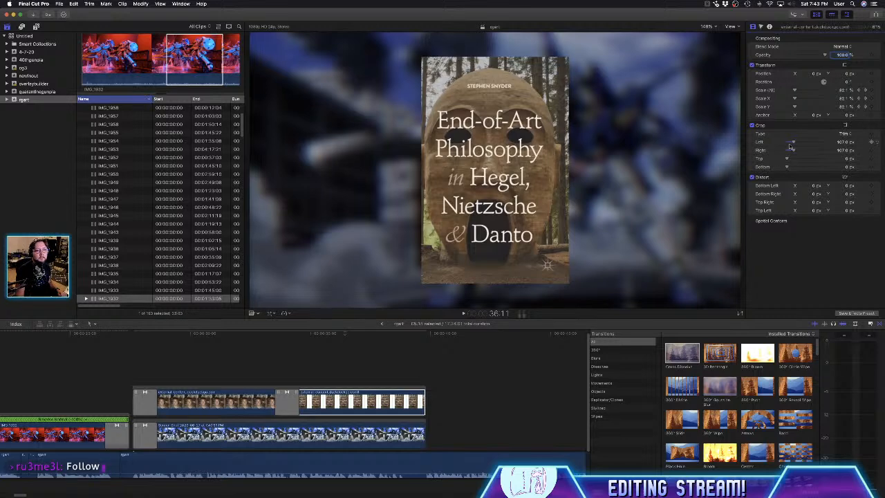
pyautogui.moveTo(794, 143); pyautogui.dragTo(794, 144)
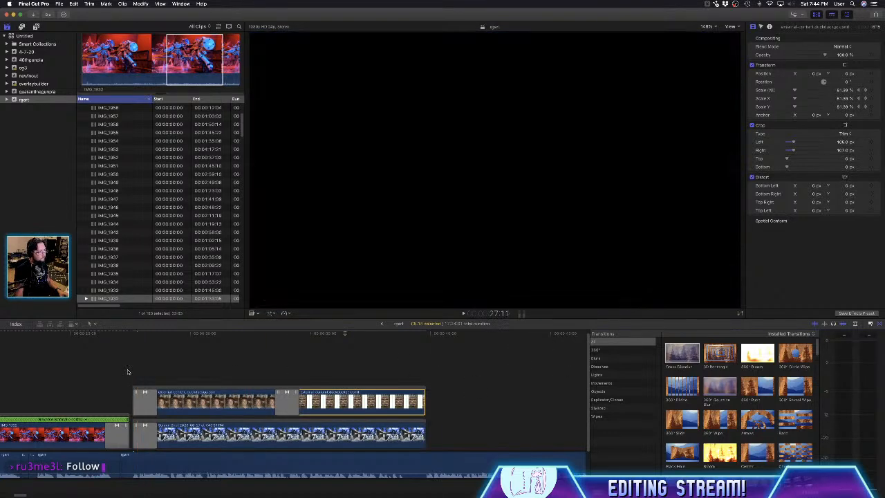
pyautogui.press('space')
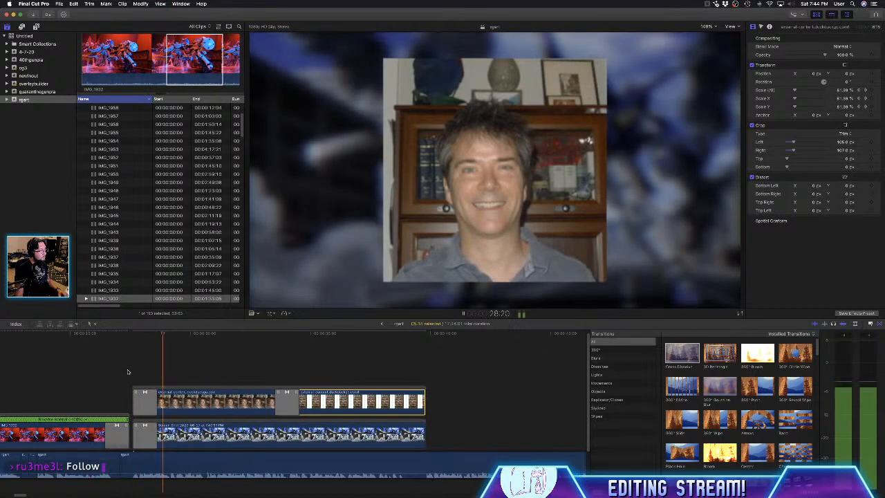
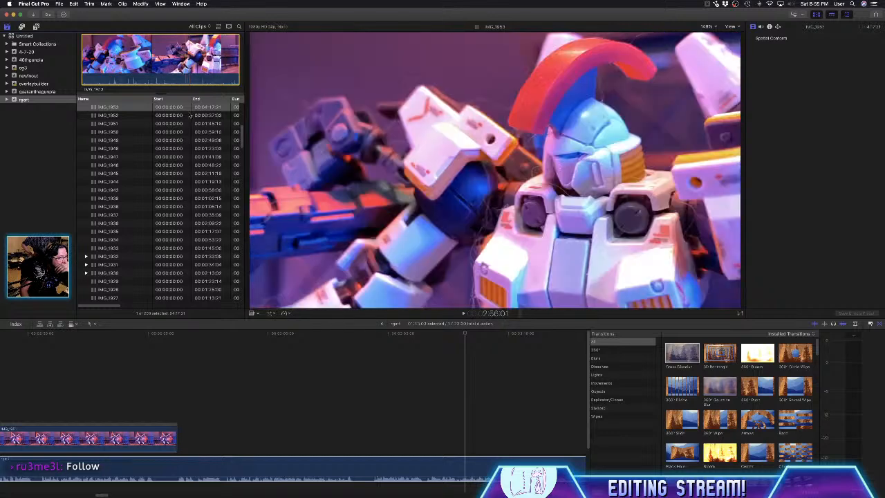
# - Review clips IMG_1952, IMG_1951 and IMG_1950, inspecting IMG_1950 around 53:09 at magnified size and playing part of it
pyautogui.click(128, 116)
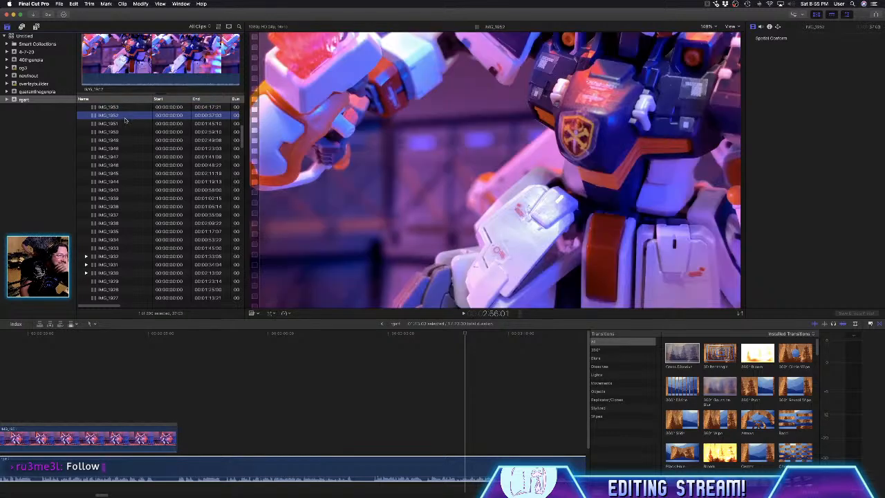
pyautogui.scroll(1, 124, 127)
pyautogui.scroll(4, 124, 126)
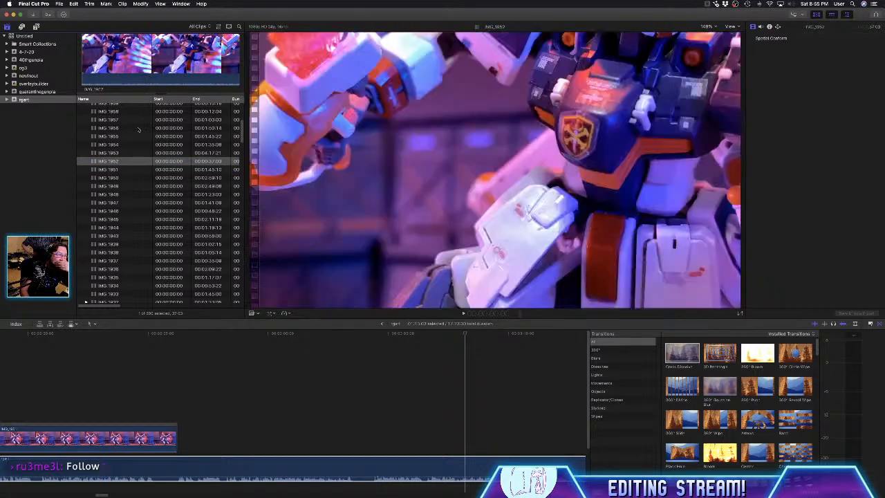
pyautogui.click(121, 169)
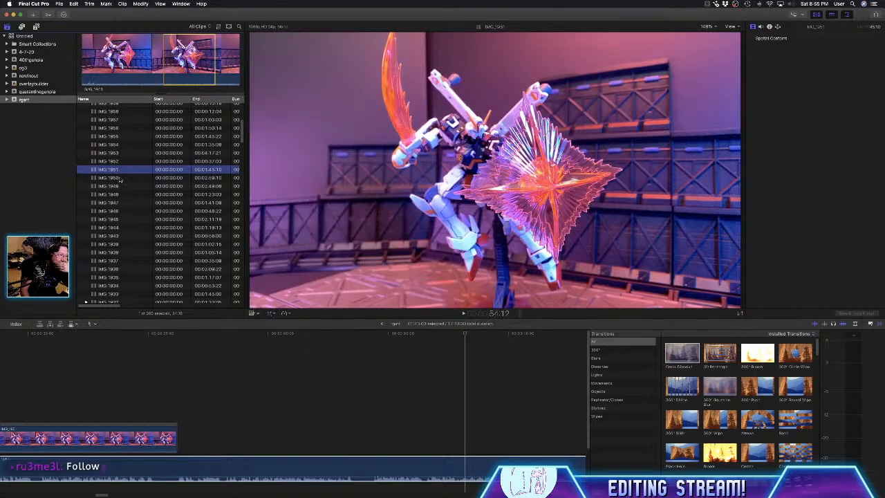
pyautogui.click(121, 178)
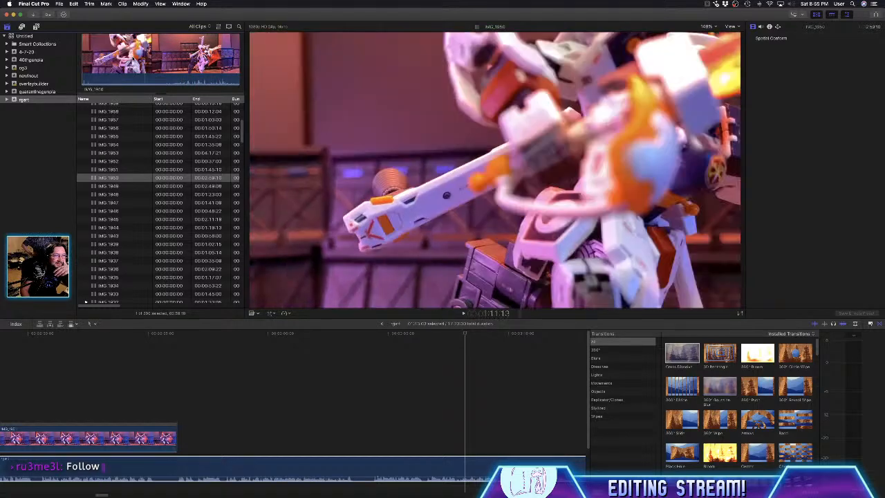
pyautogui.click(129, 61)
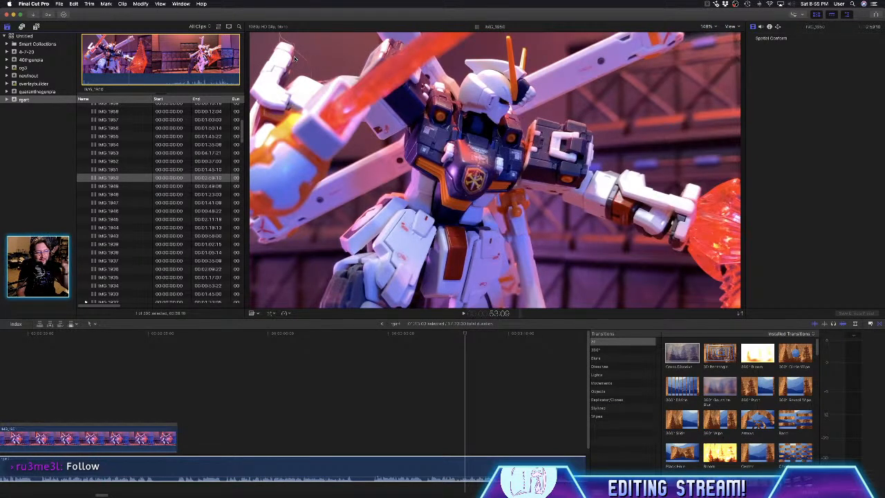
pyautogui.press('alt+super+8')
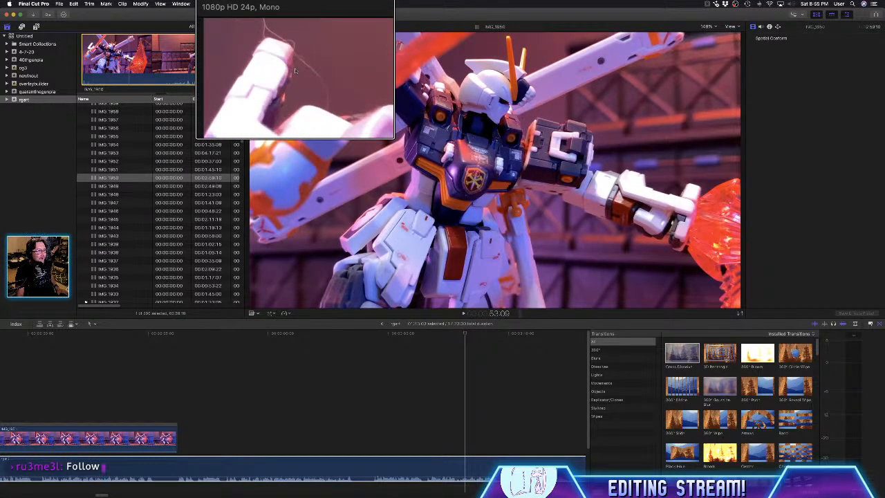
pyautogui.press('alt+super+8')
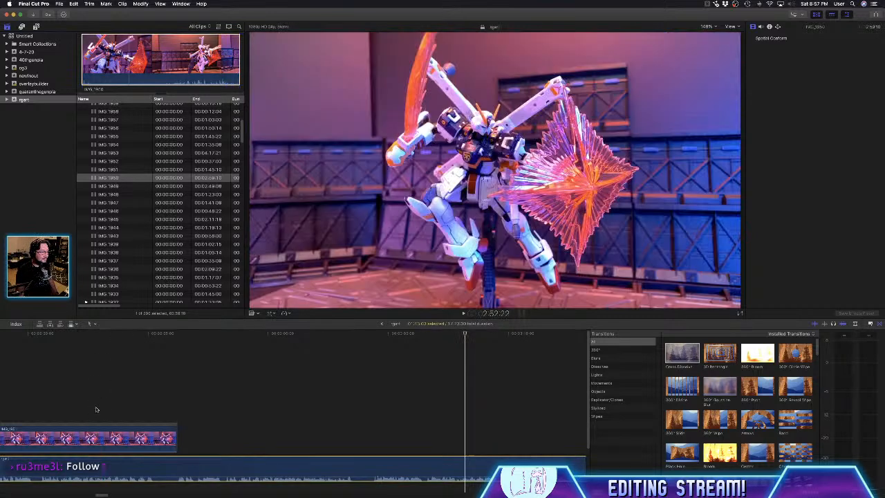
pyautogui.click(152, 69)
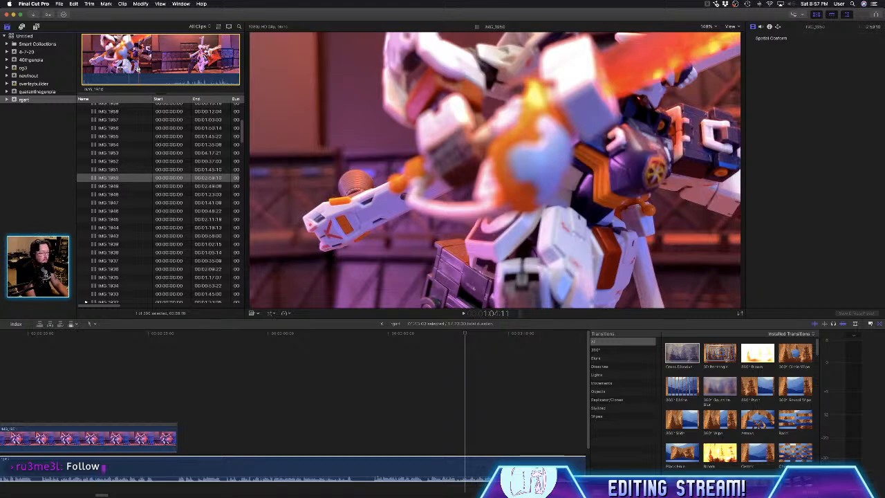
pyautogui.press('space')
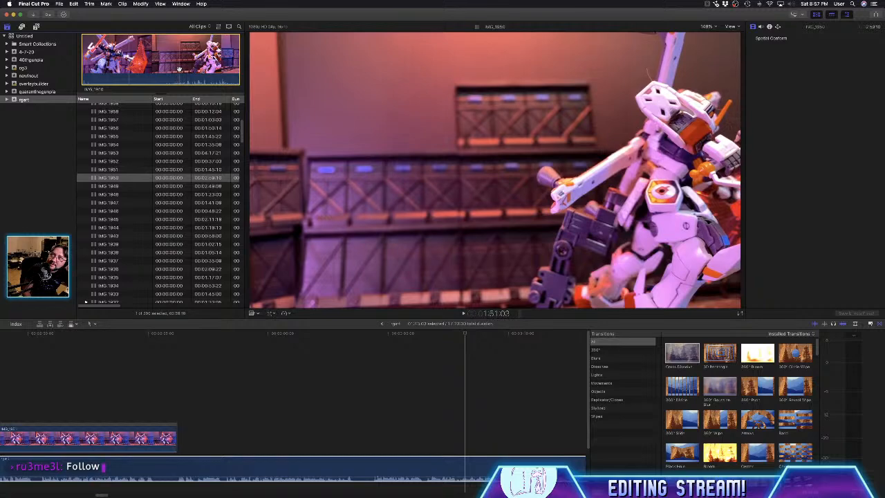
pyautogui.press('space')
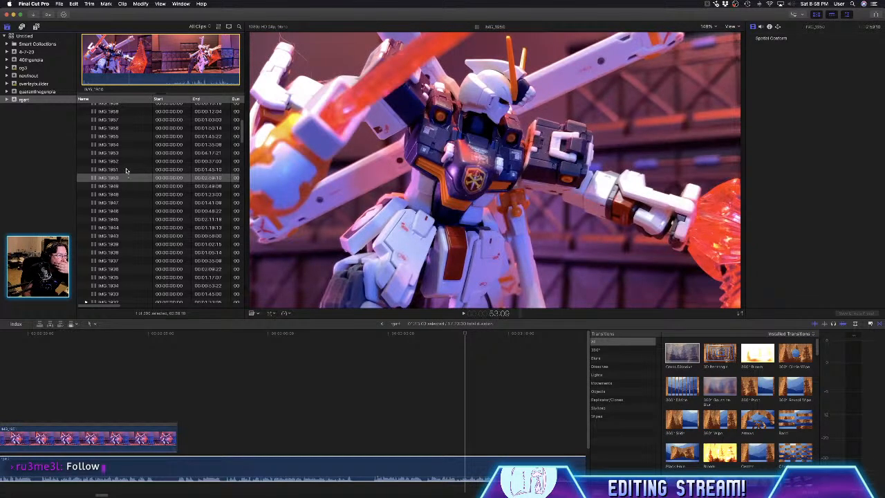
# - Skim through clips IMG_1949 to IMG_1956 in the browser to examine the model footage
pyautogui.click(116, 187)
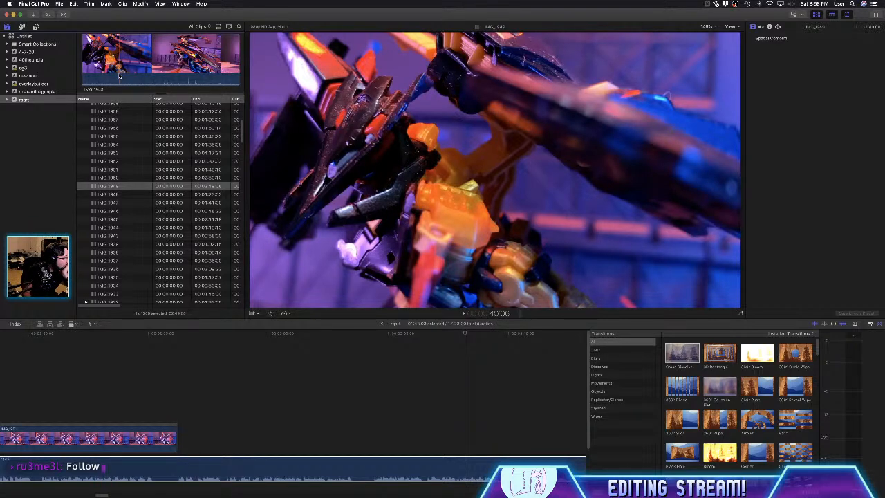
pyautogui.click(118, 71)
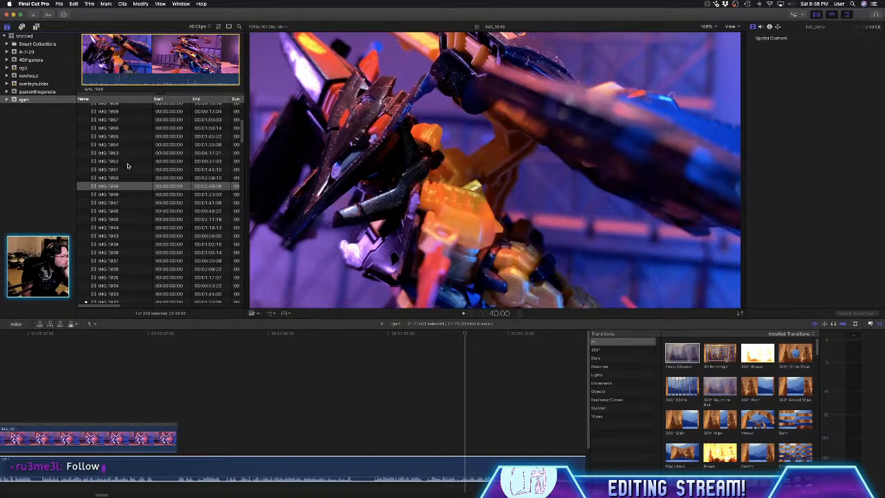
pyautogui.click(125, 178)
pyautogui.click(127, 170)
pyautogui.click(128, 161)
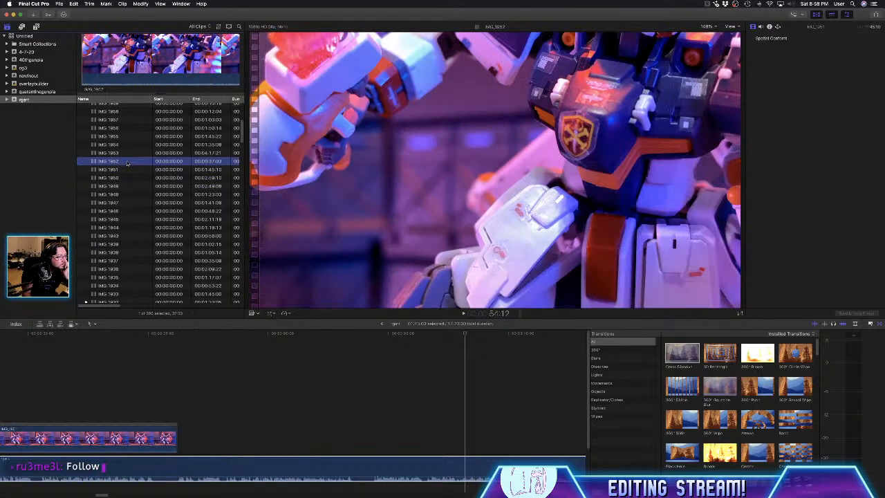
pyautogui.click(130, 153)
pyautogui.click(131, 143)
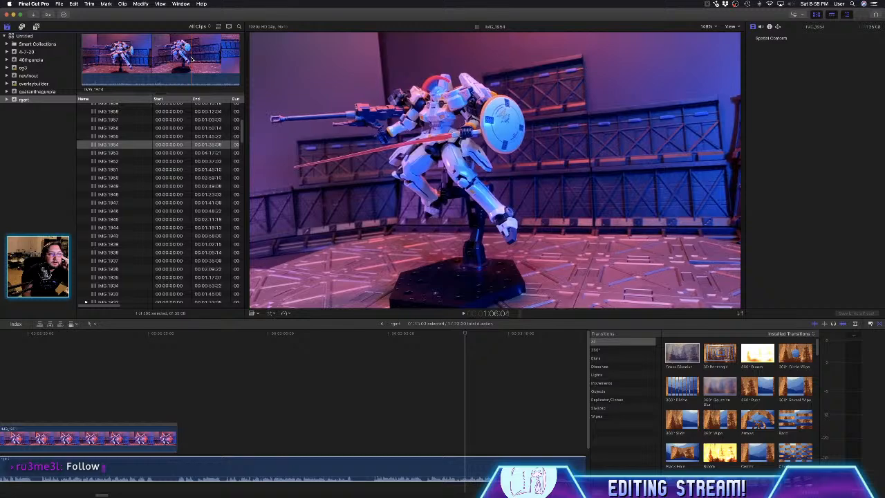
pyautogui.click(112, 136)
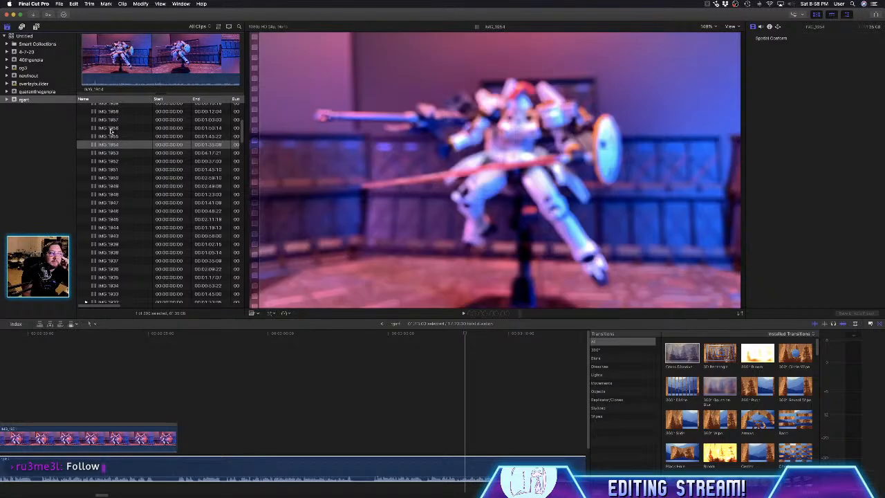
pyautogui.click(113, 128)
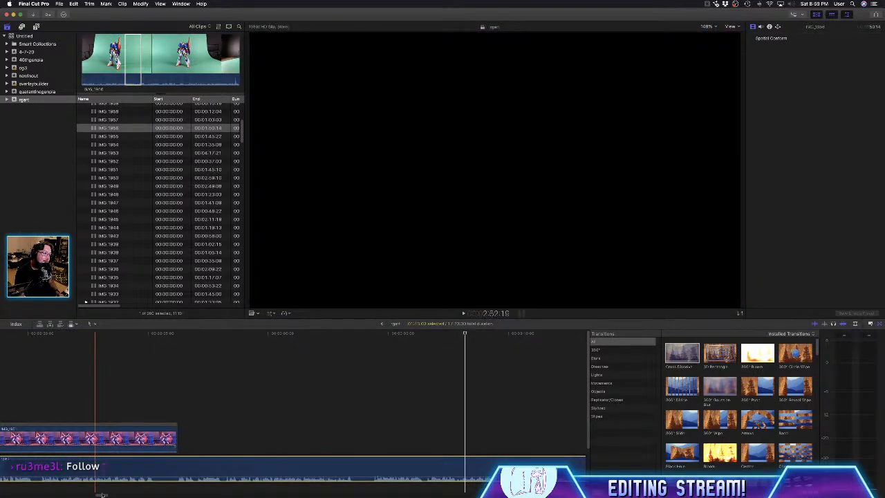
# - Open Untitled Project and delete all clips from its timeline
pyautogui.moveTo(102, 495); pyautogui.dragTo(2, 493)
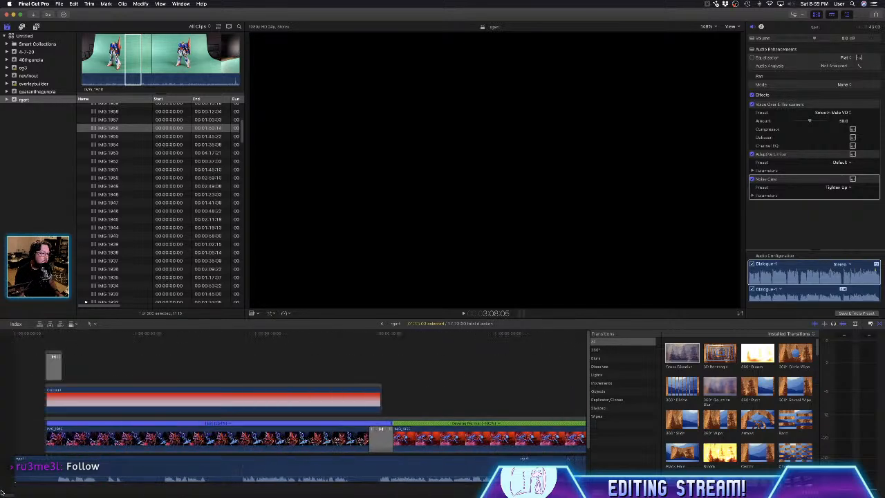
pyautogui.scroll(10, 141, 257)
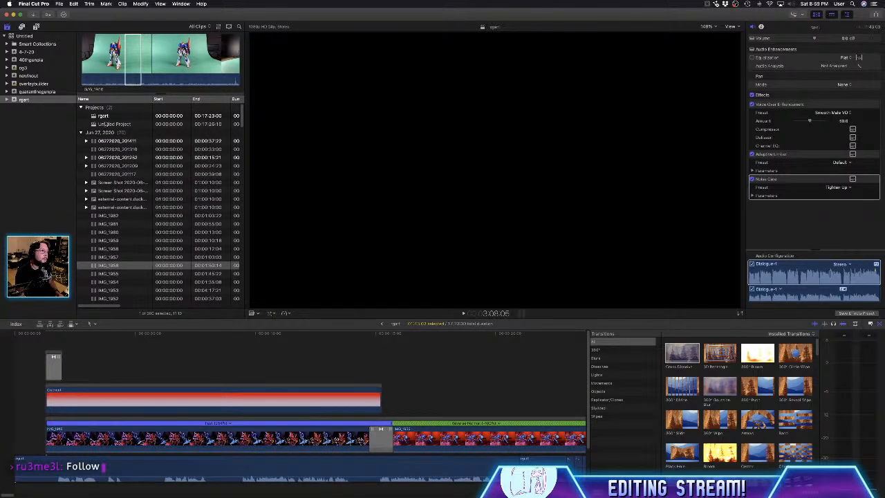
pyautogui.doubleClick(108, 124)
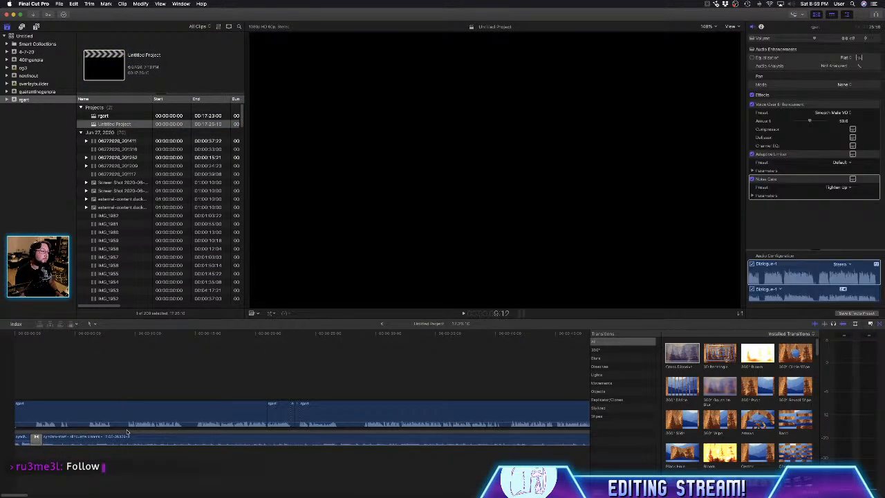
pyautogui.press('super+a')
pyautogui.press('Delete')
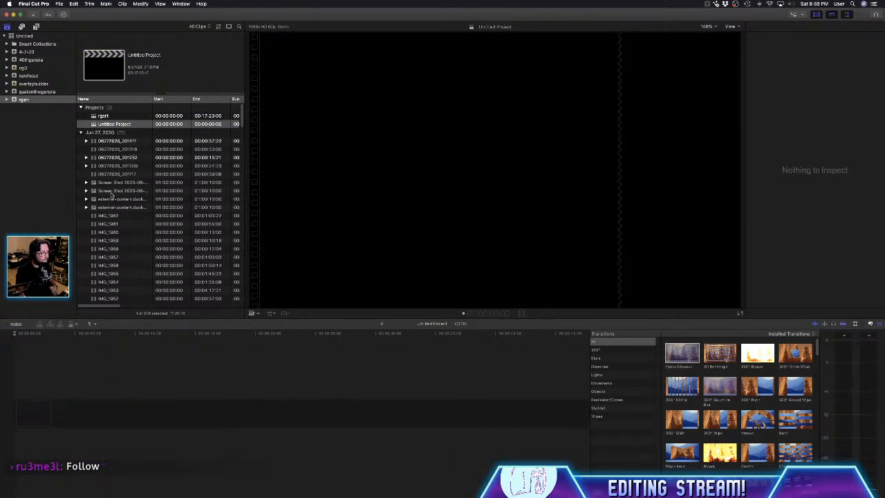
# - Look through the green-background clips and add the marked range of IMG_1956 to the start of the empty timeline
pyautogui.click(108, 216)
pyautogui.click(108, 224)
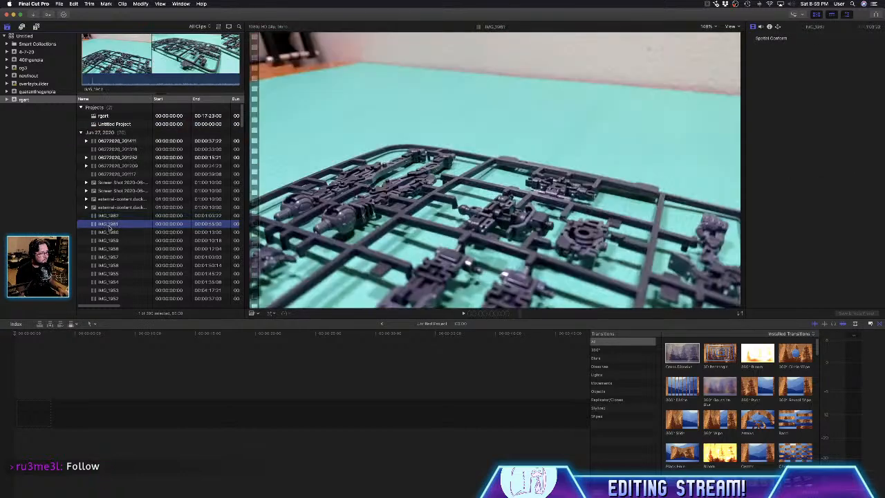
pyautogui.click(108, 232)
pyautogui.click(107, 248)
pyautogui.click(107, 257)
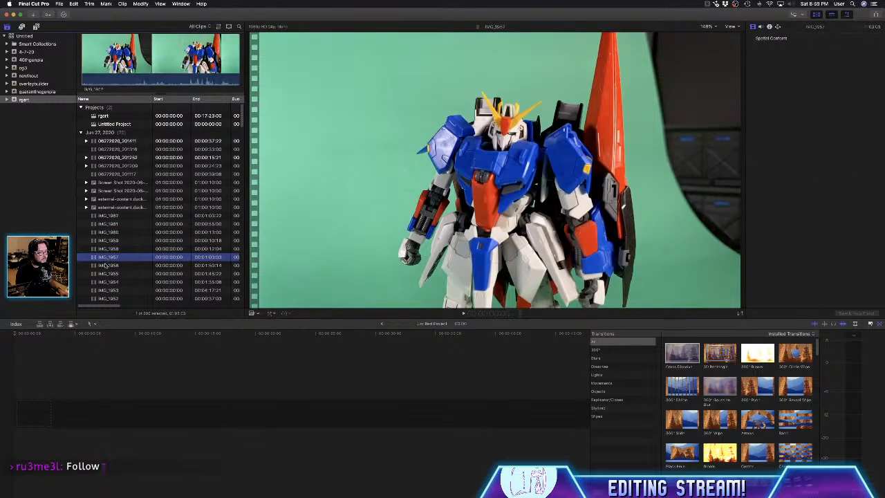
pyautogui.click(105, 266)
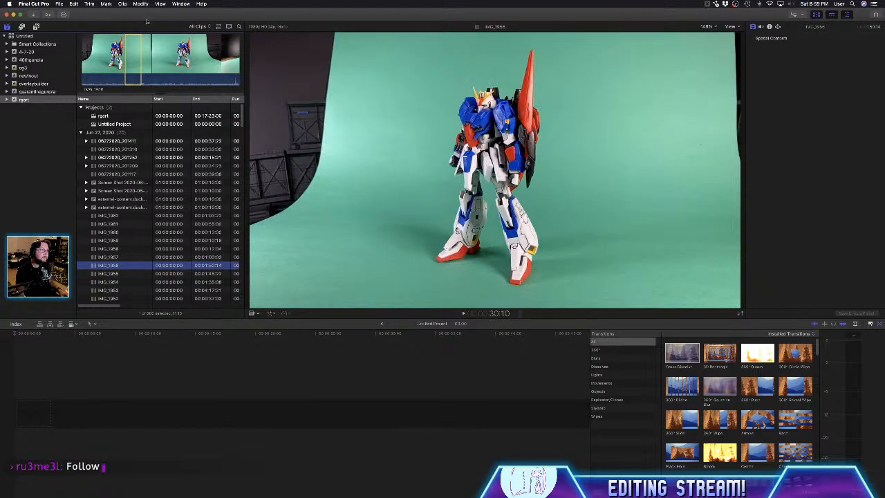
pyautogui.moveTo(134, 53); pyautogui.dragTo(30, 418)
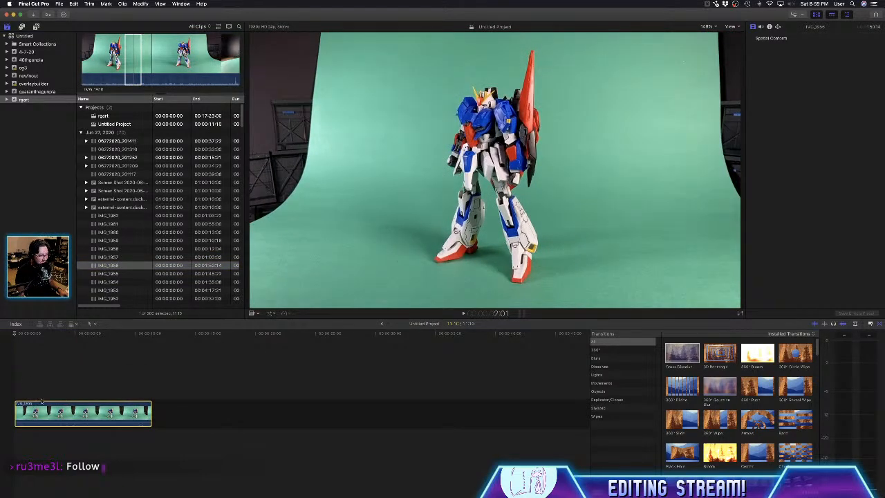
# - Apply the Keyer effect to the IMG_1956 clip in the timeline
pyautogui.click(42, 417)
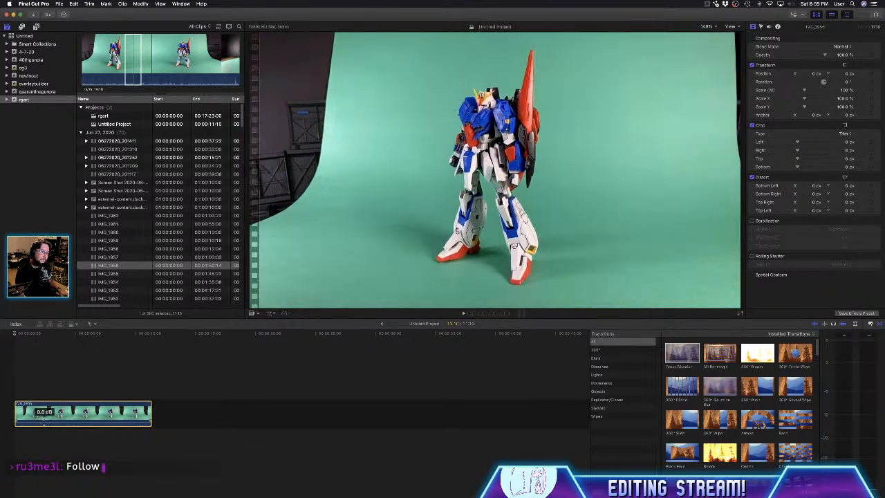
pyautogui.click(874, 327)
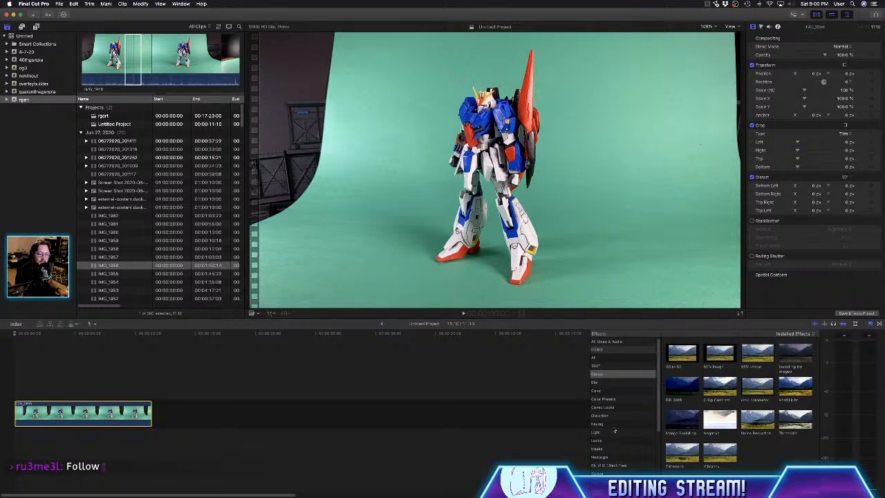
pyautogui.click(613, 424)
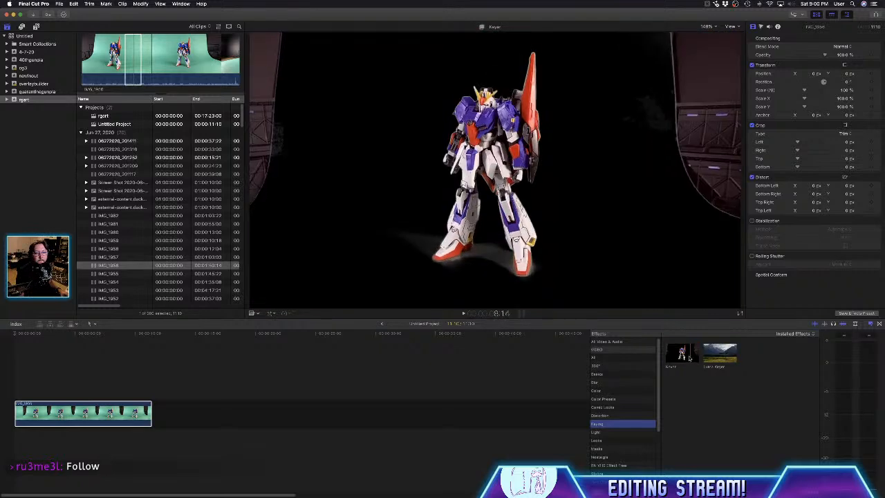
pyautogui.click(681, 354)
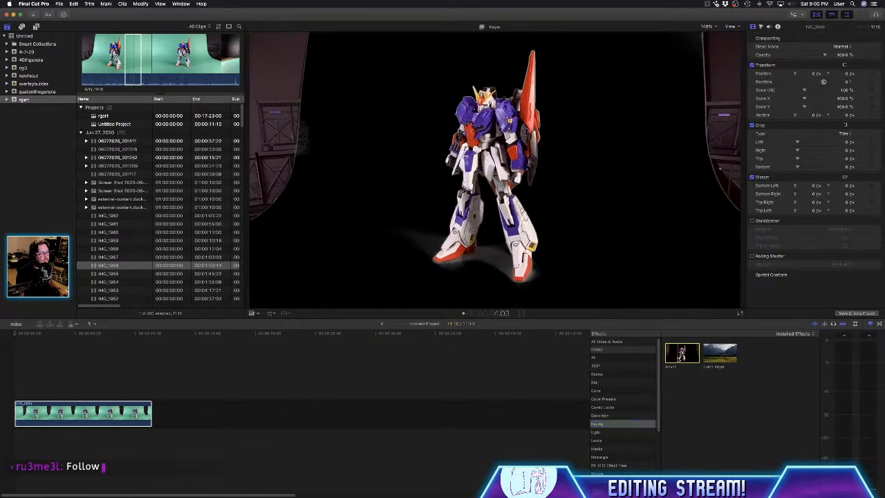
pyautogui.moveTo(681, 354); pyautogui.dragTo(119, 414)
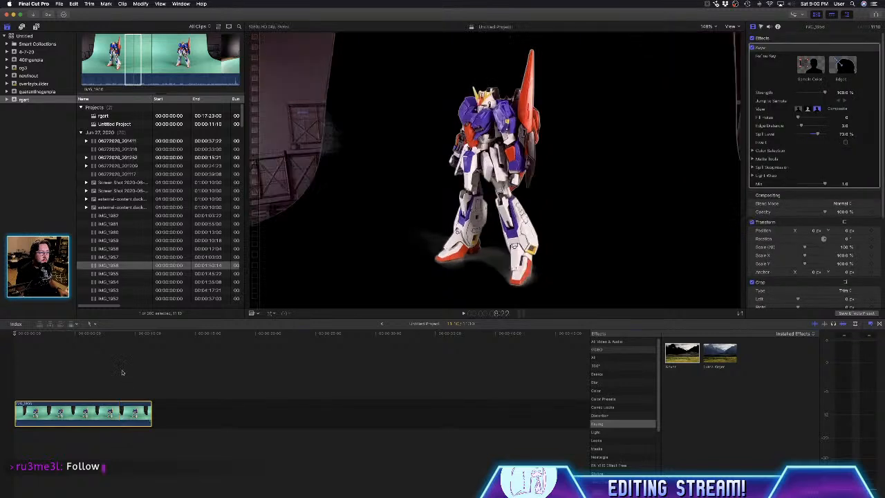
# - At 8:11, add a Keyer colour sample to the background and place it over the shadow between the model's feet
pyautogui.click(116, 335)
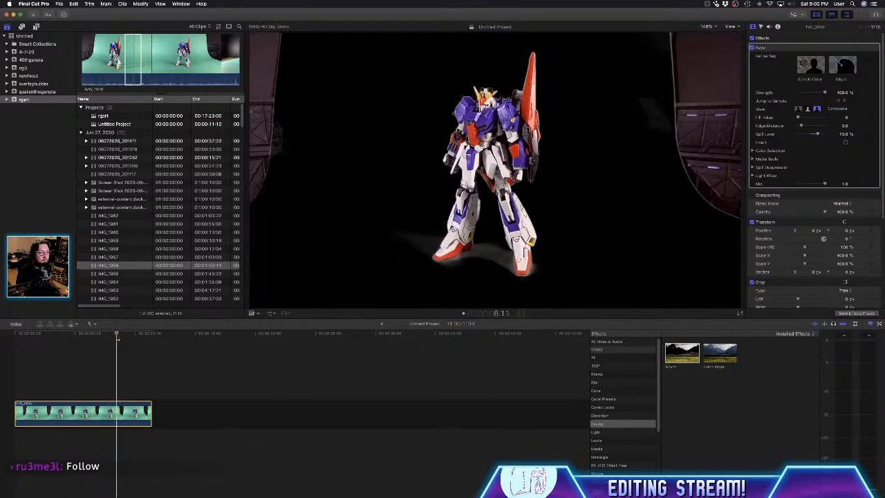
pyautogui.click(813, 65)
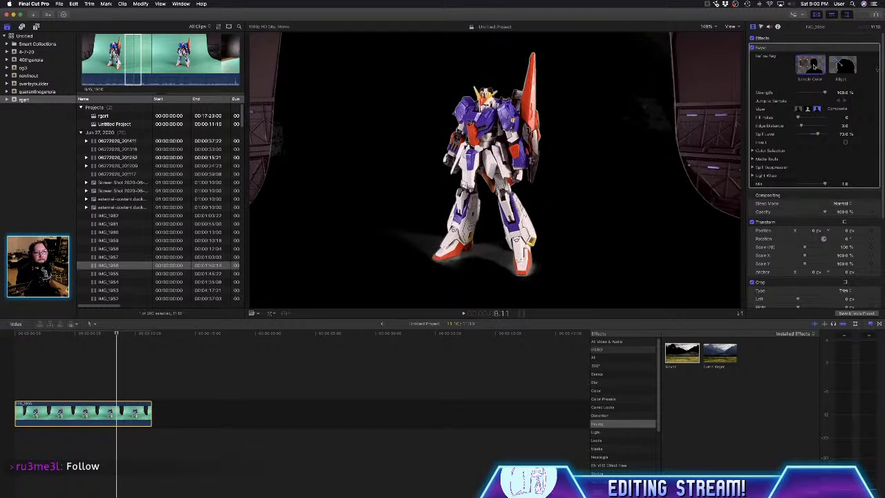
pyautogui.click(592, 220)
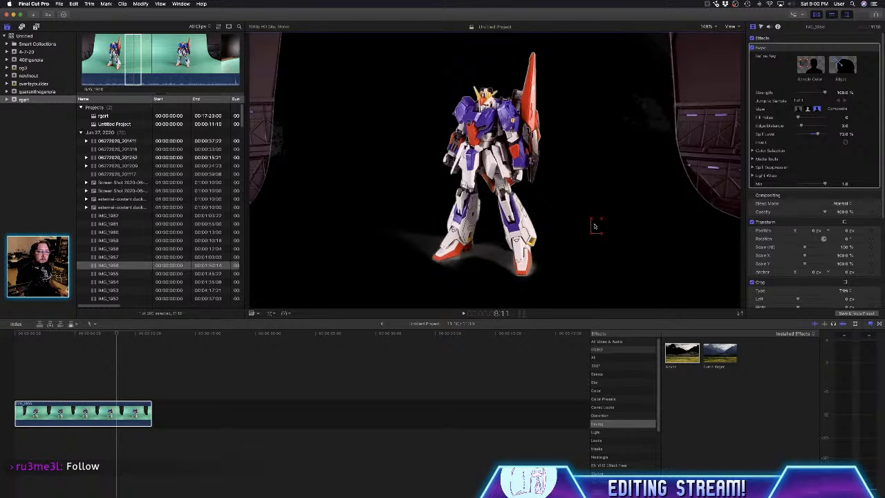
pyautogui.moveTo(594, 226); pyautogui.dragTo(490, 263)
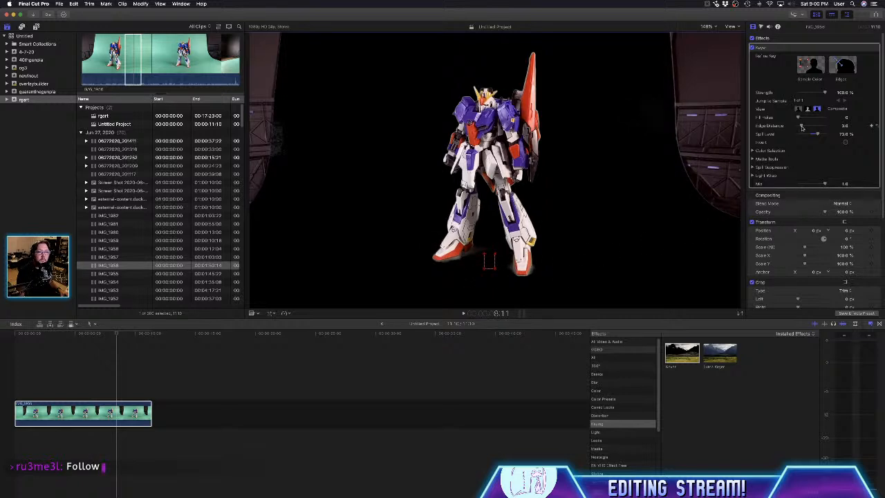
# - Set the Keyer's Edge Distance to 5.0 and Fill Holes to 1.34, checking the key in Matte and Composite views
pyautogui.moveTo(802, 128)
pyautogui.mouseDown()
pyautogui.moveTo(820, 116)
pyautogui.moveTo(804, 122)
pyautogui.mouseUp()
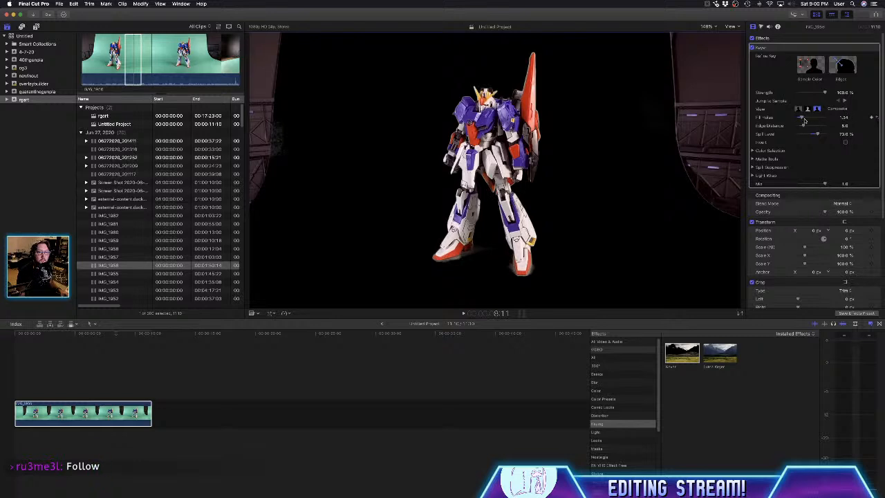
pyautogui.click(808, 109)
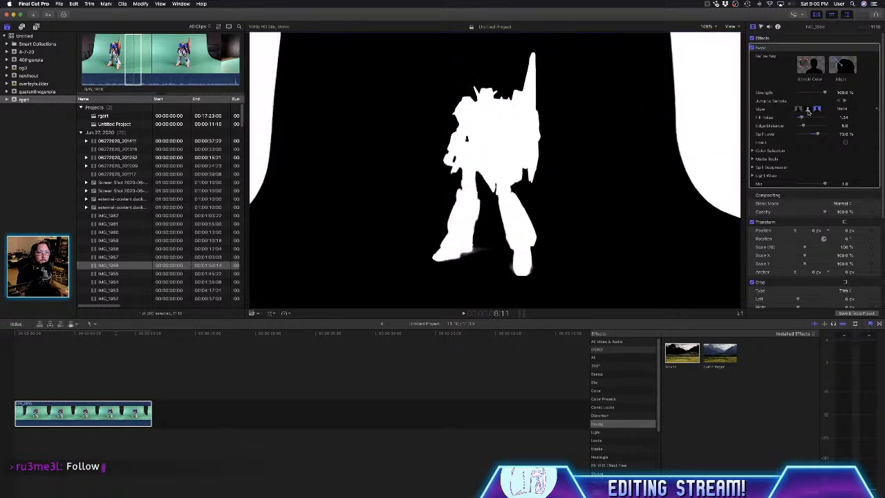
pyautogui.click(799, 109)
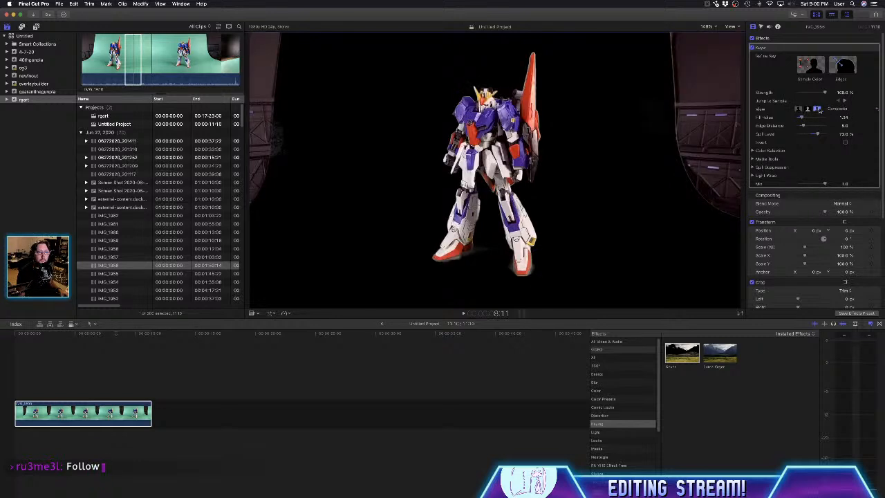
# - Compare the key of the model in the Keyer's Matte and Composite views and look at the Color Selection settings
pyautogui.click(818, 109)
pyautogui.click(808, 109)
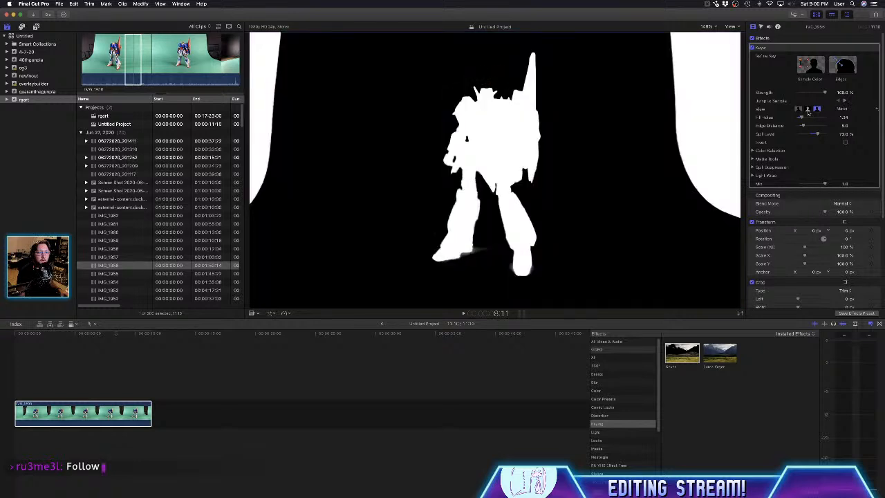
pyautogui.click(798, 109)
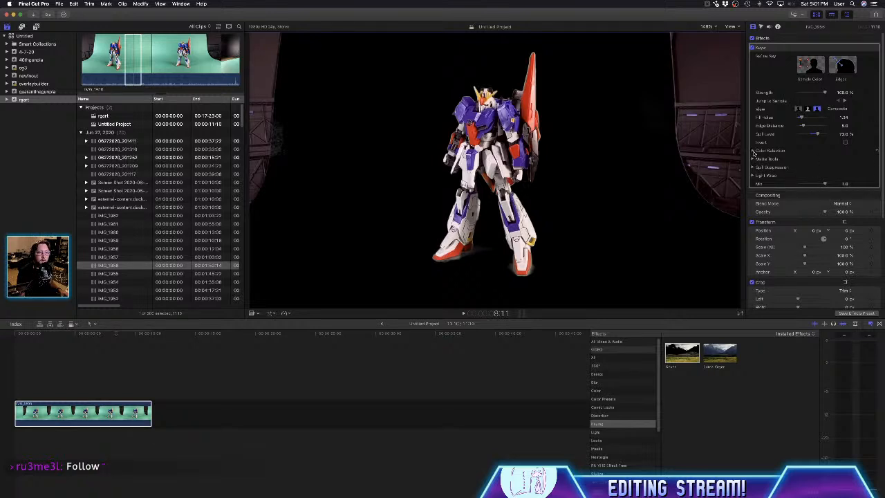
pyautogui.click(753, 151)
pyautogui.click(753, 151)
# - Try to refine the key around the model with the Keyer's Edges tool, checking it in Matte and Composite views
pyautogui.click(845, 69)
pyautogui.click(461, 102)
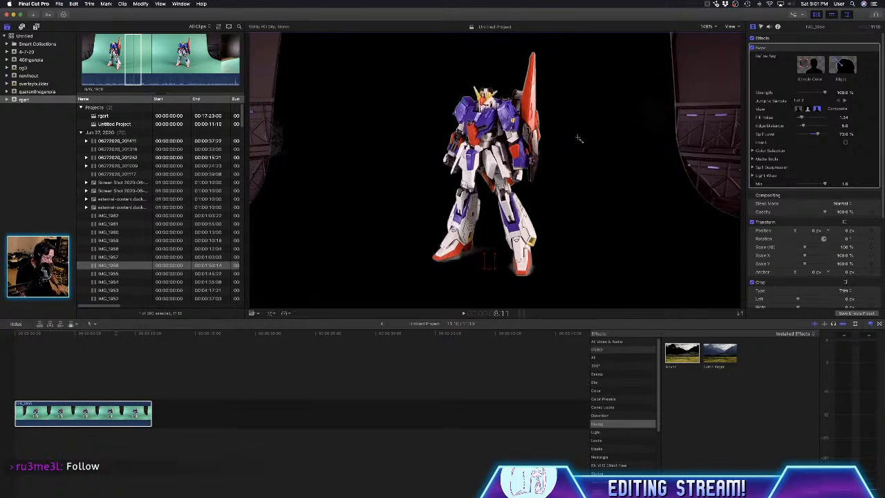
pyautogui.moveTo(579, 139); pyautogui.dragTo(572, 132)
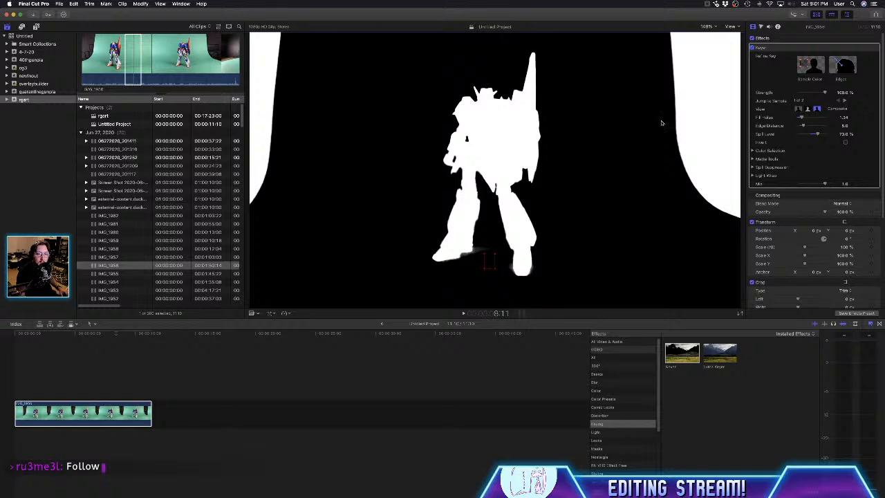
pyautogui.click(807, 110)
pyautogui.click(799, 108)
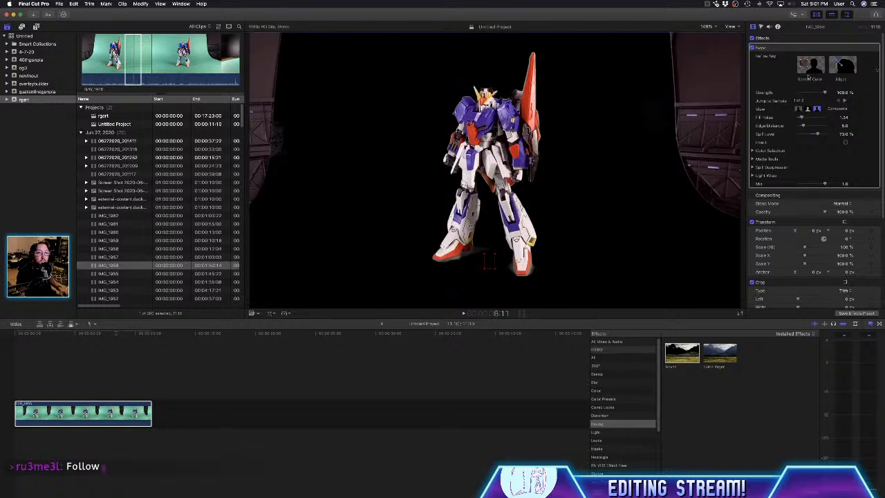
# - Set Shrink/Expand to -4.0 in the Keyer's Matte Tools, leaving Soften and Erode at 0
pyautogui.click(752, 151)
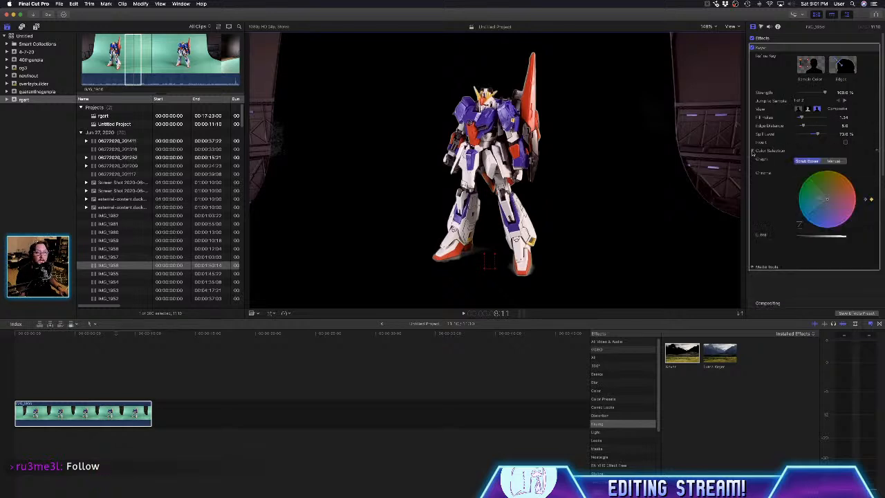
pyautogui.click(752, 151)
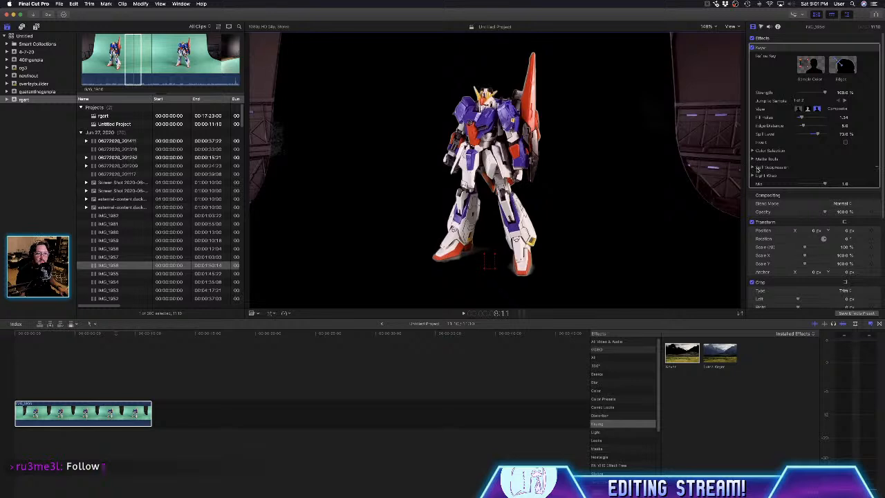
pyautogui.click(753, 168)
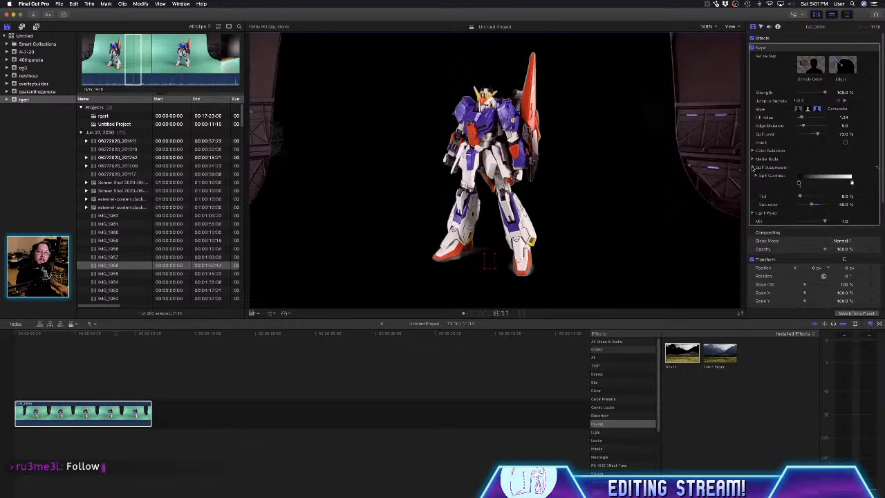
pyautogui.click(753, 168)
pyautogui.click(753, 159)
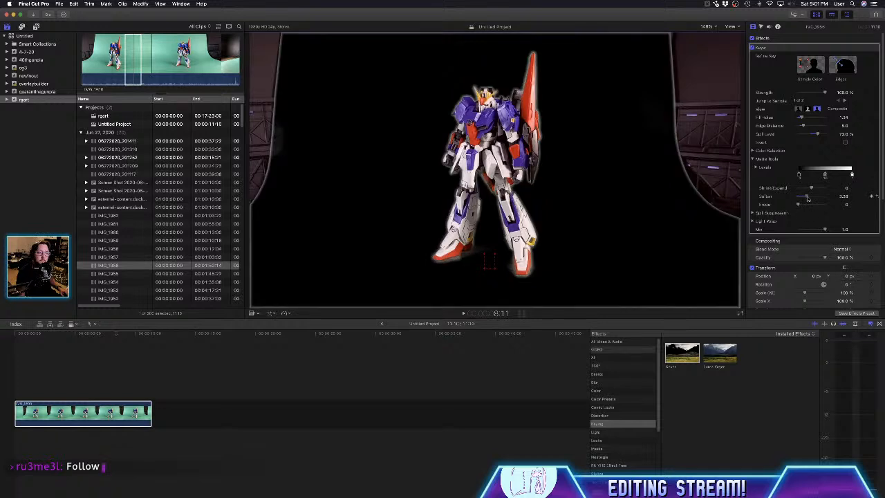
pyautogui.moveTo(800, 206); pyautogui.dragTo(810, 190)
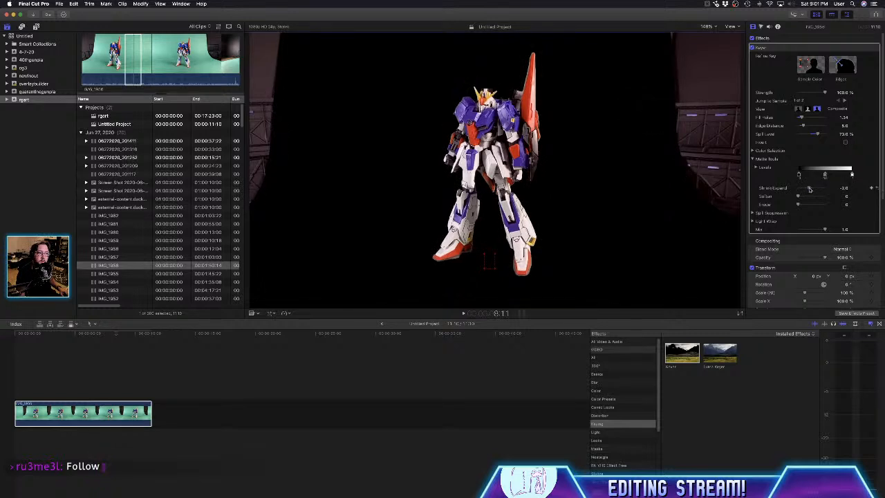
pyautogui.moveTo(809, 189); pyautogui.dragTo(806, 190)
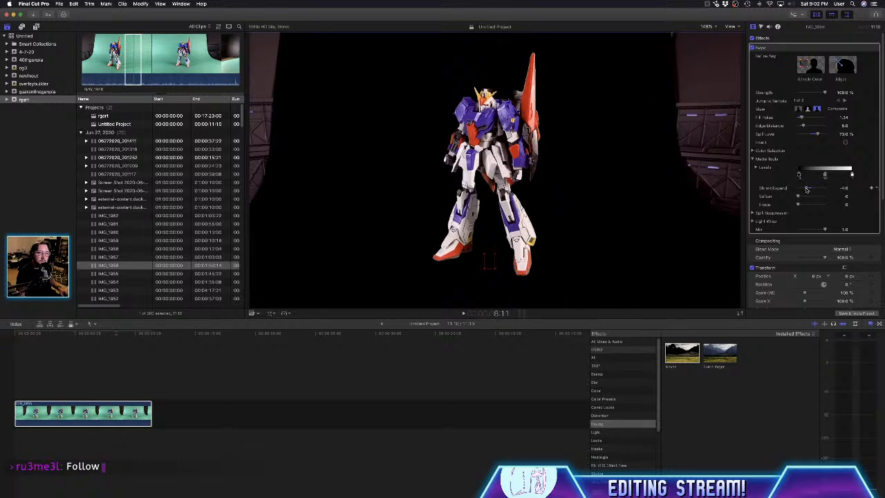
# - Play the keyed clip from about 2:18 to review the matte, and place the playhead at 7:06
pyautogui.click(812, 69)
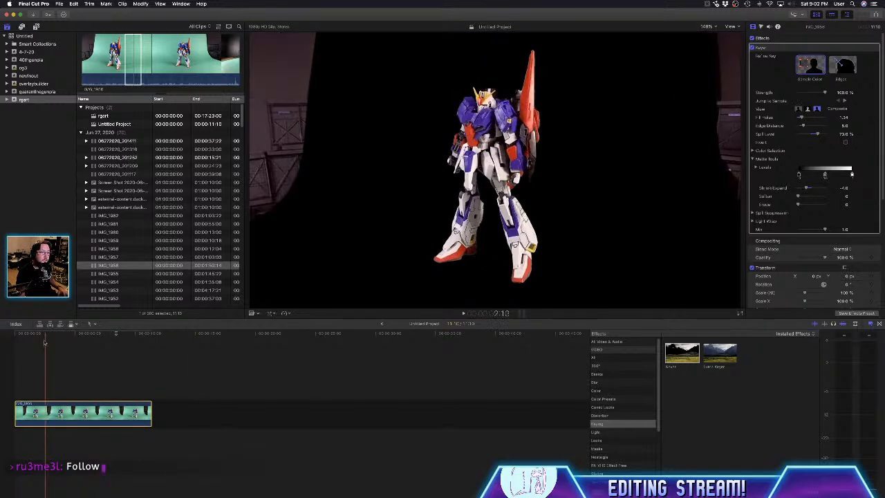
pyautogui.press('space')
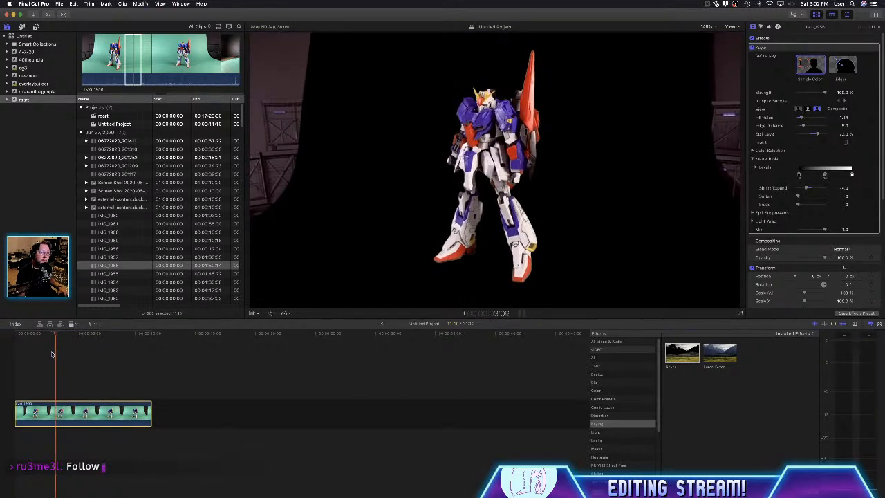
pyautogui.press('space')
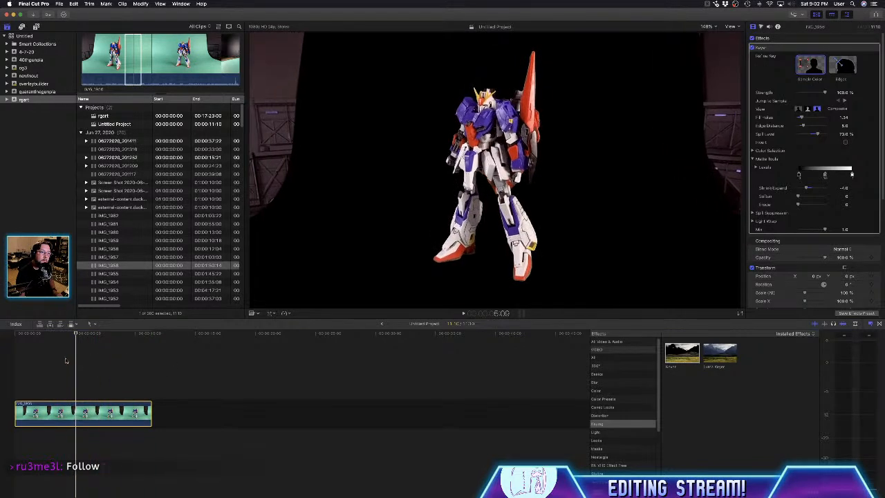
pyautogui.click(103, 363)
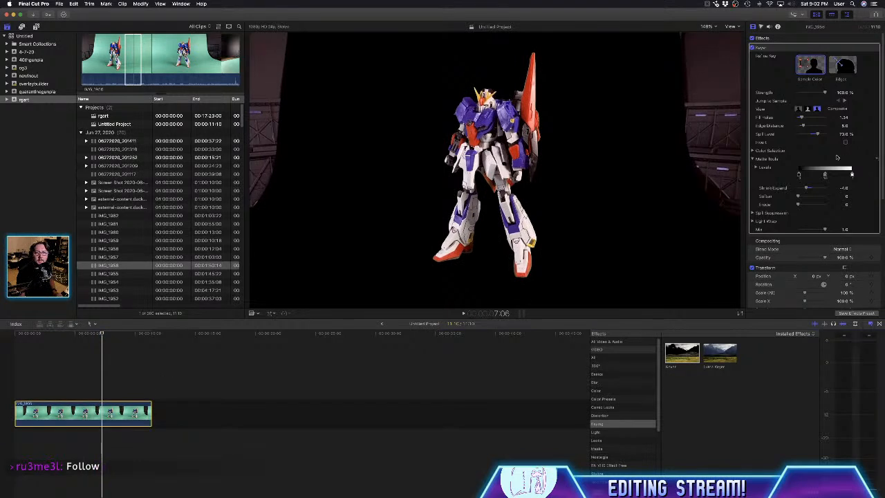
# - Set the Keyer's Spill Suppression Tint to 7.73% and the Light Wrap Amount to 1.0
pyautogui.click(754, 221)
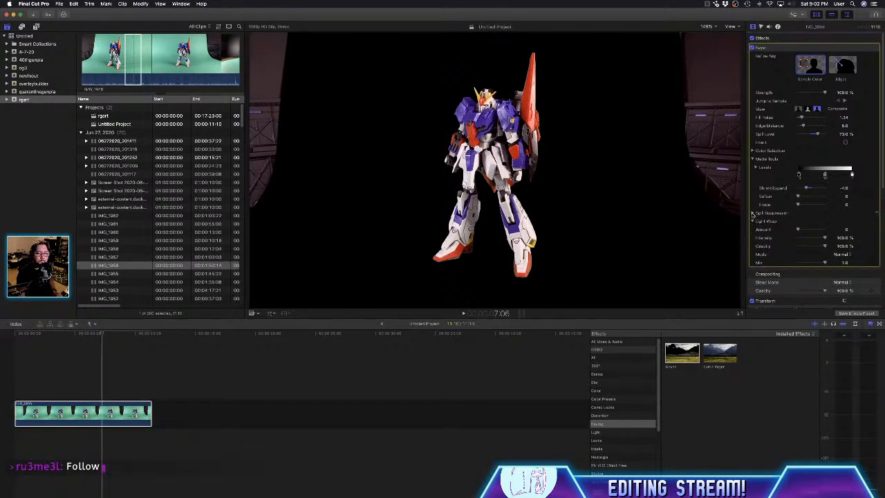
pyautogui.click(753, 213)
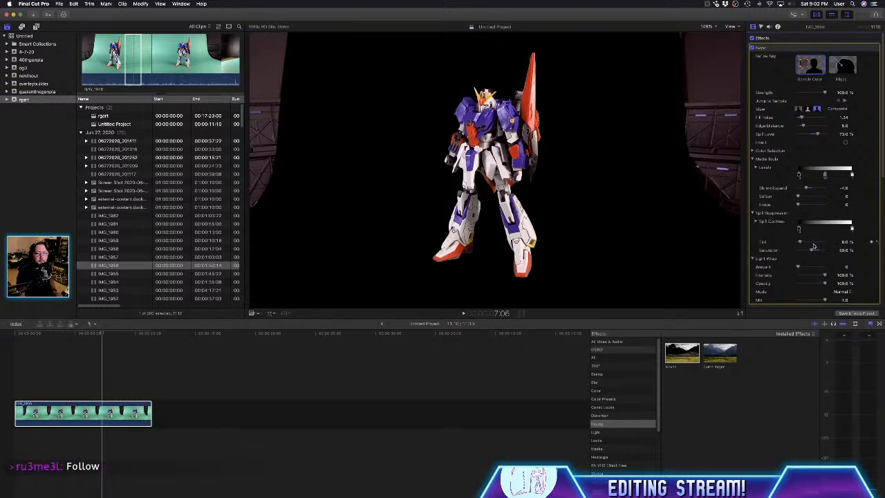
pyautogui.moveTo(809, 243); pyautogui.dragTo(799, 269)
pyautogui.moveTo(824, 300)
pyautogui.mouseDown()
pyautogui.moveTo(800, 300)
pyautogui.moveTo(835, 303)
pyautogui.mouseUp()
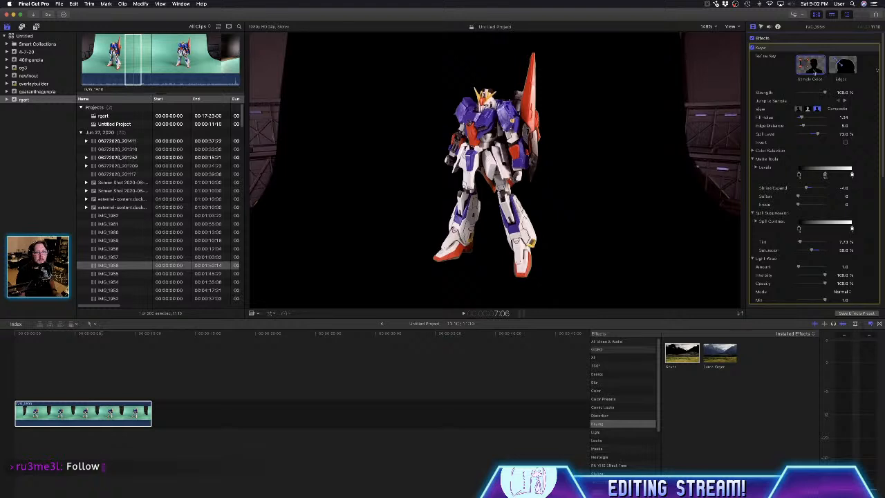
# - Jump to the Keyer sample at 8:11 and set Edge Distance to 0 and Fill Holes to 2.13
pyautogui.click(842, 101)
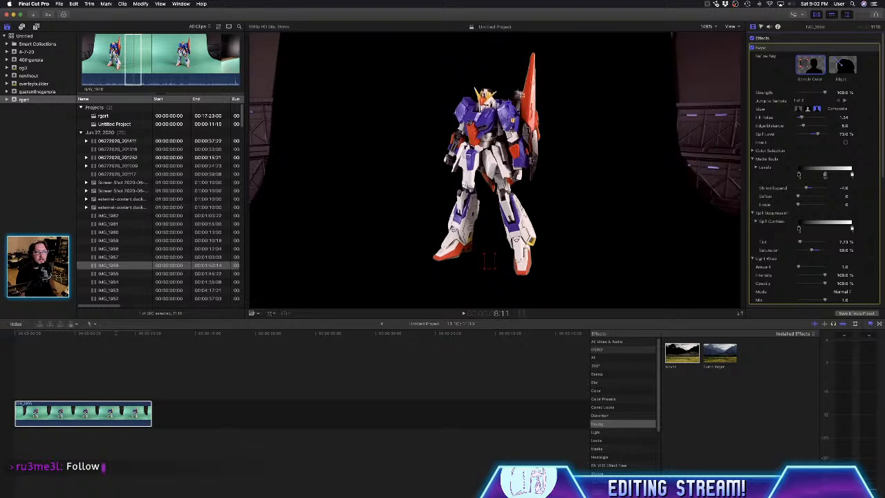
pyautogui.click(530, 69)
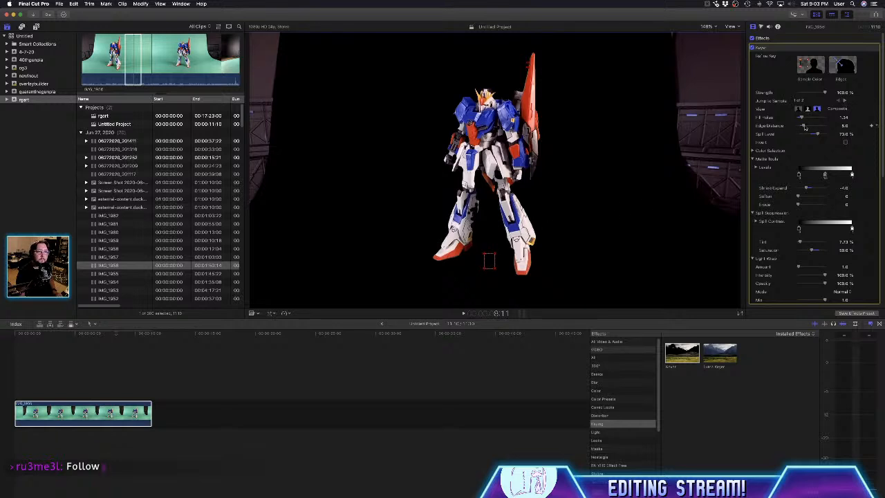
pyautogui.moveTo(805, 129); pyautogui.dragTo(798, 129)
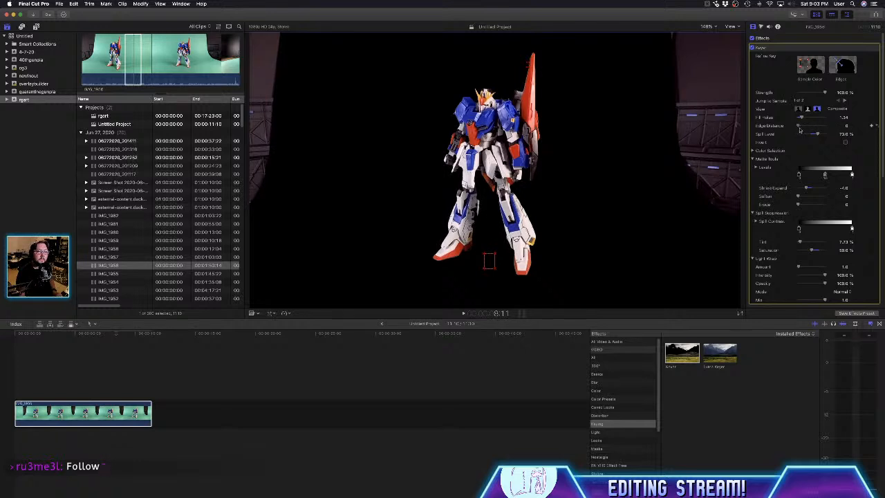
pyautogui.moveTo(801, 118); pyautogui.dragTo(805, 119)
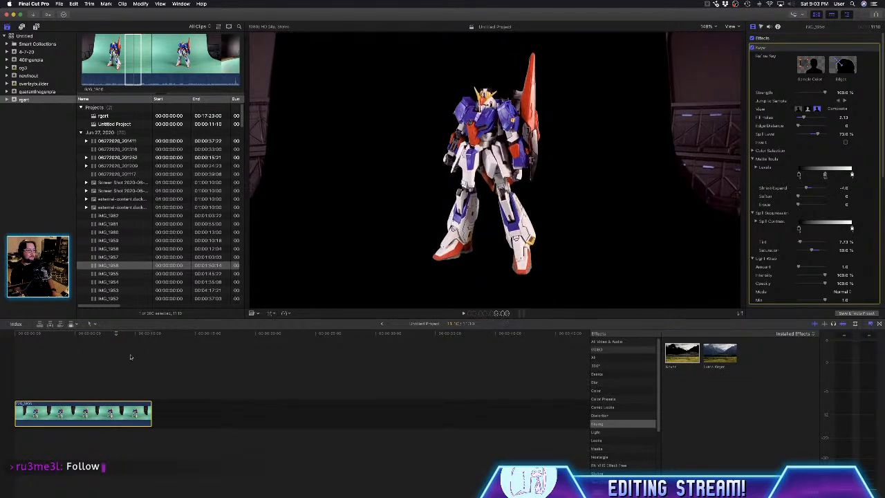
# - Play the end of the keyed clip from about 10:04 to check the refined key in motion
pyautogui.click(137, 363)
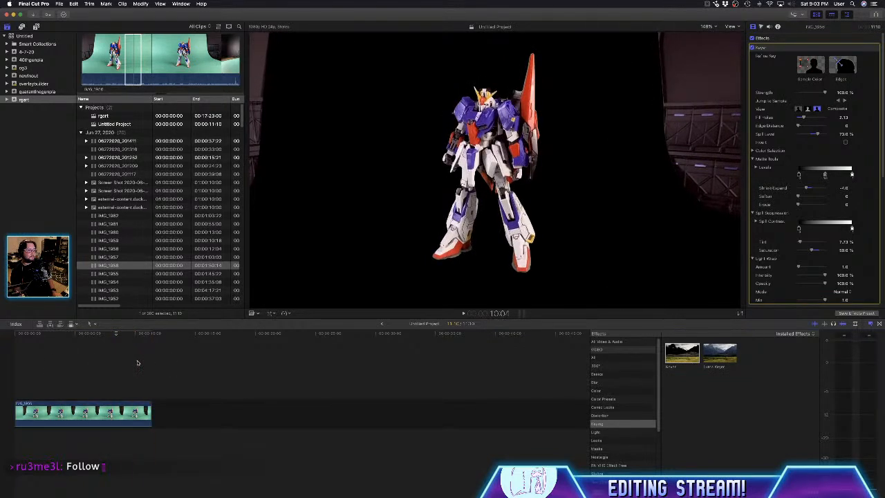
pyautogui.press('space')
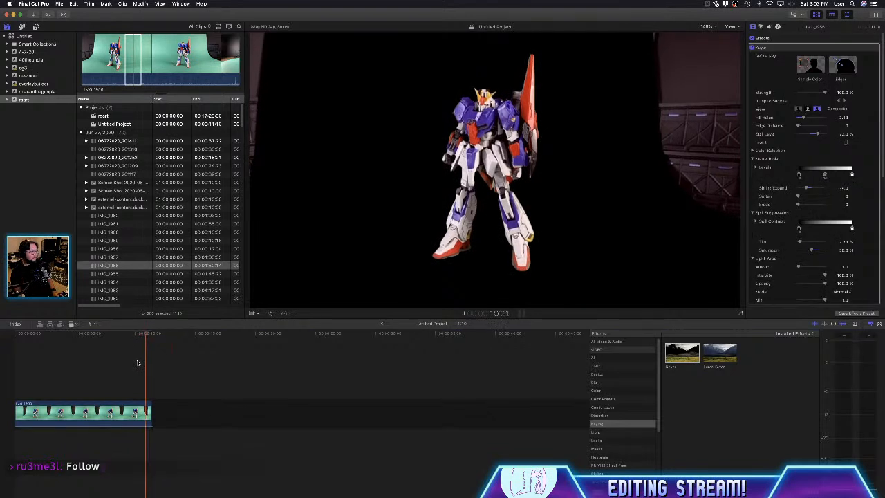
pyautogui.press('space')
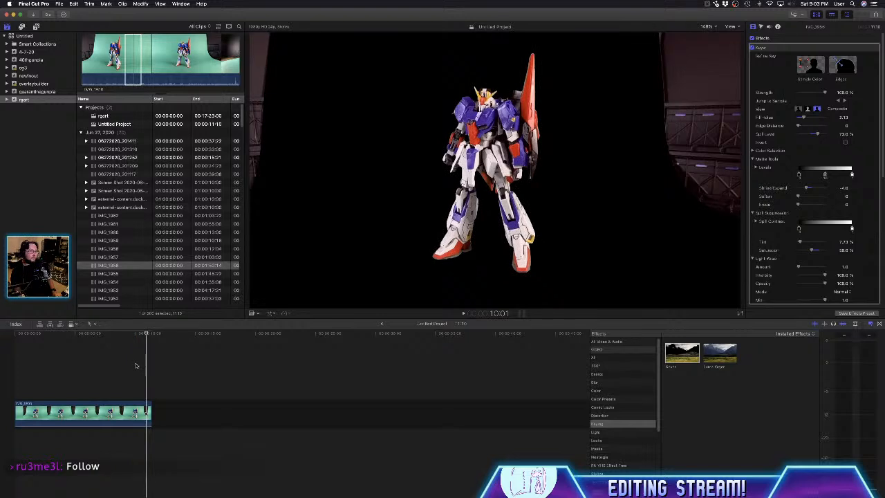
pyautogui.press('space')
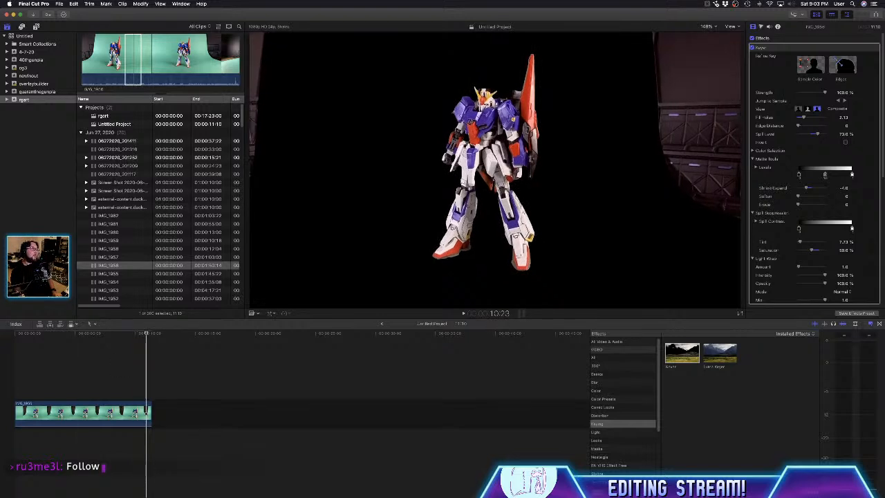